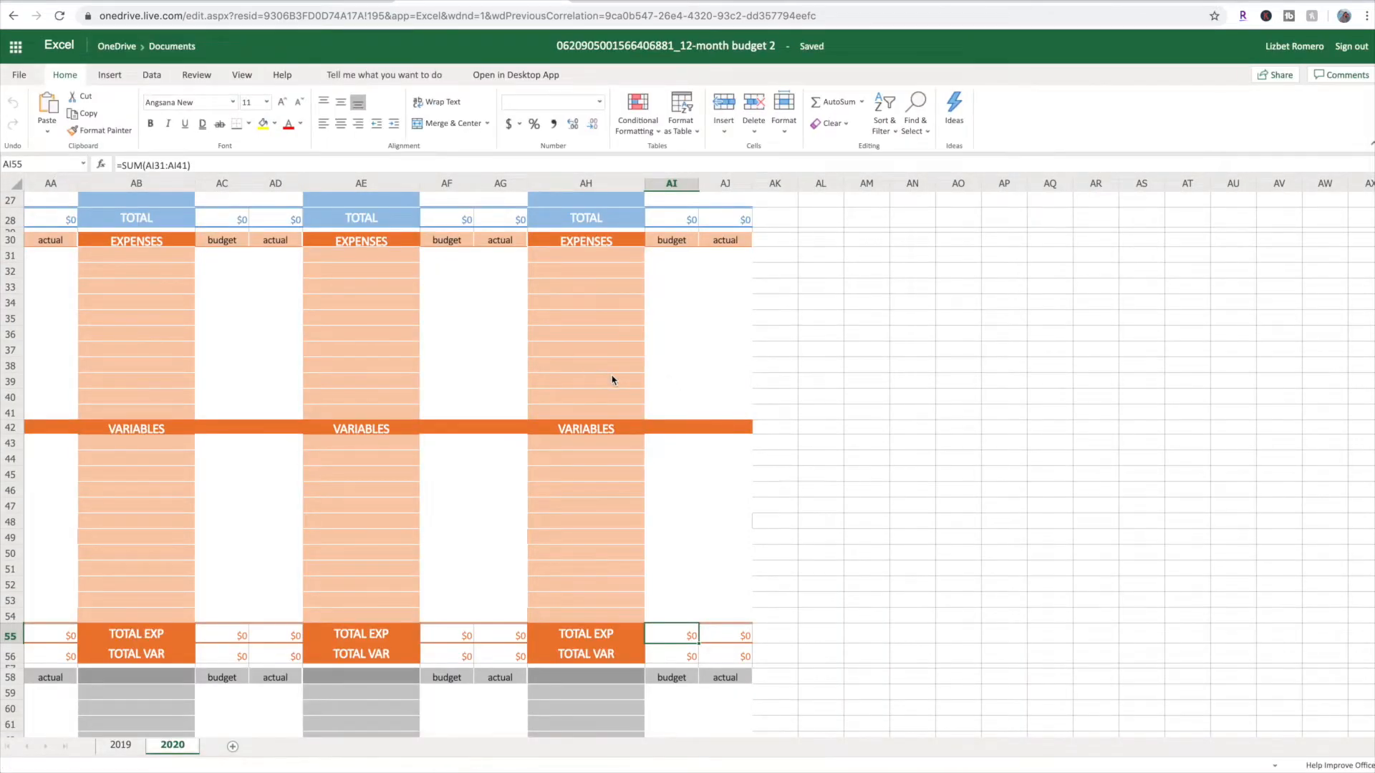
Look over the monthly budget sections on the 2020 sheet and on the 2019 sheet
scroll(612, 379, left, 15)
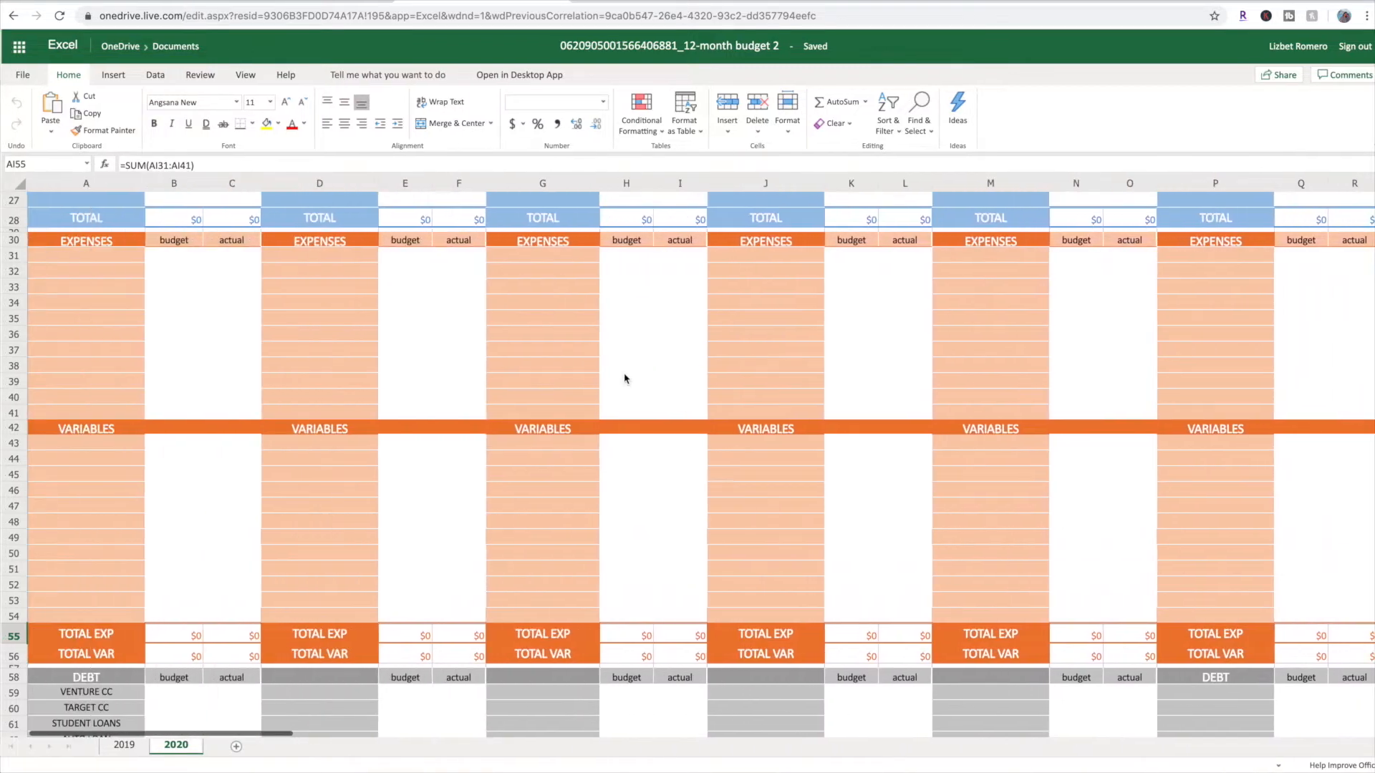
scroll(620, 382, up, 10)
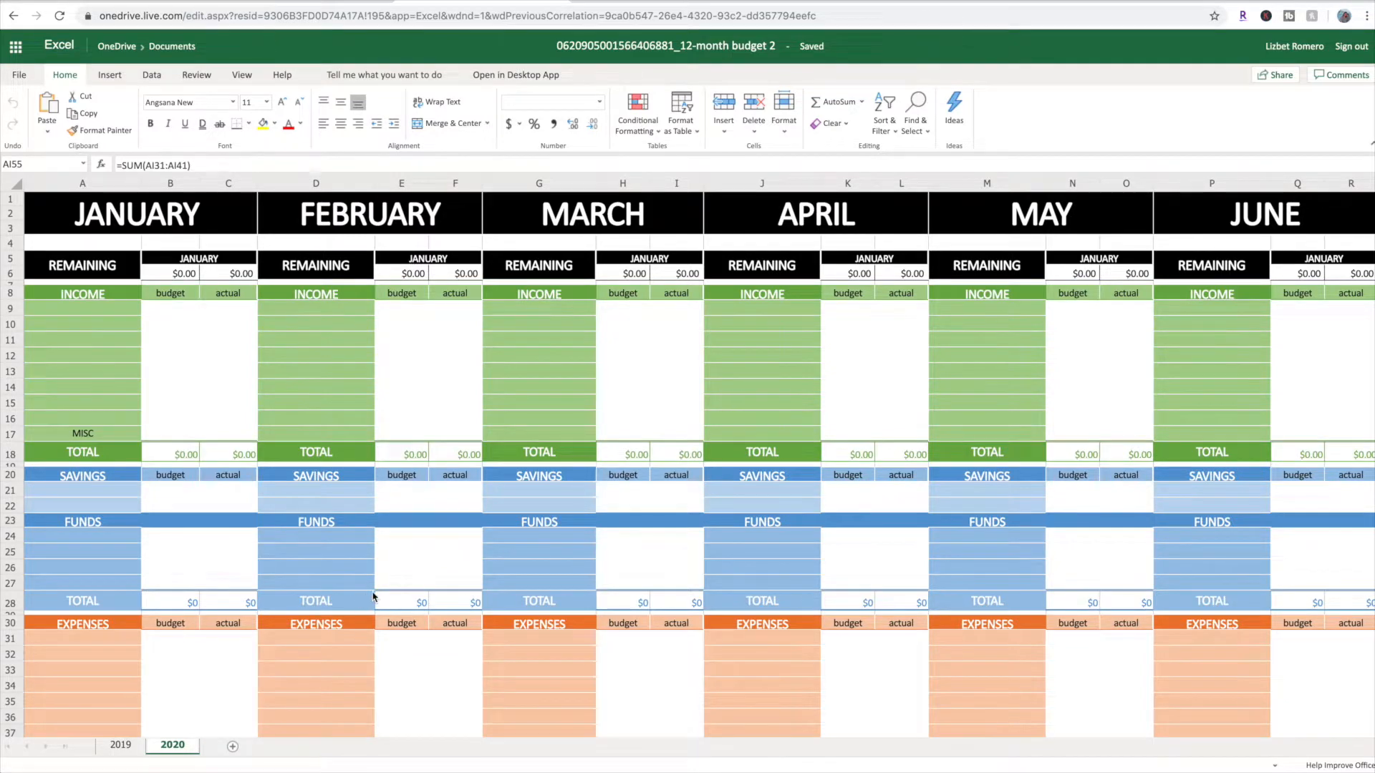
scroll(374, 598, right, 4)
scroll(292, 629, left, 4)
click(120, 746)
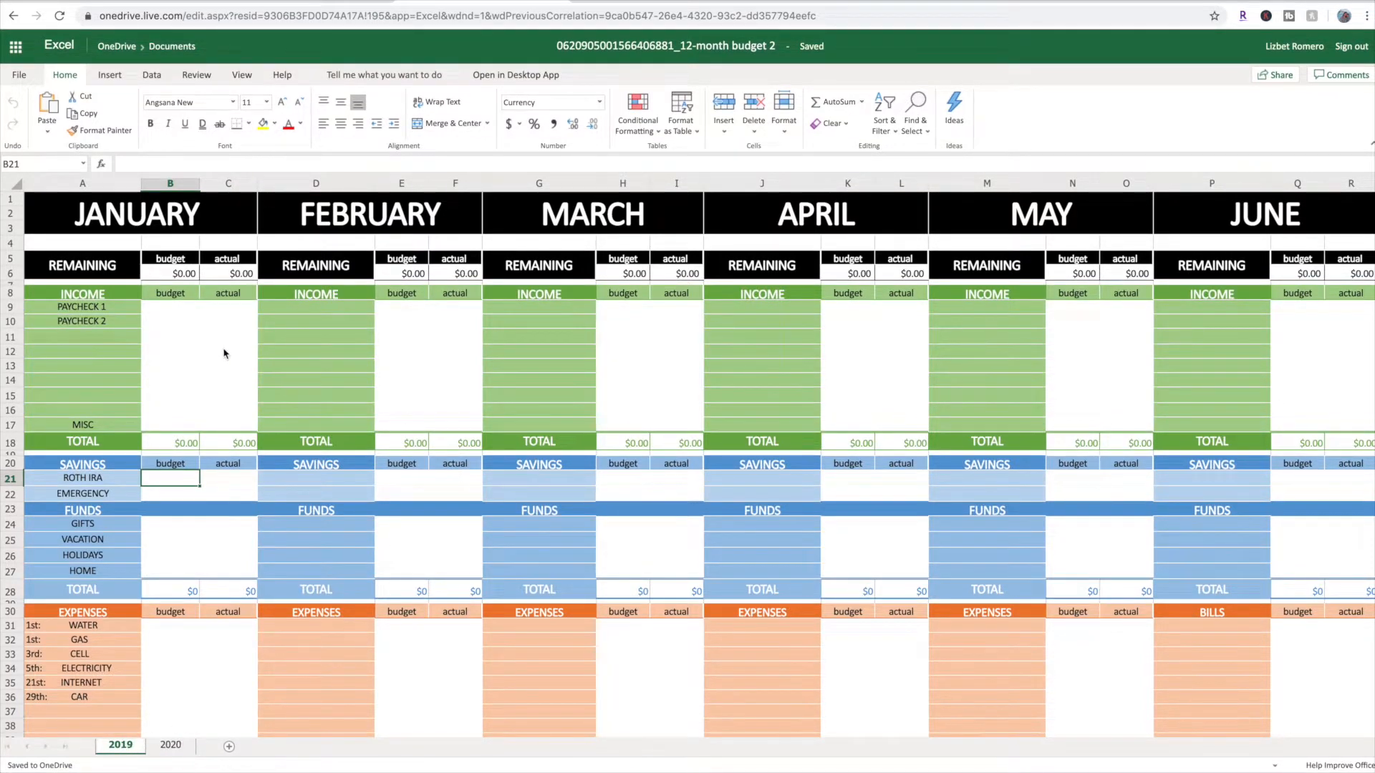
scroll(591, 464, right, 10)
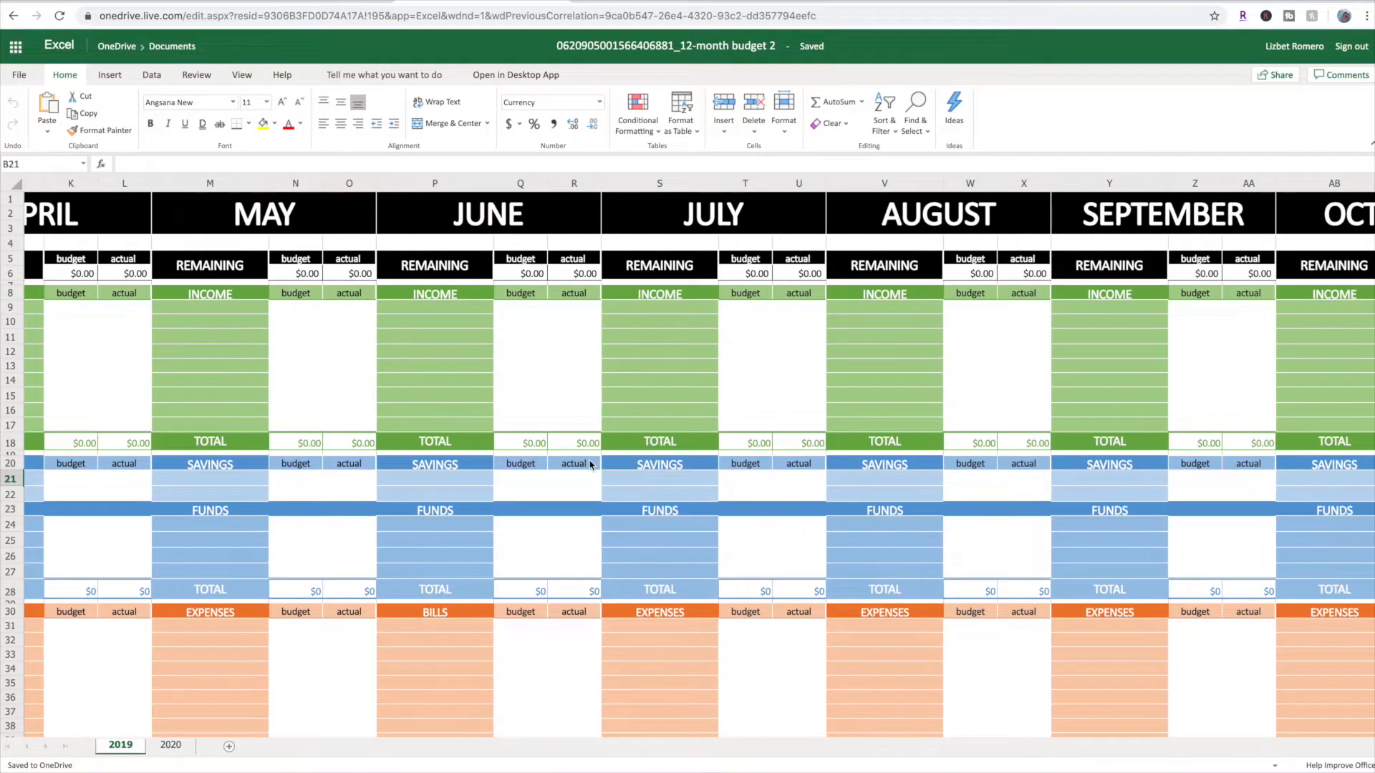
scroll(592, 465, left, 10)
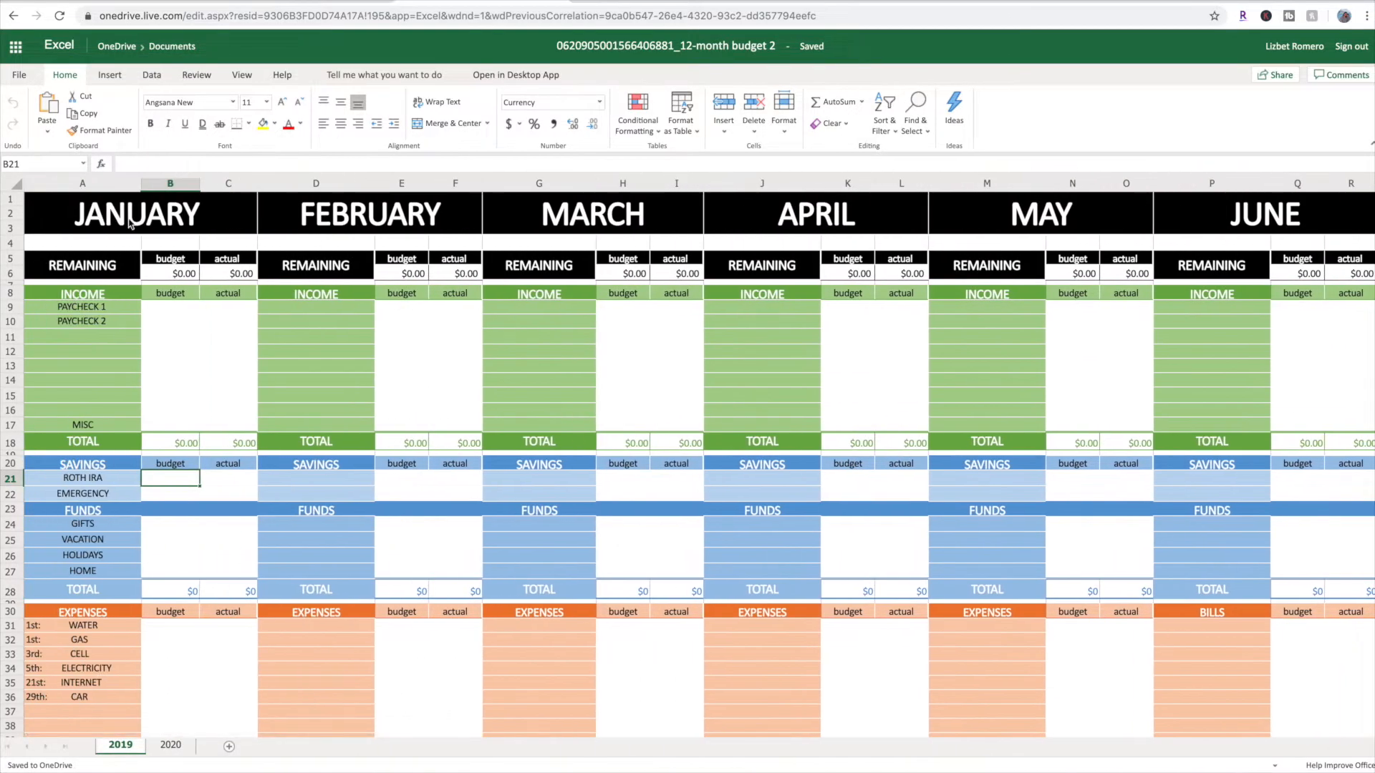
Hide columns A through U on the 2019 sheet, covering January to July
drag(68, 188, 791, 271)
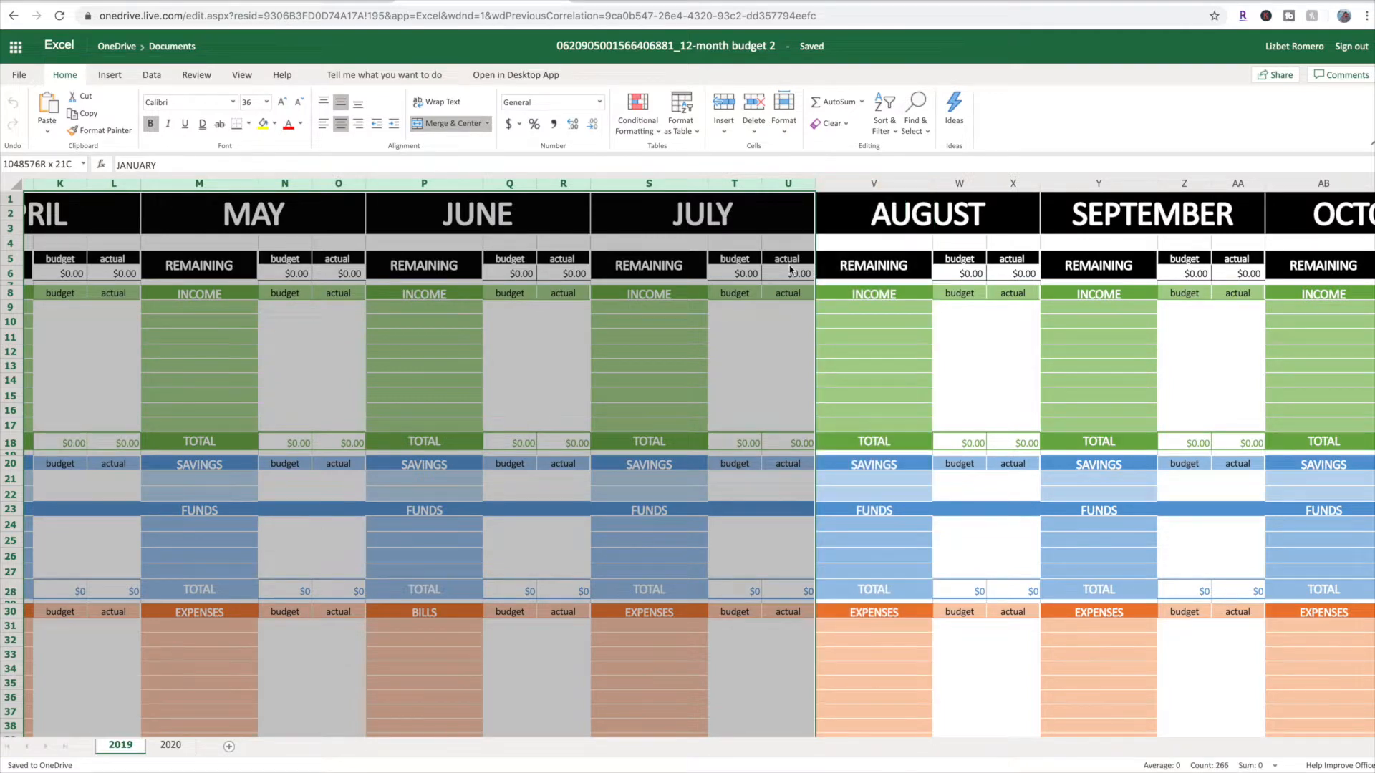
right_click(737, 188)
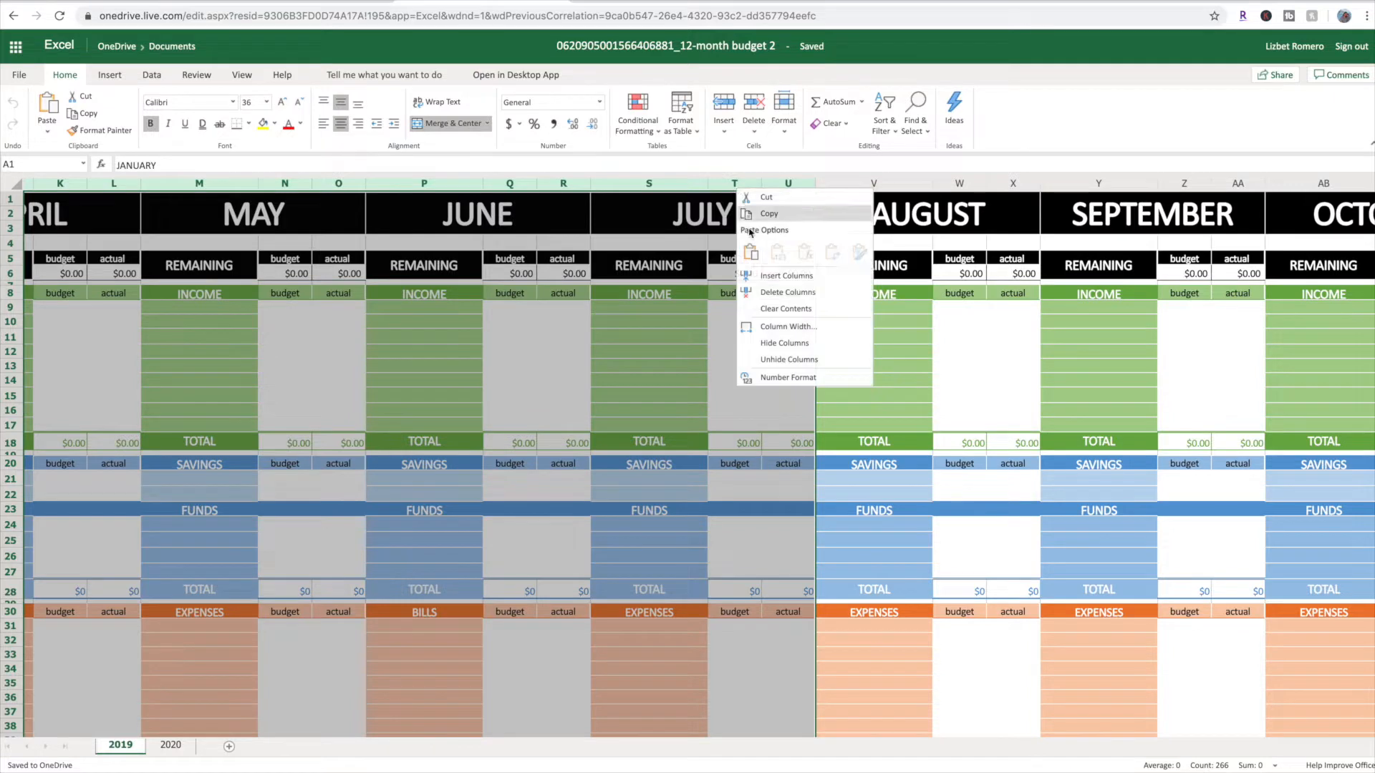
click(785, 344)
scroll(604, 376, left, 10)
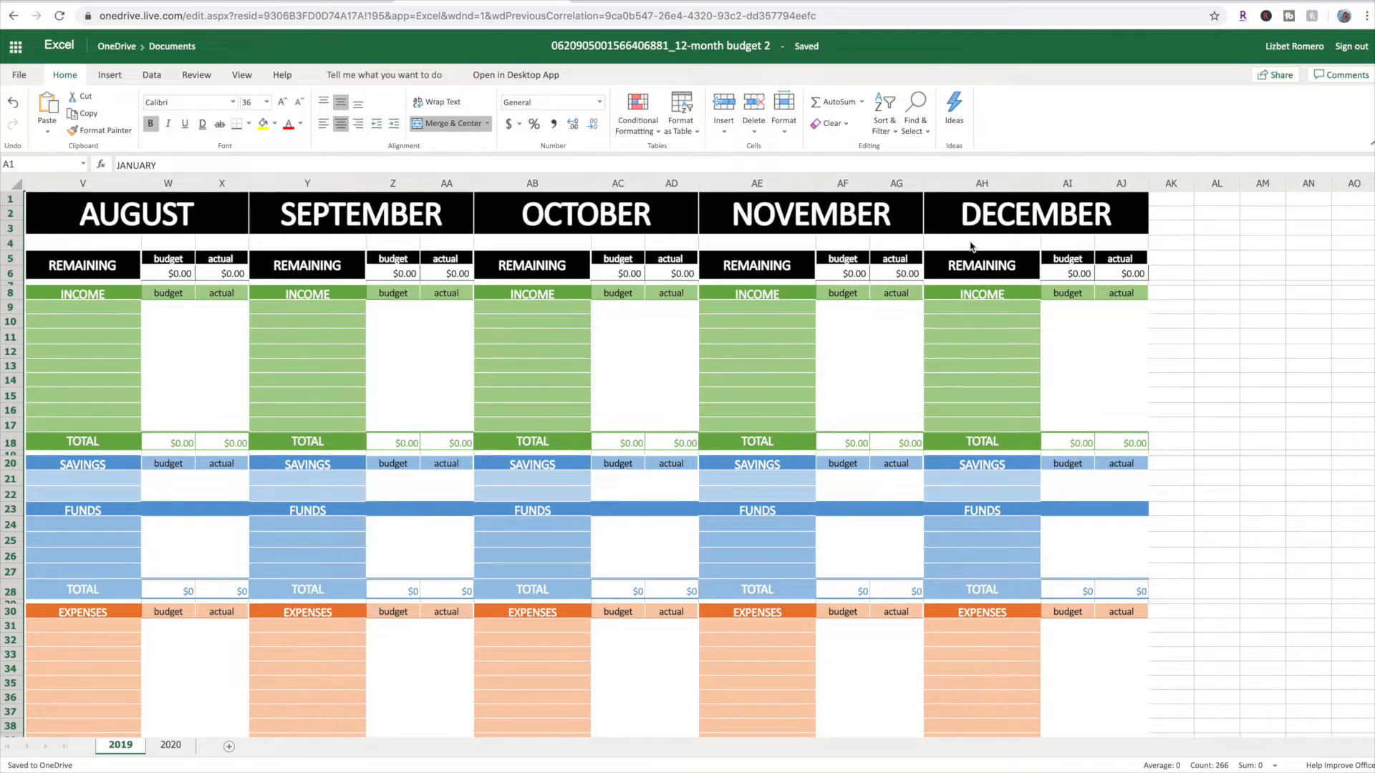
Examine August's income cells and the formula in its remaining budget cell W6
click(72, 272)
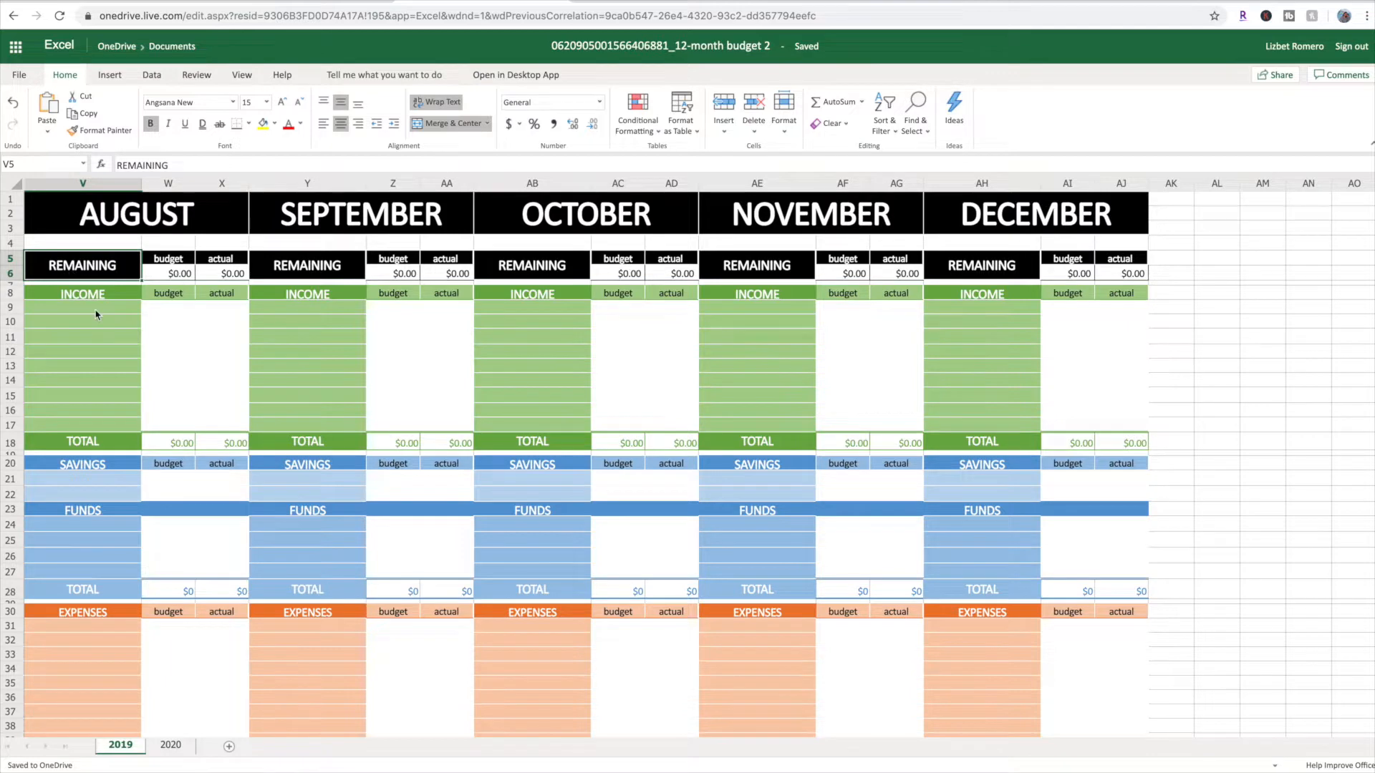
click(174, 323)
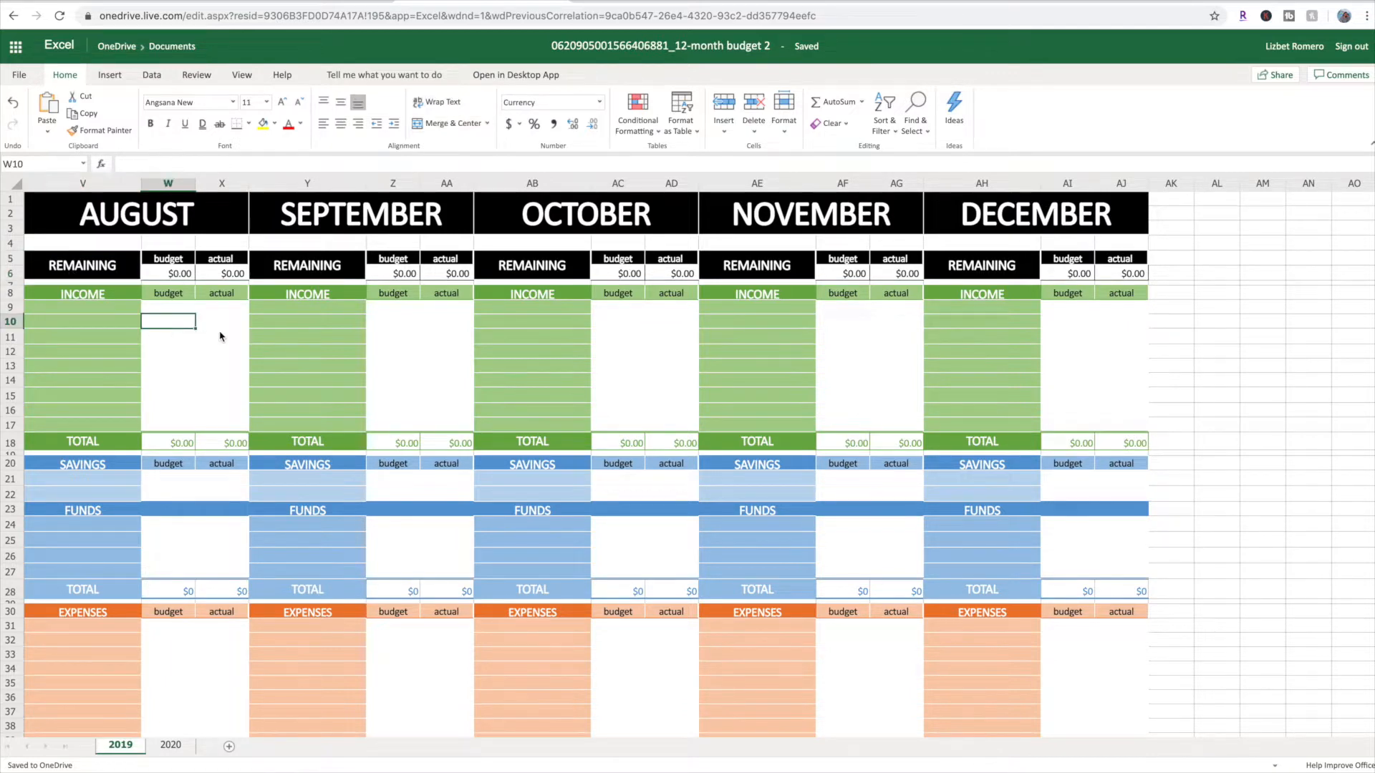
click(179, 338)
click(179, 358)
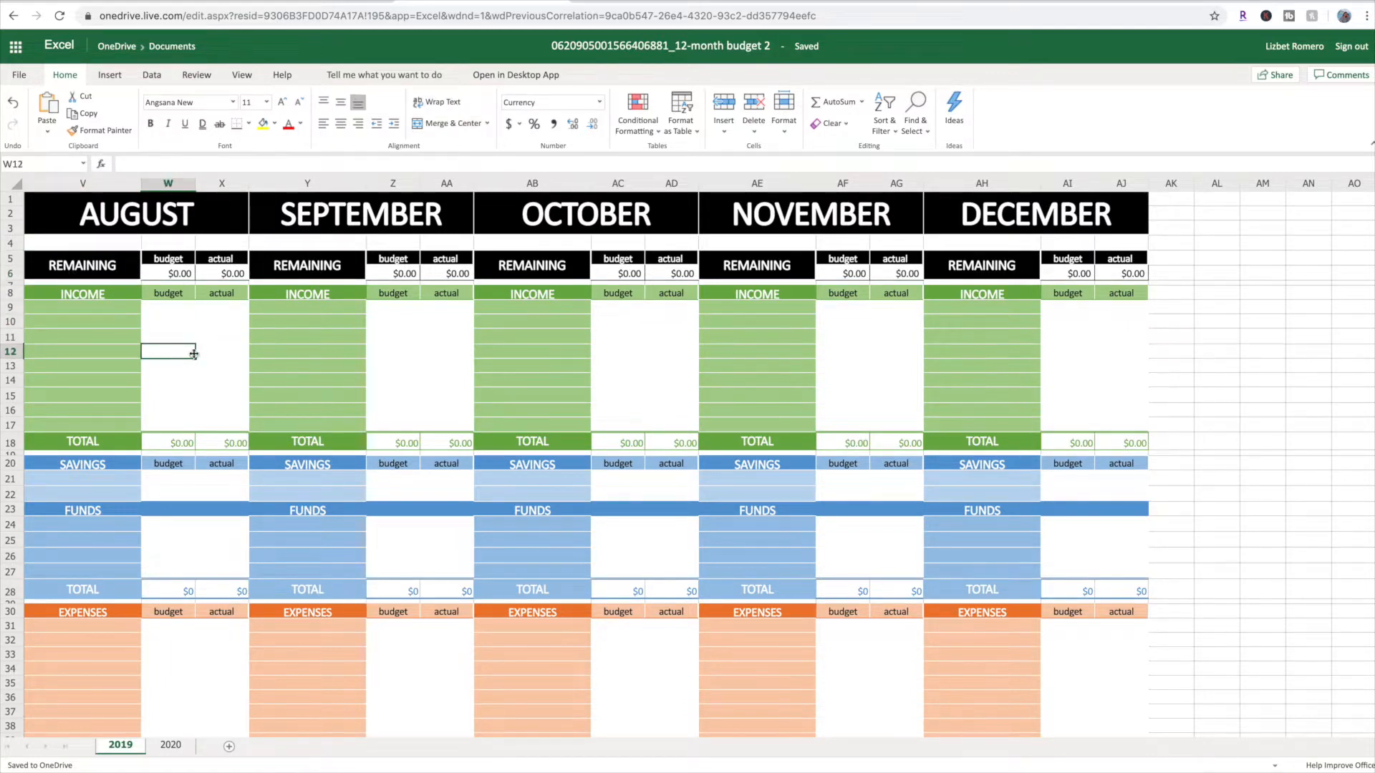
click(177, 275)
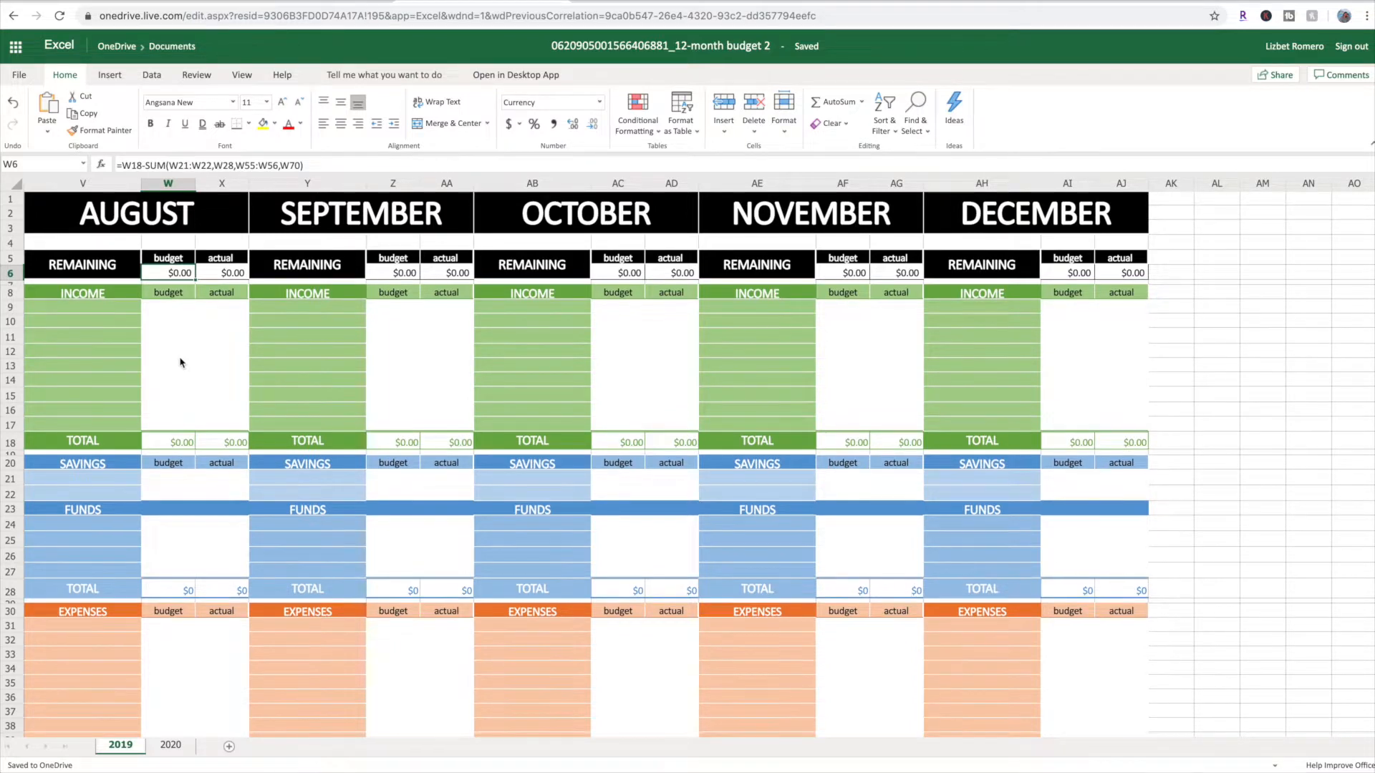
scroll(180, 362, down, 6)
scroll(181, 362, up, 6)
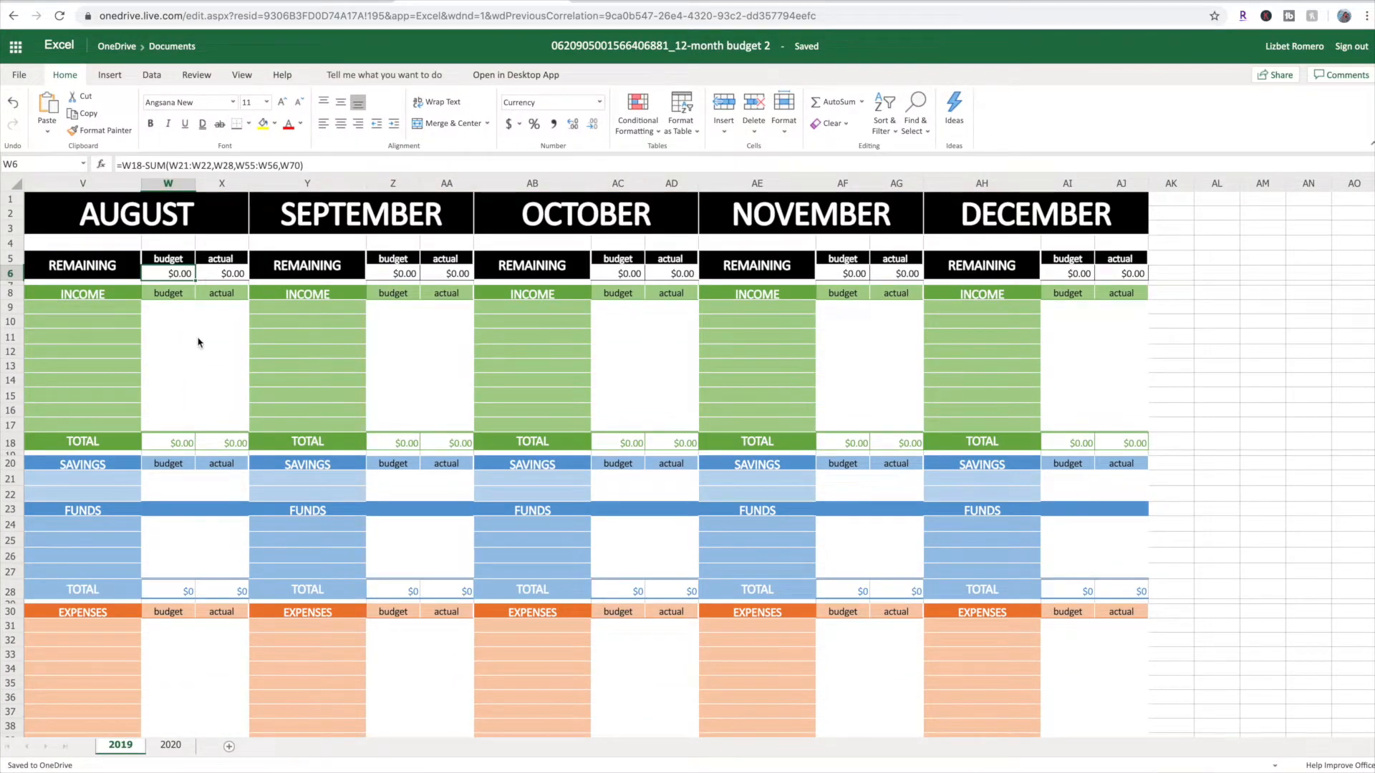
View the row commands offered for income row 11 without applying any
right_click(11, 337)
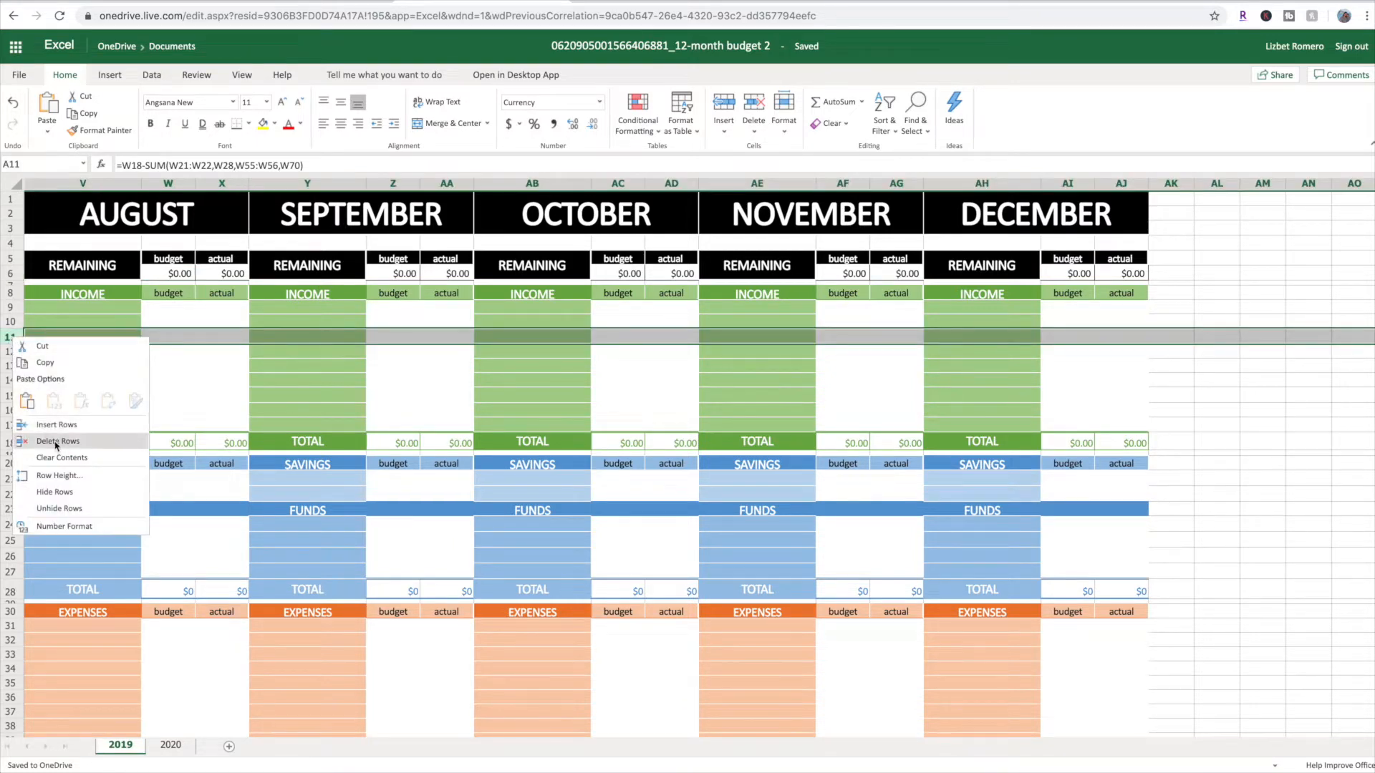
click(10, 339)
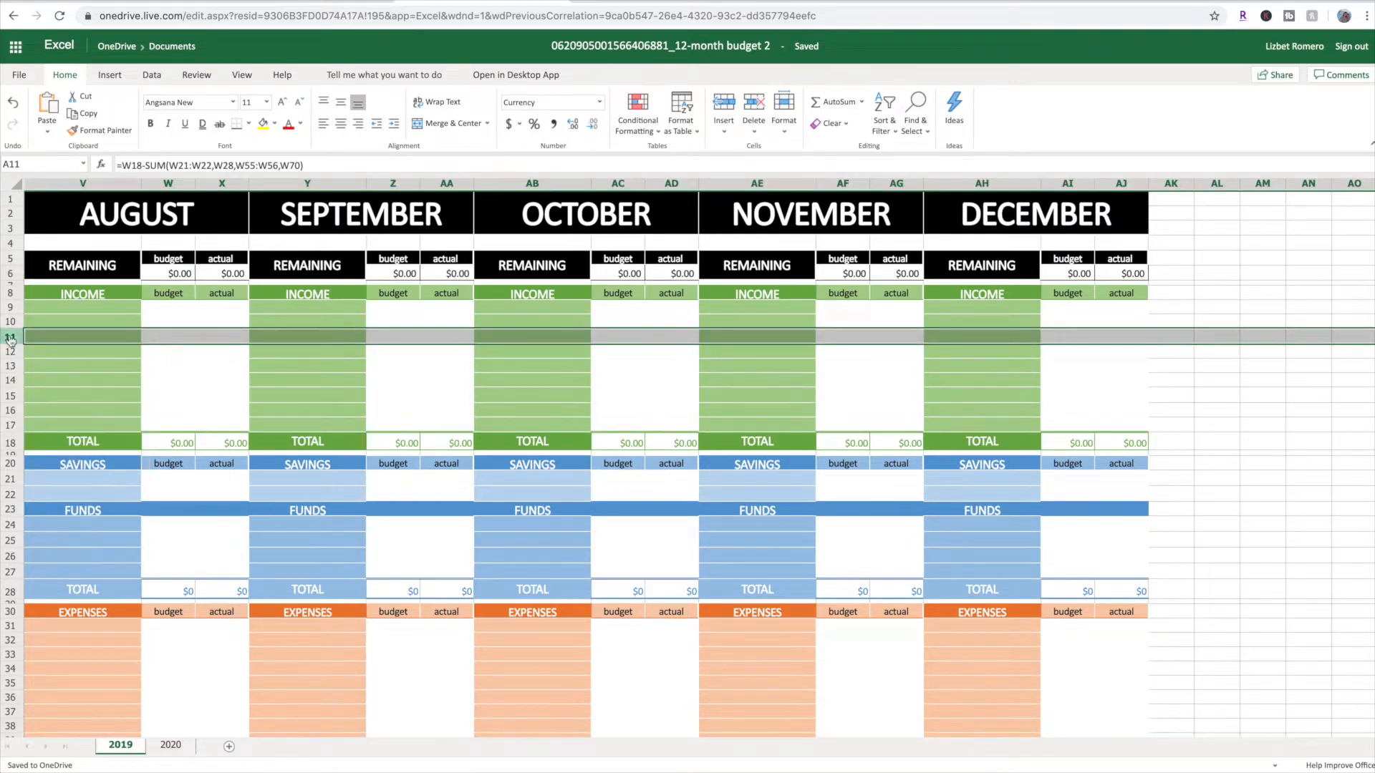
click(57, 354)
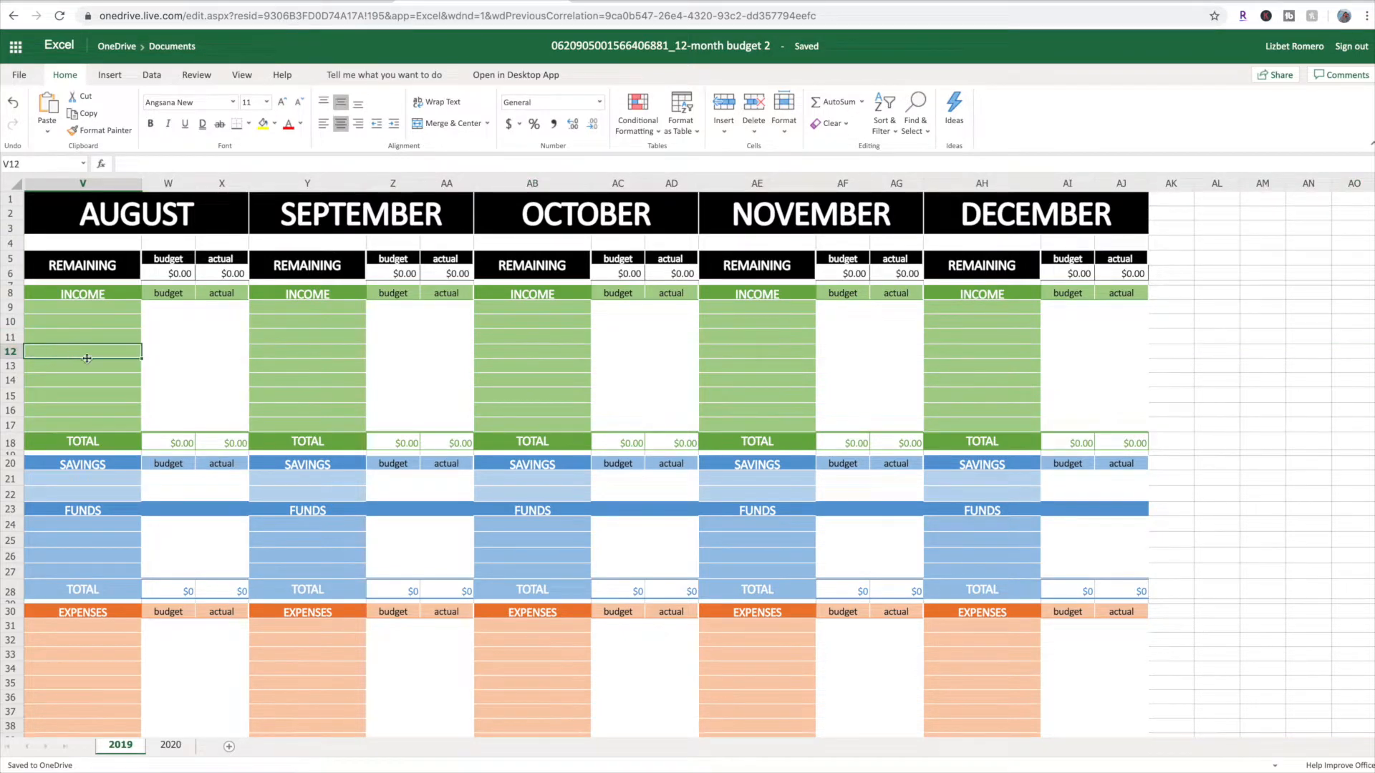
Examine August's savings and funds cells, and view the commands offered for the FUNDS header row 23
scroll(102, 367, down, 4)
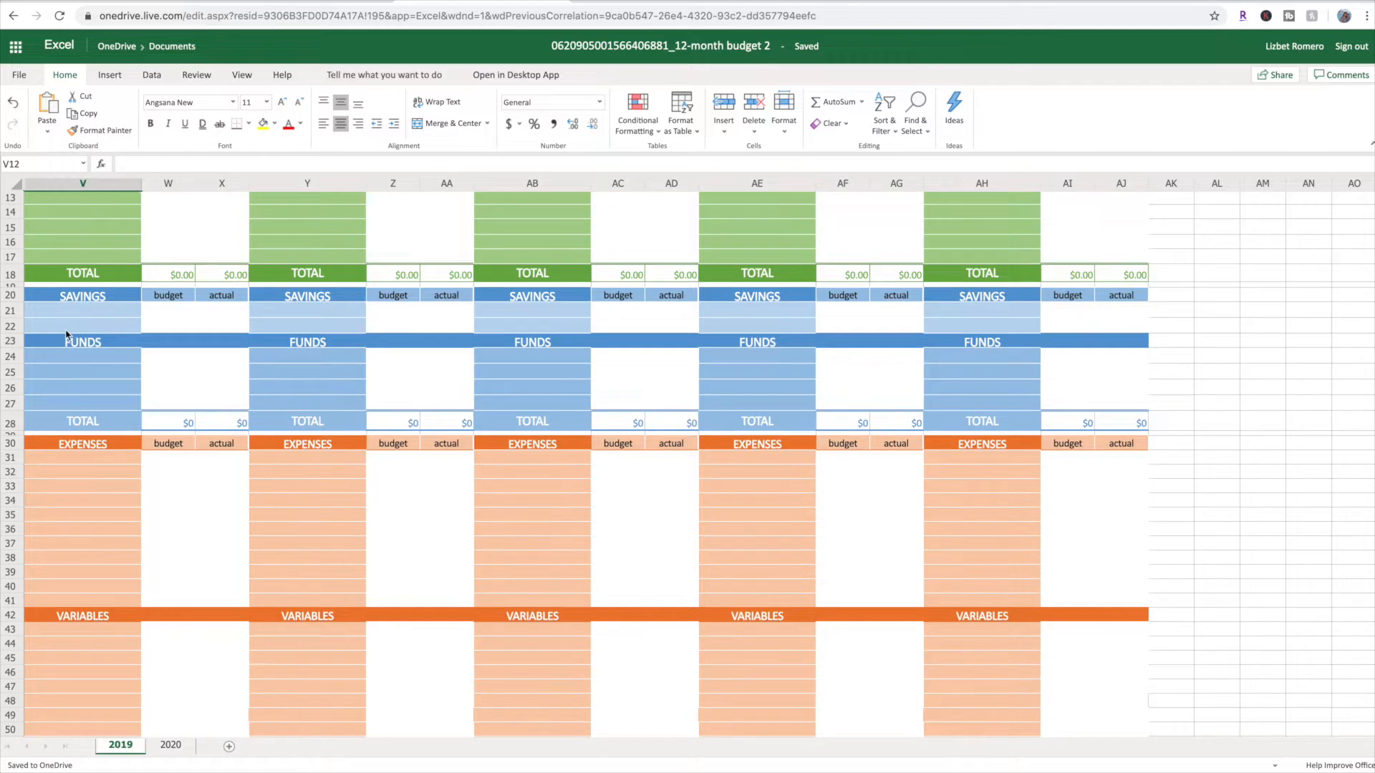
click(65, 313)
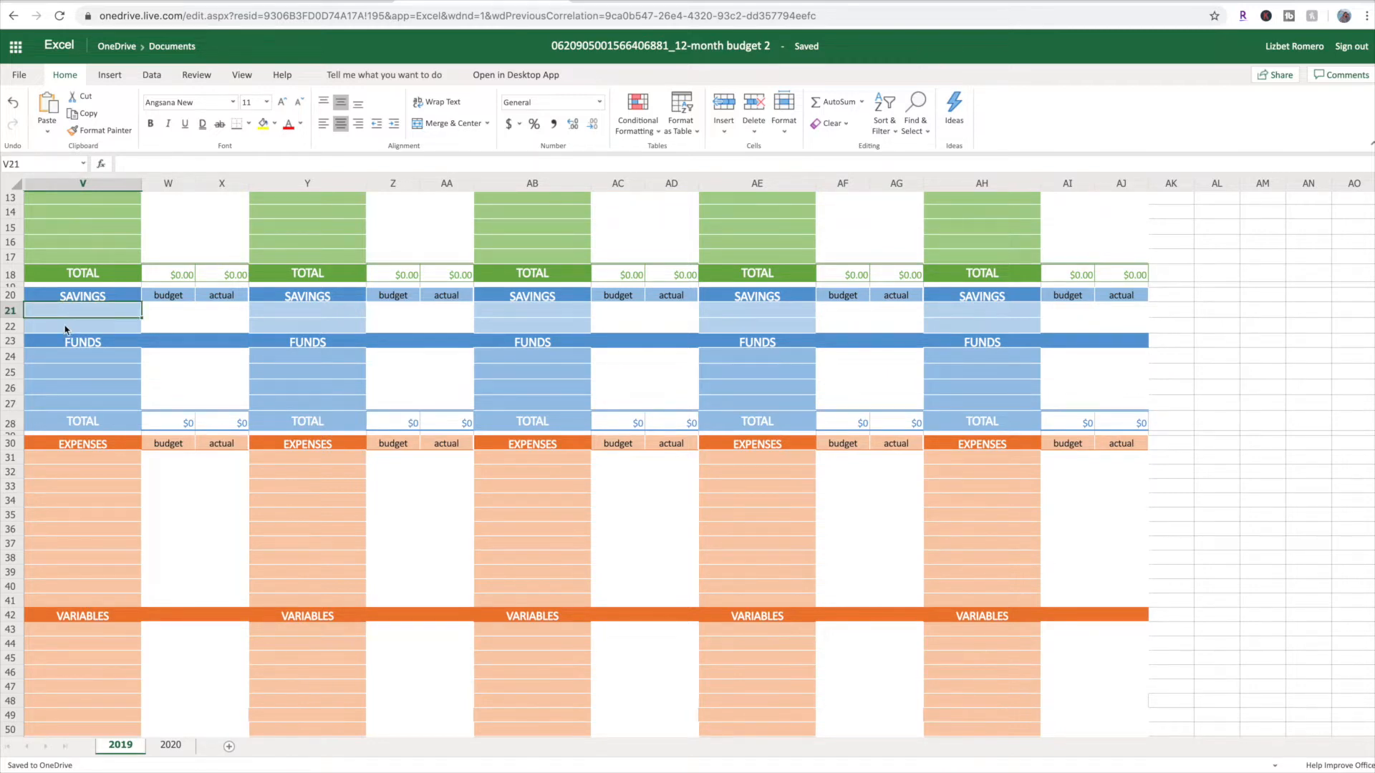
click(65, 326)
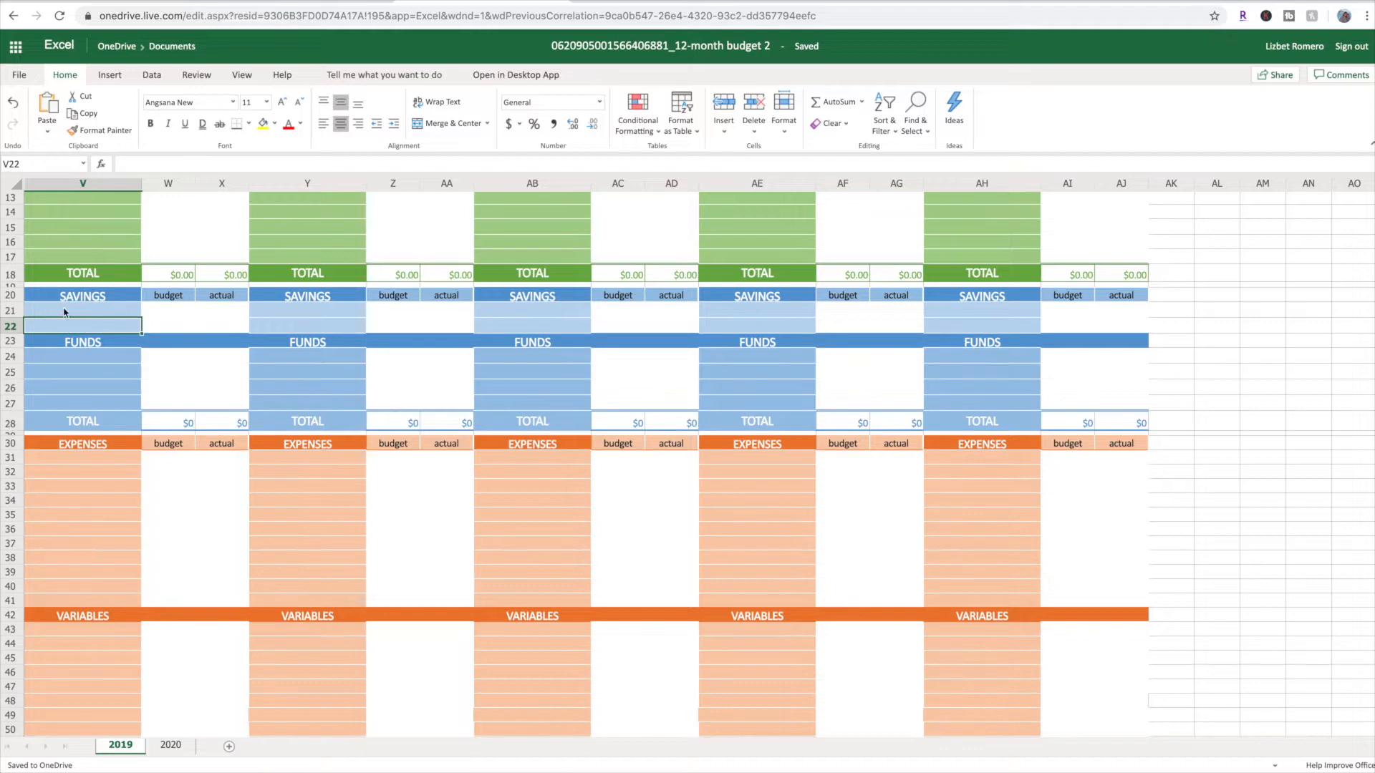
click(88, 360)
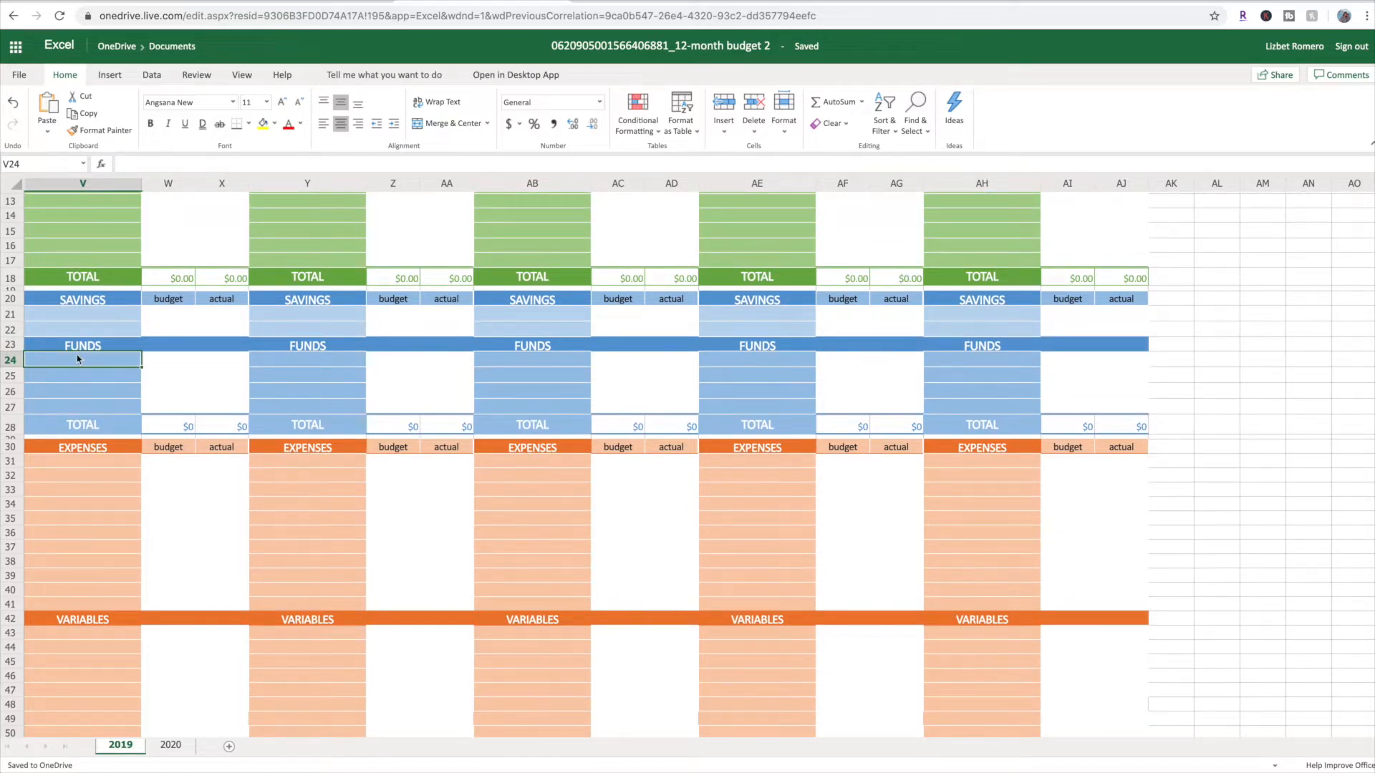
click(10, 346)
right_click(10, 345)
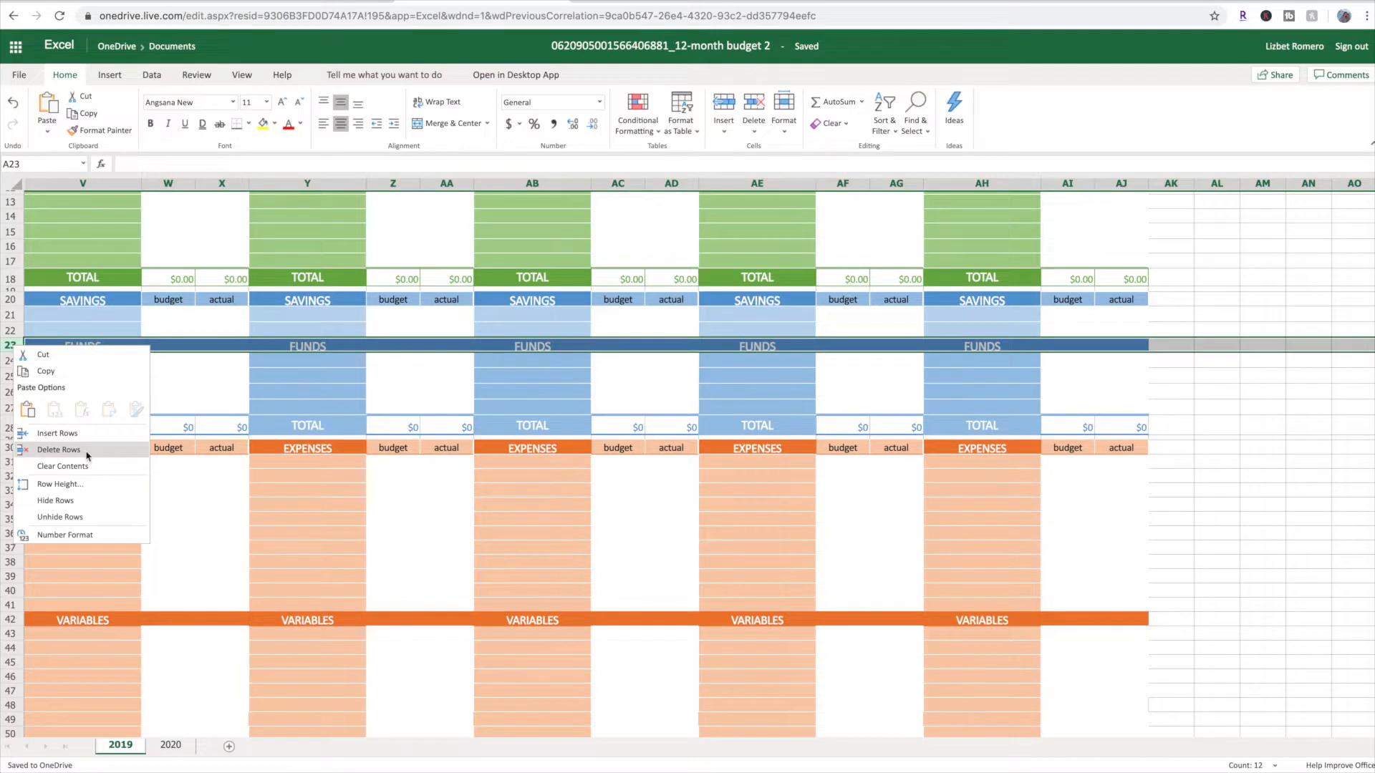
click(11, 346)
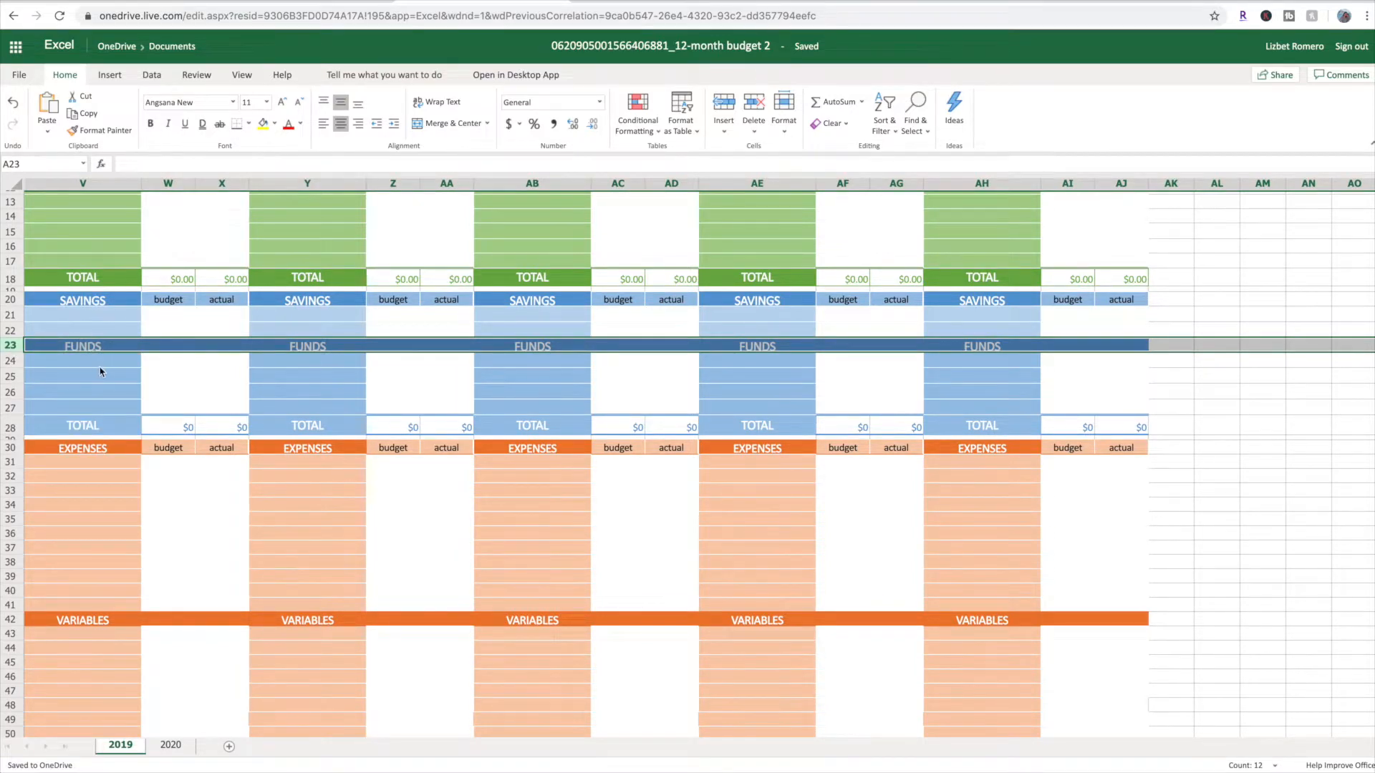
Examine August's expenses and variables sections, including the formula in W56, and view the commands offered for the VARIABLES header row 42
scroll(108, 372, down, 5)
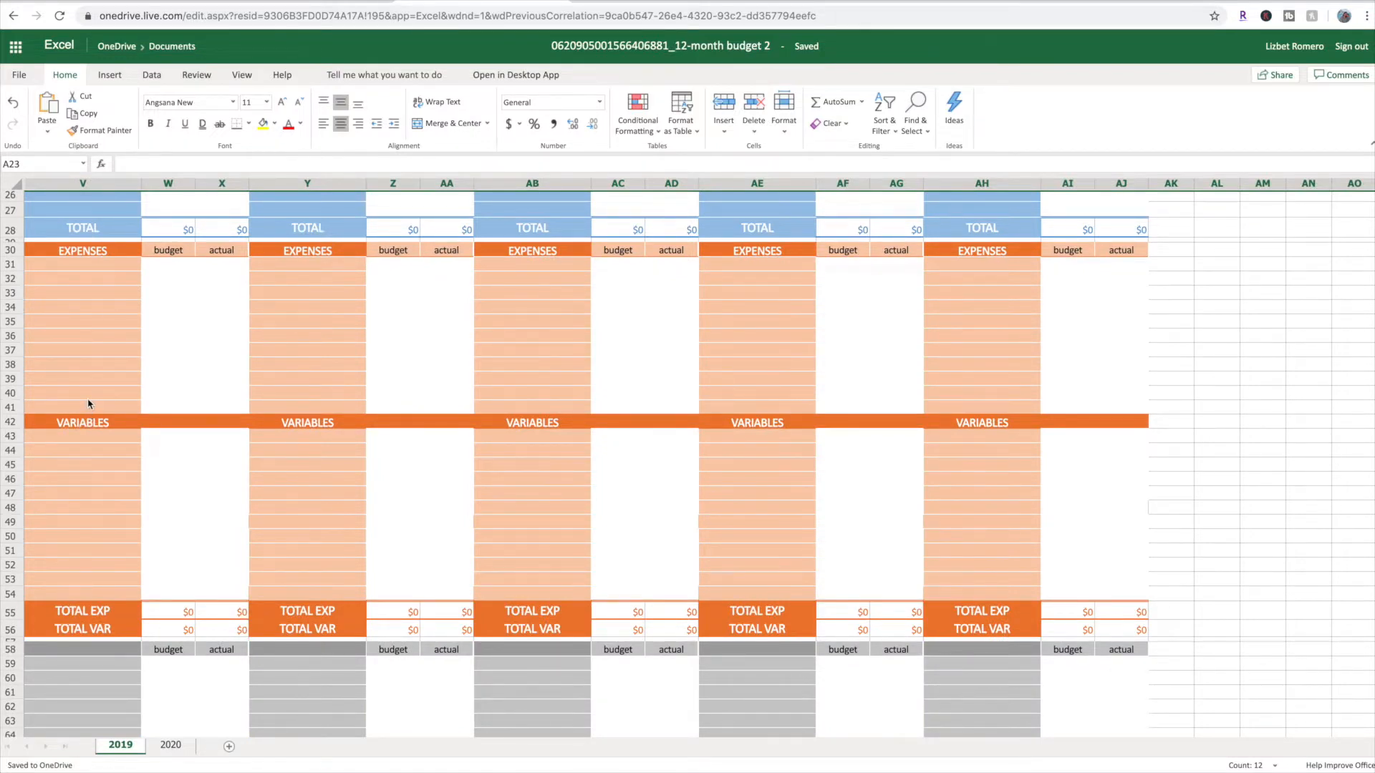
scroll(89, 404, down, 1)
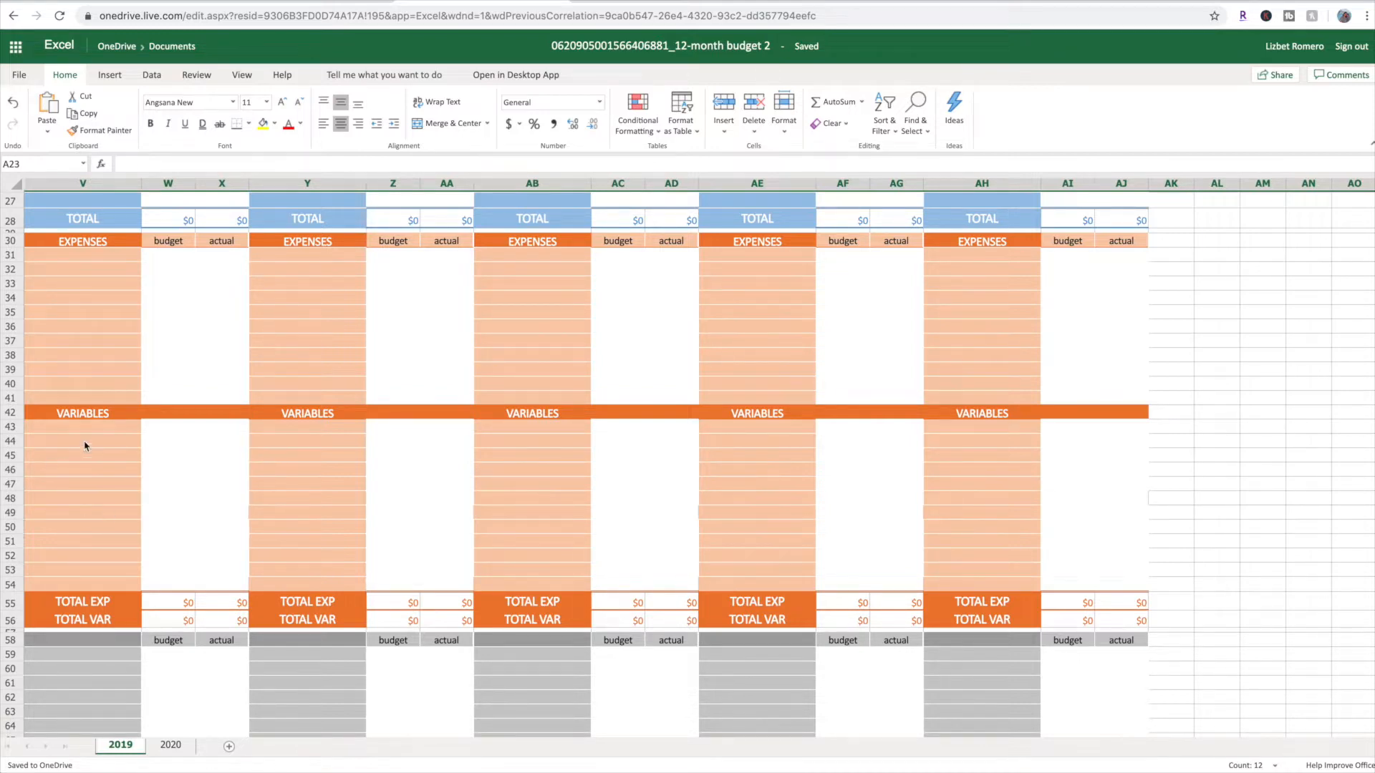
scroll(76, 526, down, 1)
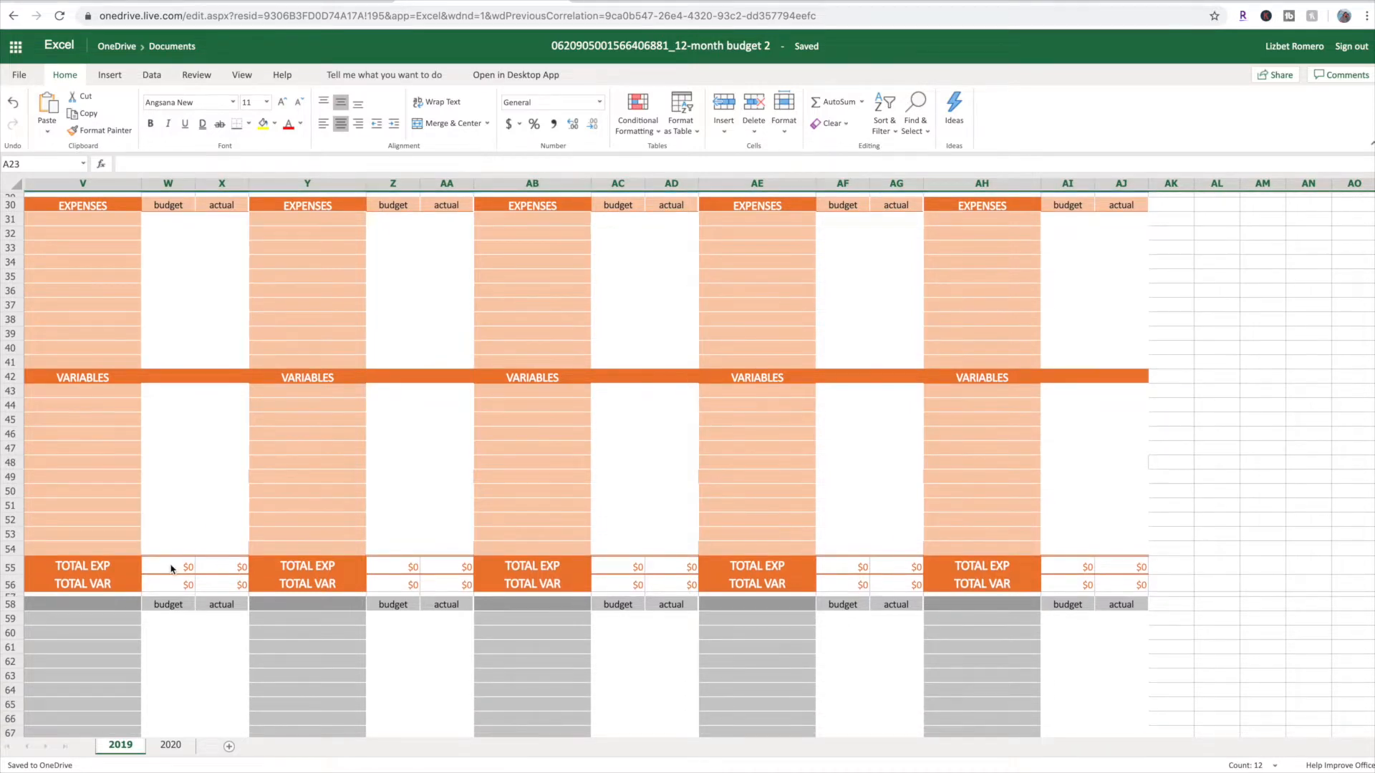
click(161, 589)
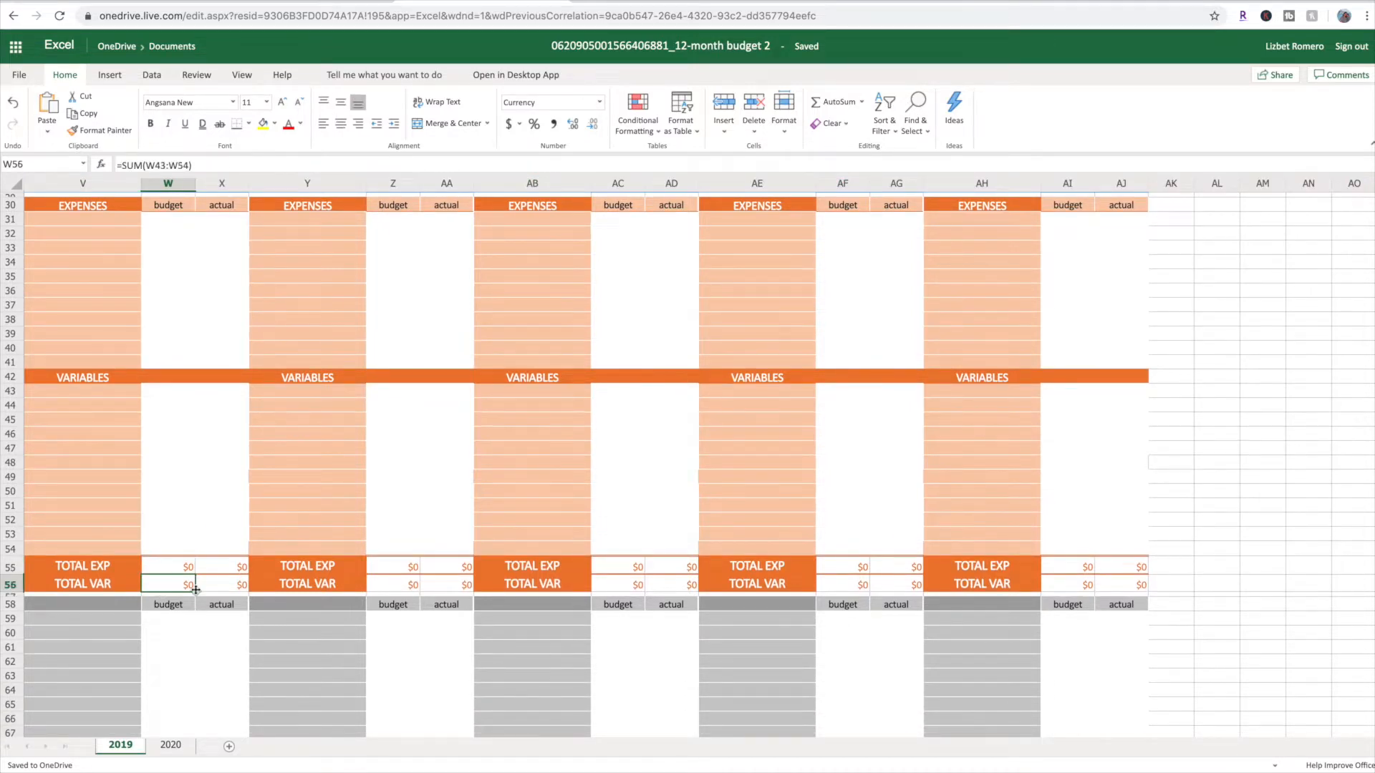
scroll(179, 565, down, 3)
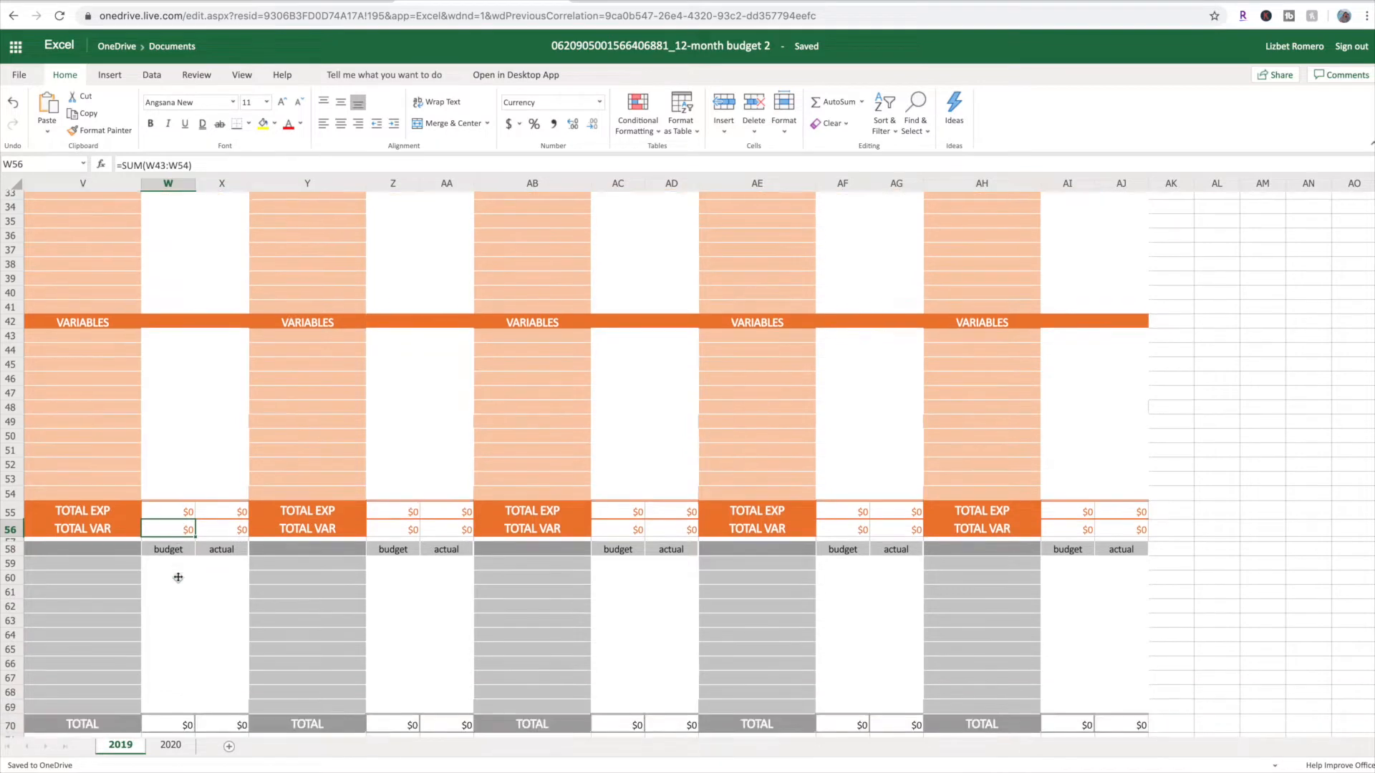
scroll(162, 538, up, 5)
scroll(161, 538, up, 3)
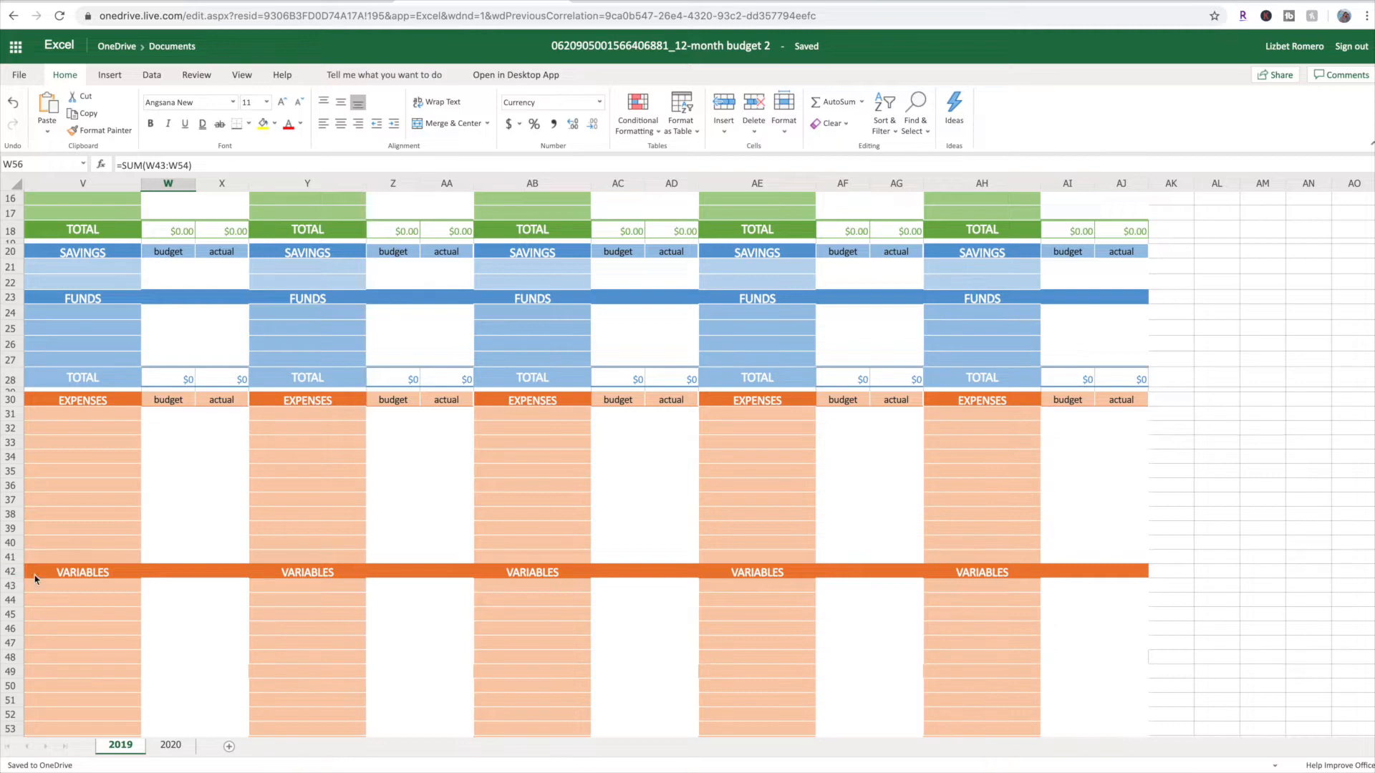
right_click(15, 575)
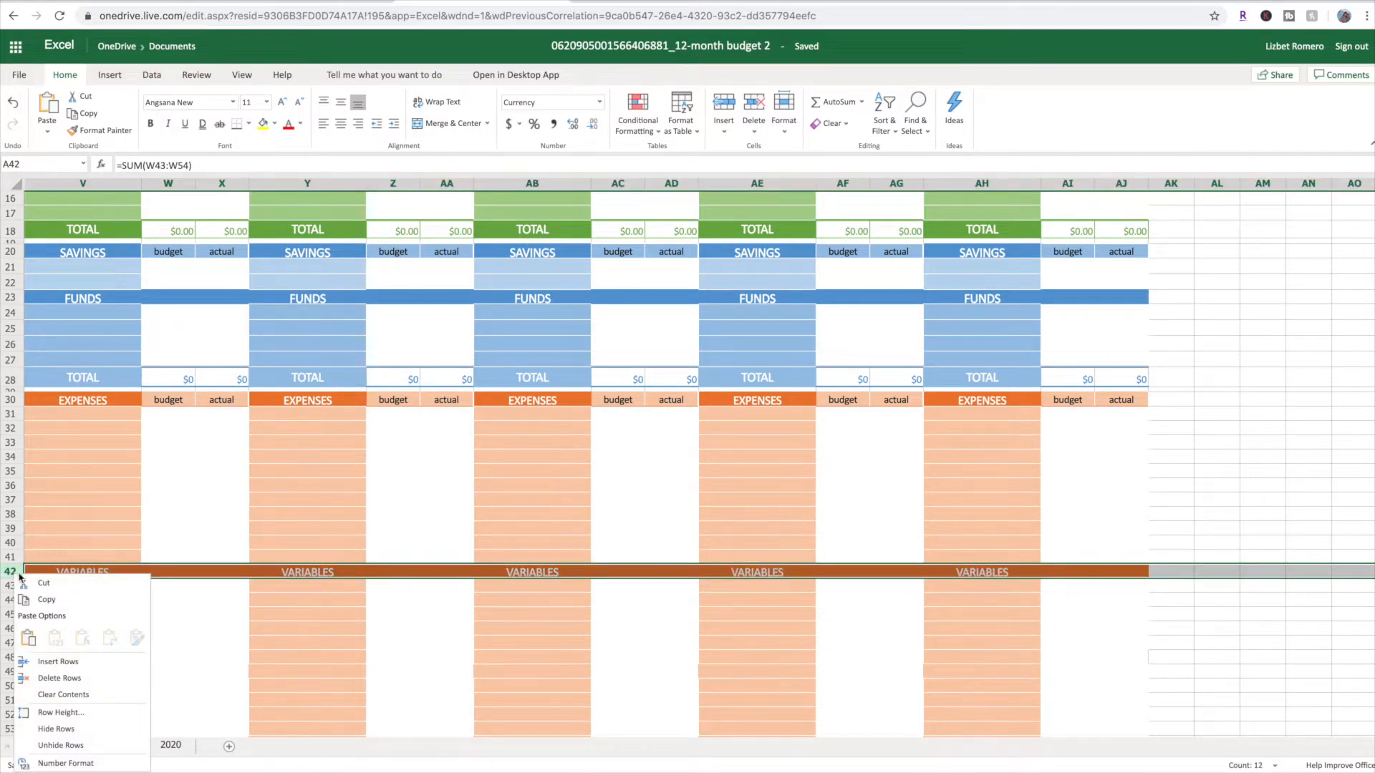
click(16, 572)
Inspect the cell ranges summed by August's TOTAL EXP formula in W55 and TOTAL VAR formula in W56
scroll(62, 574, down, 6)
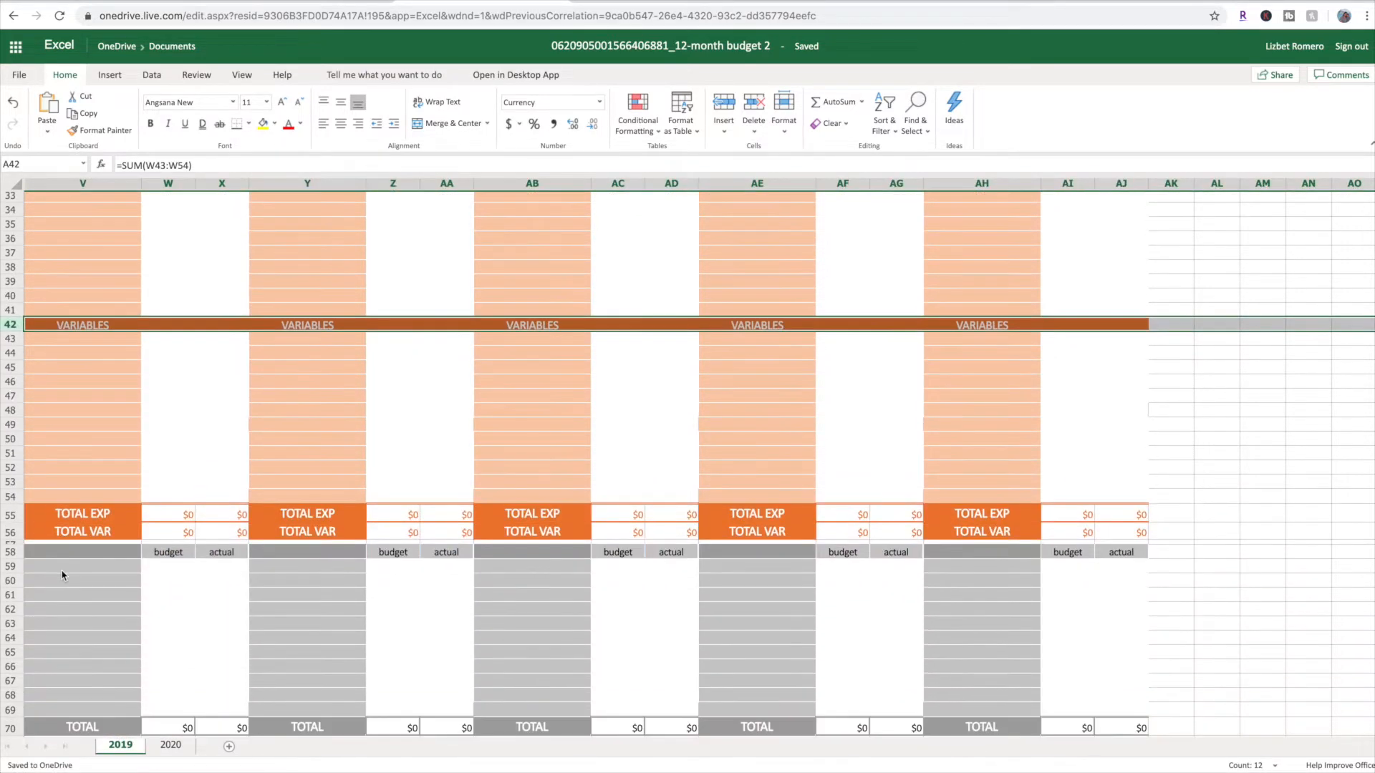
click(164, 517)
double_click(164, 517)
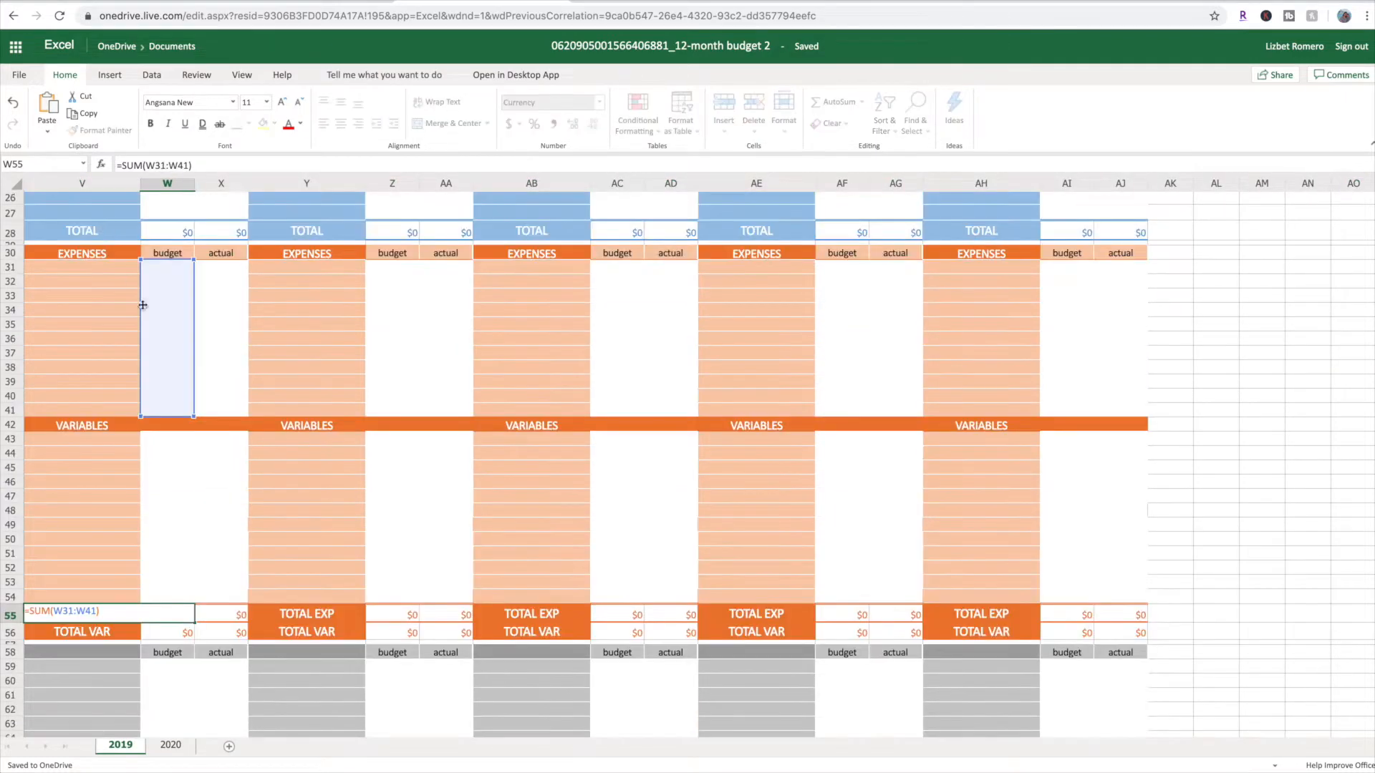
double_click(178, 636)
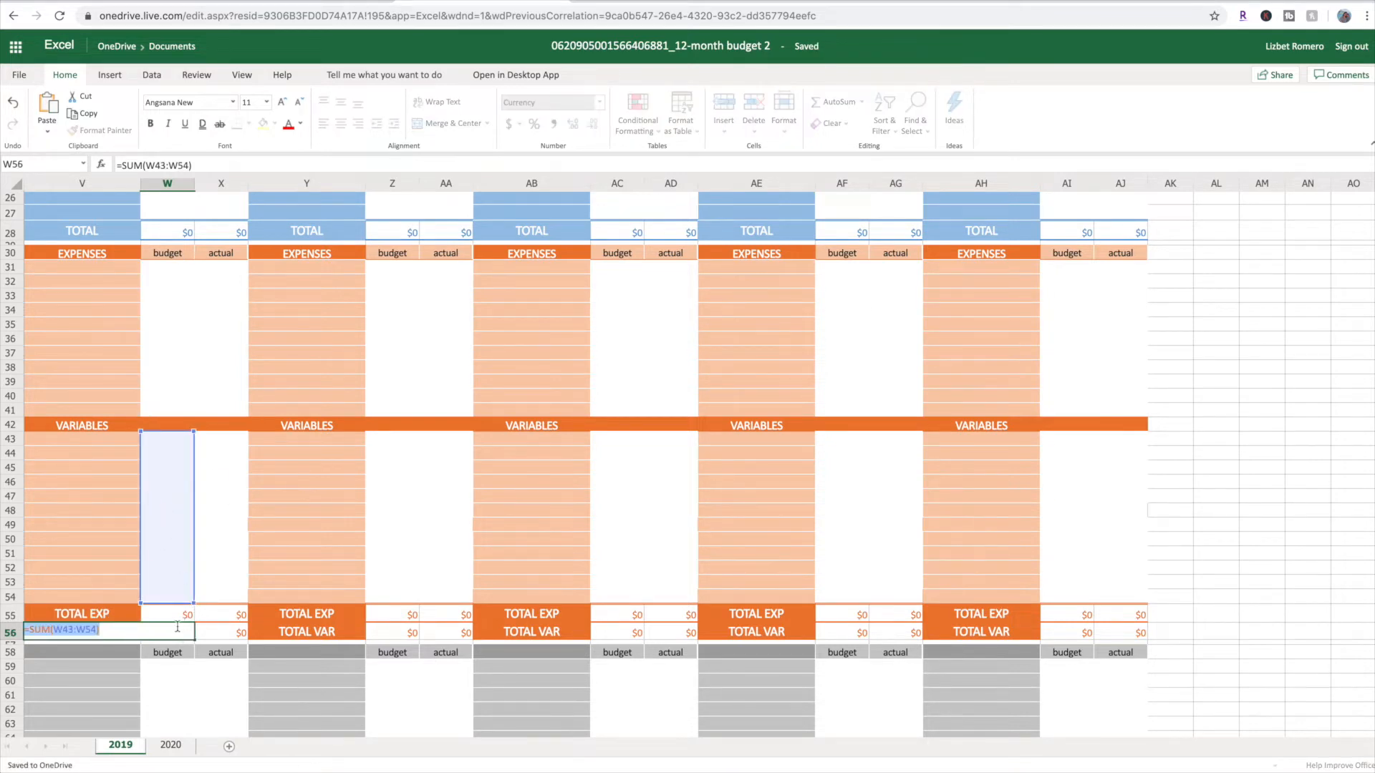
click(188, 619)
Look over the grey section in rows 58 to 70, including its header and total rows
scroll(185, 609, down, 5)
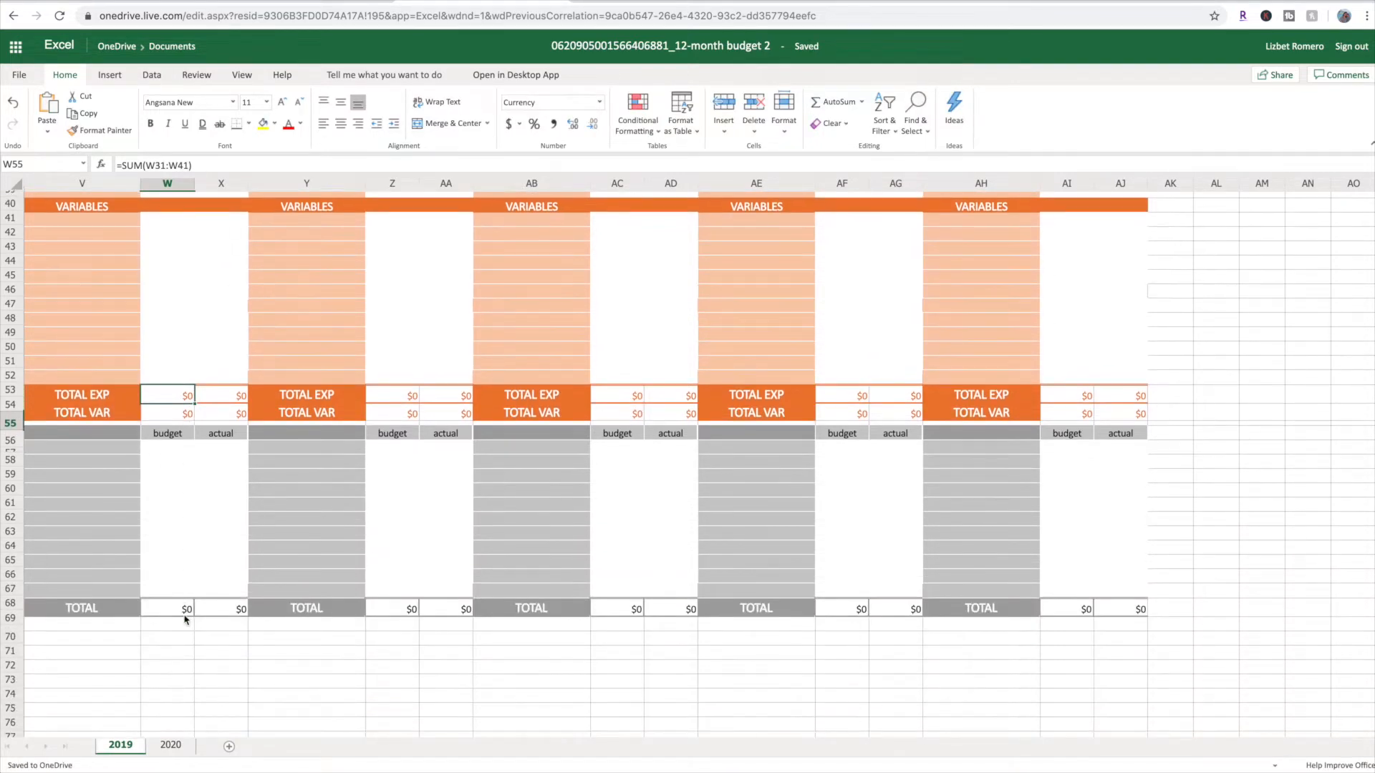
scroll(105, 489, up, 1)
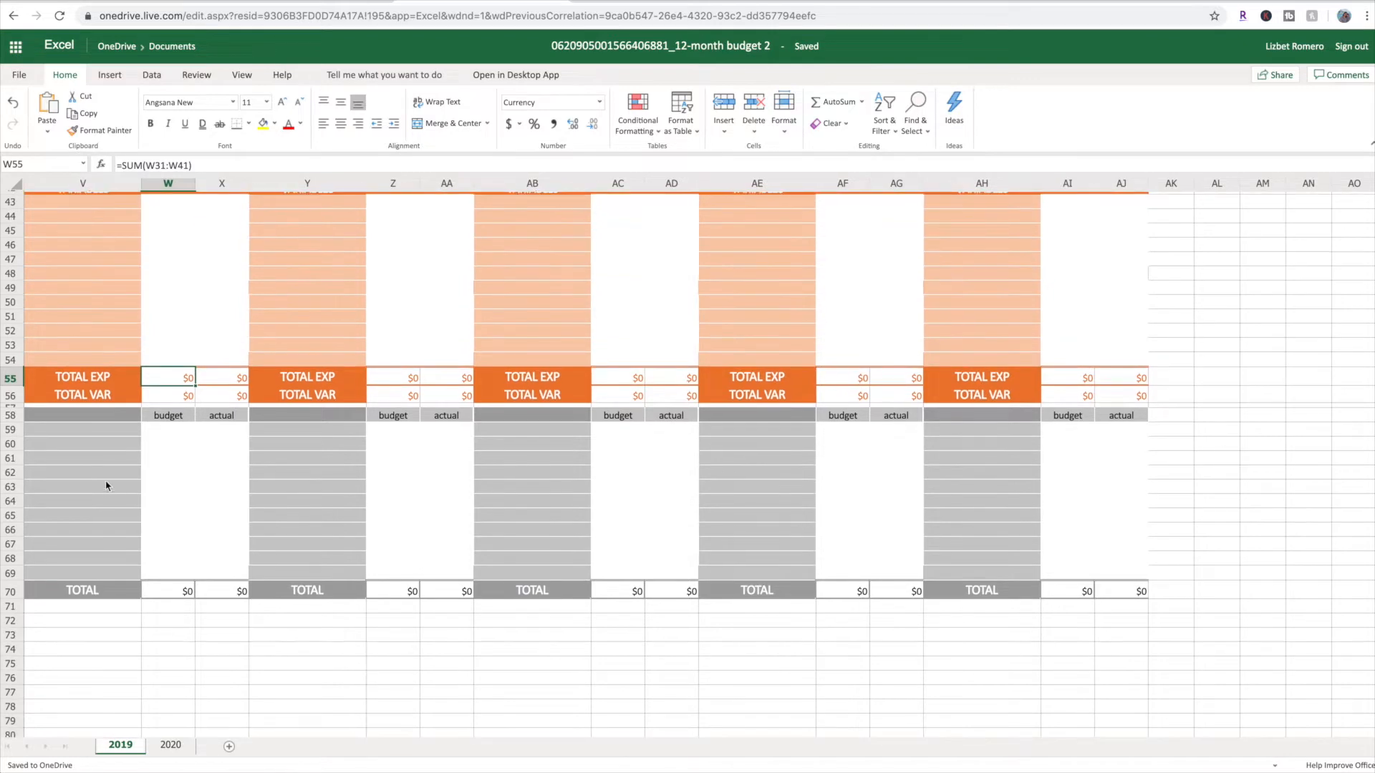
drag(13, 423, 16, 428)
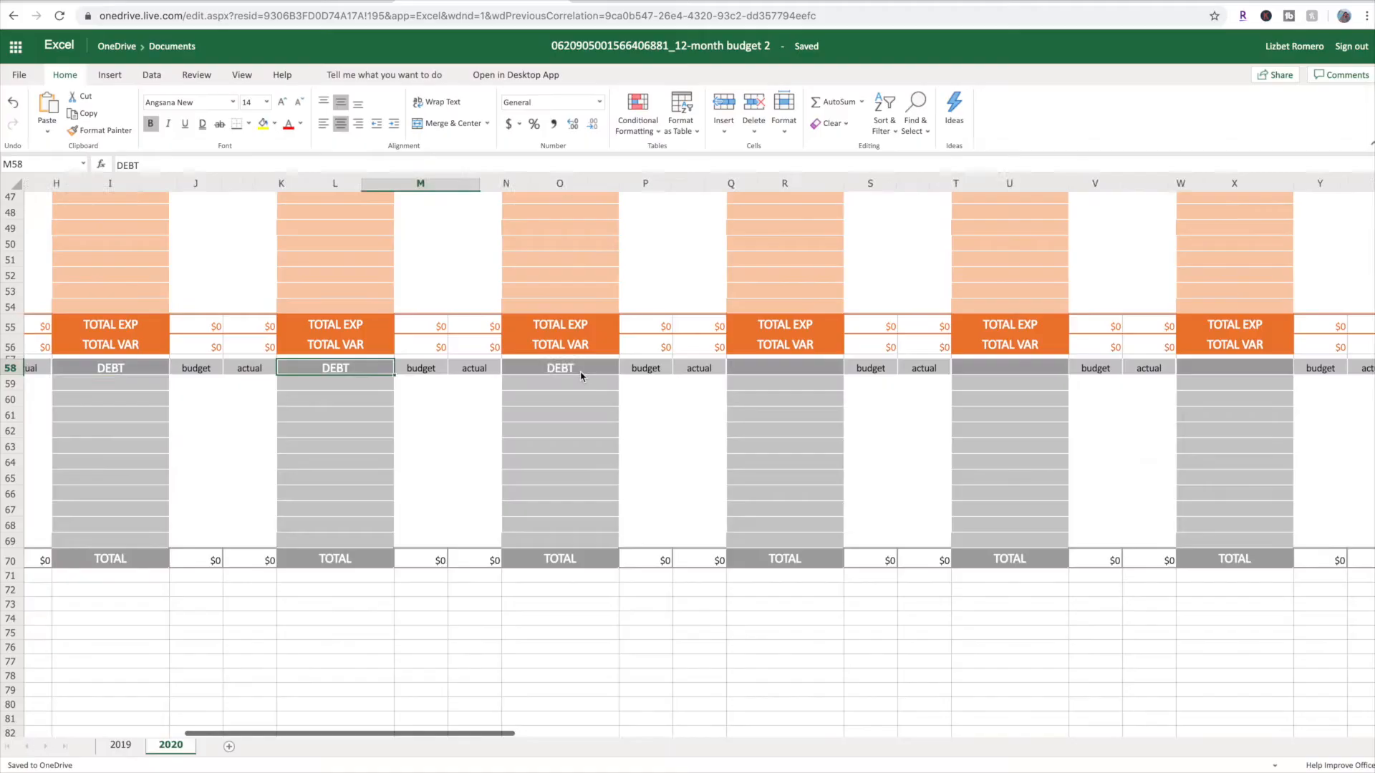
Paste the DEBT heading into the blank row 58 header cells of the remaining months on the 2020 sheet, through December in AH58
scroll(598, 370, left, 1)
click(598, 370)
text(DEBT)
click(793, 373)
text(DEBT)
scroll(818, 385, right, 3)
click(825, 370)
text(DEBT)
scroll(823, 372, right, 3)
click(885, 370)
text(DEBT)
scroll(885, 370, right, 3)
click(795, 371)
text(DEBT)
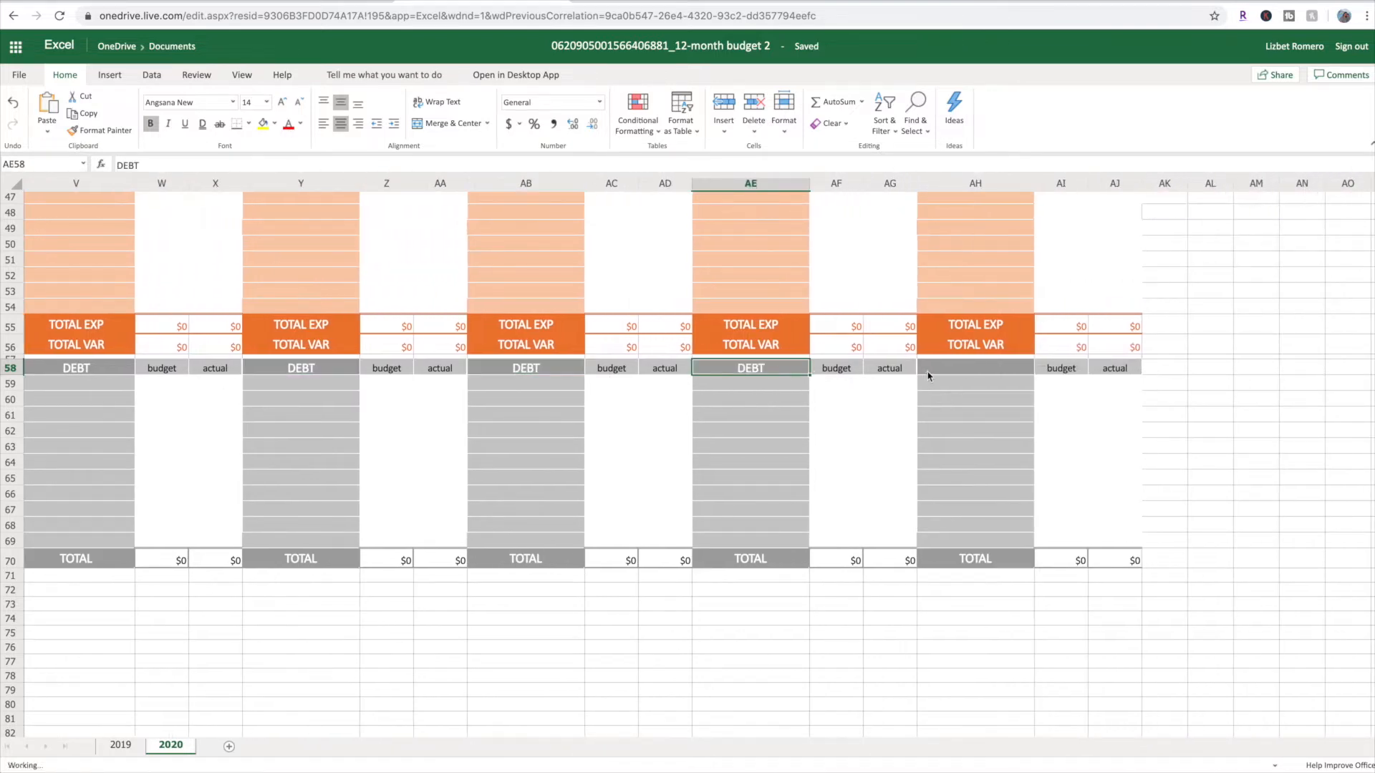
click(925, 376)
key(ctrl+v)
scroll(464, 415, left, 7)
scroll(523, 415, left, 7)
scroll(527, 415, up, 10)
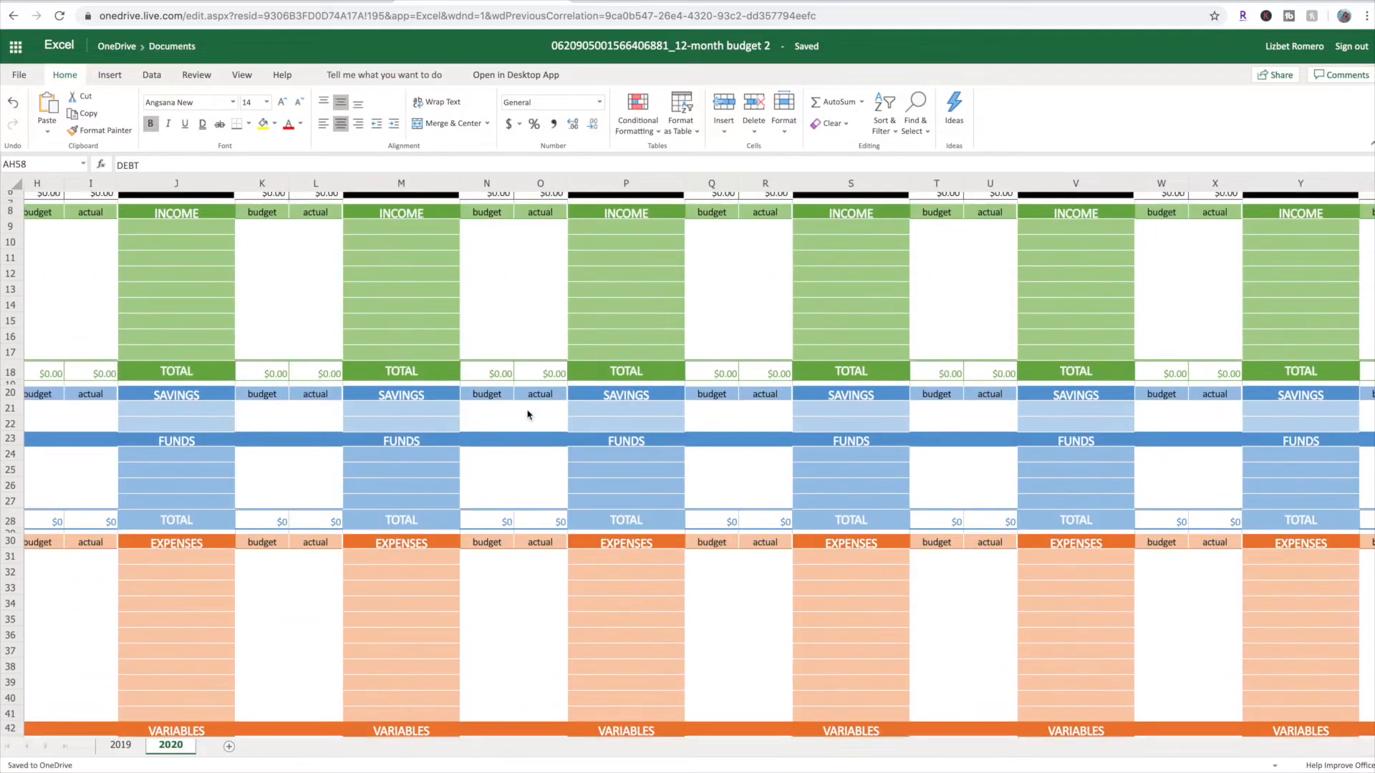
Hide the January through July columns on the 2019 sheet so that August in column V comes first
click(119, 744)
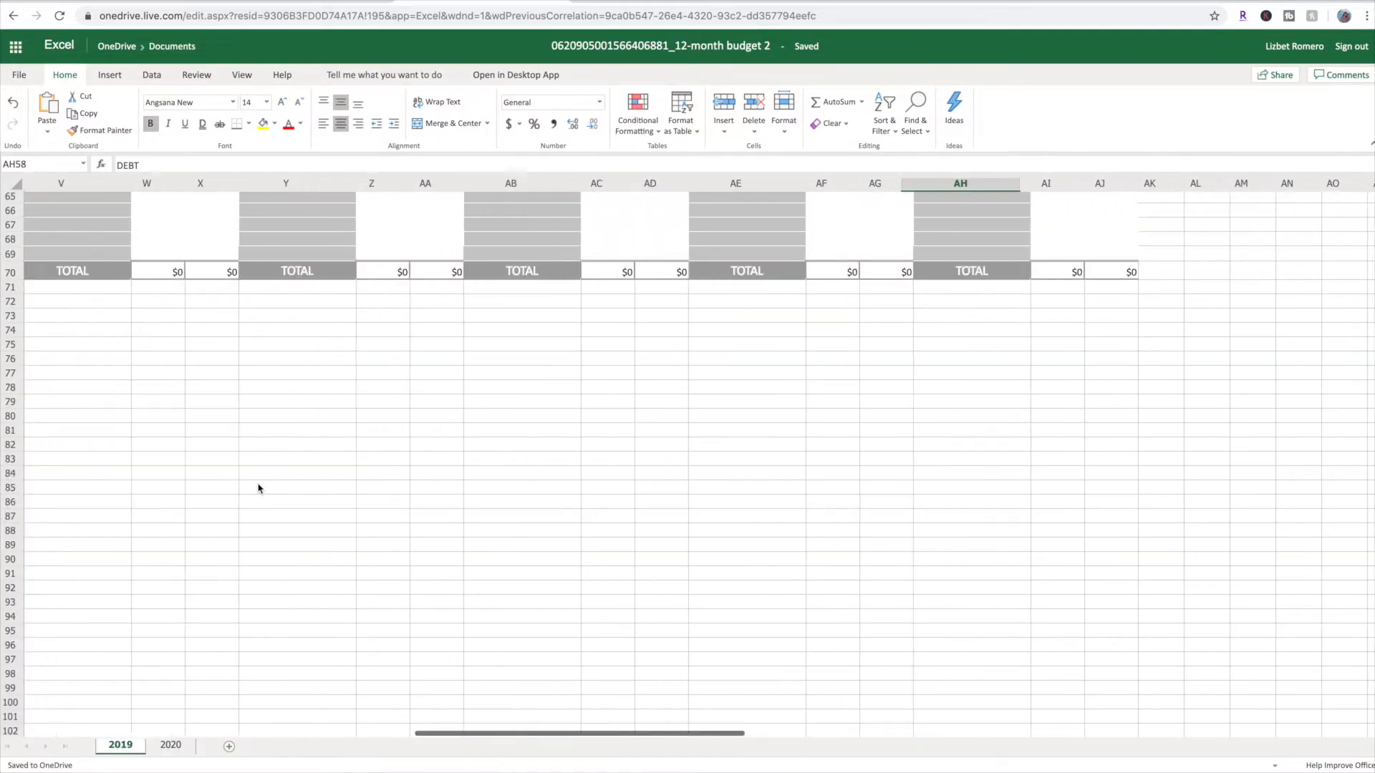
scroll(258, 489, up, 8)
scroll(272, 489, left, 12)
scroll(287, 487, left, 9)
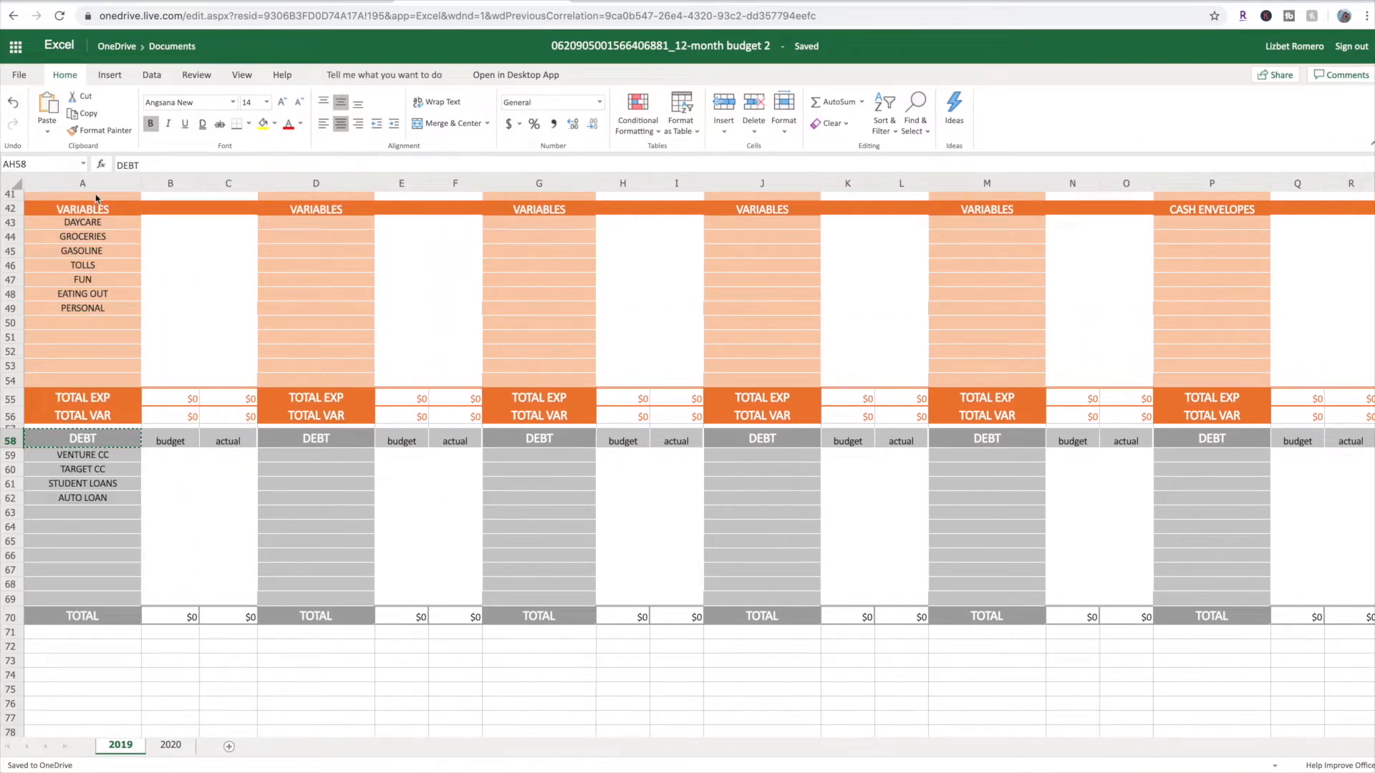
scroll(104, 187, up, 13)
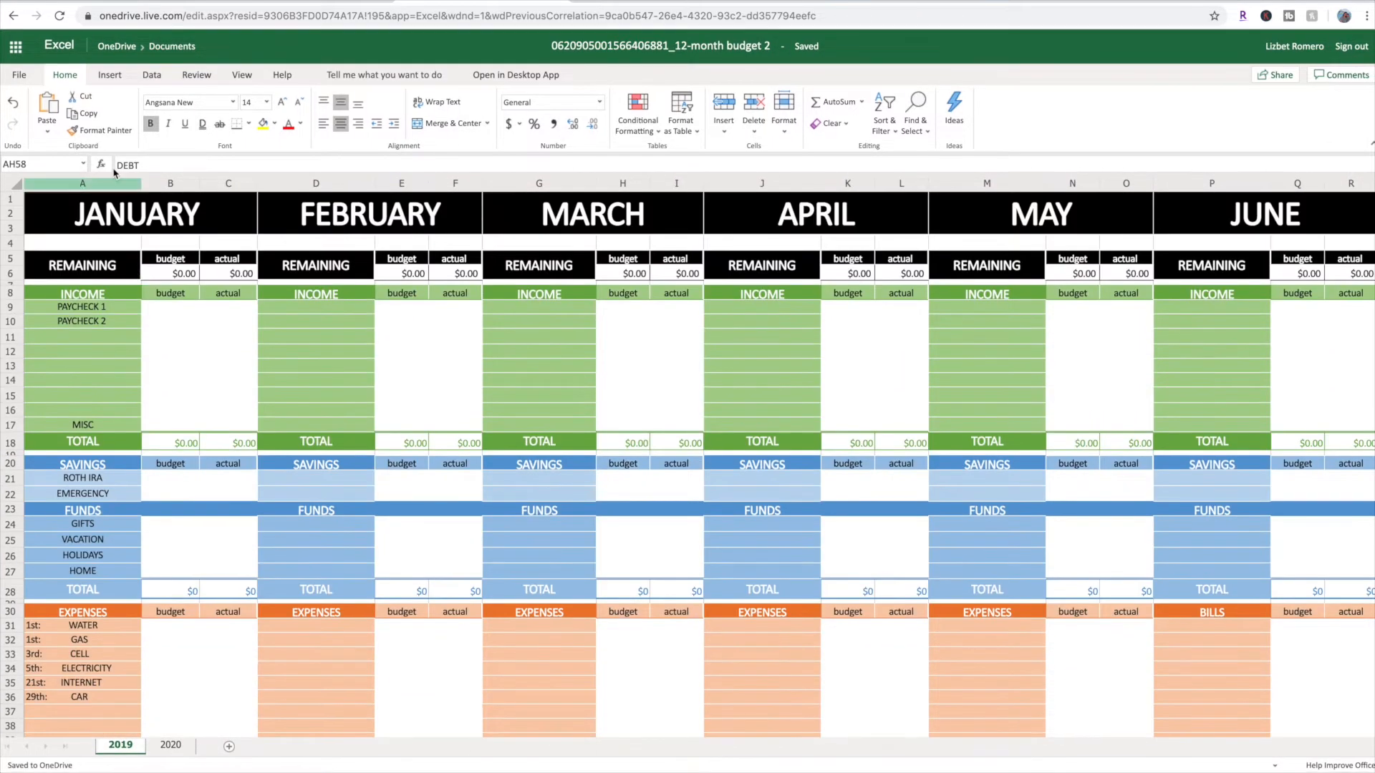
drag(89, 187, 867, 214)
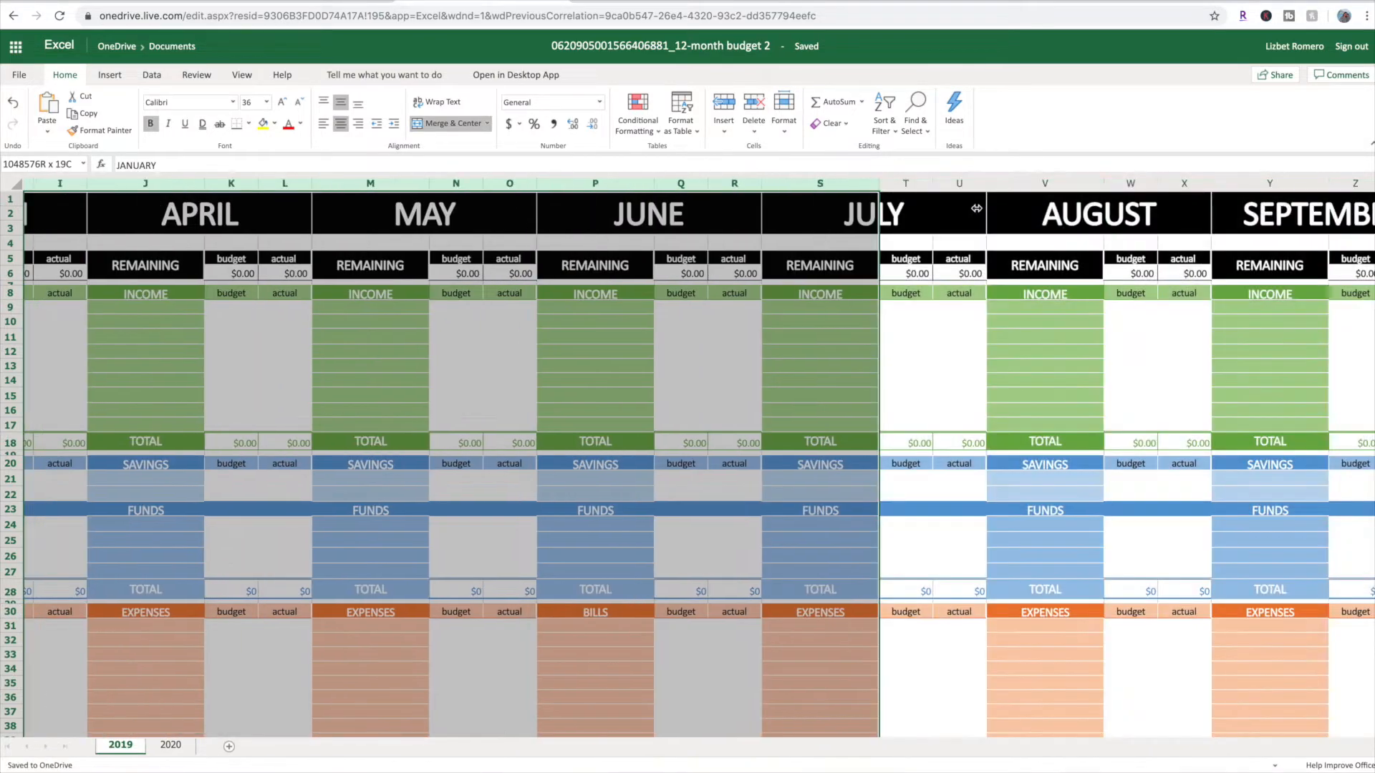
right_click(856, 192)
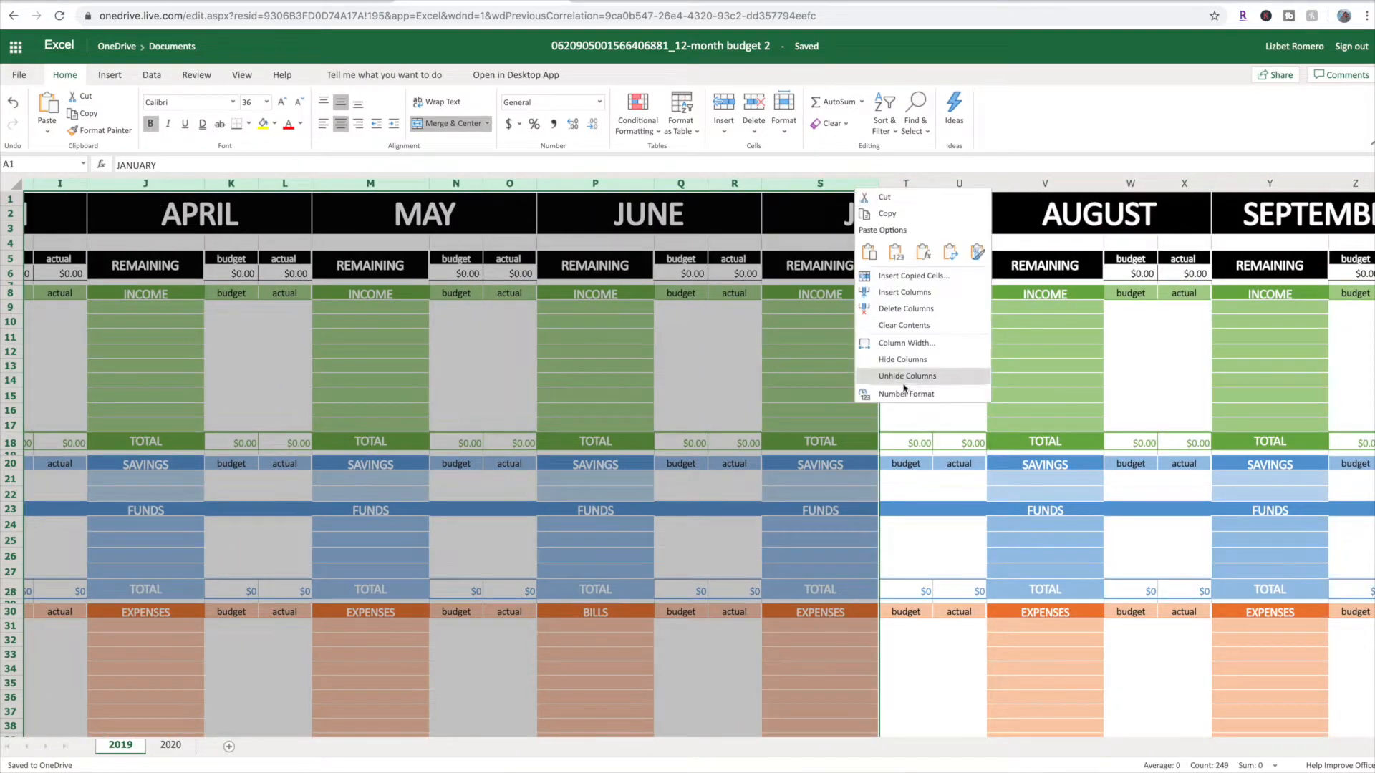
click(905, 384)
Look over August's DEBT section on the 2019 sheet, including its blank name cells V59 to V61
scroll(153, 359, down, 12)
scroll(153, 358, down, 3)
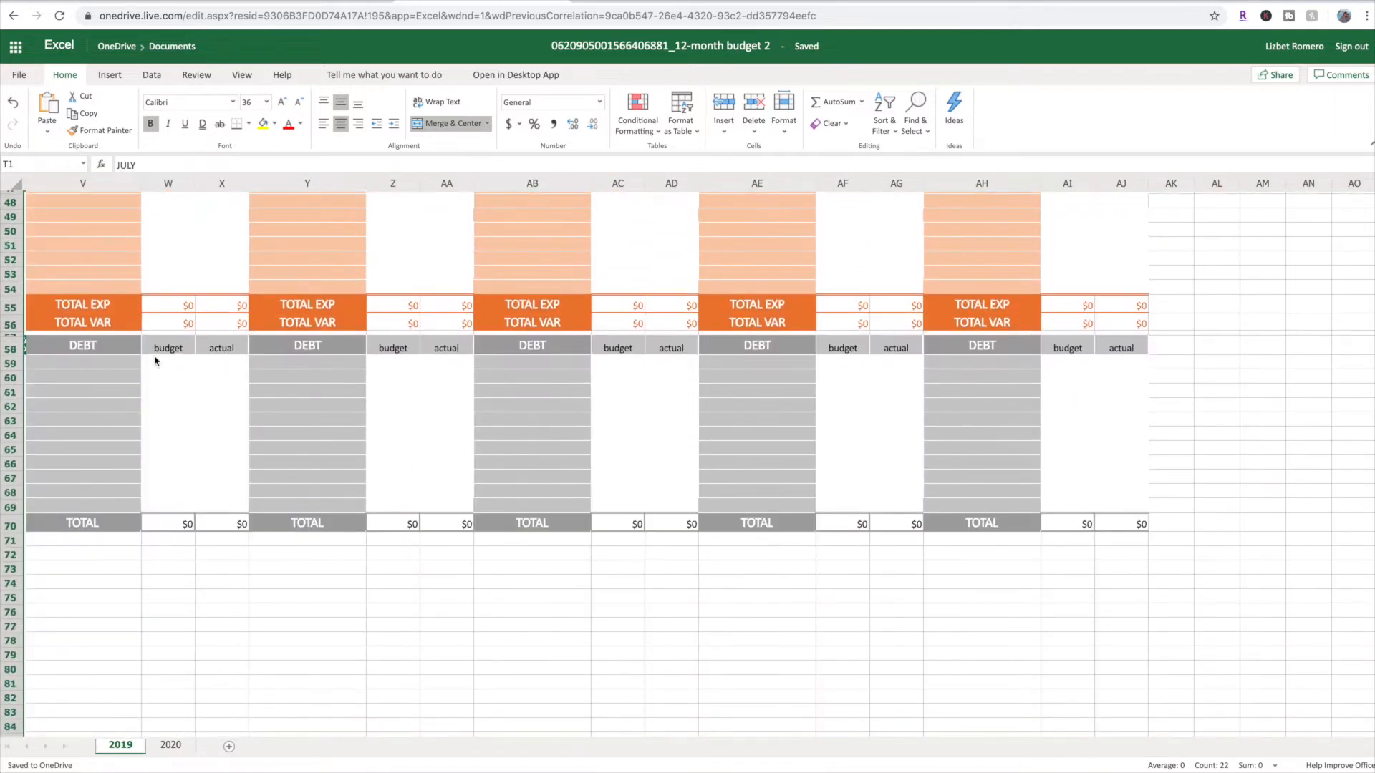
click(99, 392)
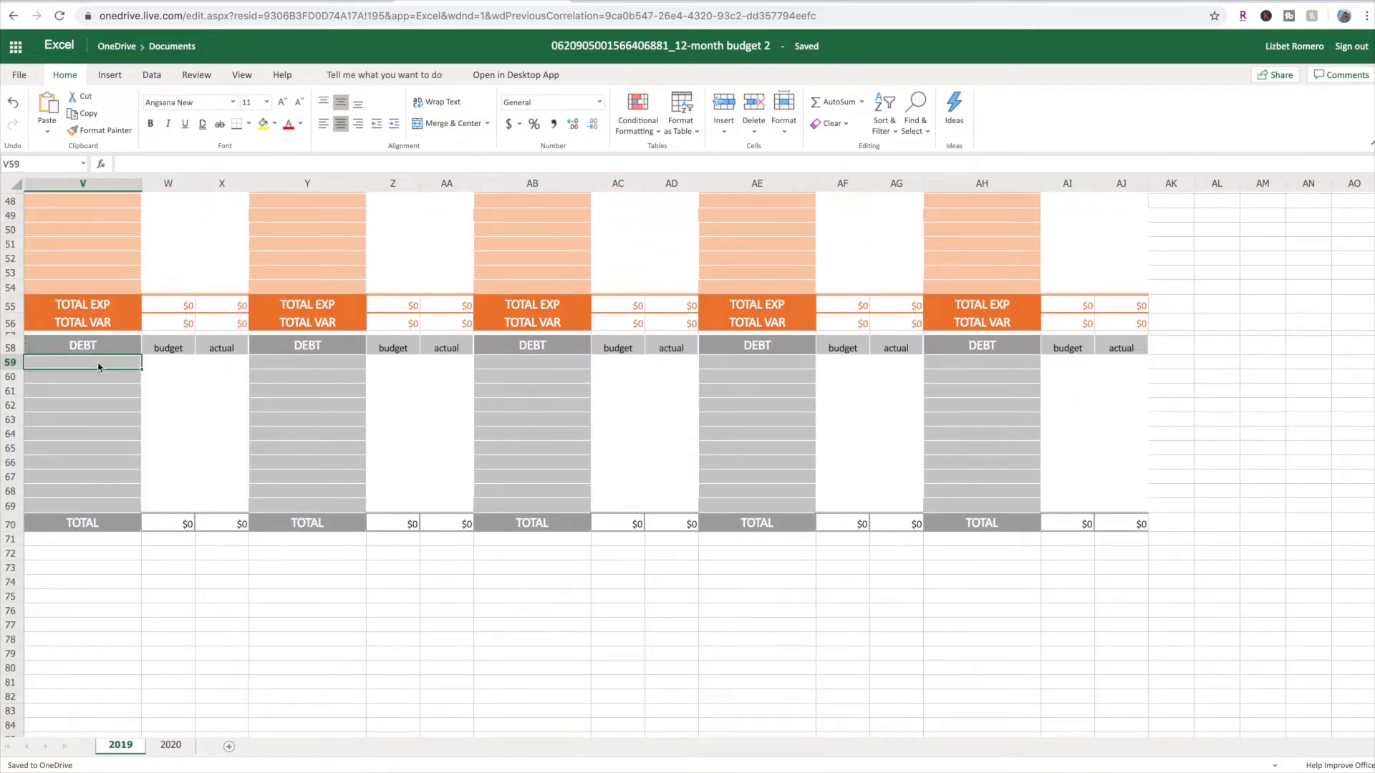
click(96, 379)
click(100, 393)
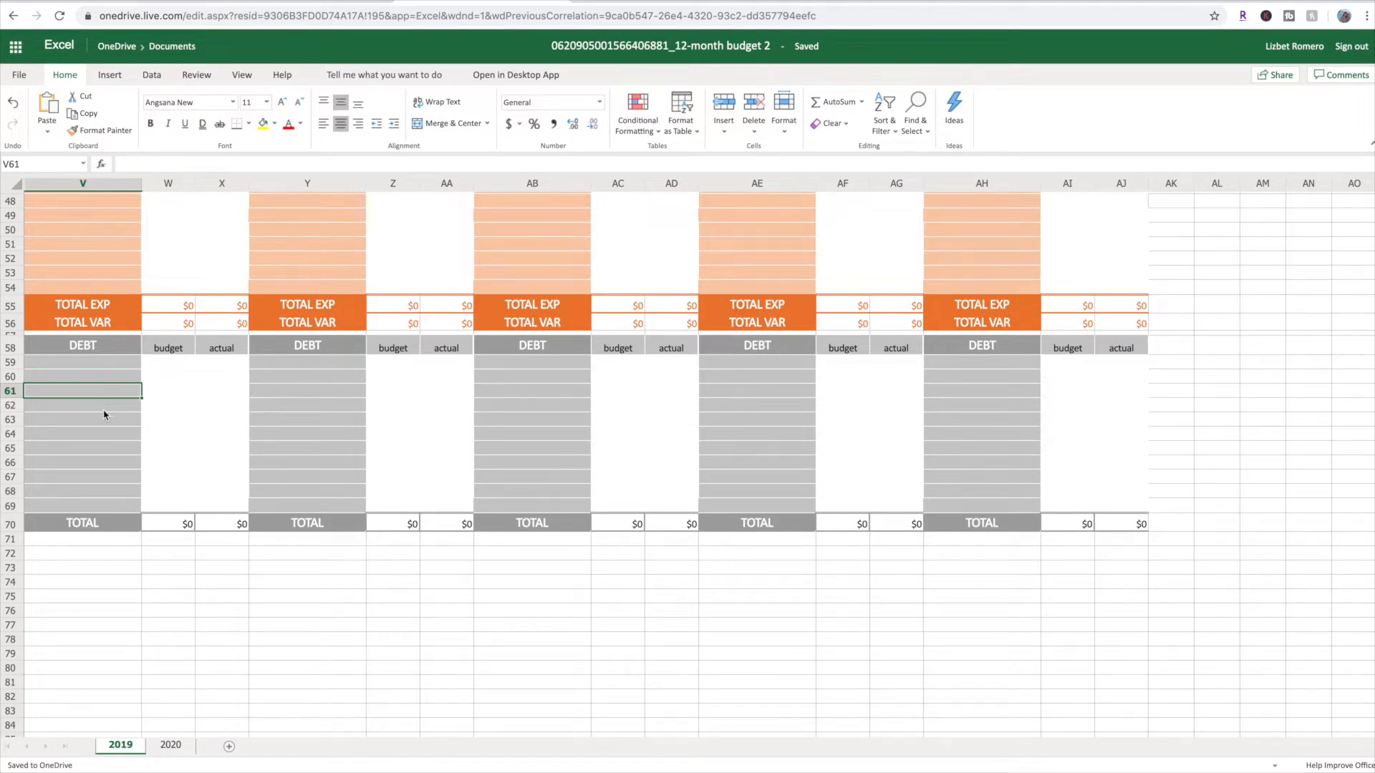
scroll(101, 411, up, 10)
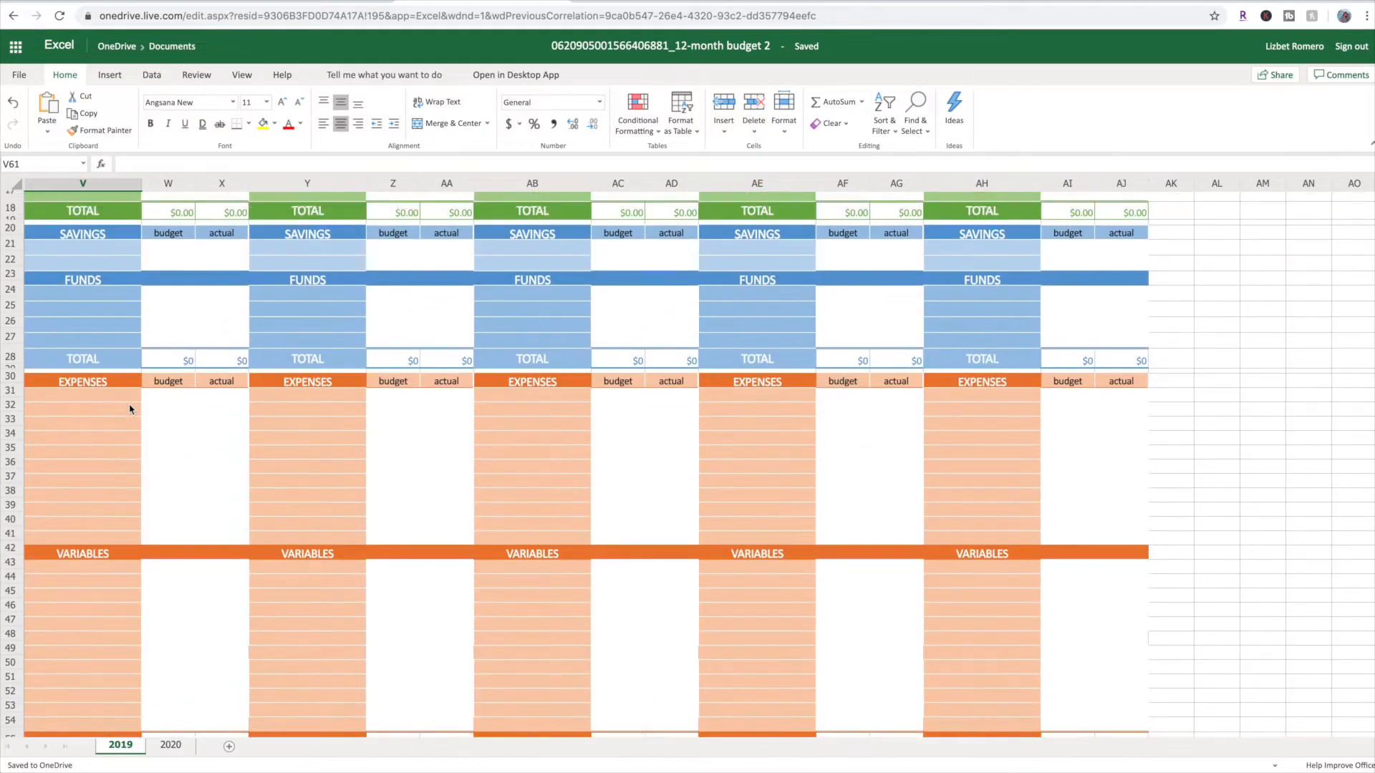
scroll(129, 409, up, 3)
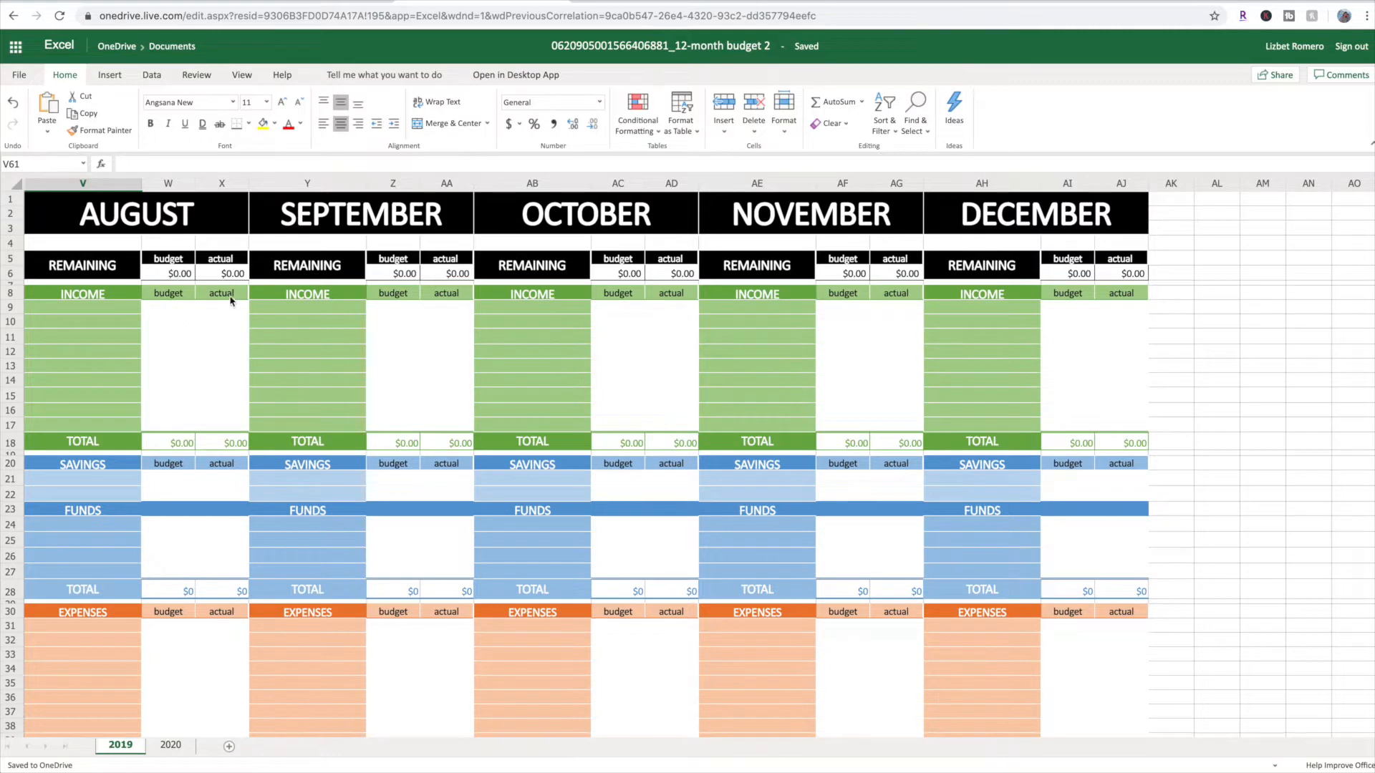
Enter paycheck 1 and paycheck 2 as August's income sources in V9 and V10
click(93, 307)
text(pa)
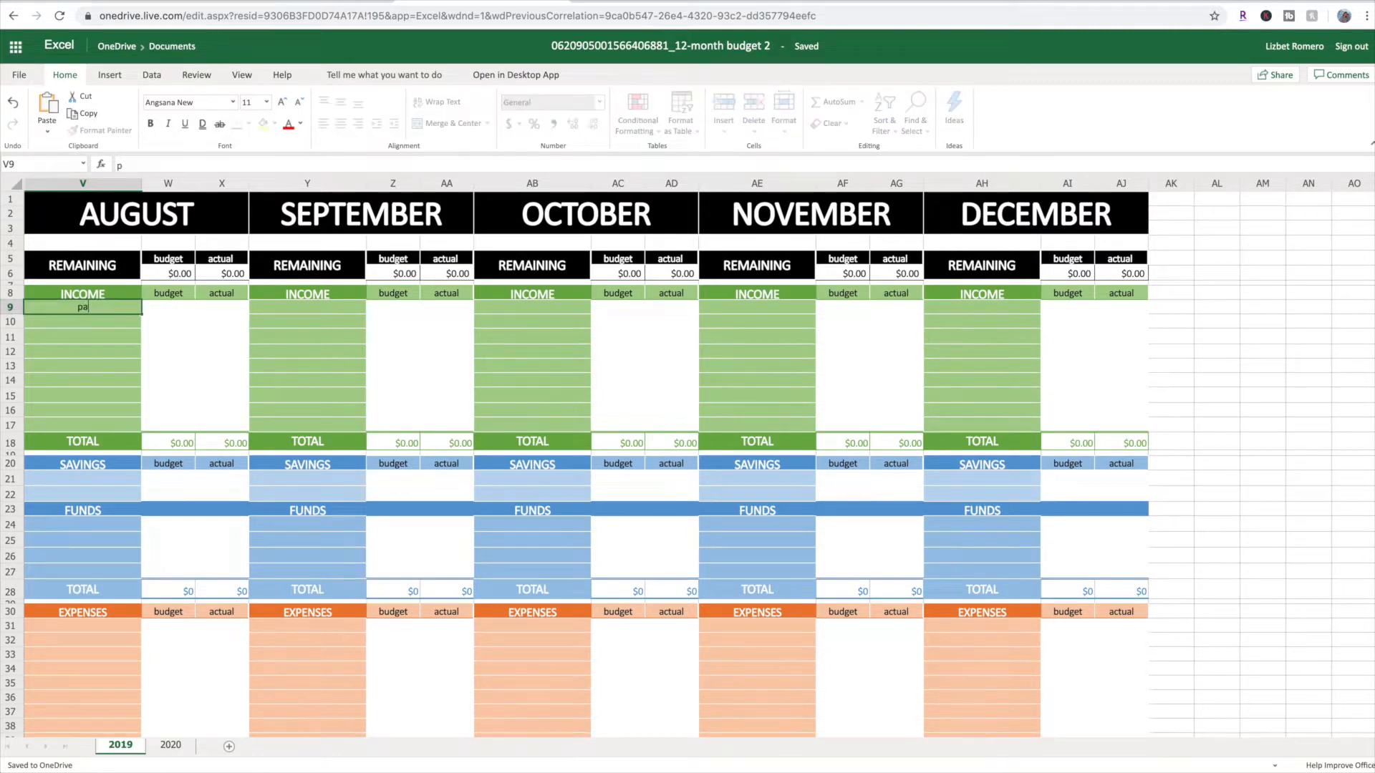
text(ycheck 1)
key(Return)
text(p)
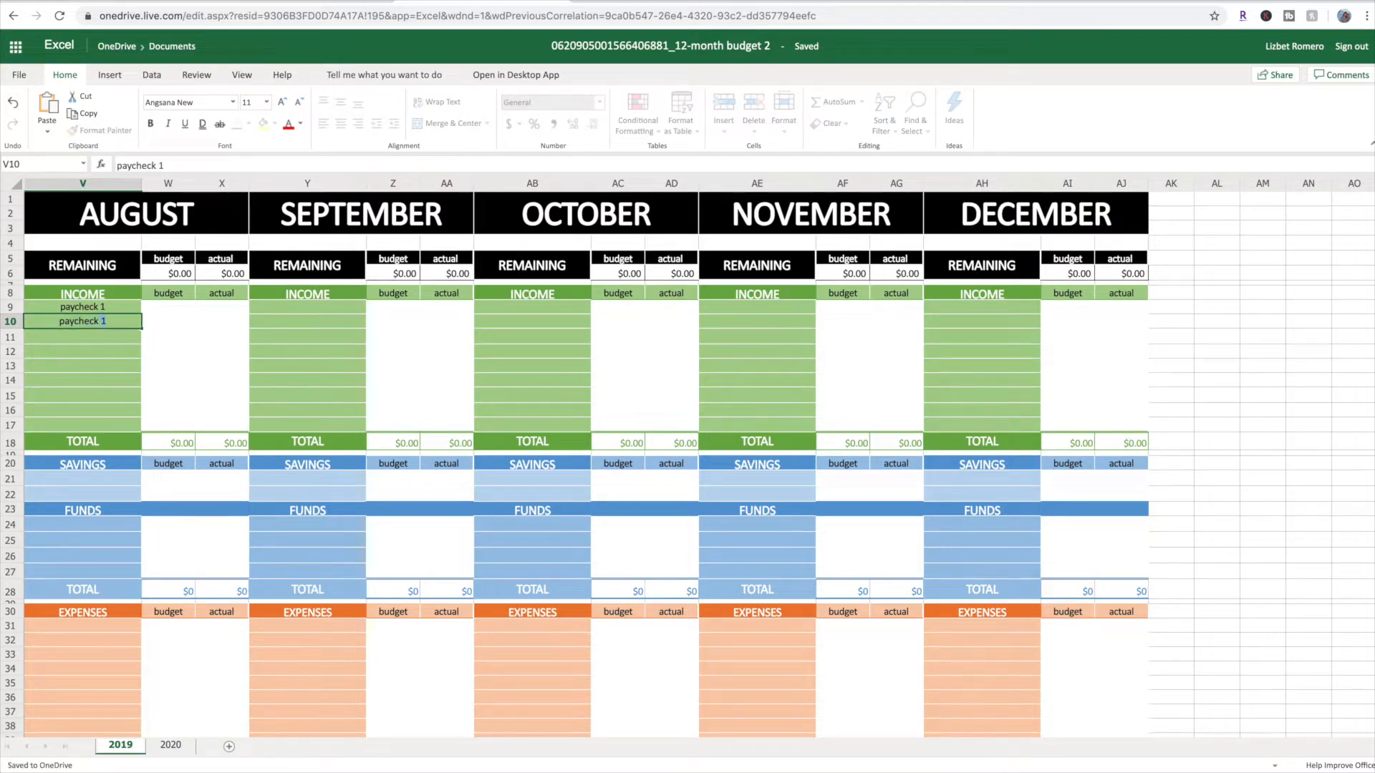
key(Return)
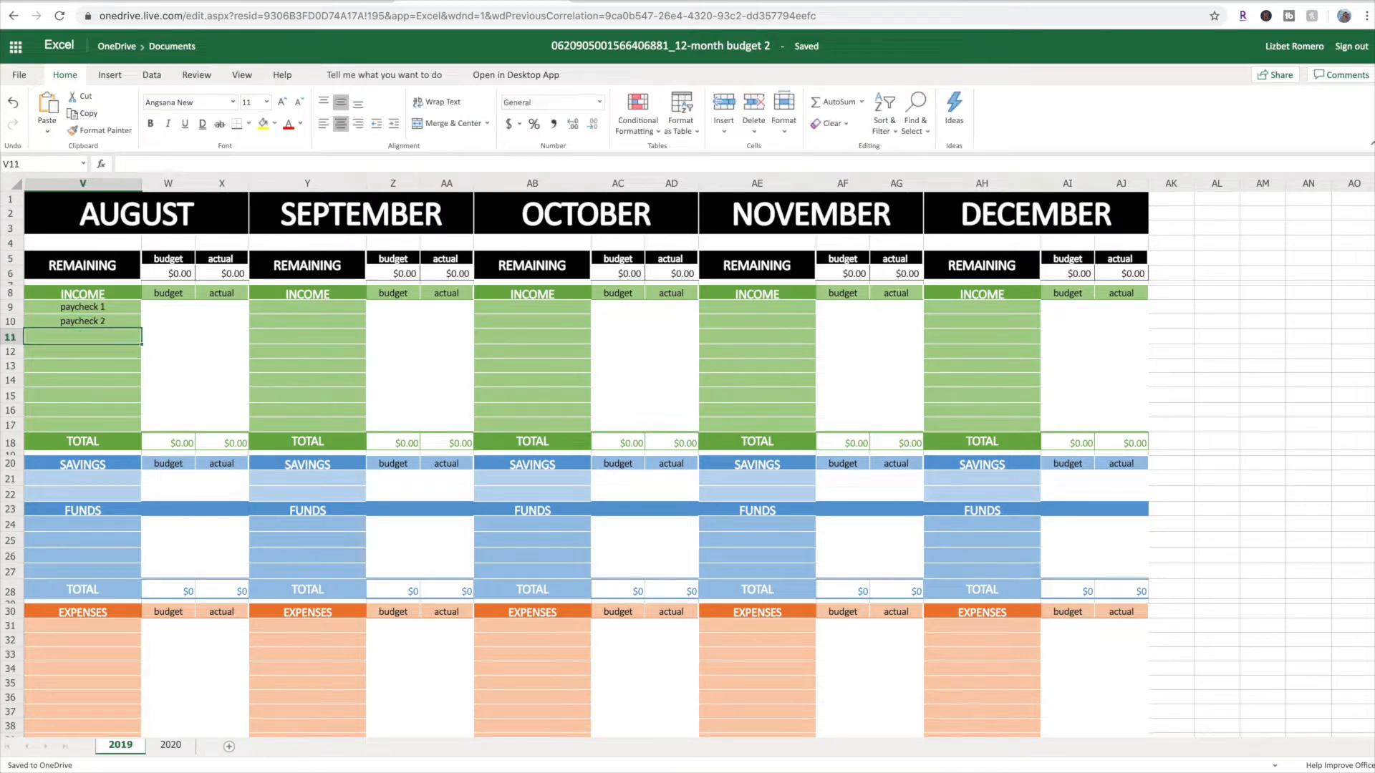
Set the August income budget to 1500 for each of the two paychecks in W9 and W10
click(163, 311)
text(1500)
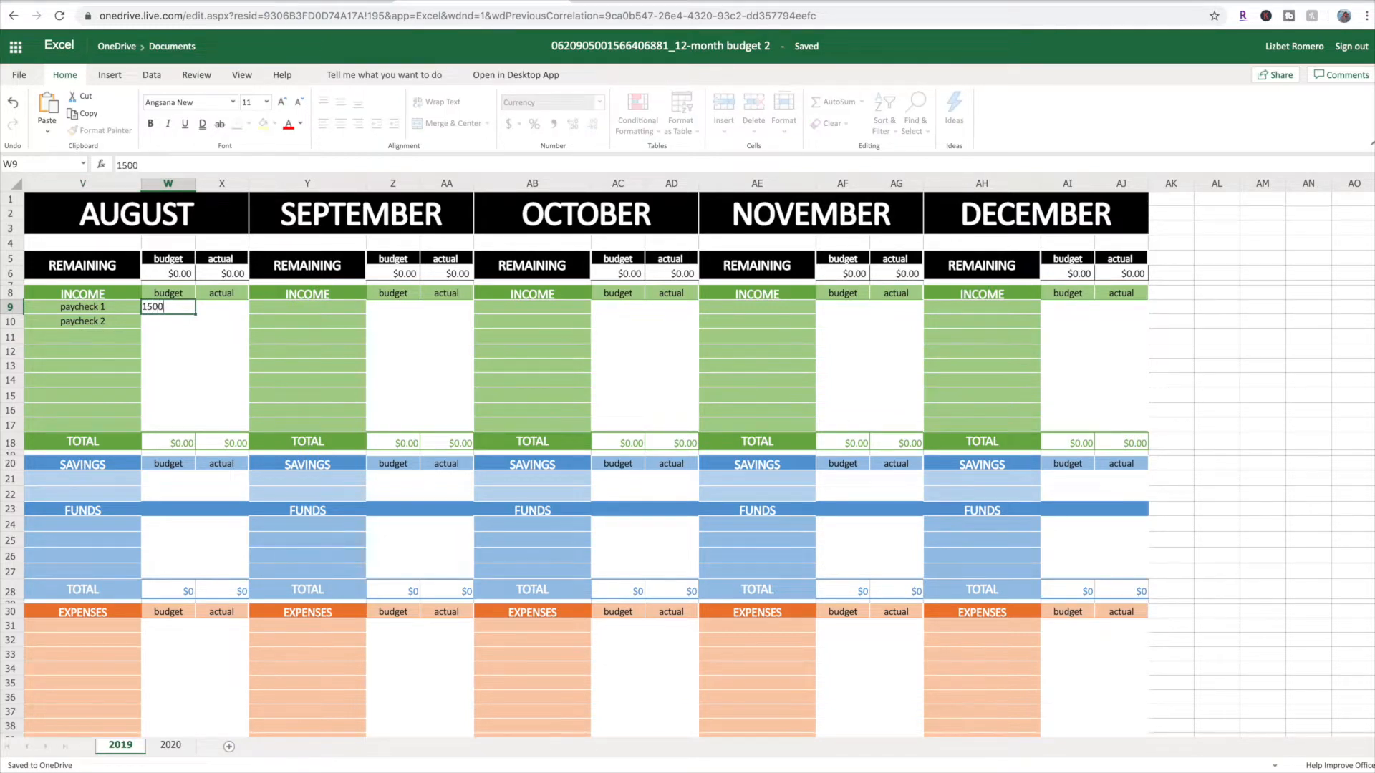
key(Return)
text(1500)
key(Return)
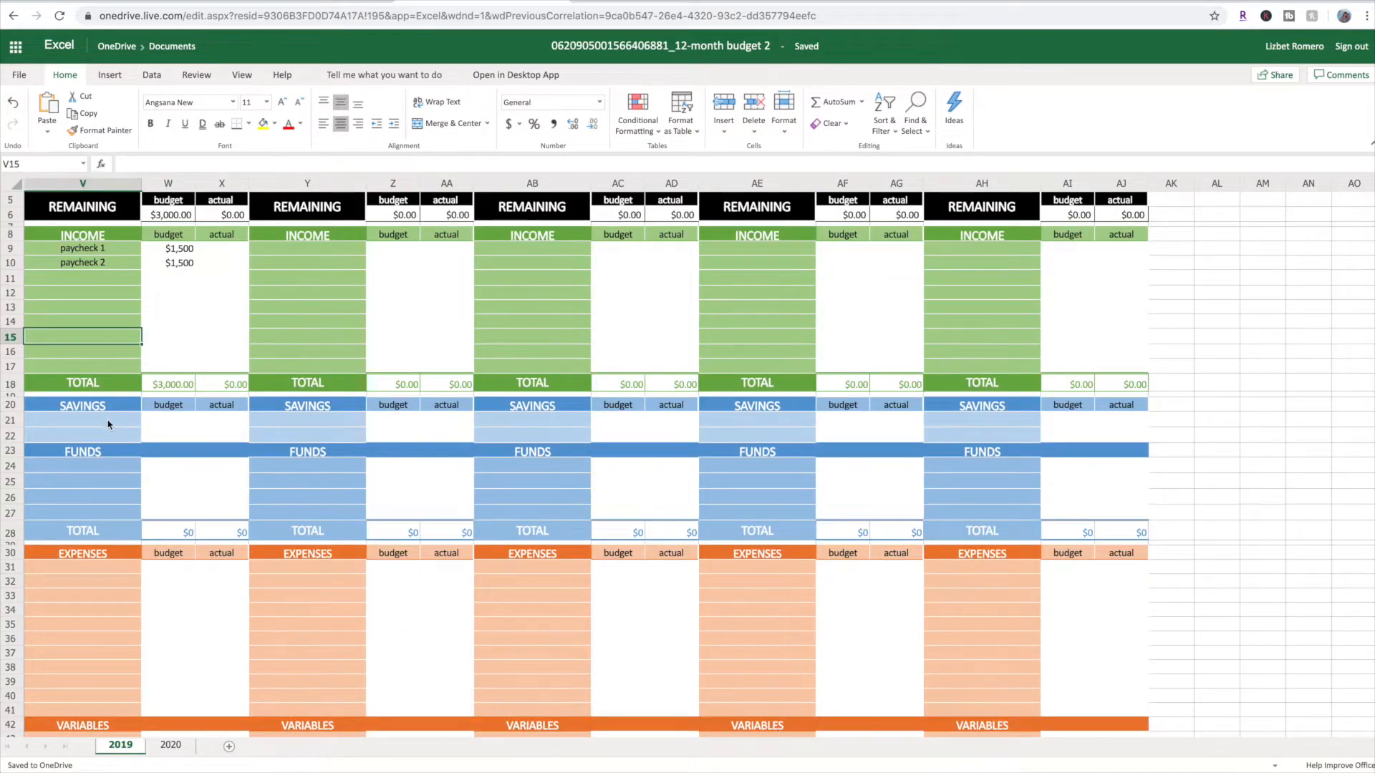
Add emergency to August's savings in V21 with a budget of 200, and inspect the REMAINING budget formula in W6
click(106, 422)
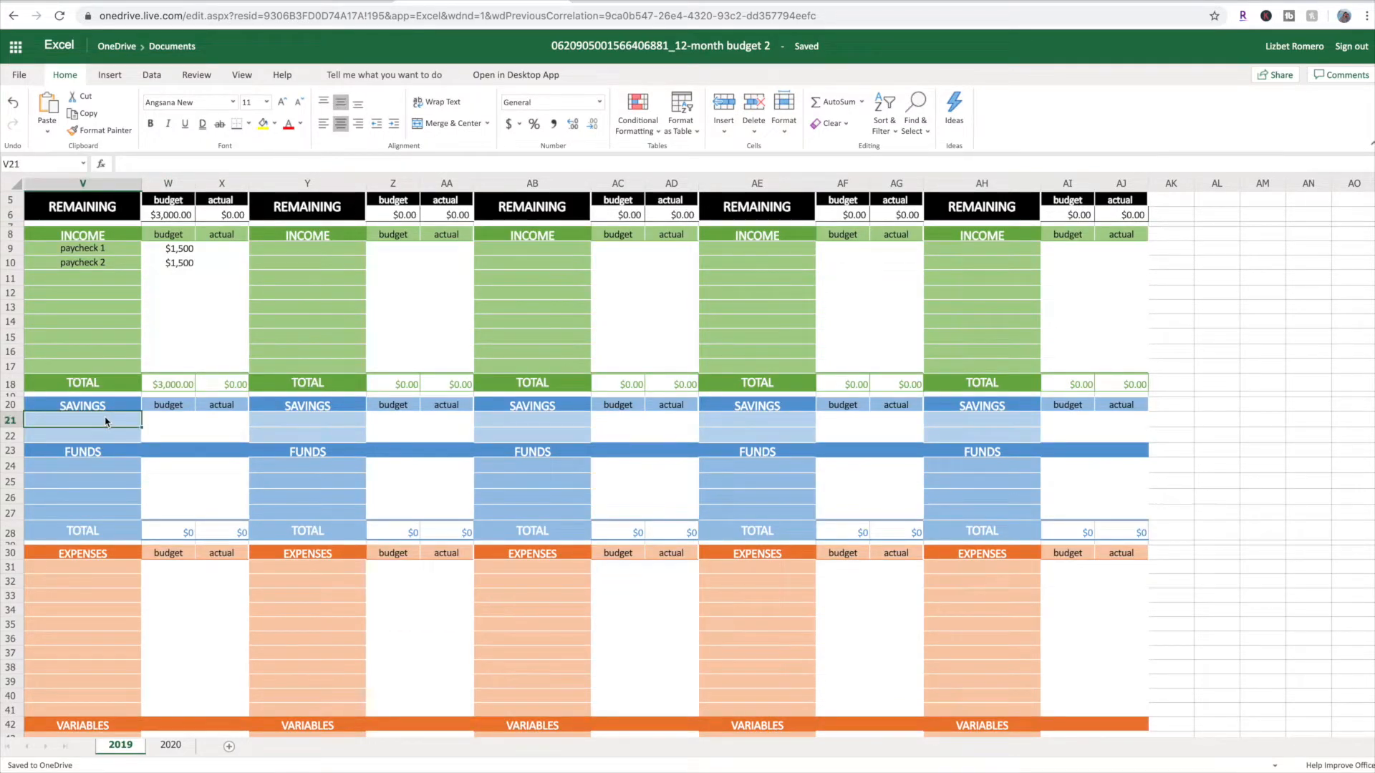
text(eme)
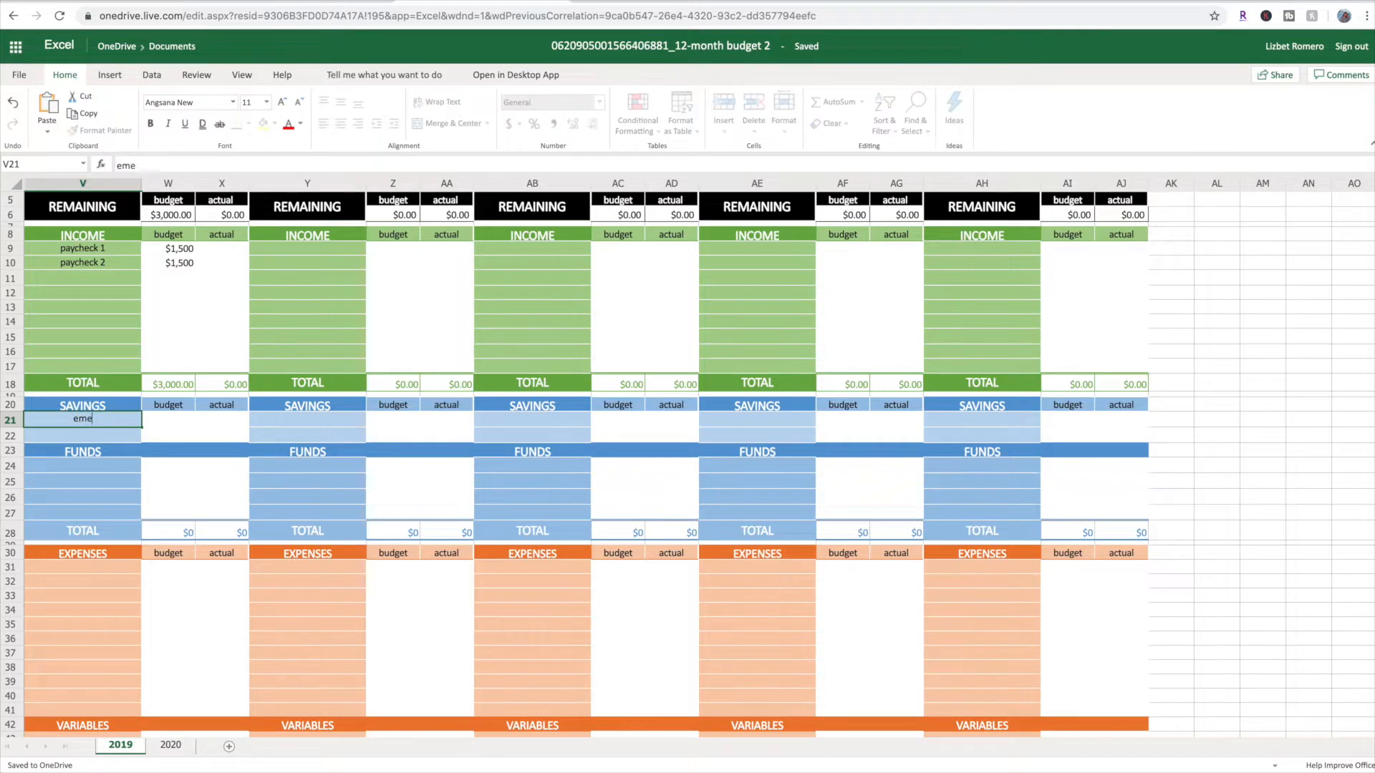
text(rgency)
key(Tab)
text(200)
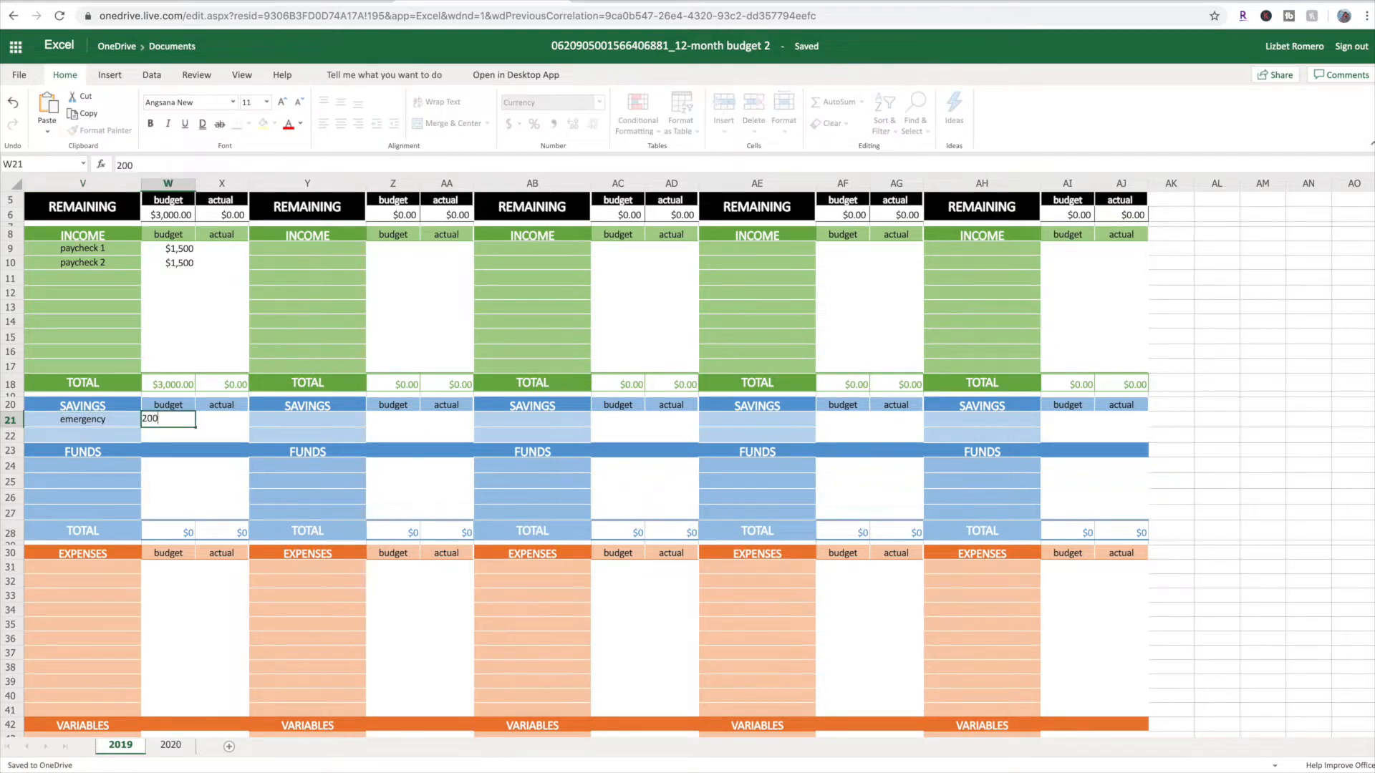
key(Return)
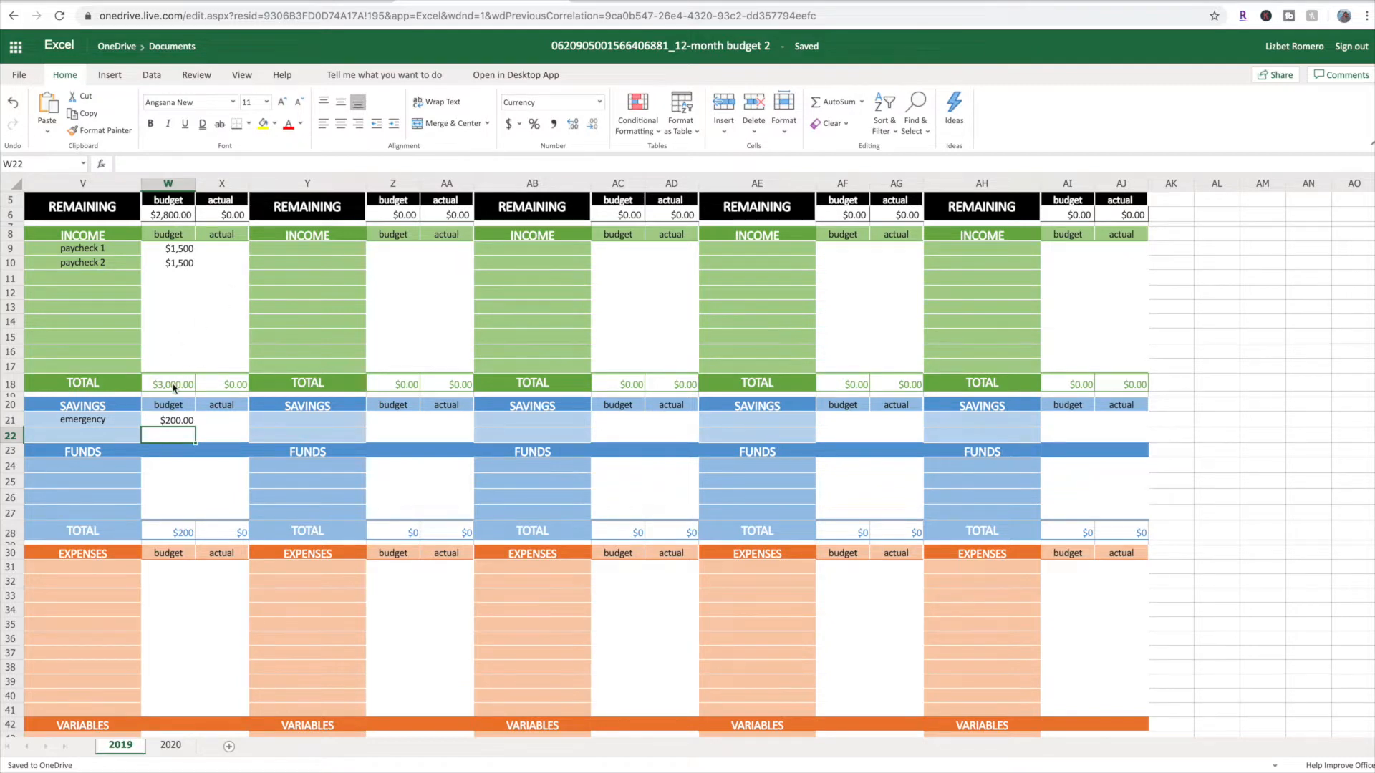
click(176, 422)
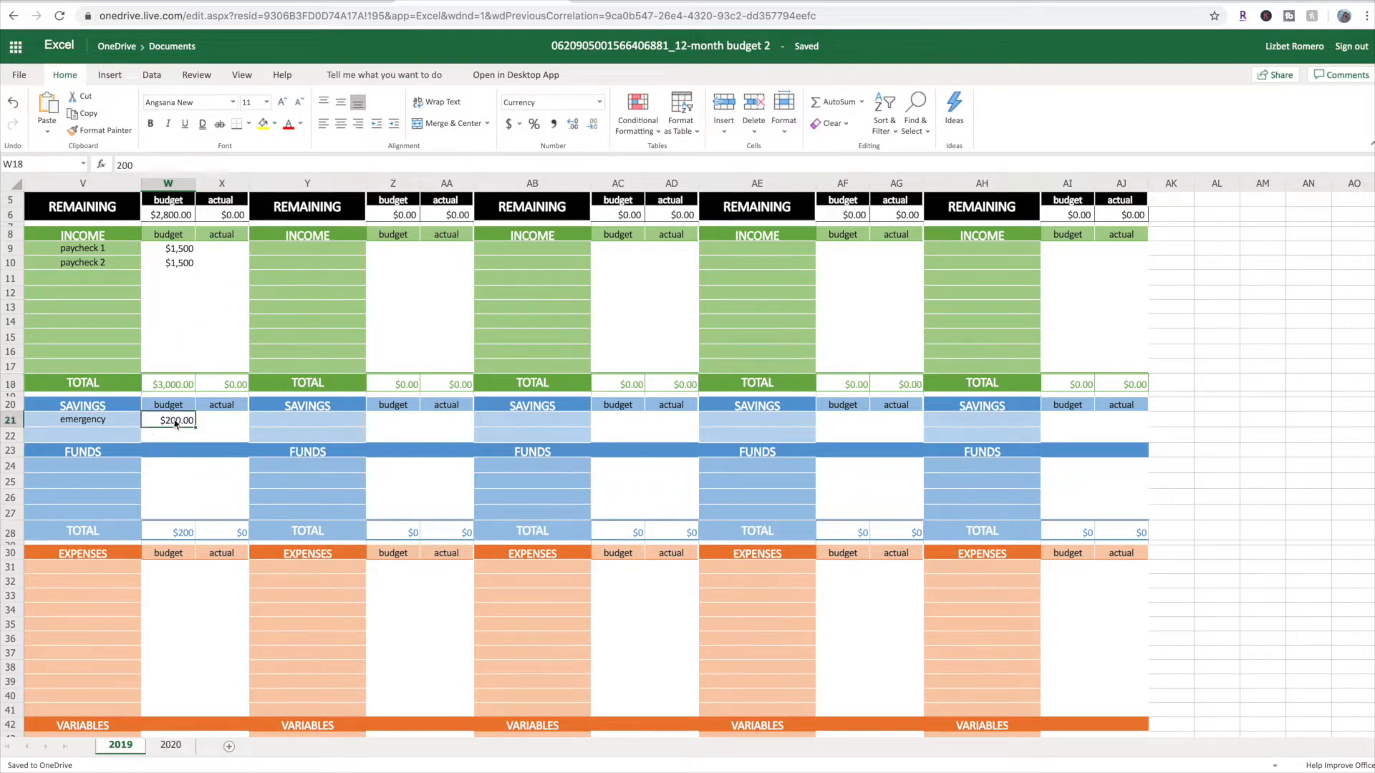
click(173, 220)
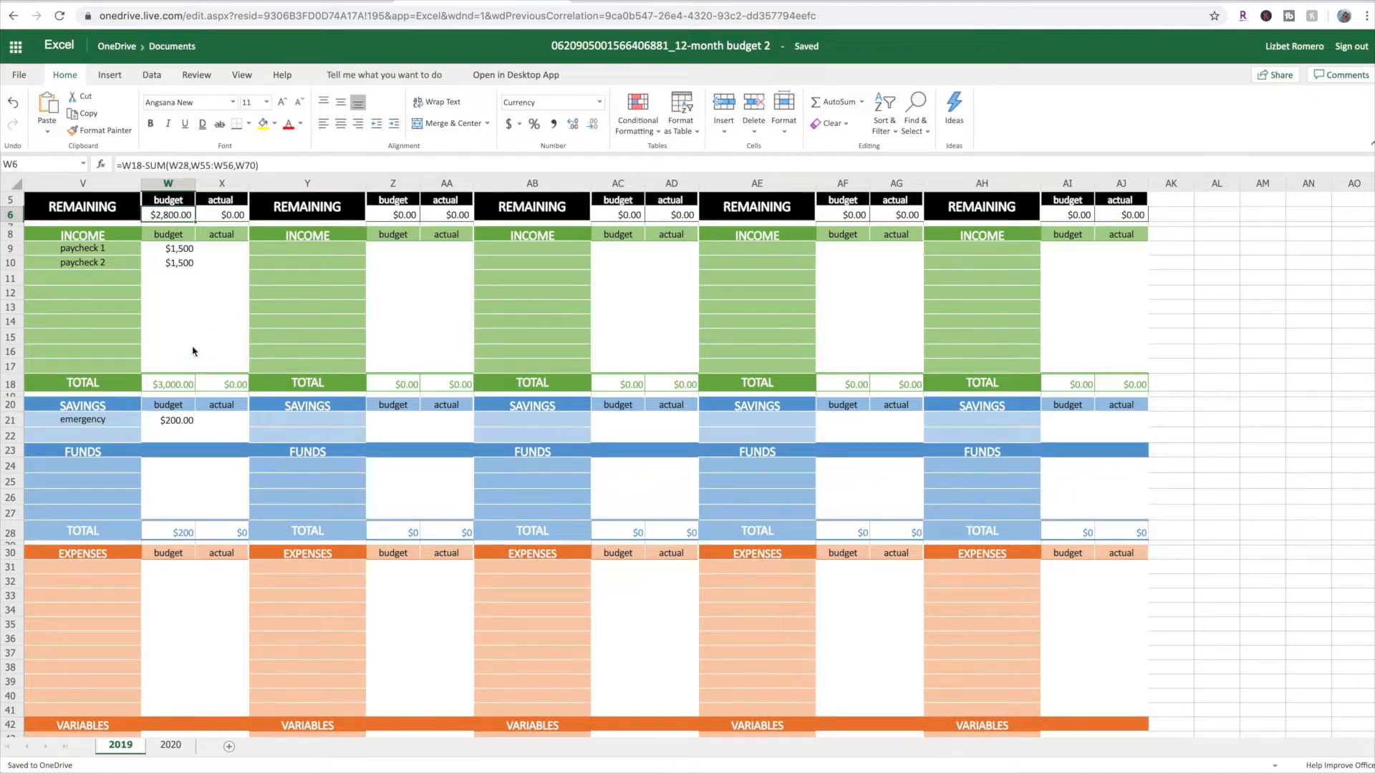
Enter vacation and gift as August's fund names in V24 and V25
scroll(179, 501, down, 3)
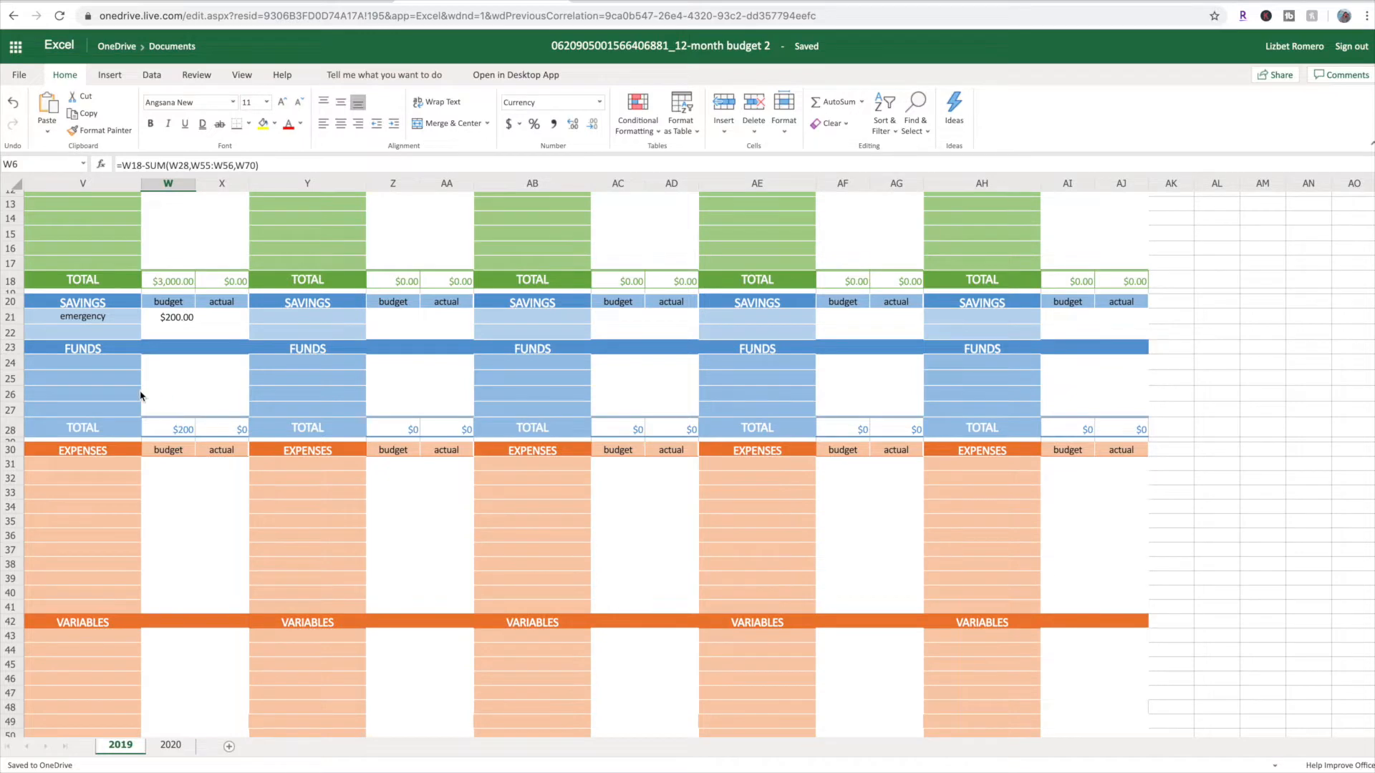
click(108, 367)
text(vacation)
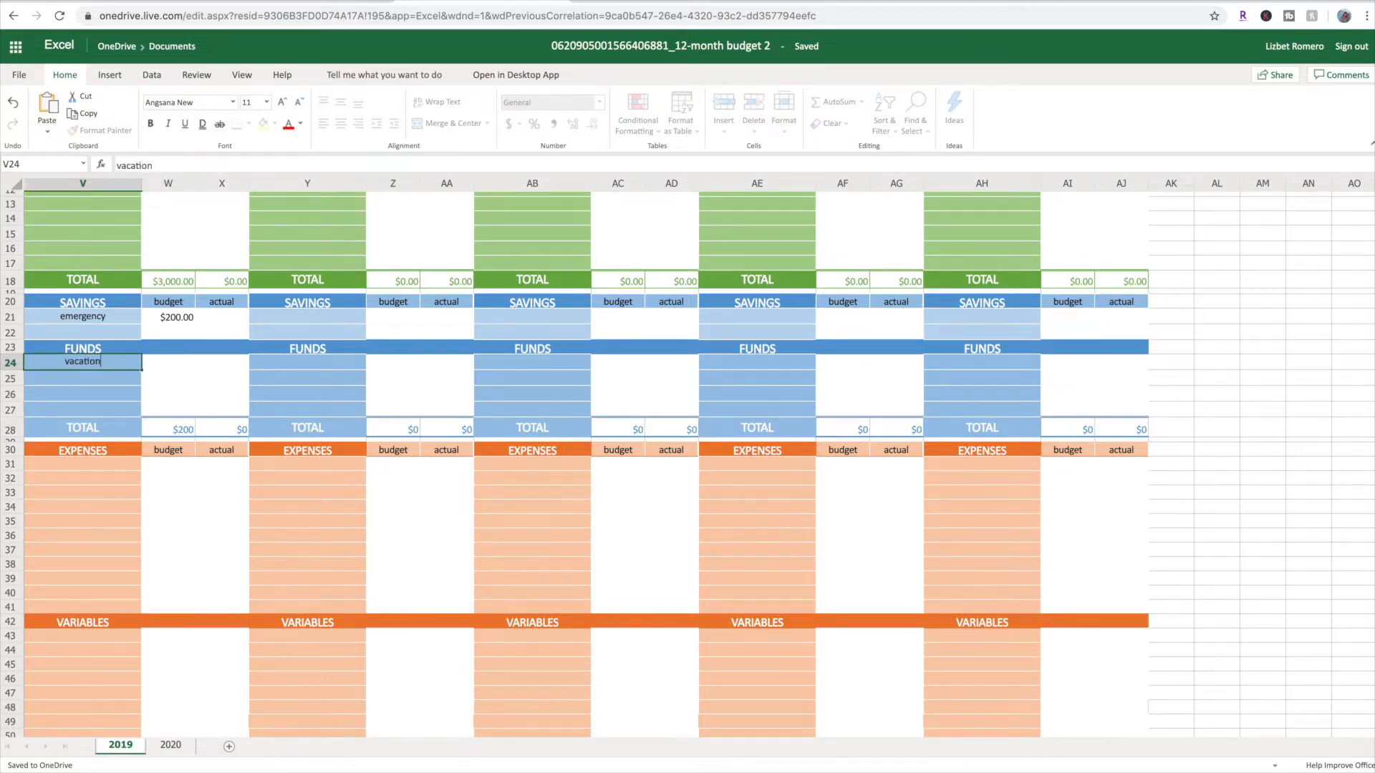
key(Return)
text(gift)
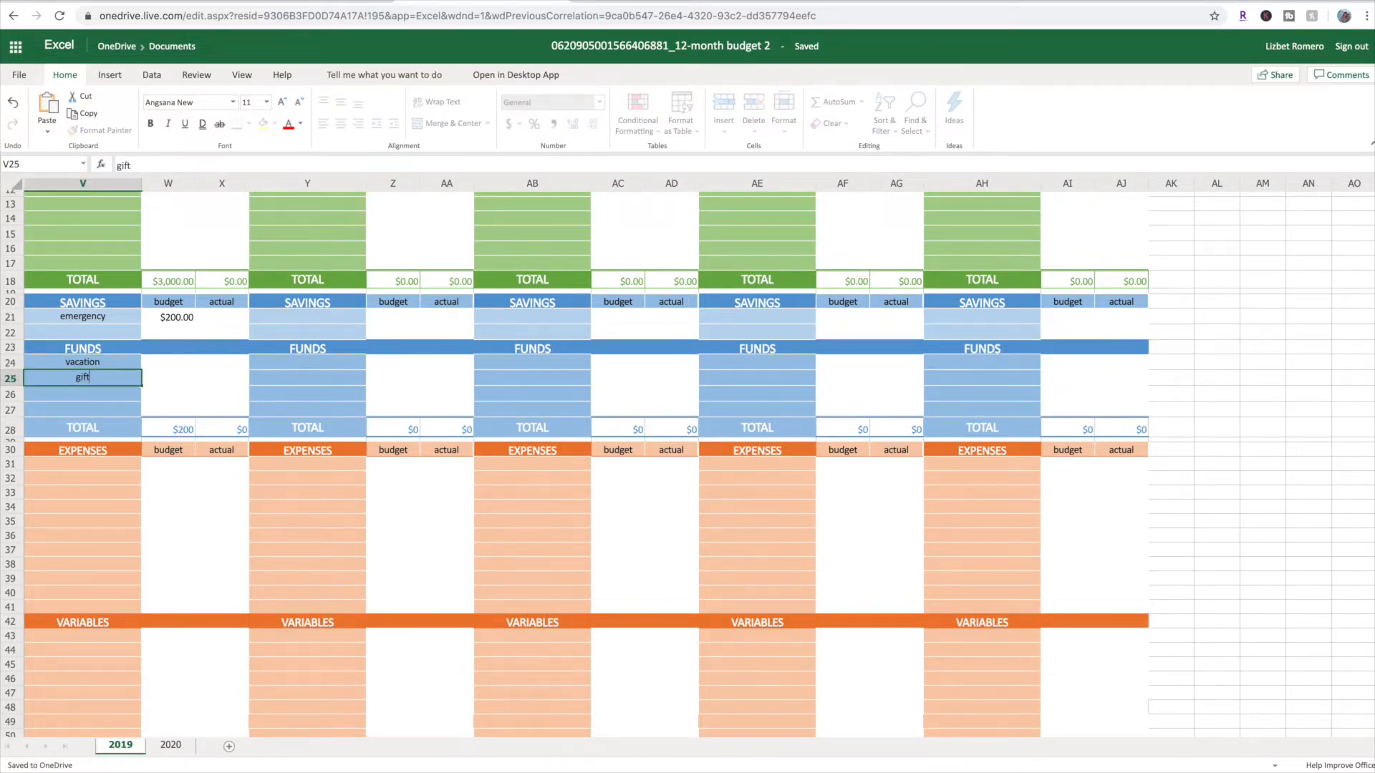
key(Return)
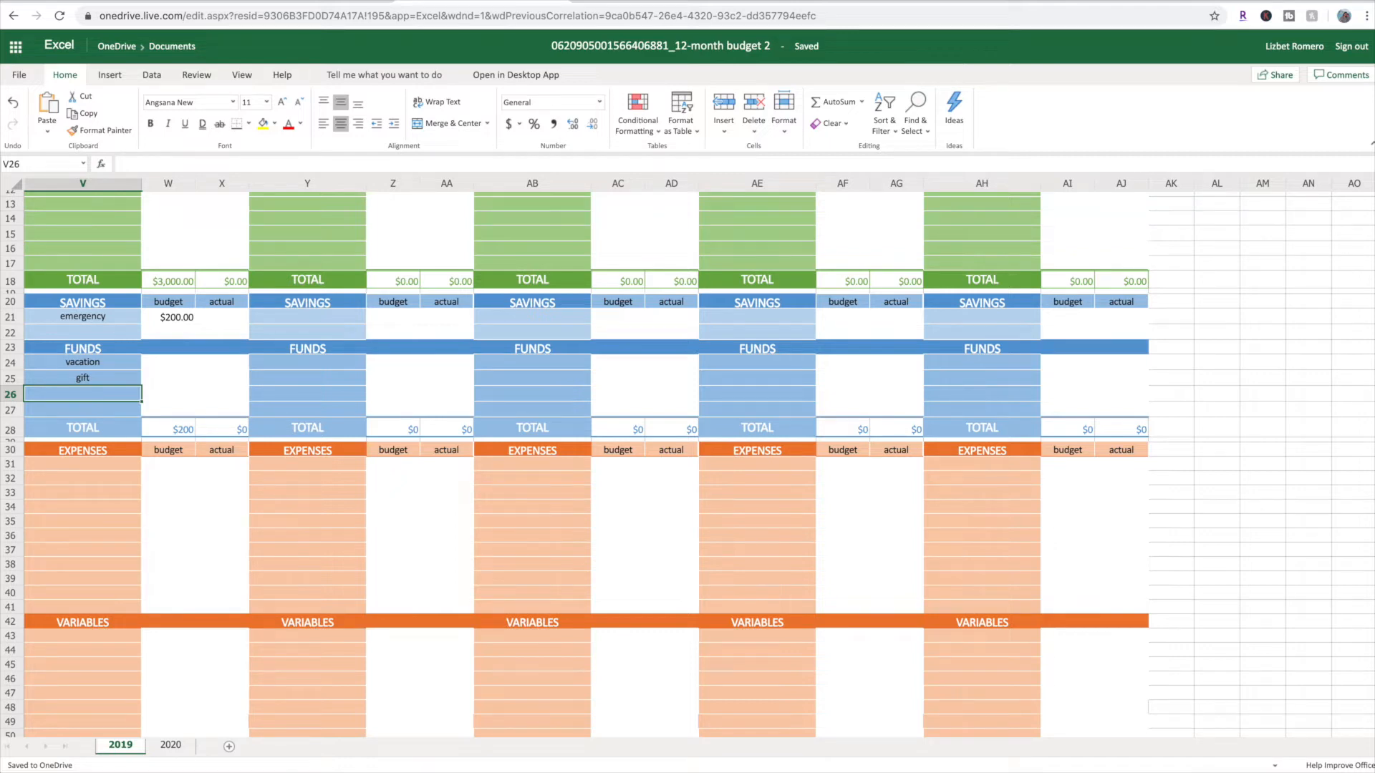
Set the budgets for August's vacation and gift funds to 100 each, and check the REMAINING budget
click(175, 364)
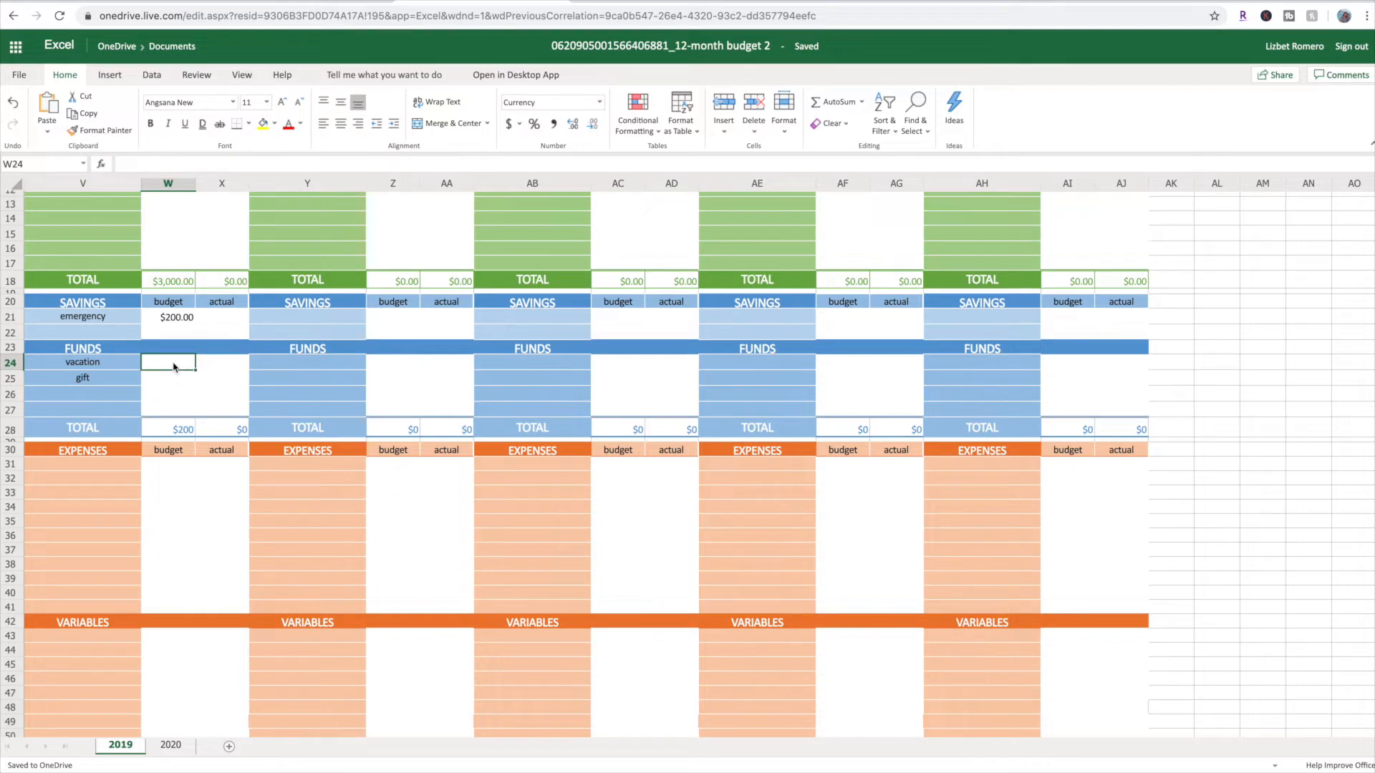
text(100)
key(Return)
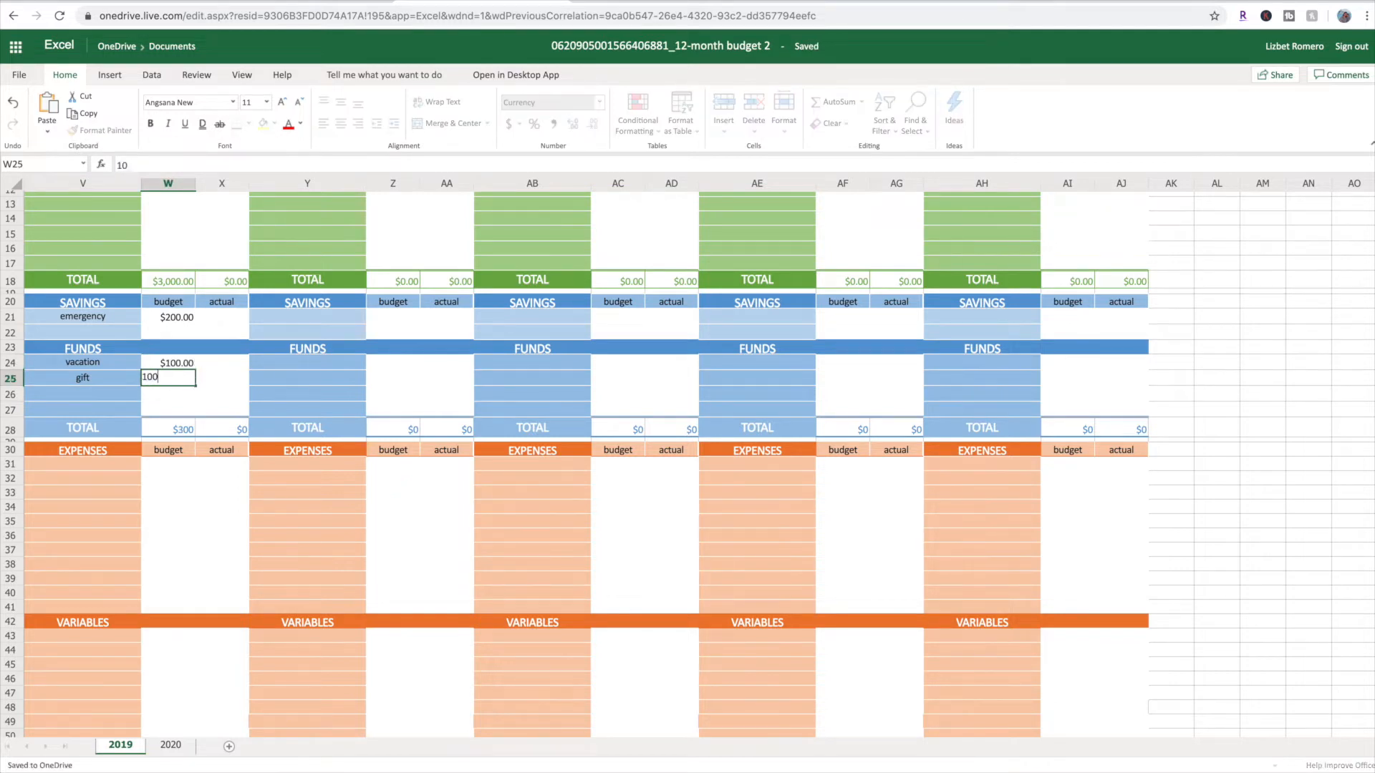
text(100)
key(Return)
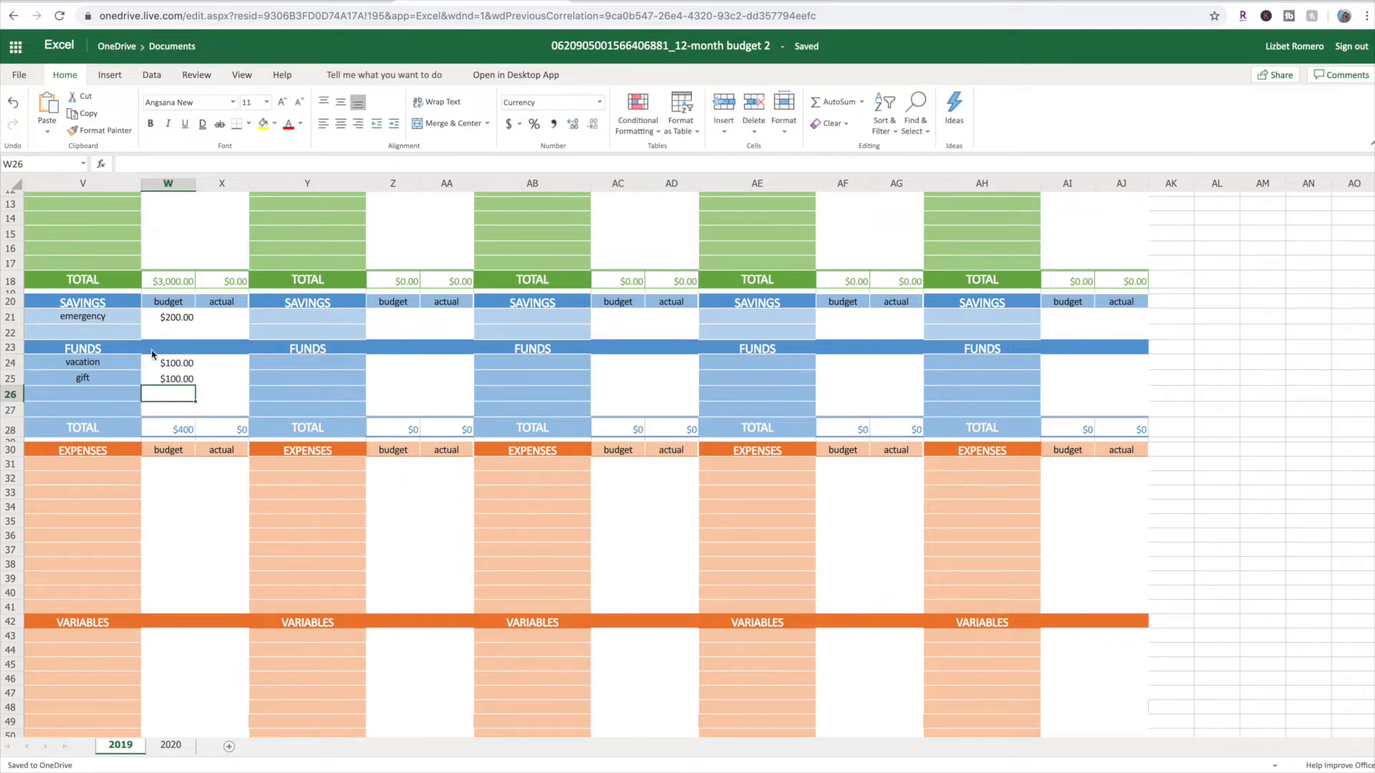
scroll(196, 408, up, 4)
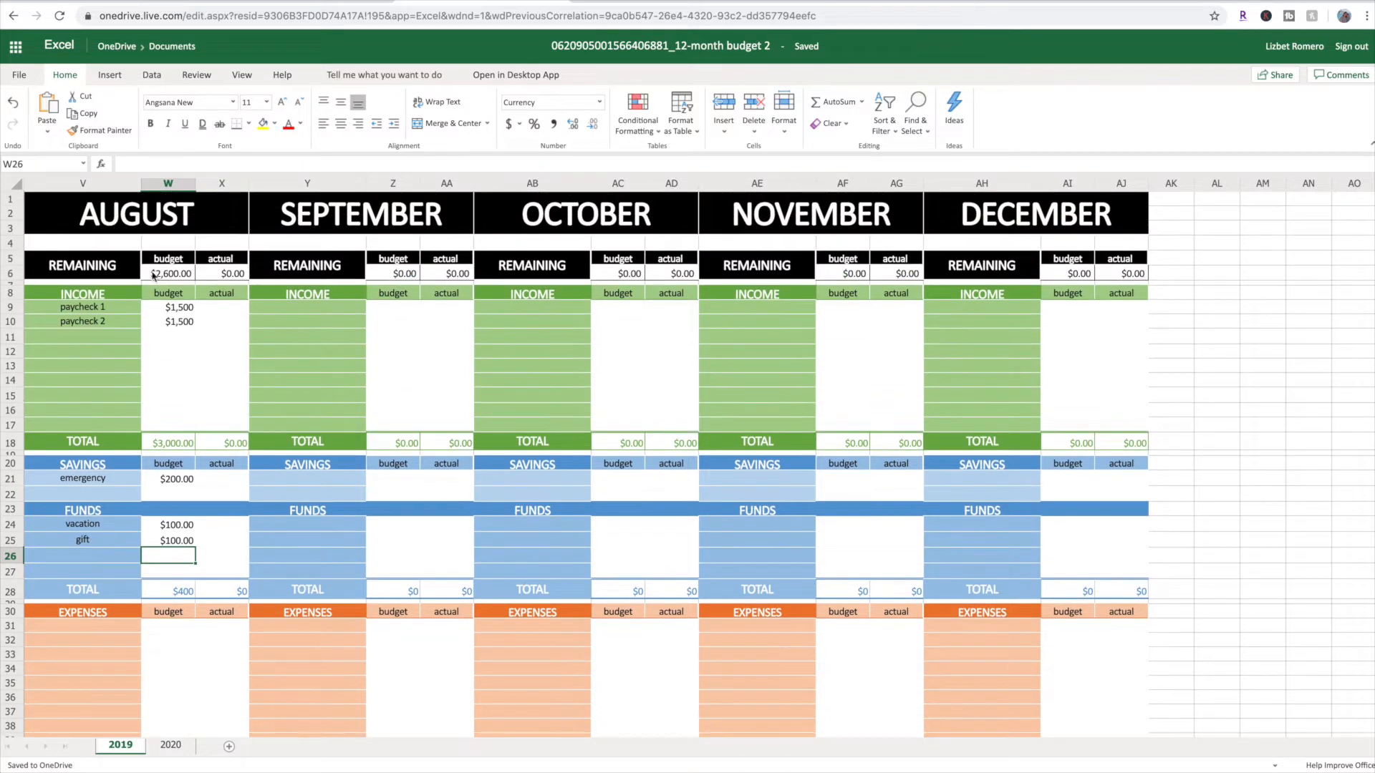
Enter rent, car and cell as August's expense names in V31 to V33
scroll(164, 432, down, 7)
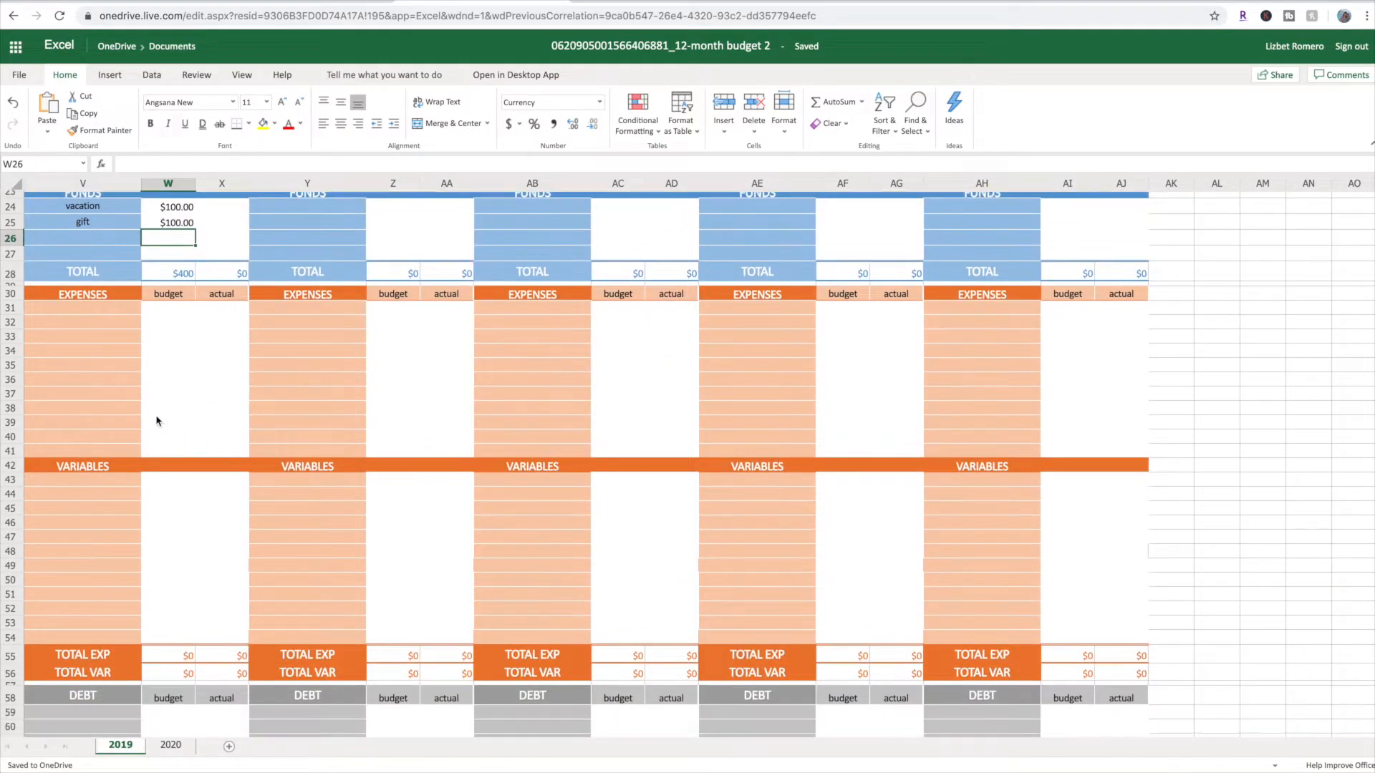
click(96, 313)
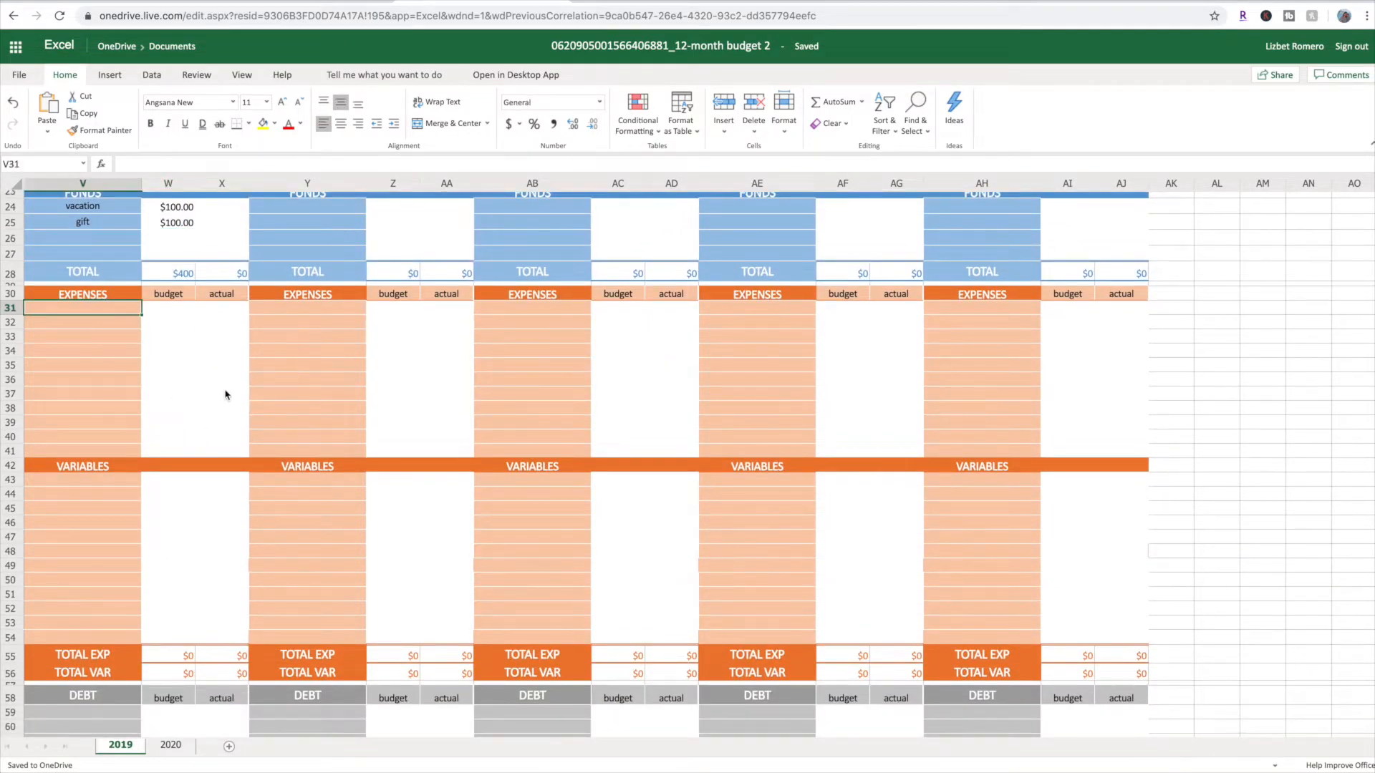
text(rent)
key(Return)
text(car)
key(Return)
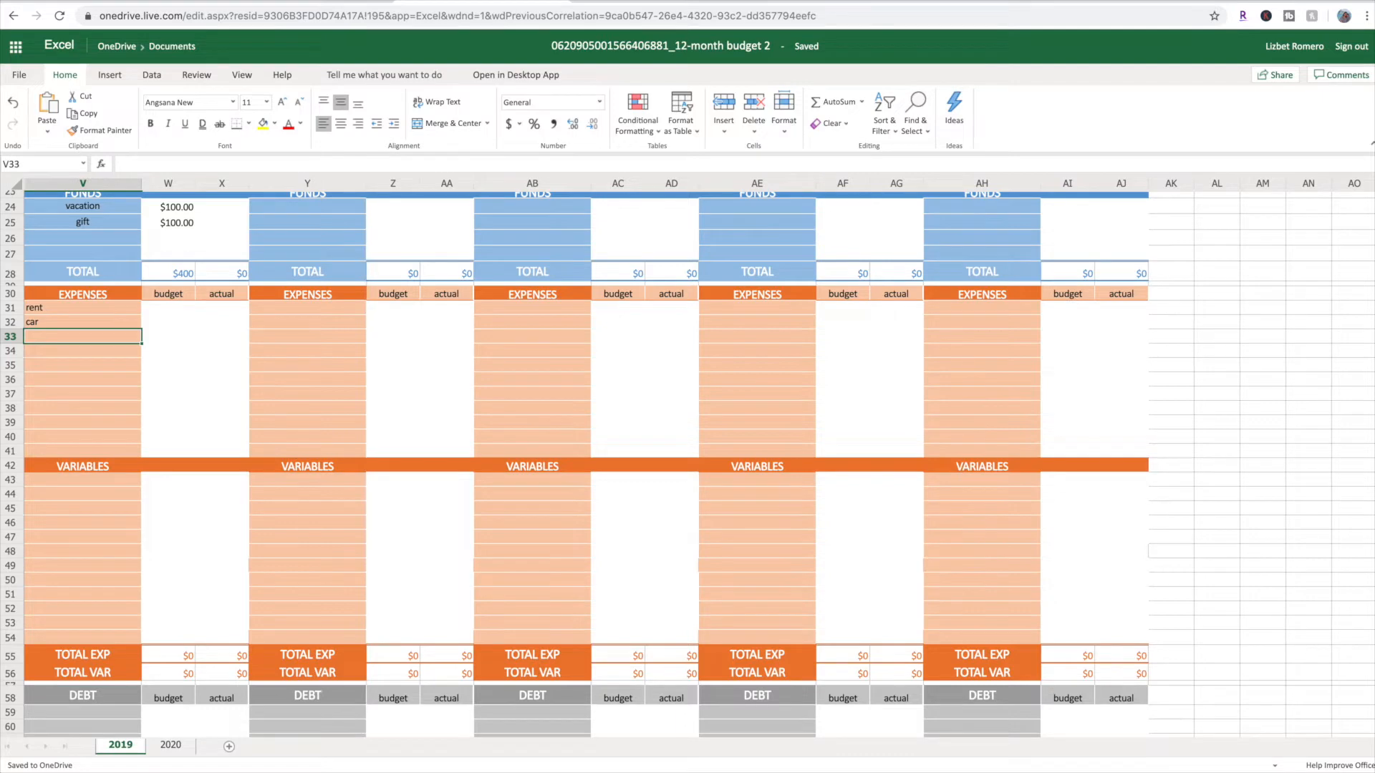
text(cell)
key(Return)
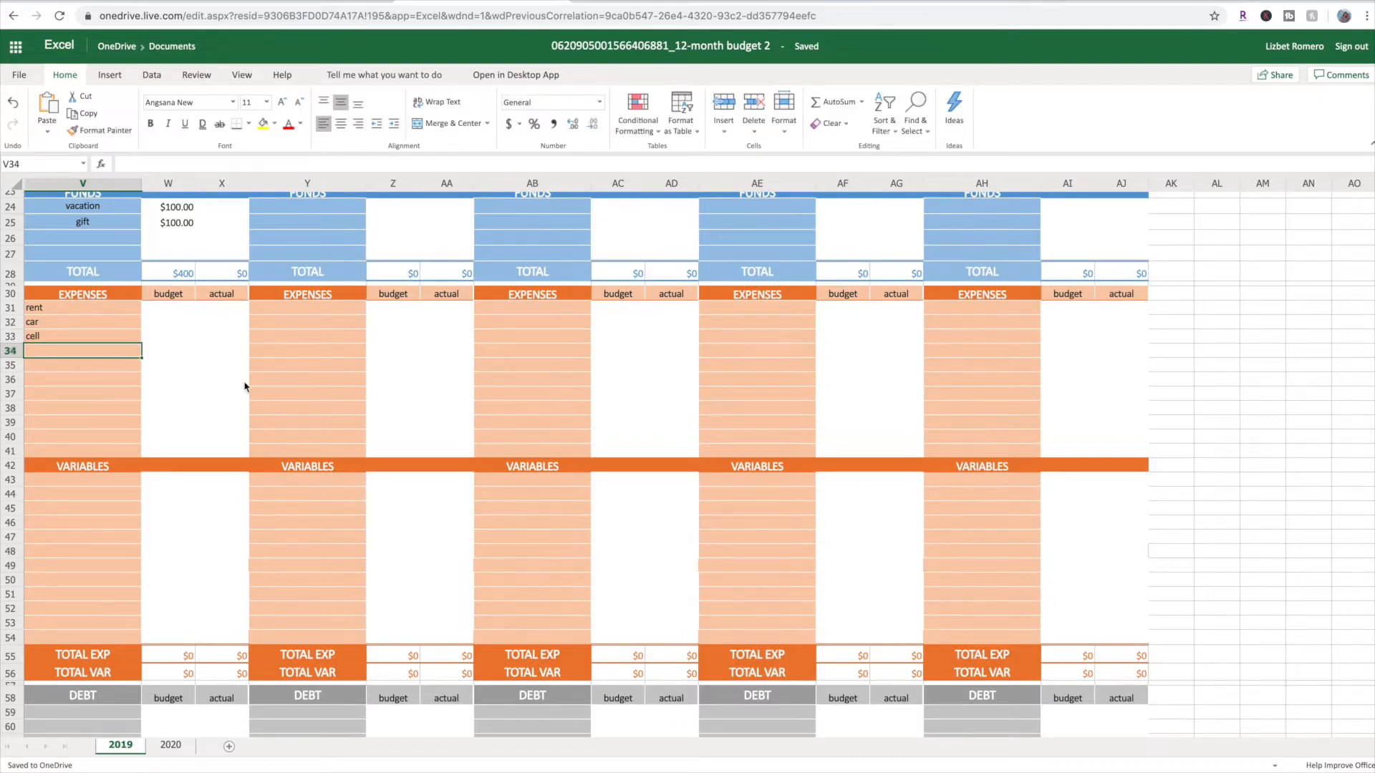
Center the text in August's expense name cells V31 to V41
drag(101, 311, 97, 451)
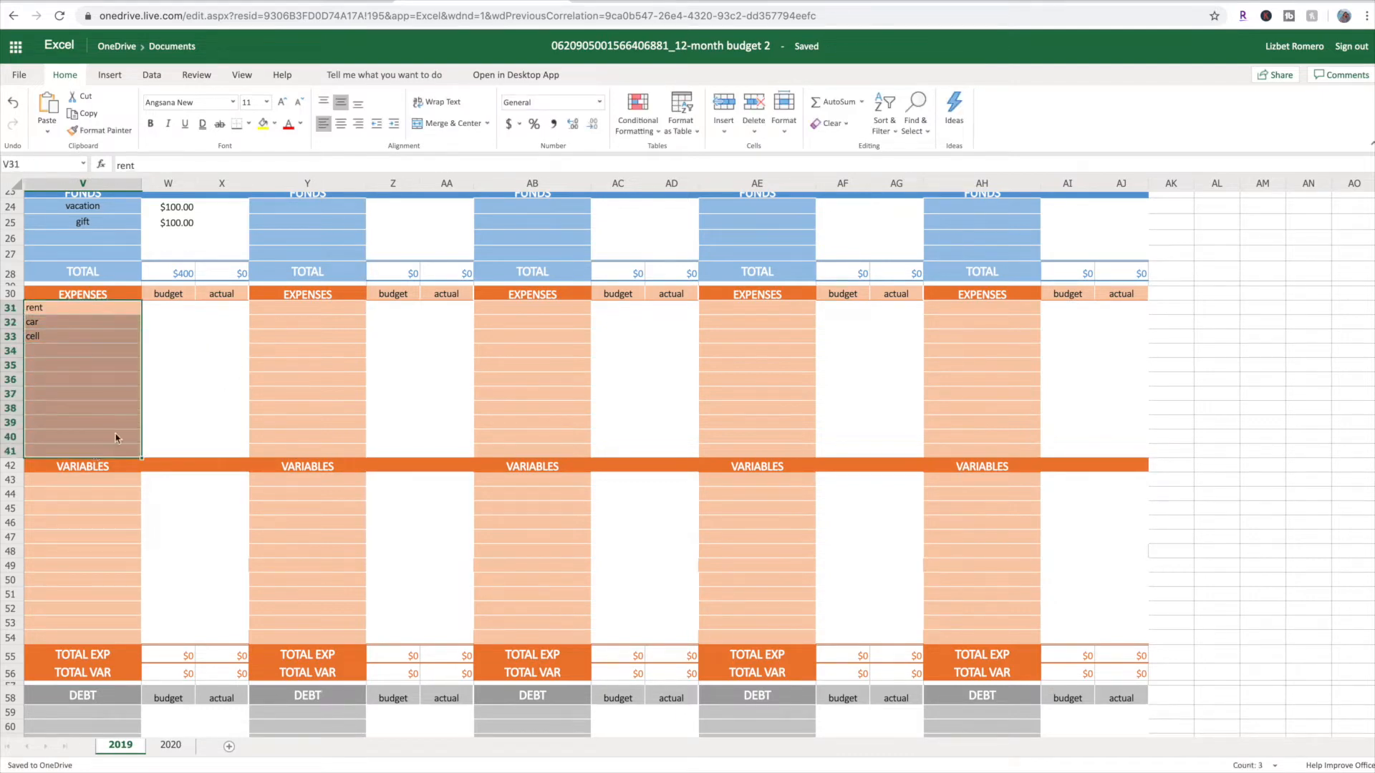
click(340, 123)
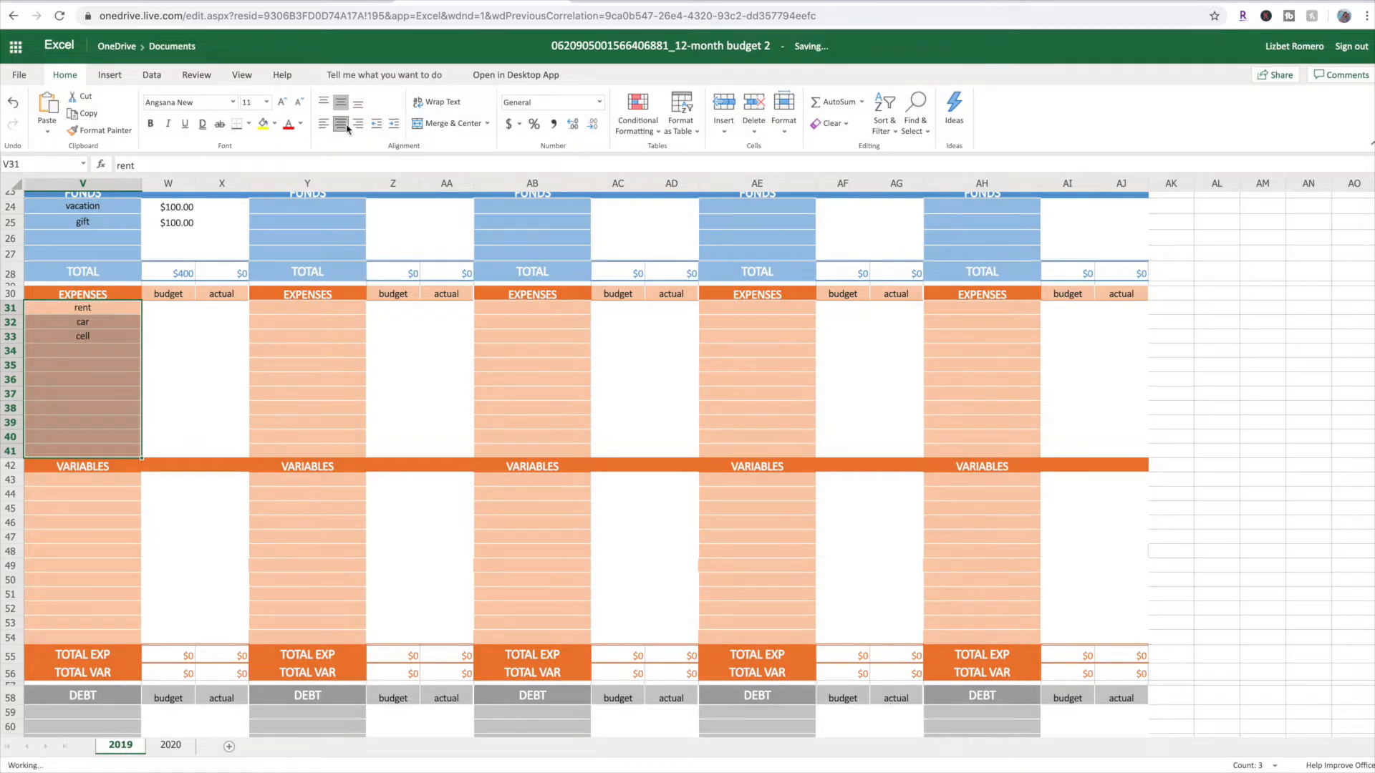
click(129, 385)
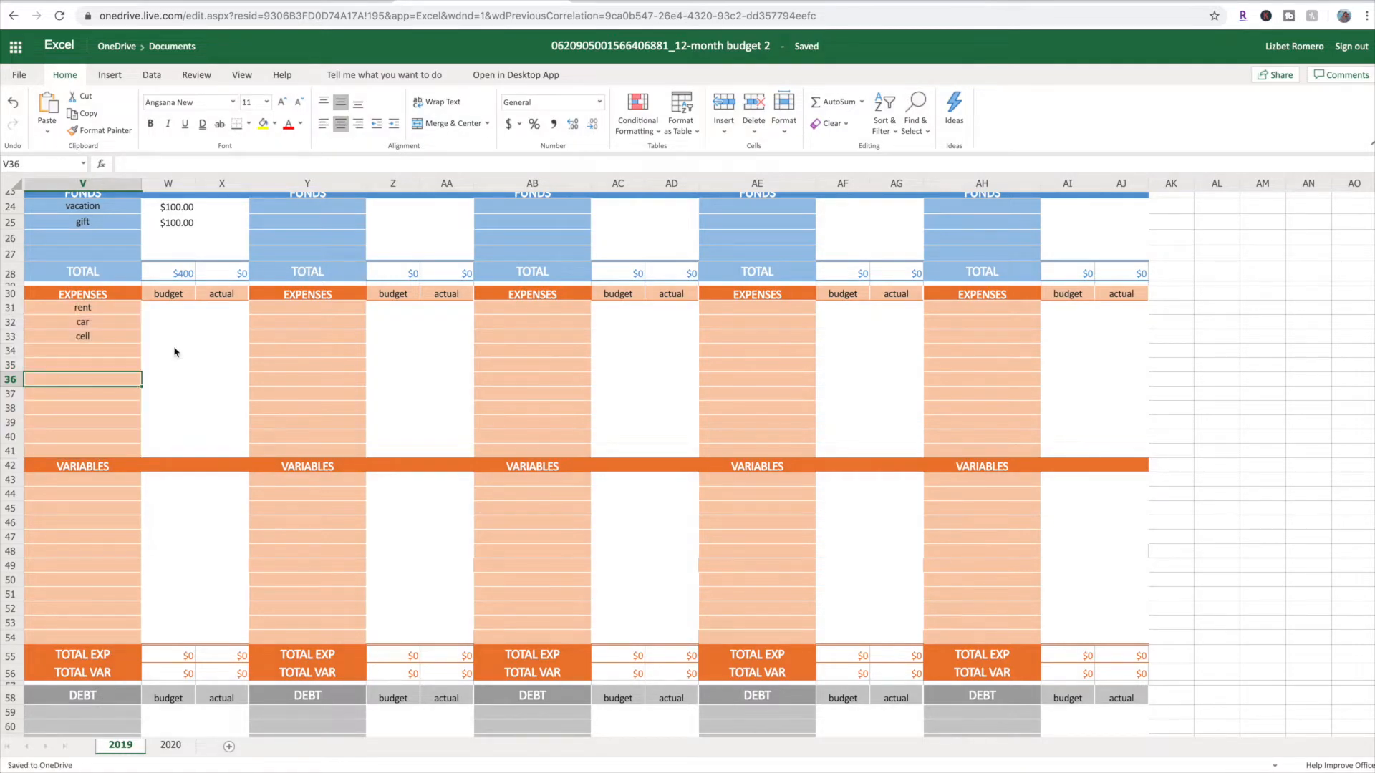
Set August's expense budgets to 800 for rent, 300 for car and 100 for cell, and check the REMAINING budget
click(171, 309)
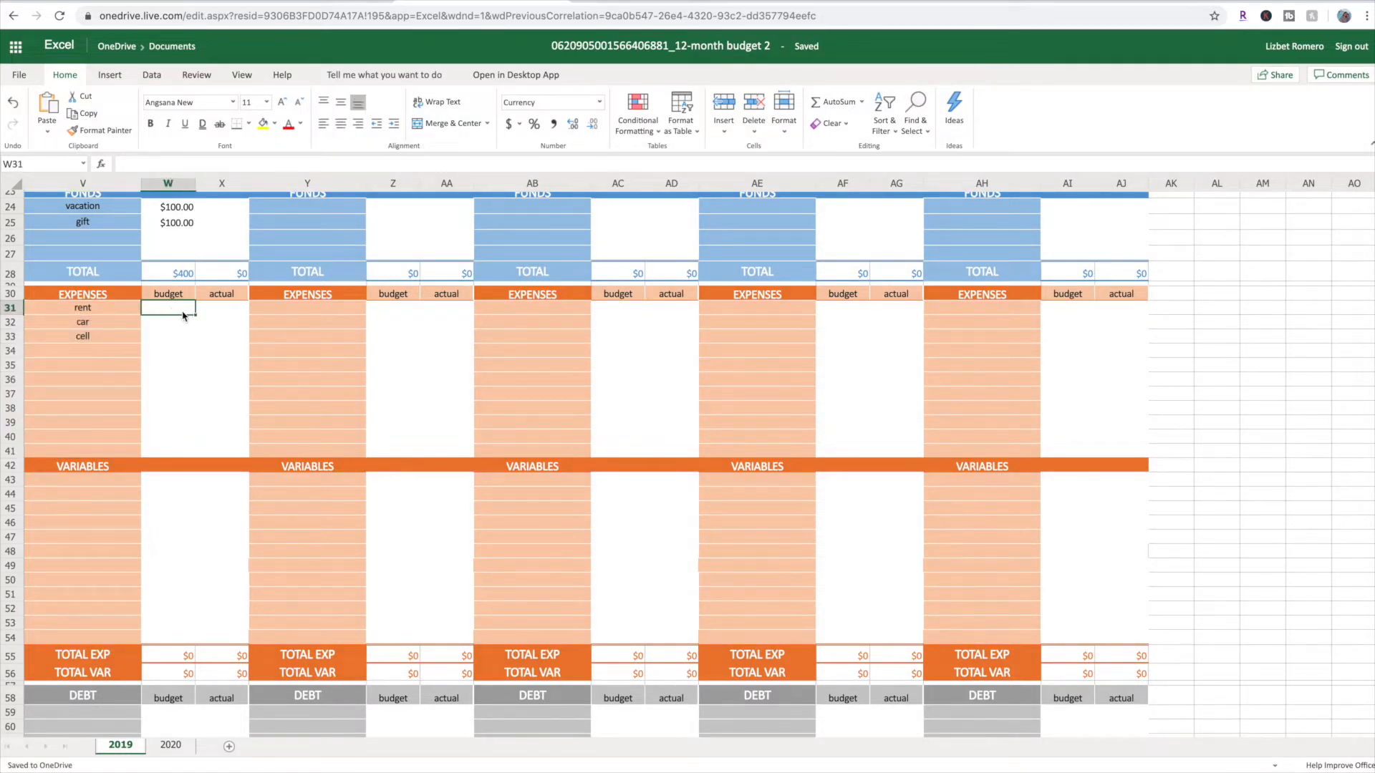
text(800)
key(Return)
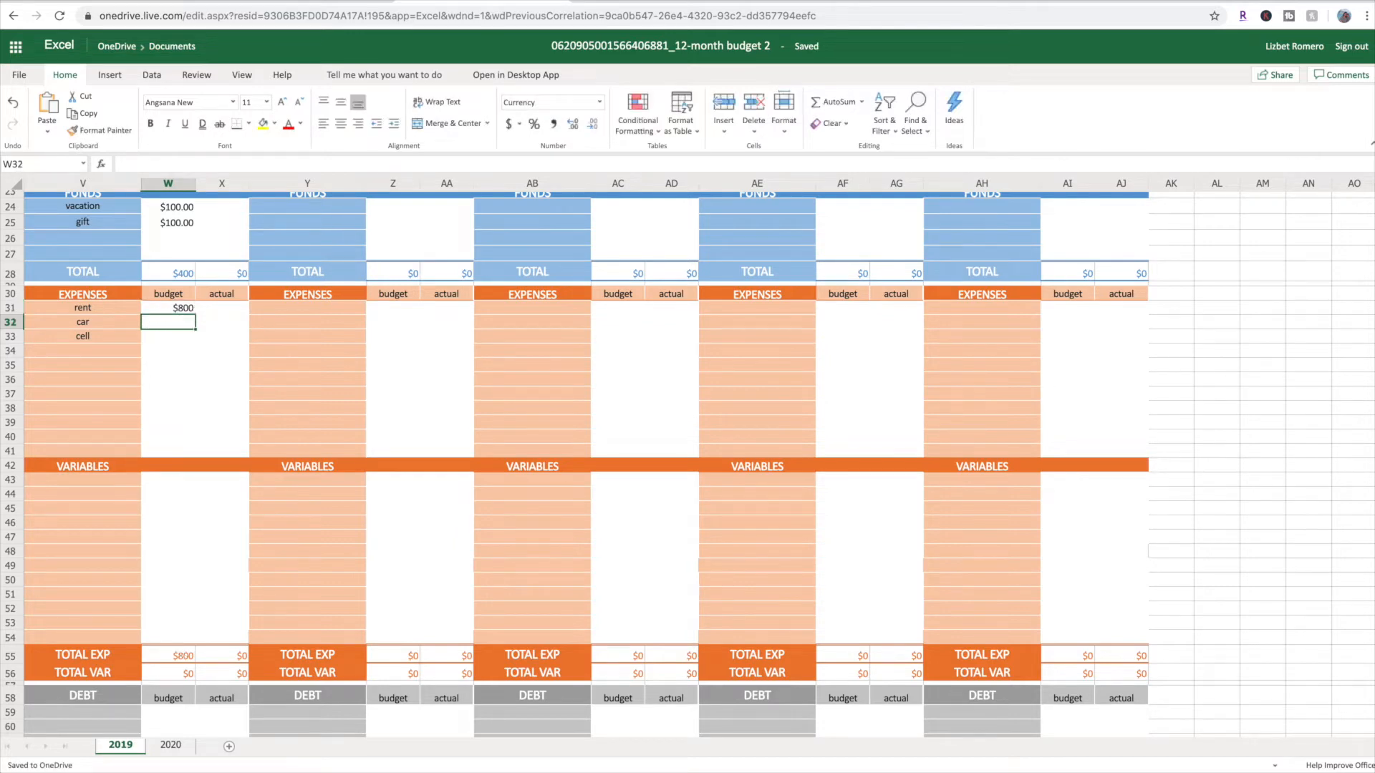
text(00)
key(Return)
key(Up)
text(300)
key(Return)
text(100)
key(Return)
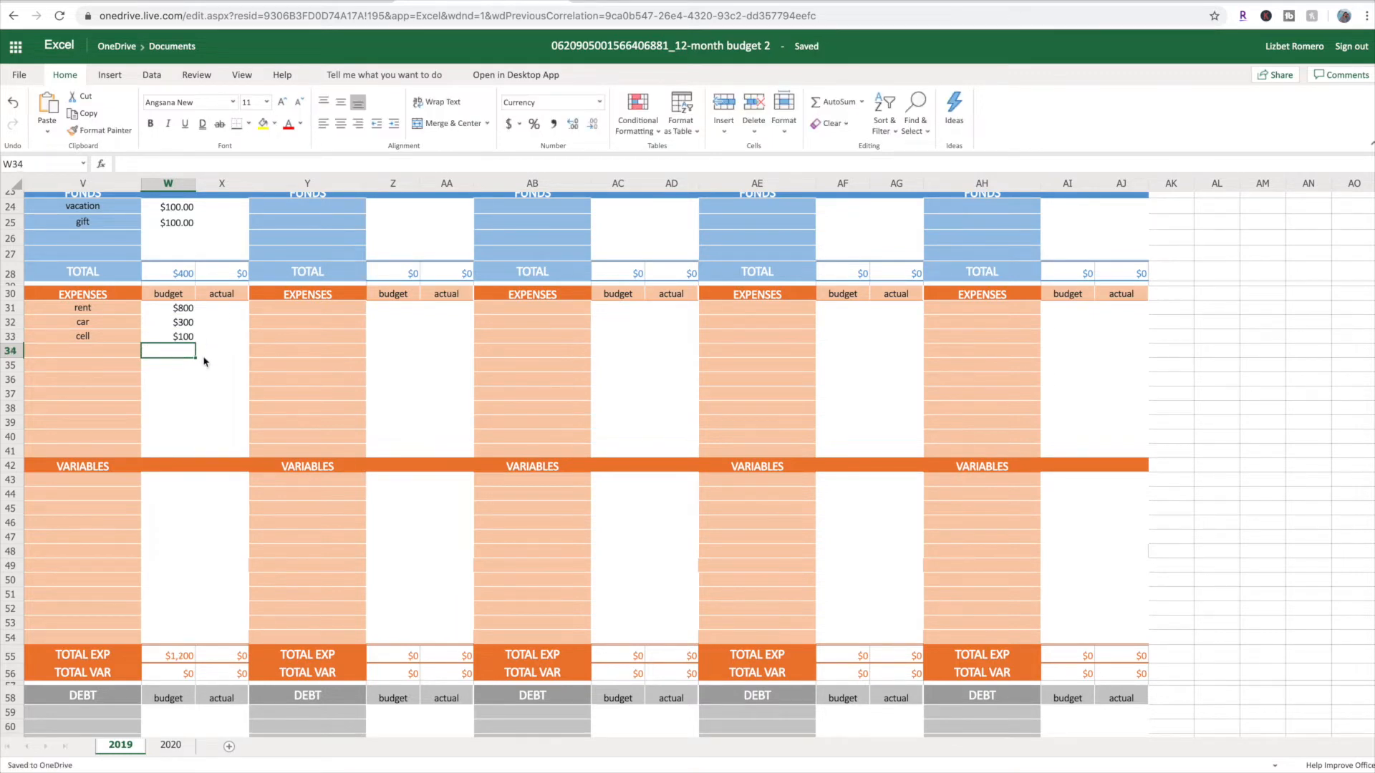
scroll(194, 414, down, 2)
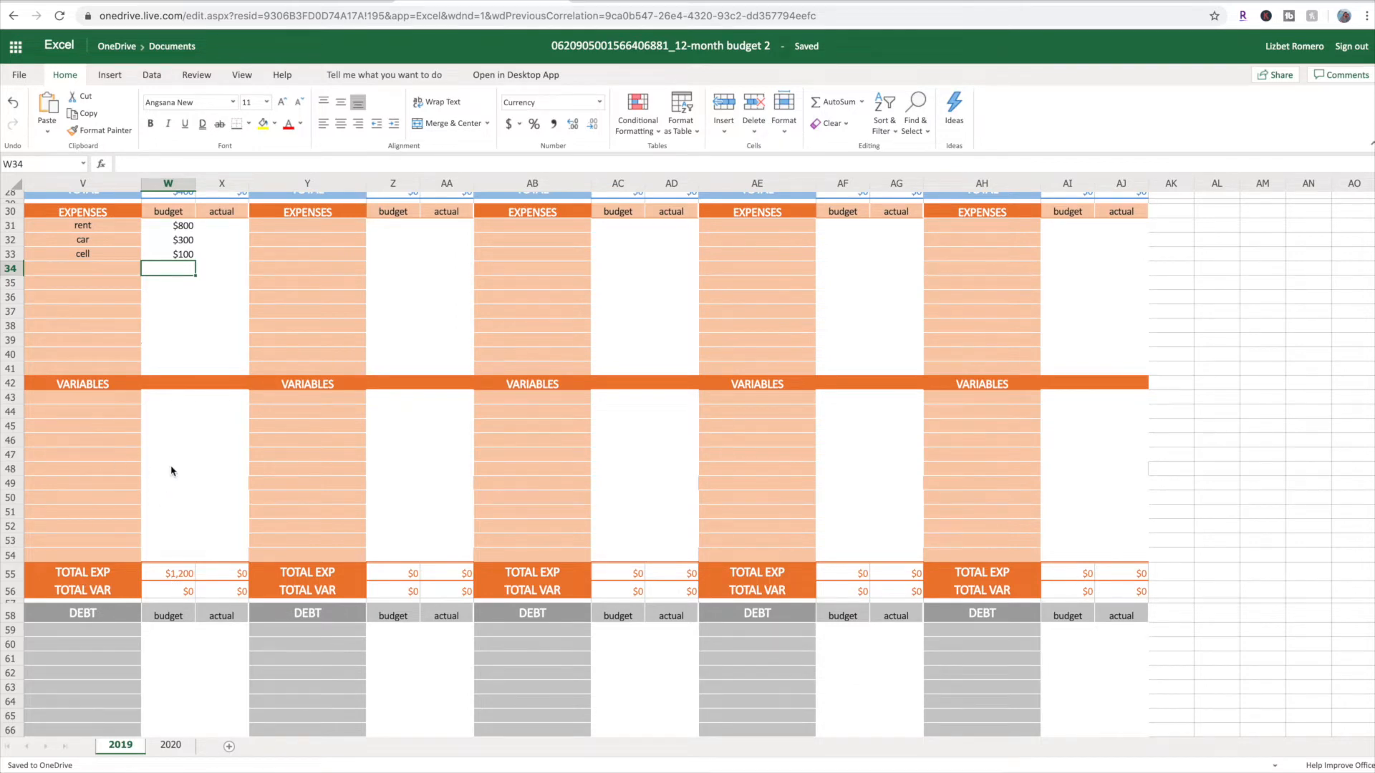
scroll(176, 472, up, 9)
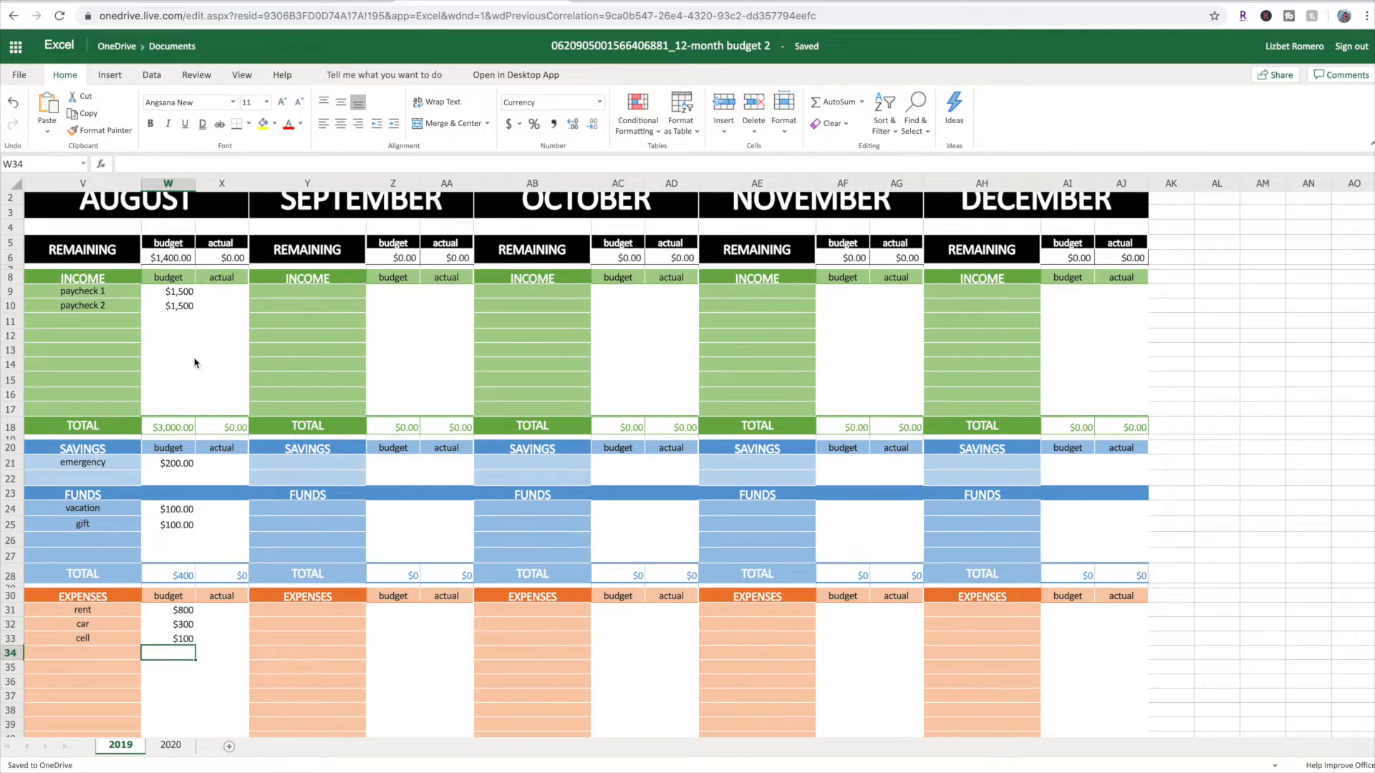
Add groceries to August's variables in V43 with a budget of 300
scroll(193, 362, down, 12)
click(90, 276)
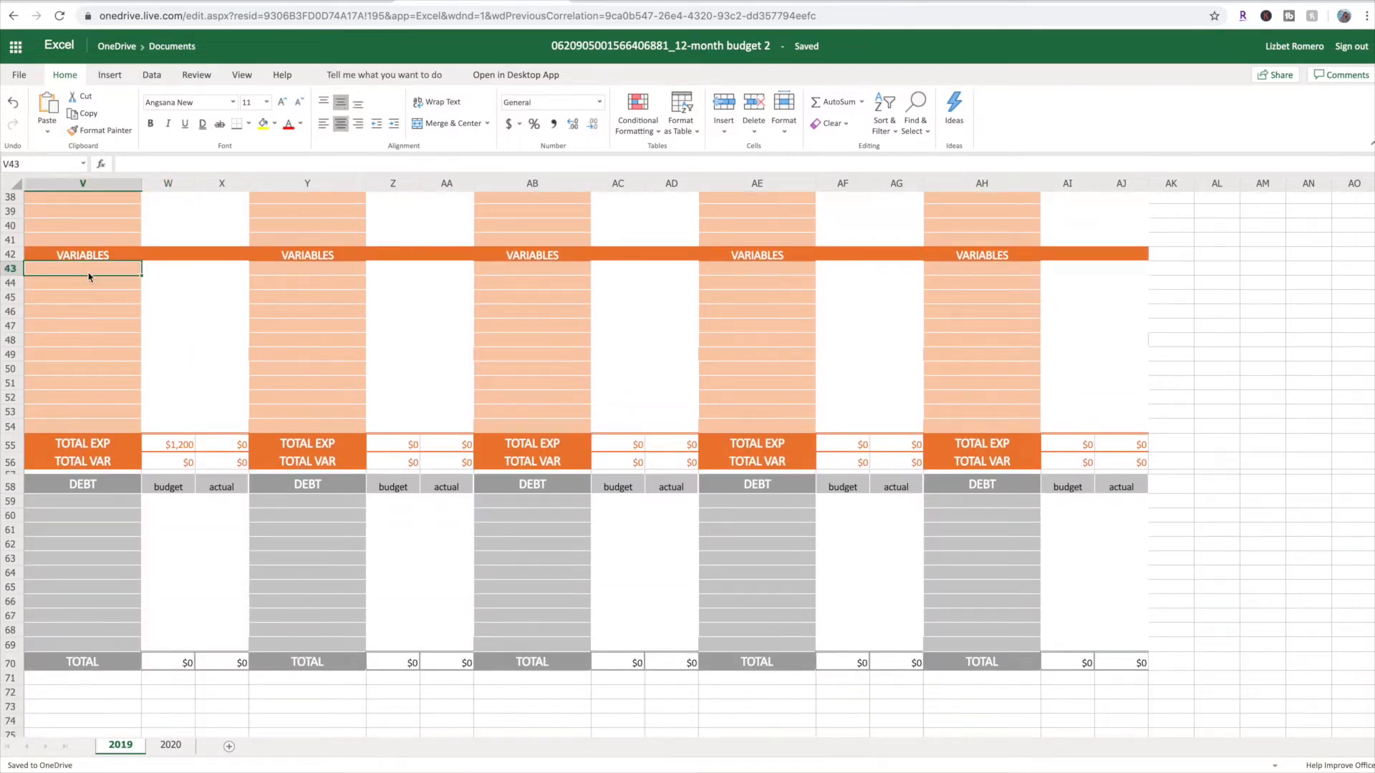
text(grocerisw)
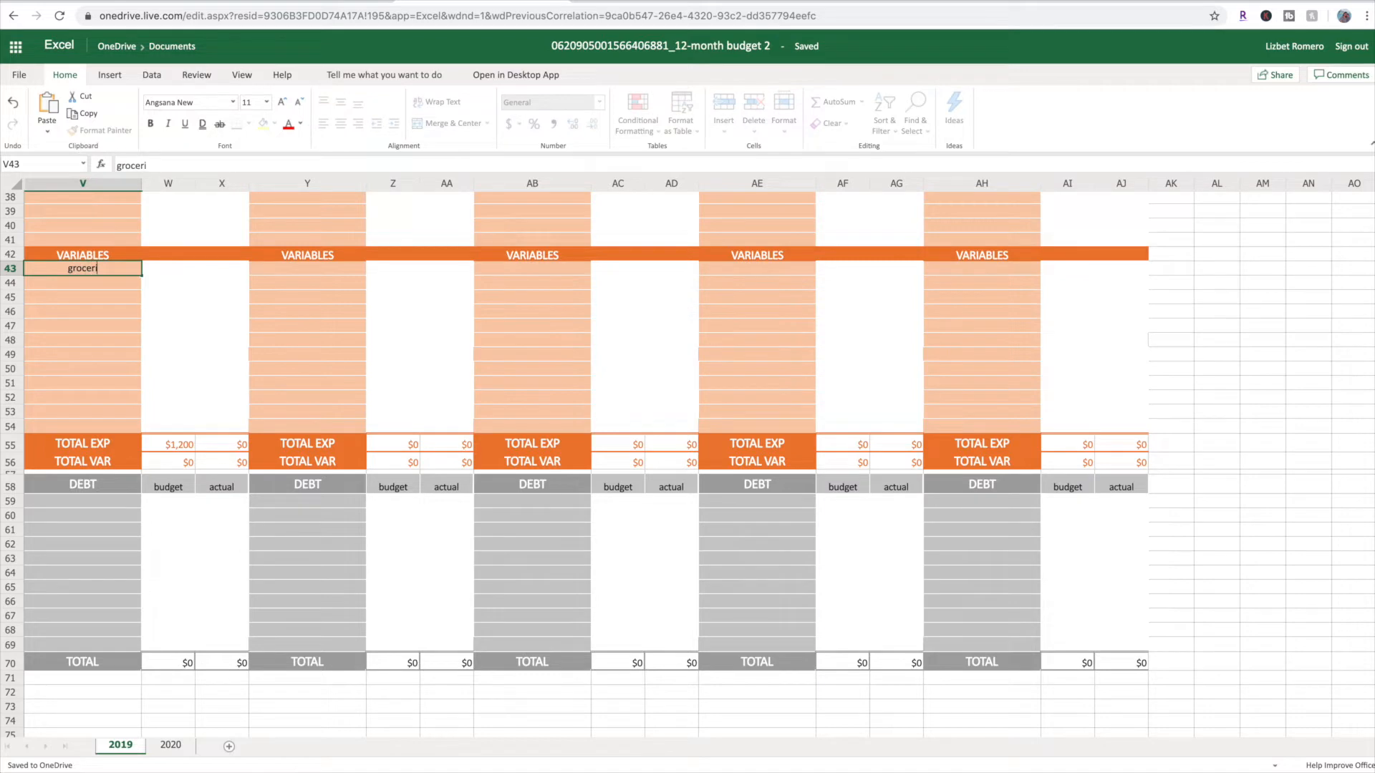
key(BackSpace)
key(BackSpace)
text(es)
key(Tab)
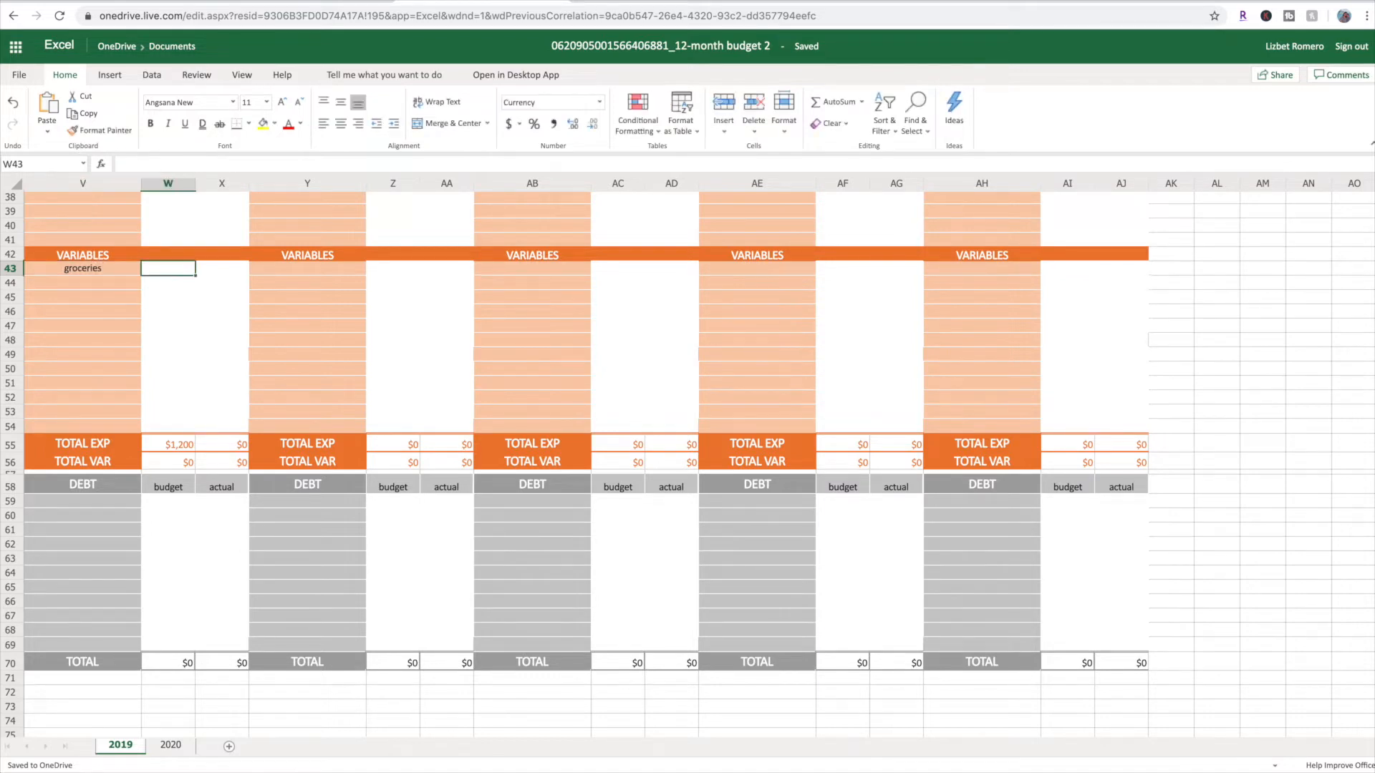
text(300)
key(Return)
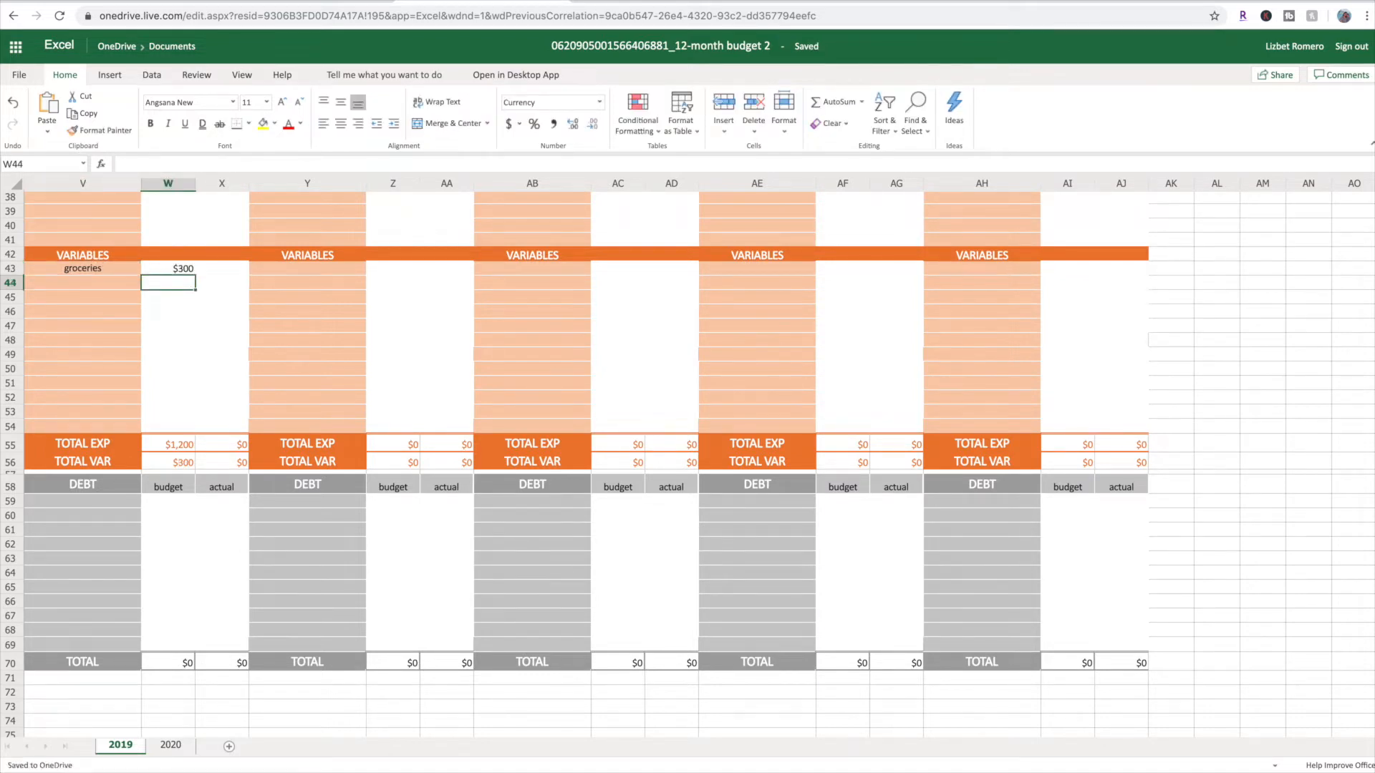
Add personal to August's variables in V44 with a budget of 200, and check the REMAINING budget
key(Left)
text(personal)
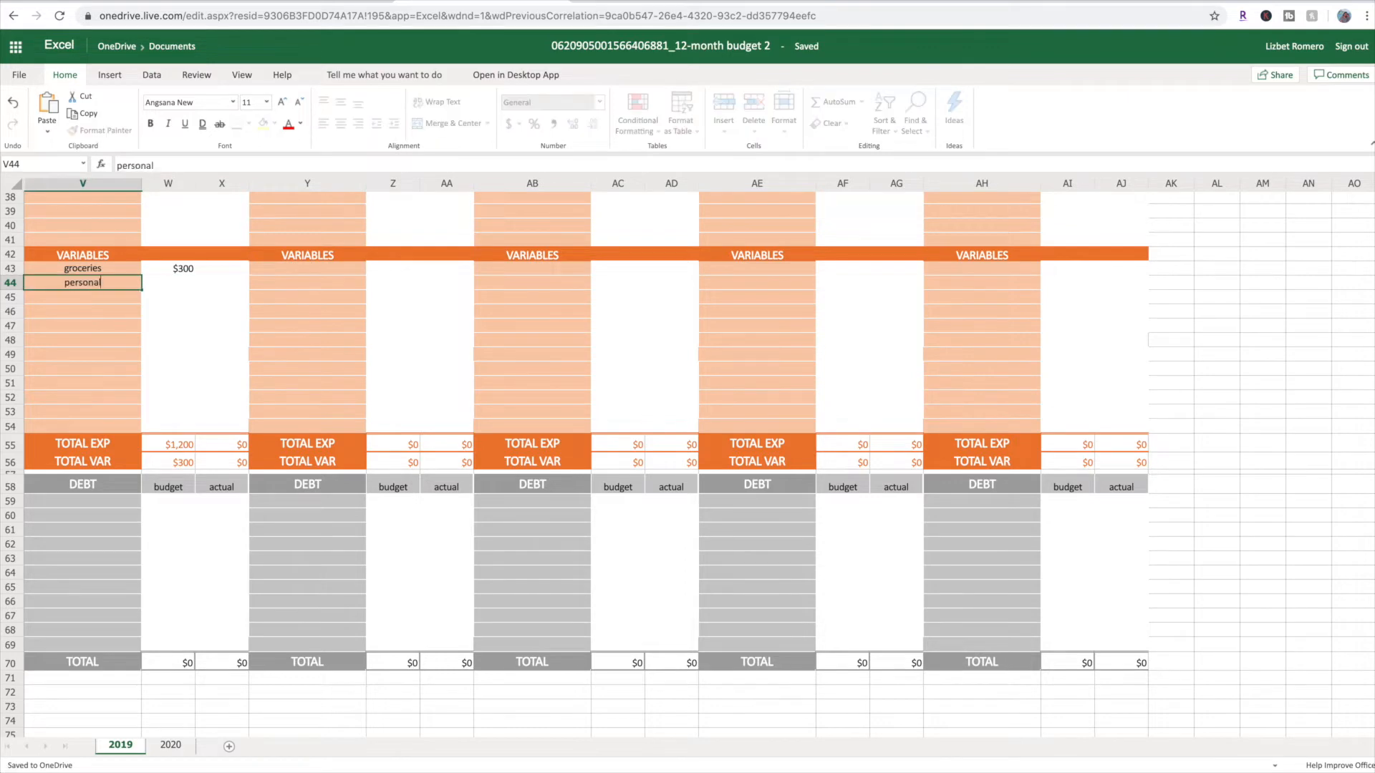
key(Tab)
text(200)
key(Return)
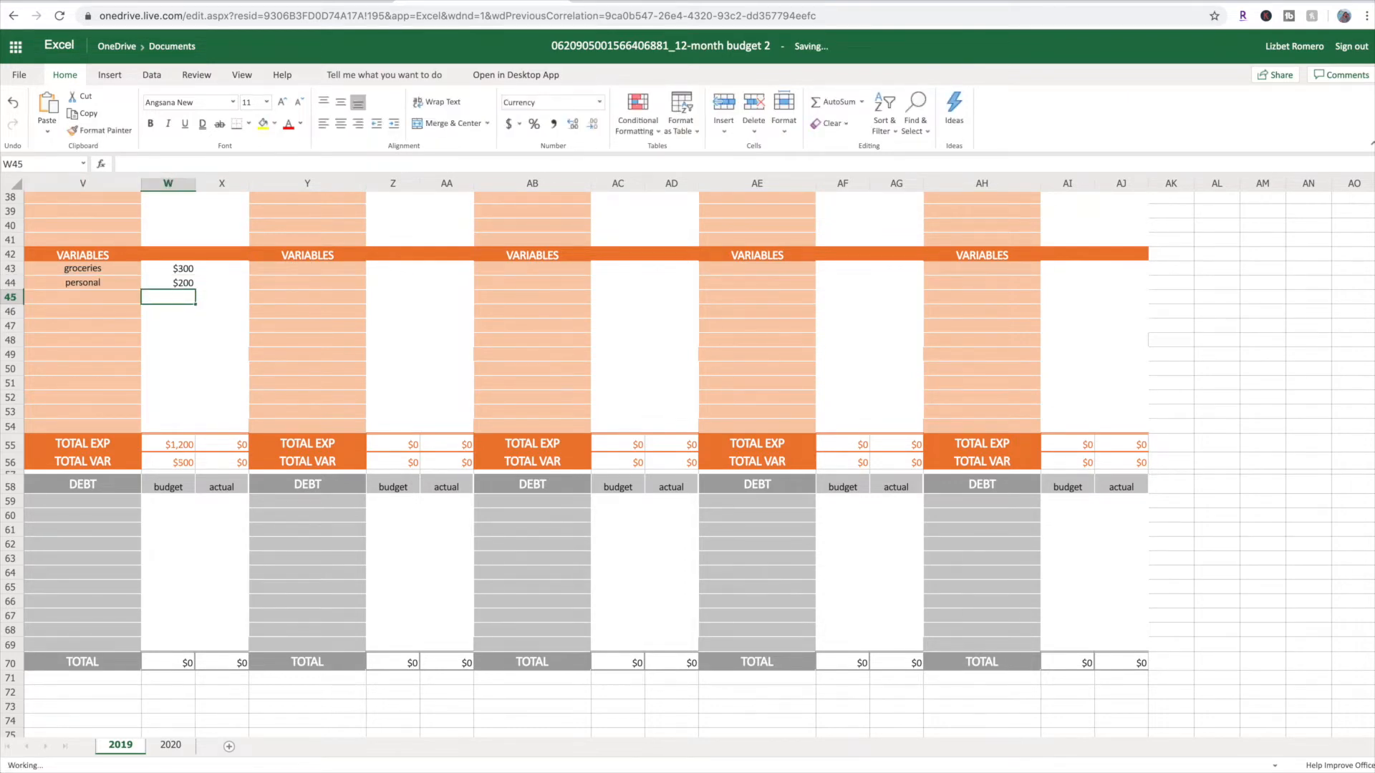
scroll(109, 324, up, 12)
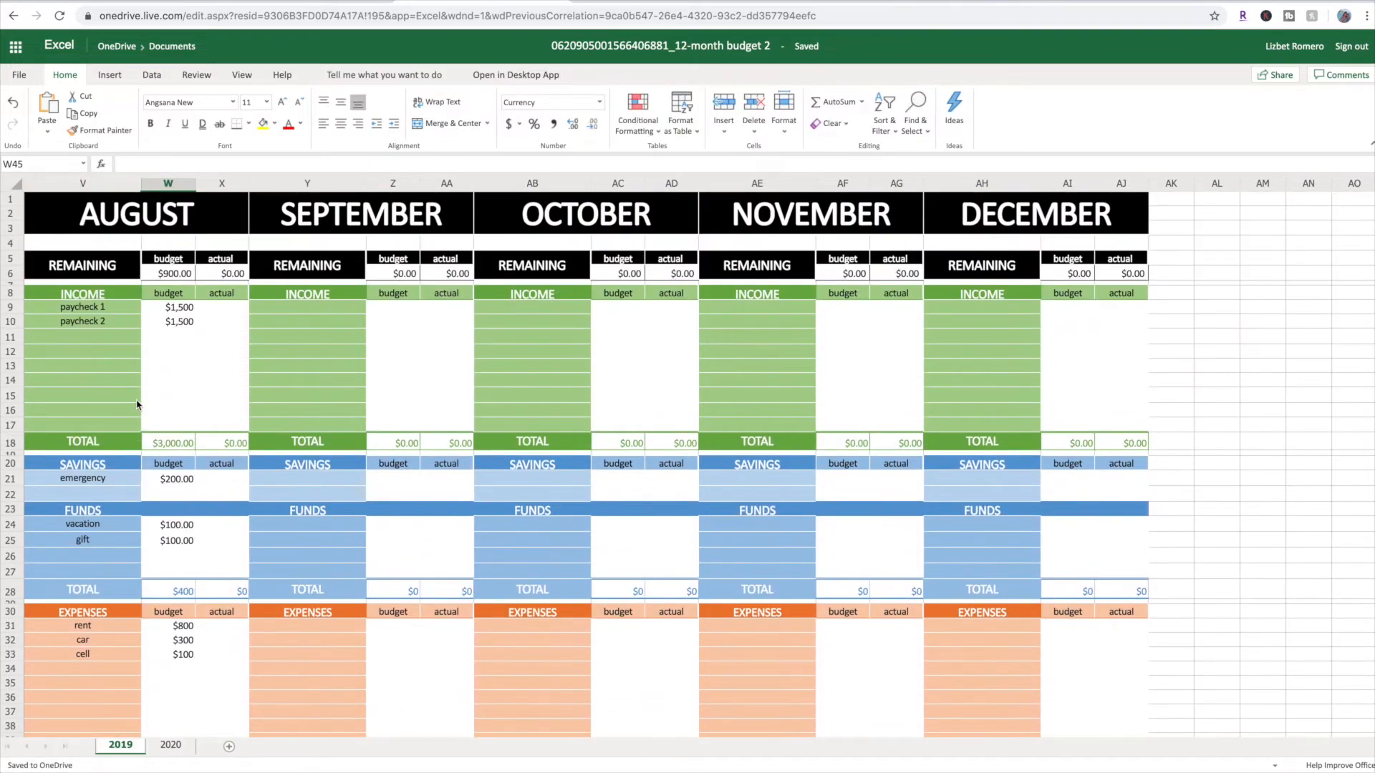
Add student loans to August's debt in V59 with a budget of 300
scroll(165, 330, down, 12)
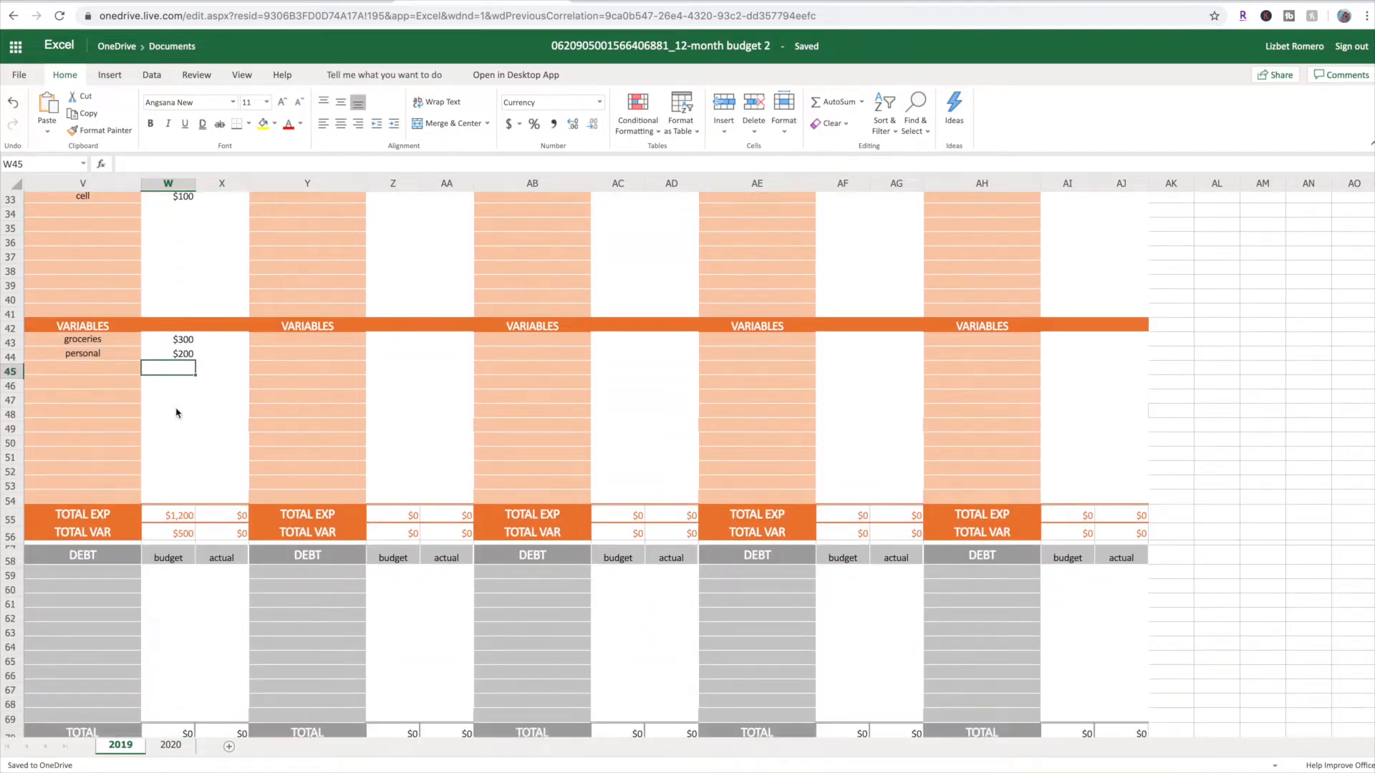
click(98, 530)
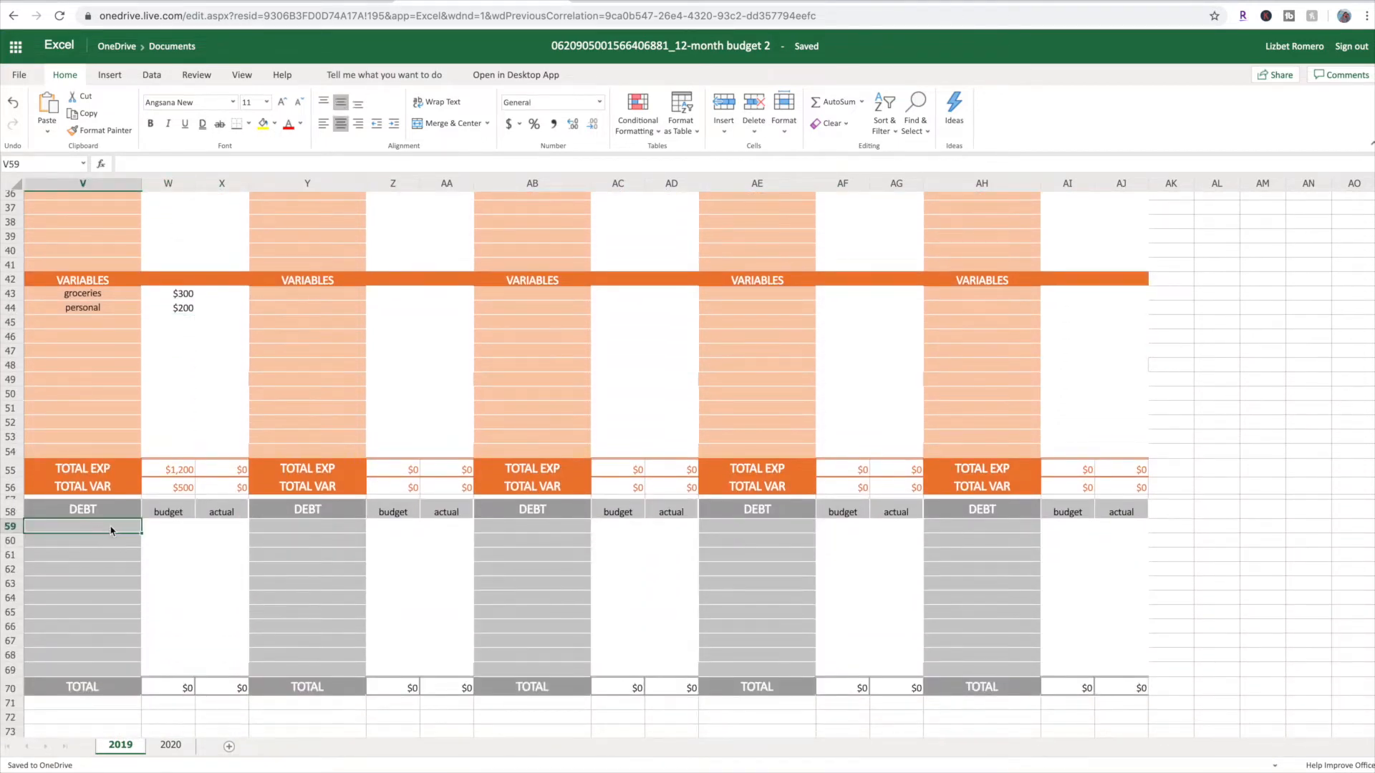
text(student loans)
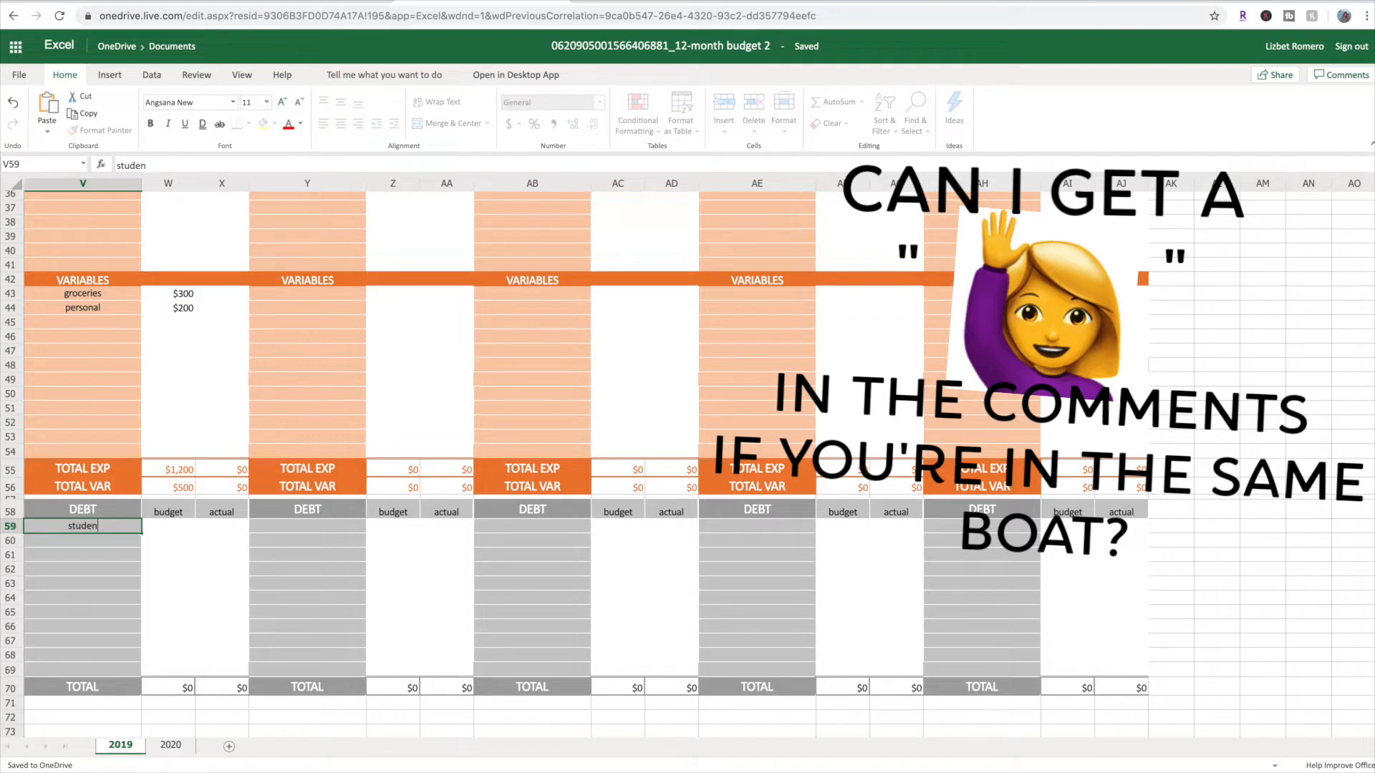
key(Tab)
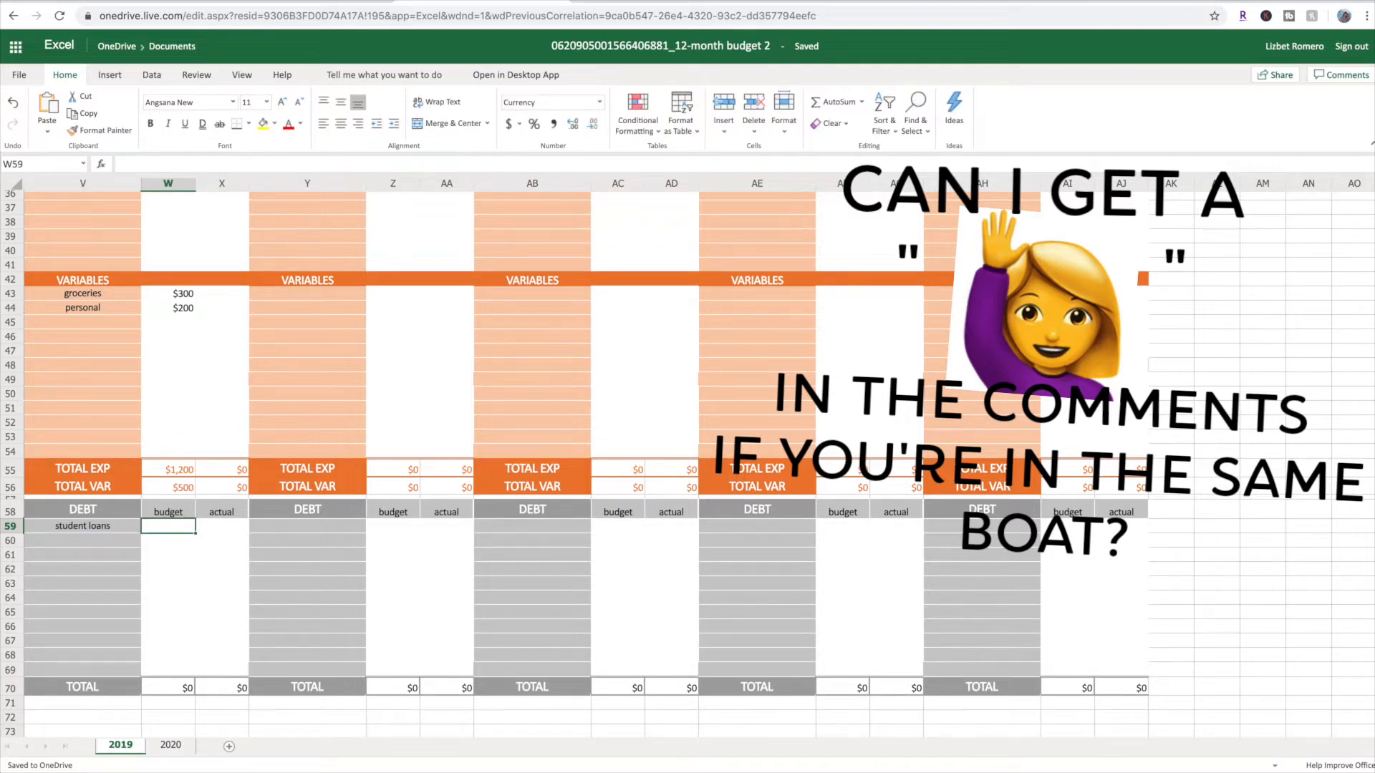
text(300)
key(Return)
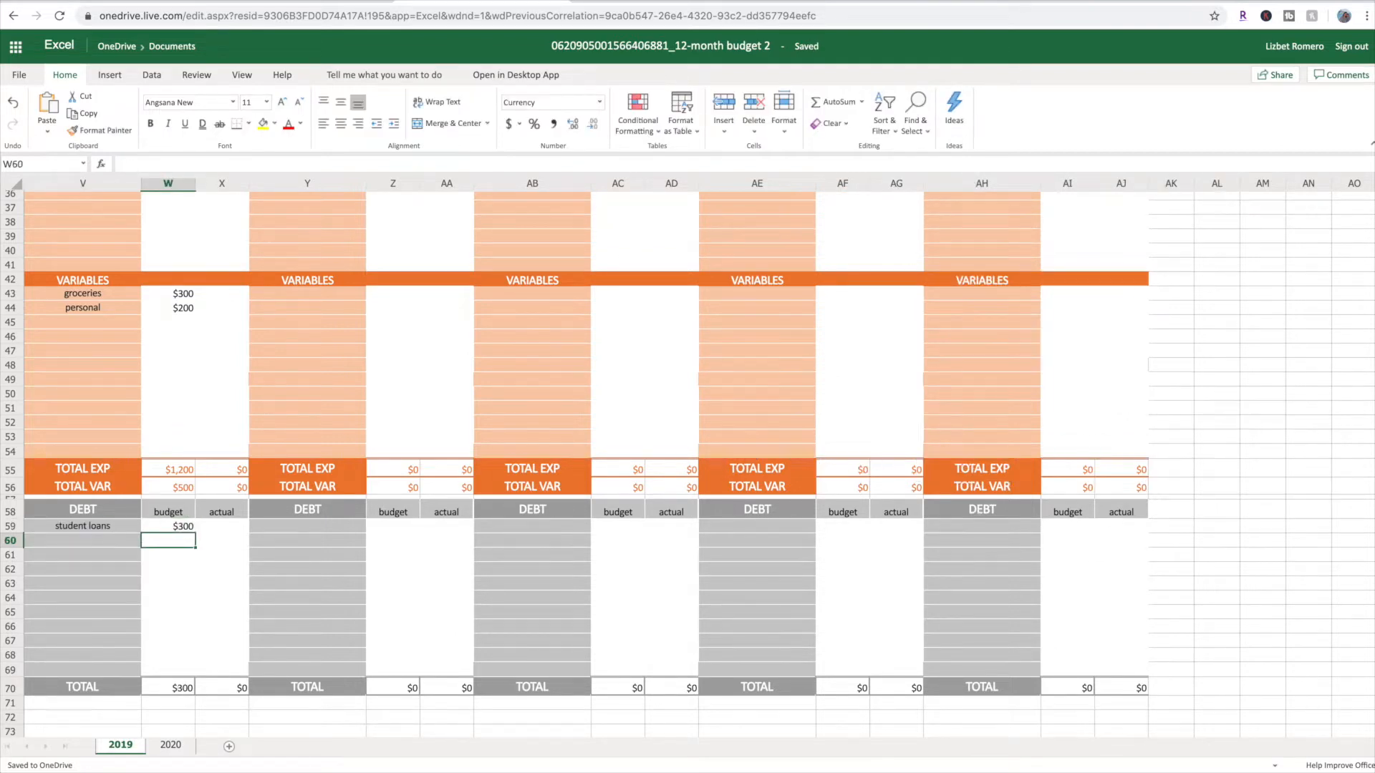
Review August's REMAINING budget against its income, savings, funds, expenses, variables and debt entries
scroll(687, 464, up, 10)
scroll(177, 312, up, 3)
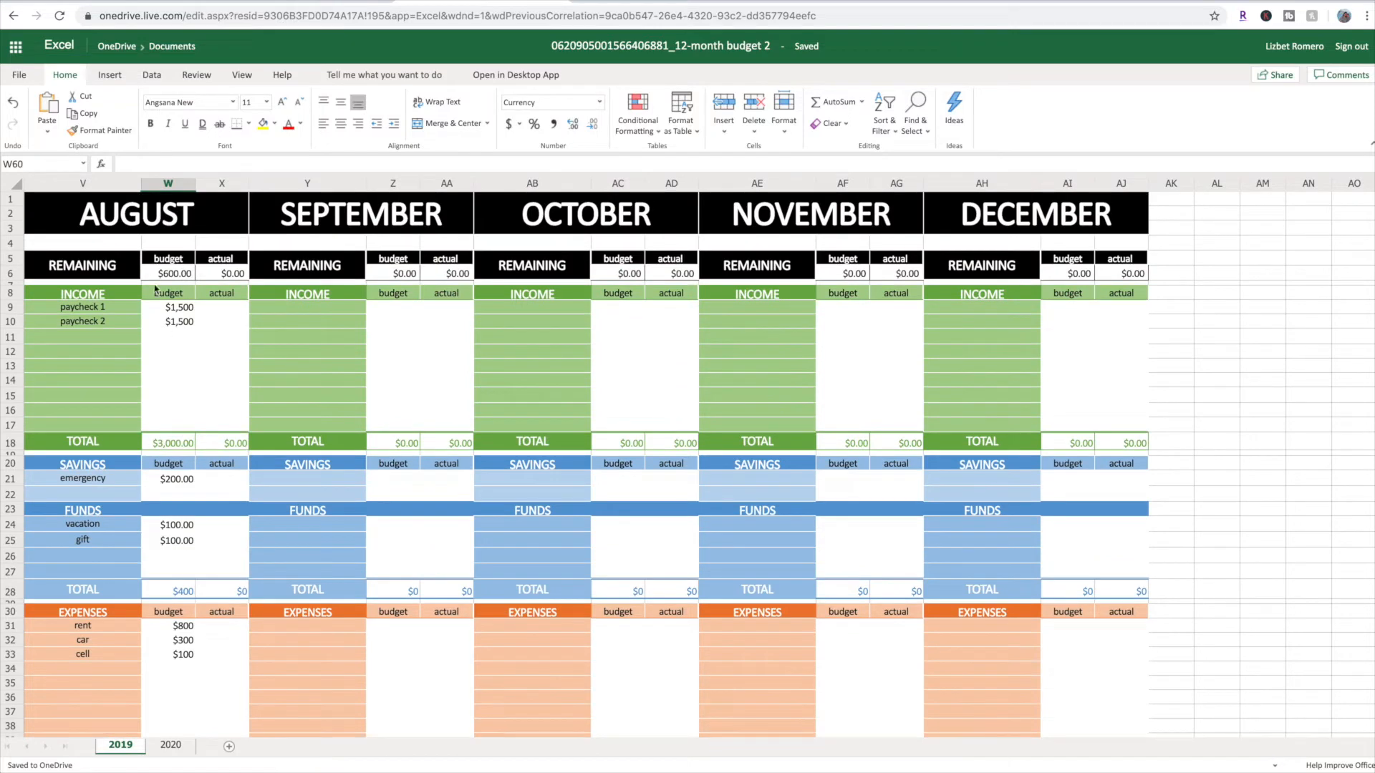
scroll(227, 577, down, 3)
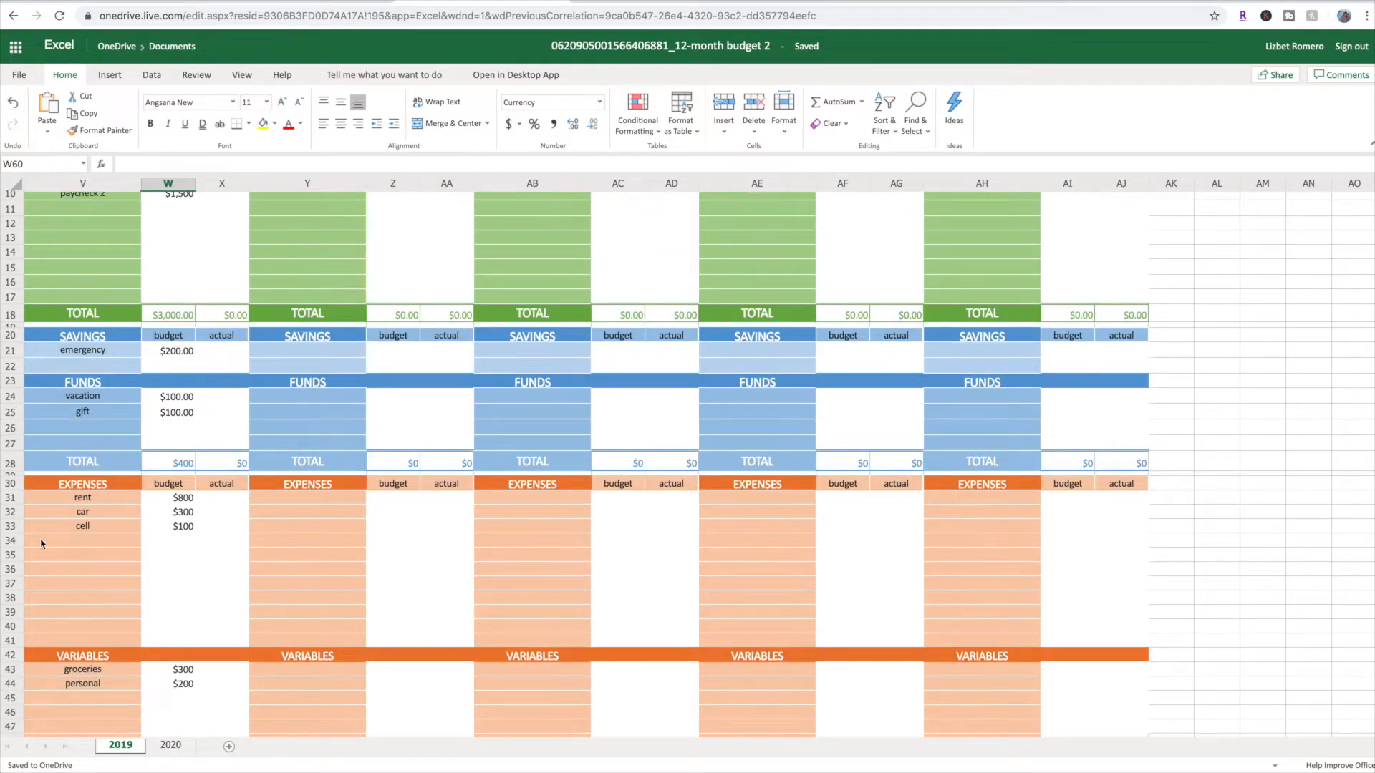
scroll(171, 570, up, 3)
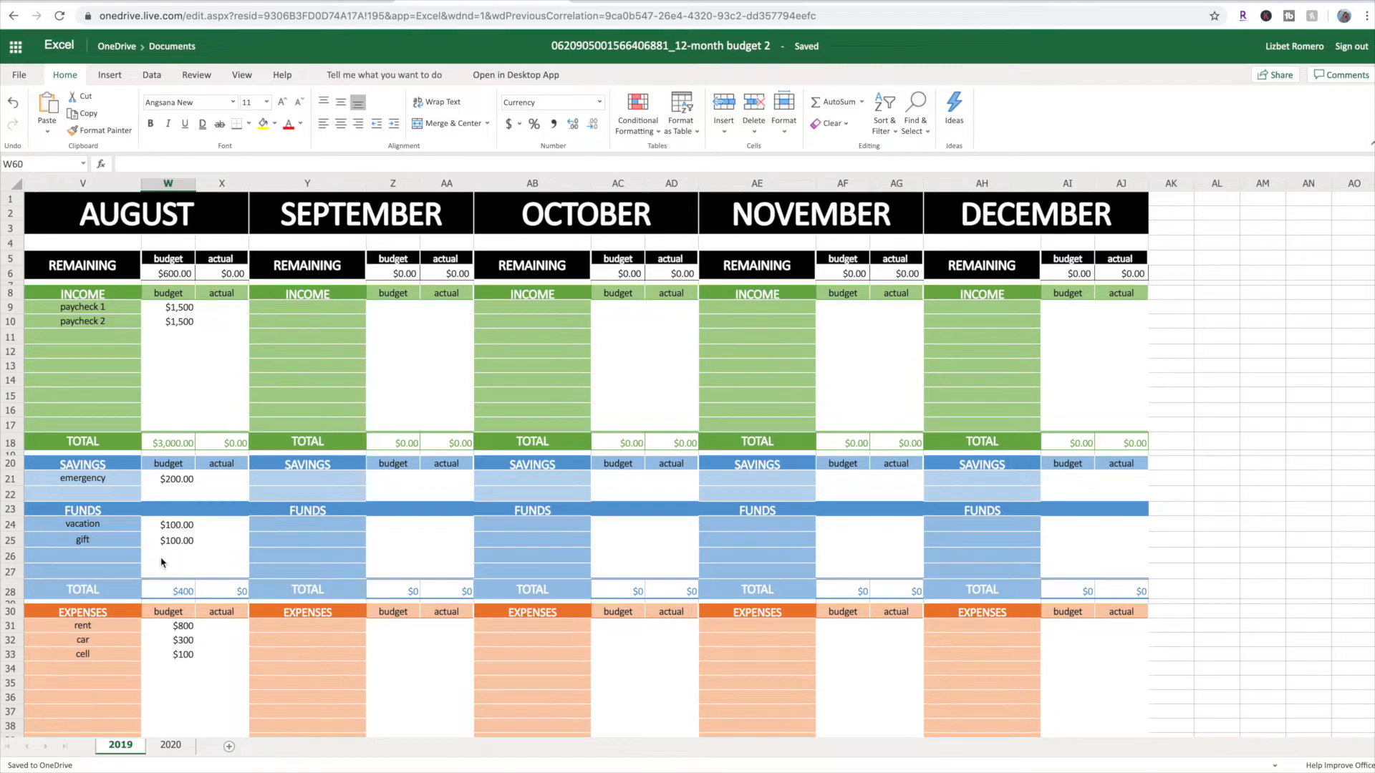
scroll(163, 561, down, 10)
scroll(144, 427, up, 10)
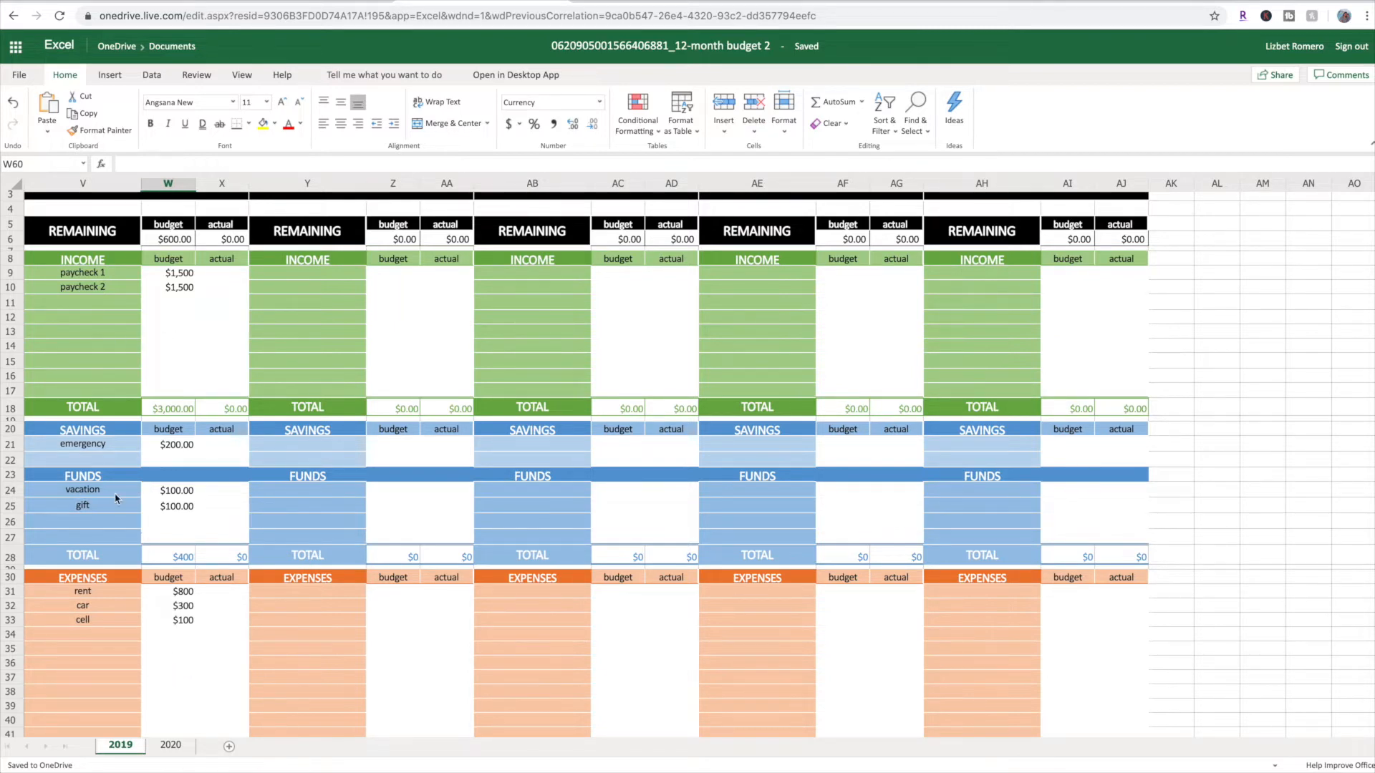
scroll(109, 530, down, 8)
scroll(186, 482, down, 1)
scroll(123, 678, up, 9)
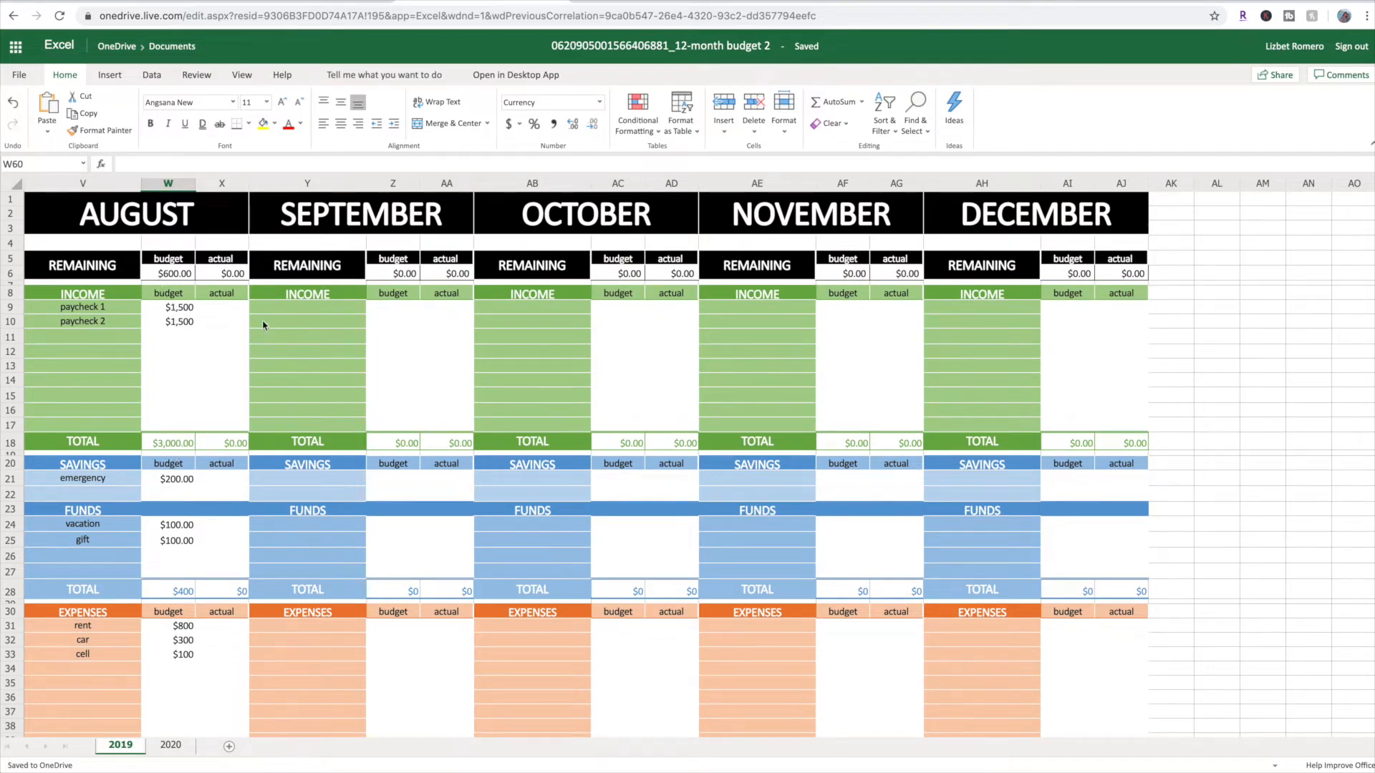
Enter 1530 as the actual amount for August's paycheck 1 in X9
click(233, 307)
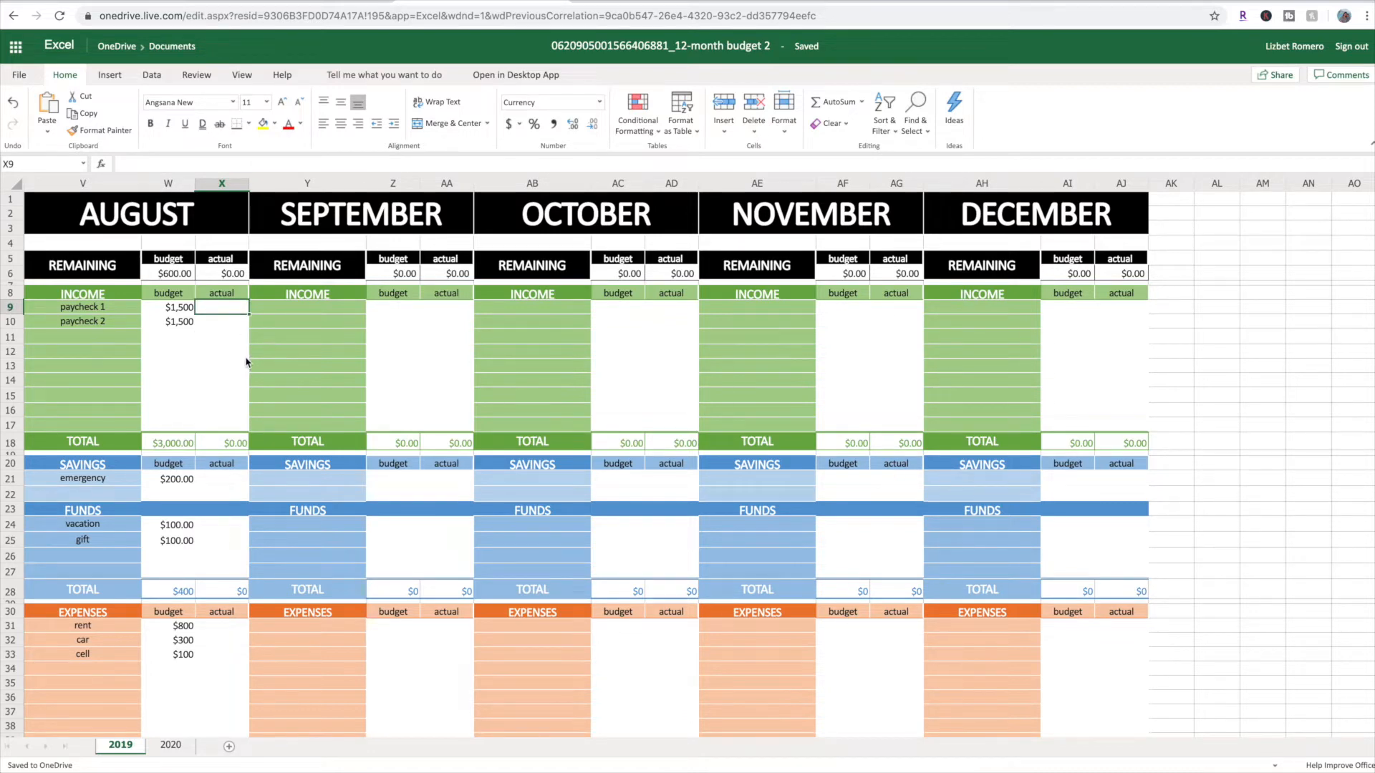
text(1530)
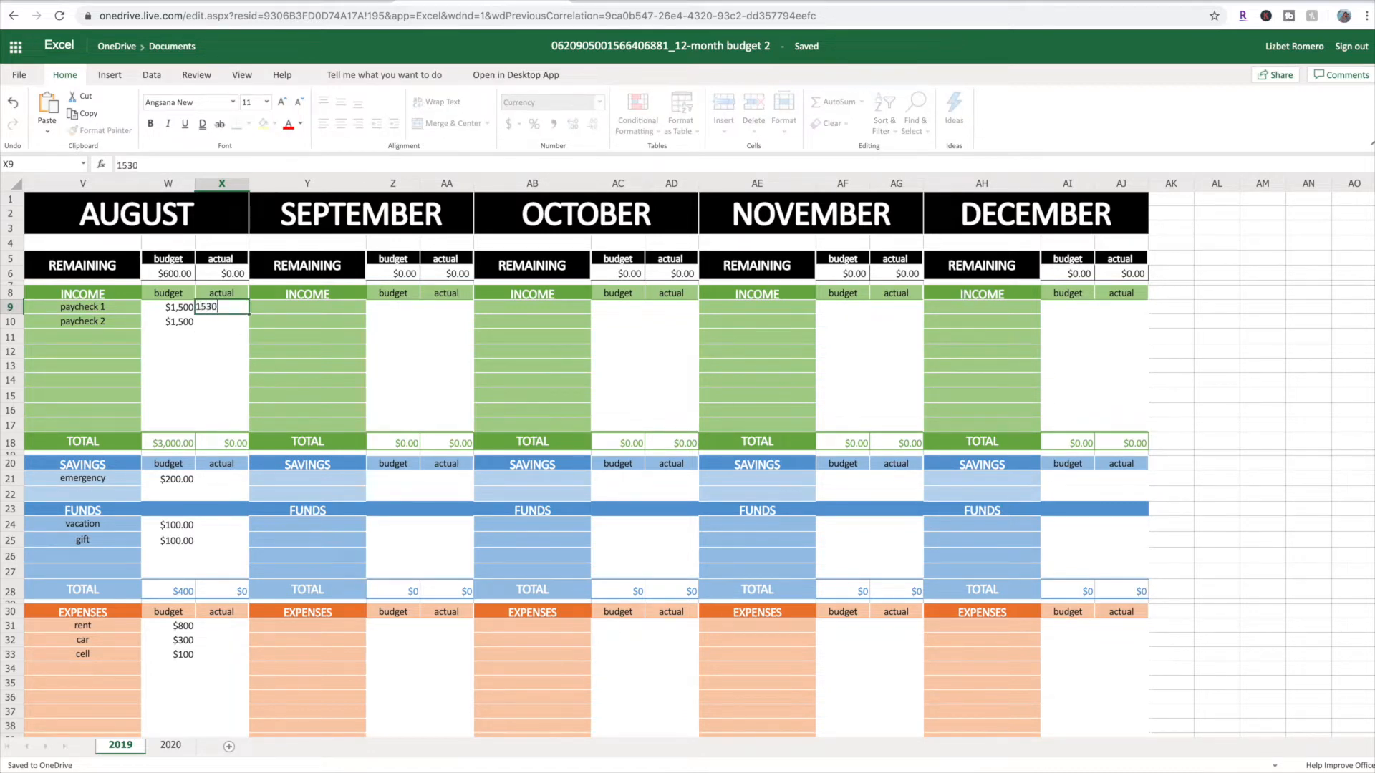
key(Return)
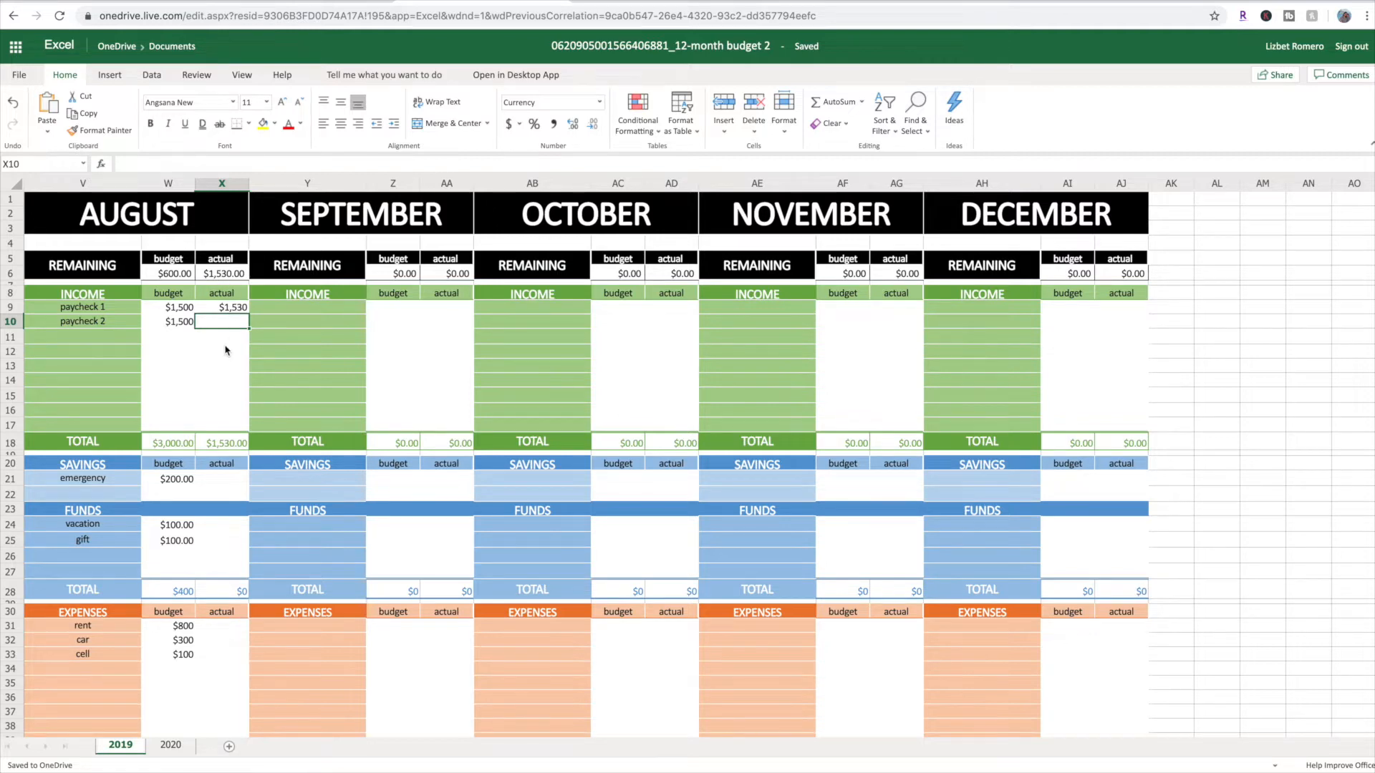
Enter August's actual amounts of 330 for student loans in X59 and 350 for groceries in X43
scroll(225, 350, down, 14)
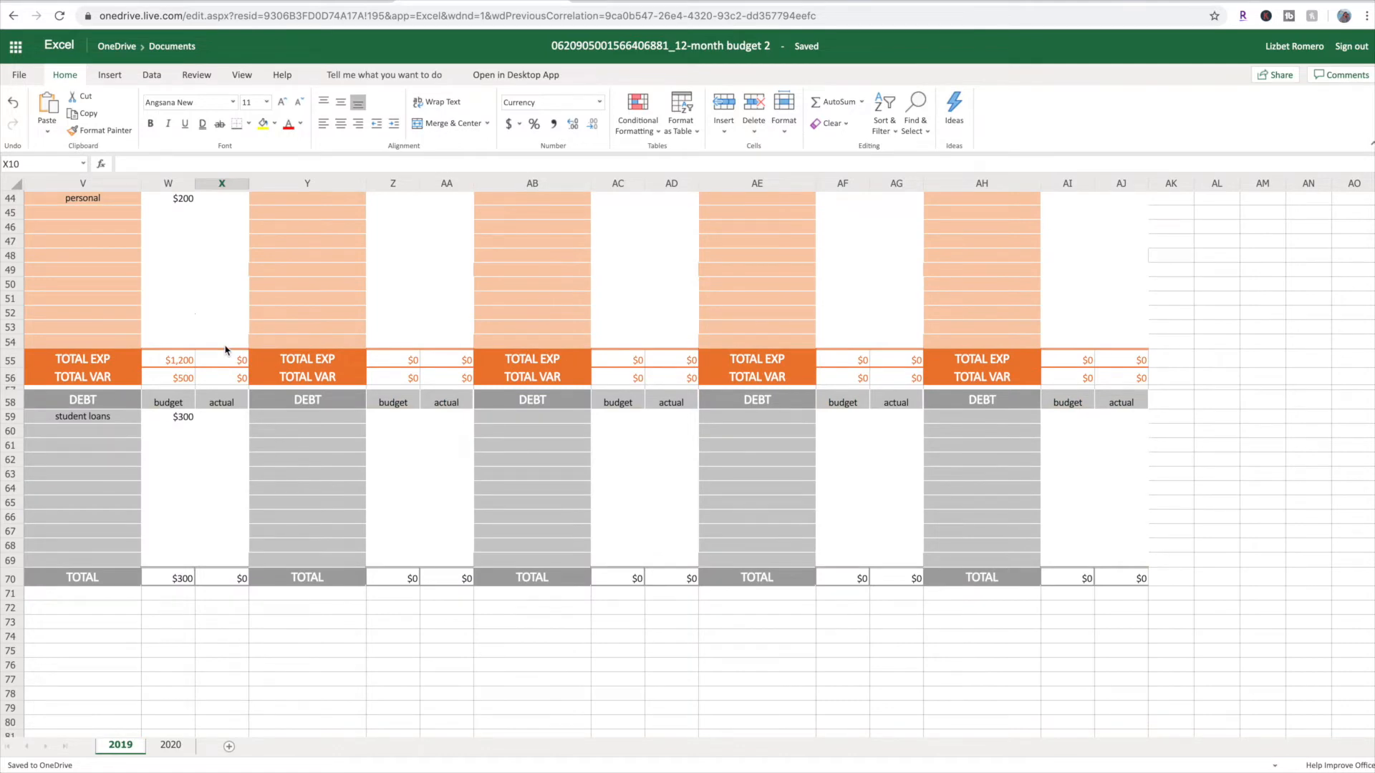
click(219, 419)
text(330)
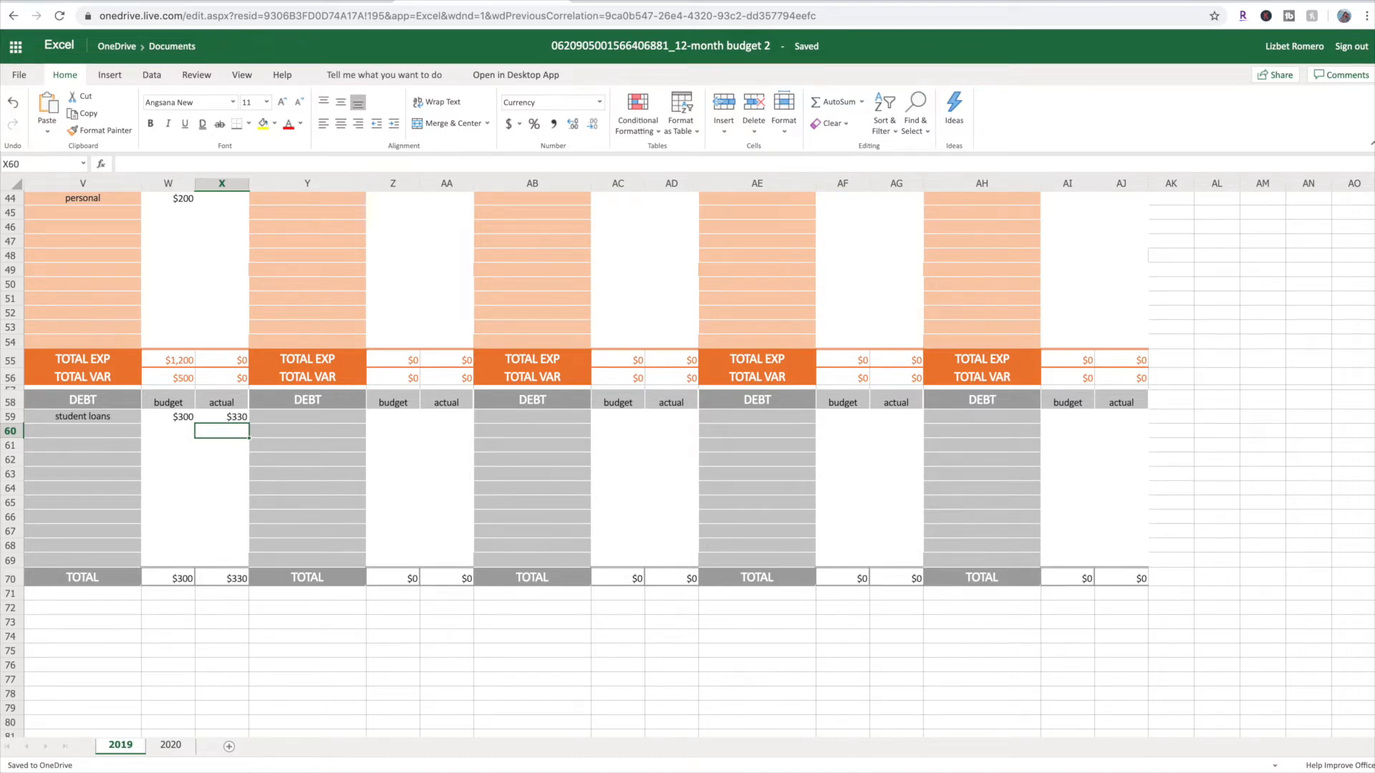
scroll(227, 408, up, 5)
click(230, 364)
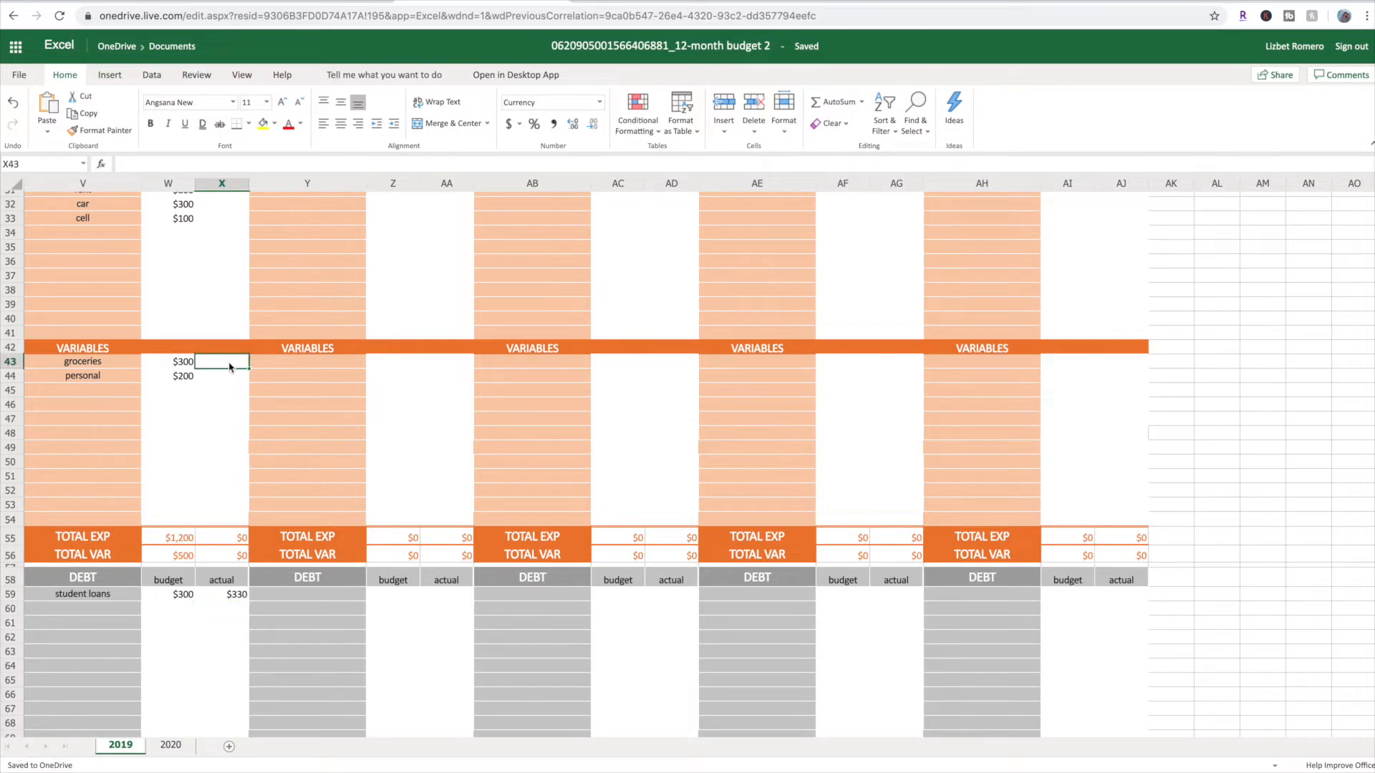
text(350)
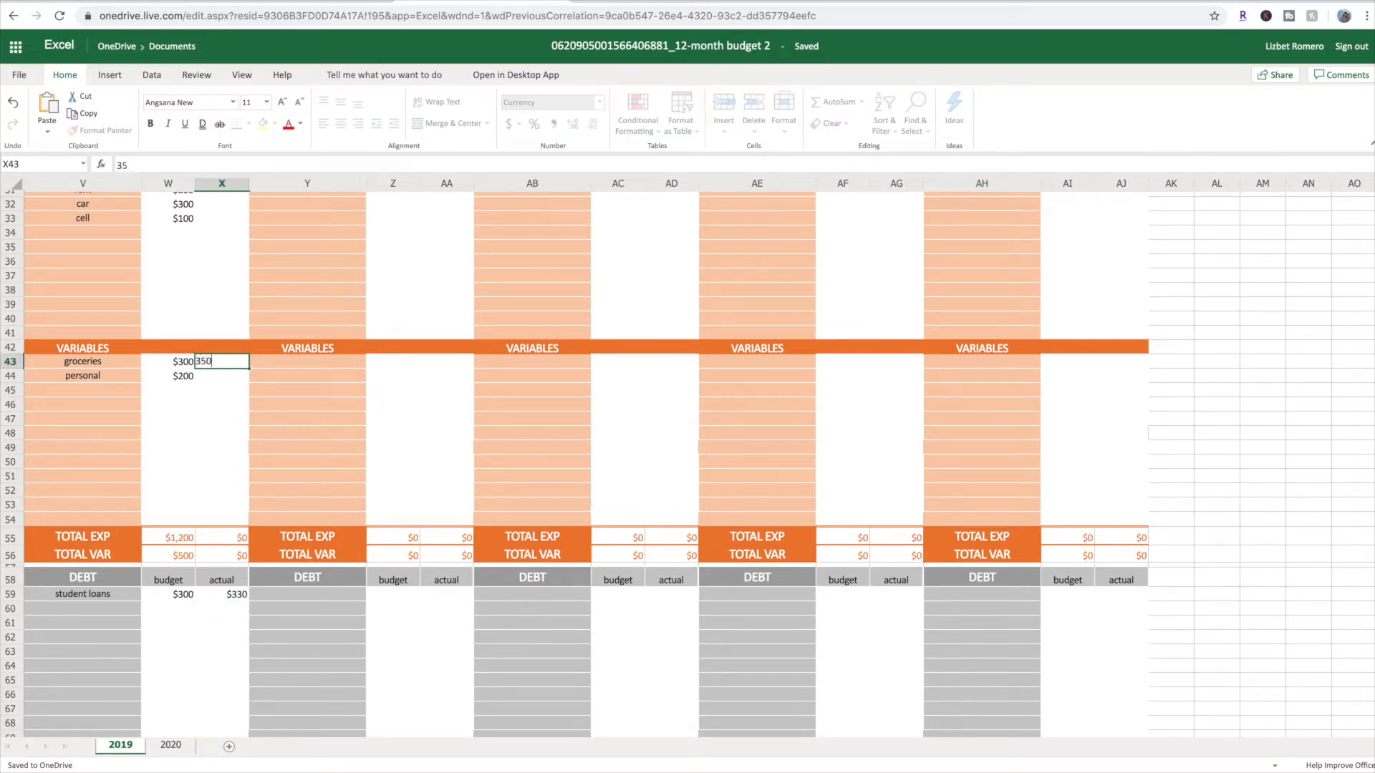
key(Return)
scroll(251, 369, up, 10)
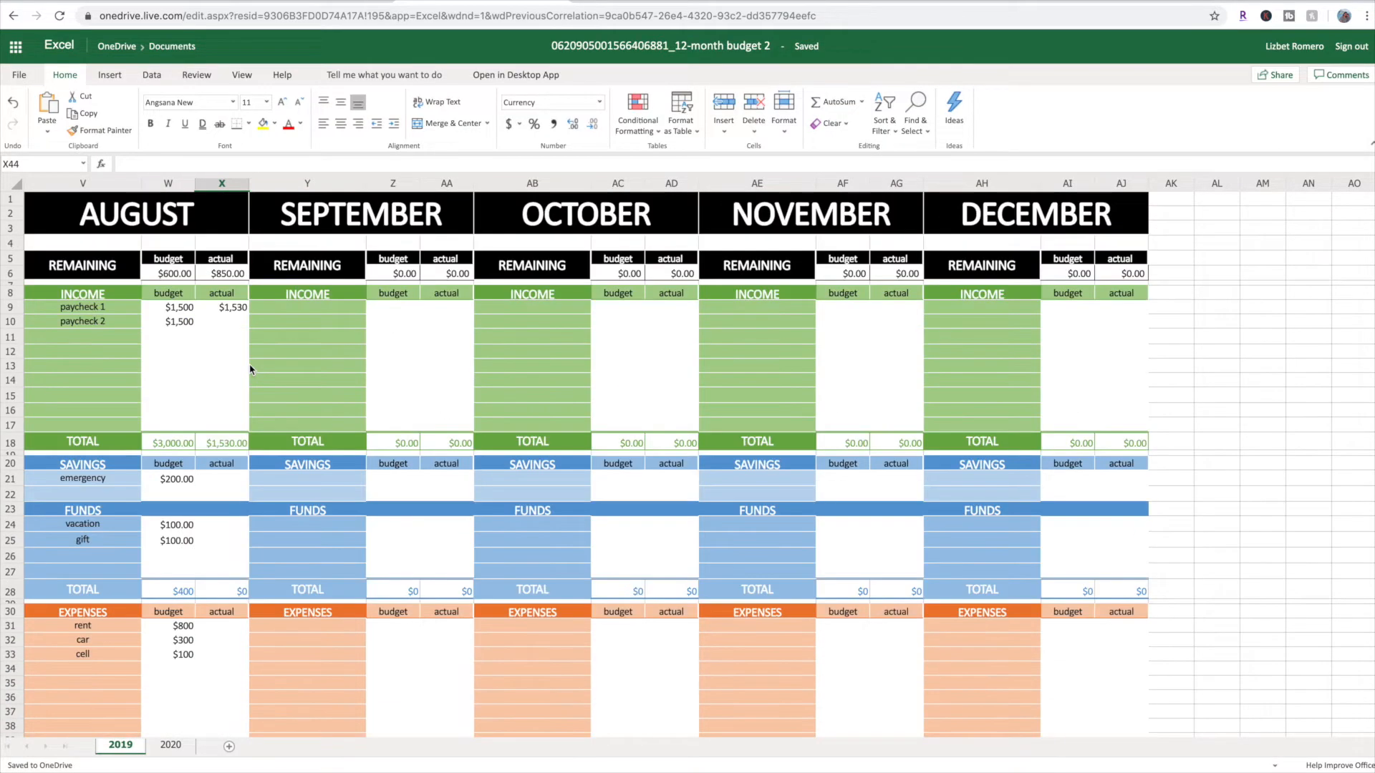
Enter 1500 as the actual amount for August's paycheck 2 in X10, and check the REMAINING actual amount
click(237, 323)
text(1500)
key(Return)
scroll(240, 336, down, 3)
scroll(240, 339, down, 3)
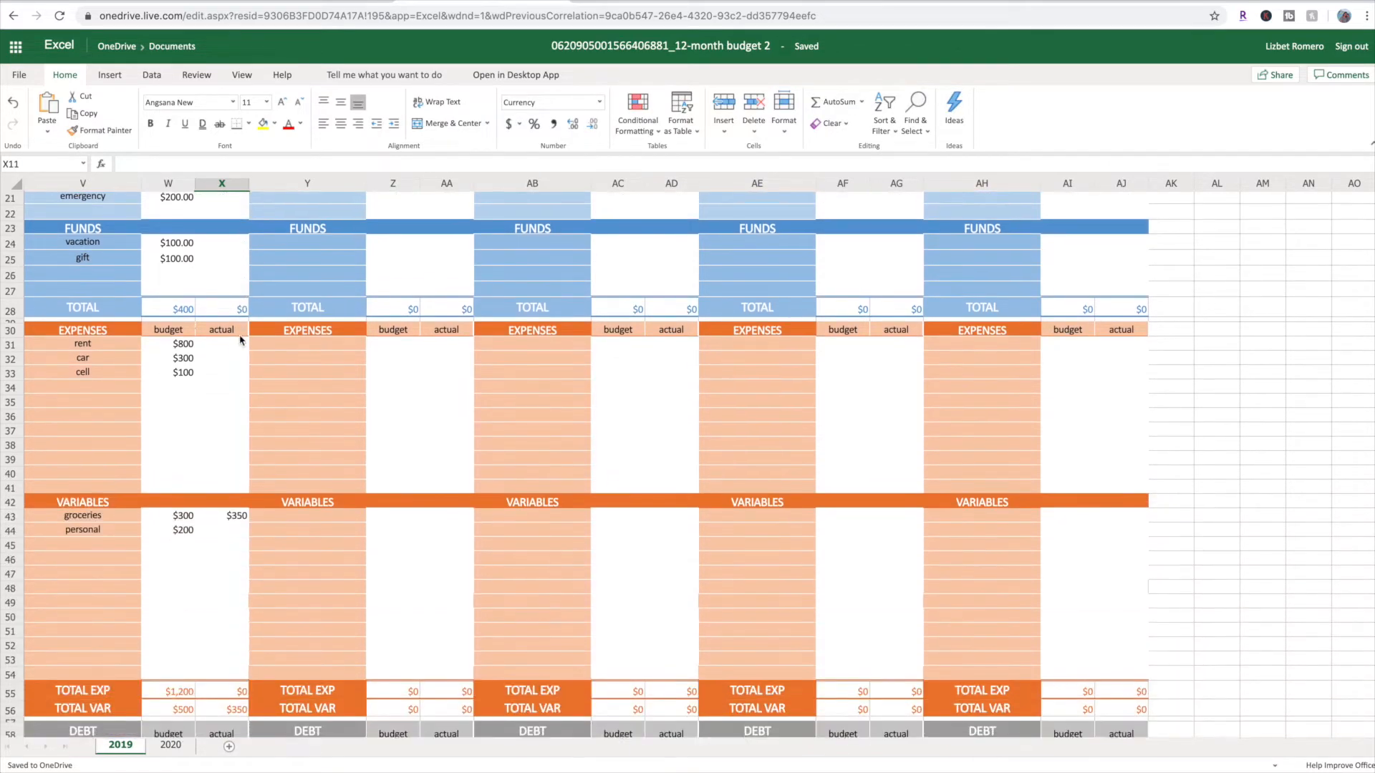
scroll(240, 339, up, 6)
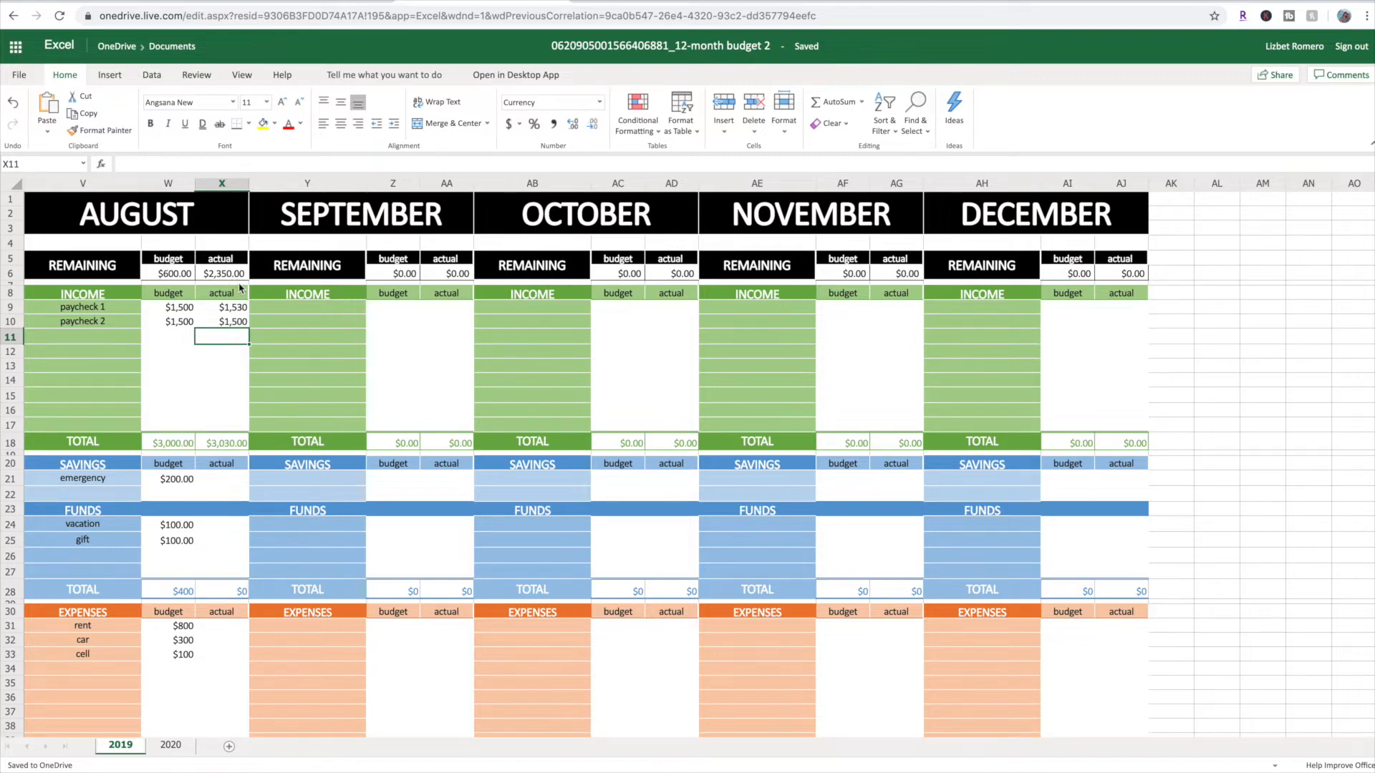
Examine August's budget and actual amounts alongside the September to December sections, from income down to debt
scroll(241, 289, down, 6)
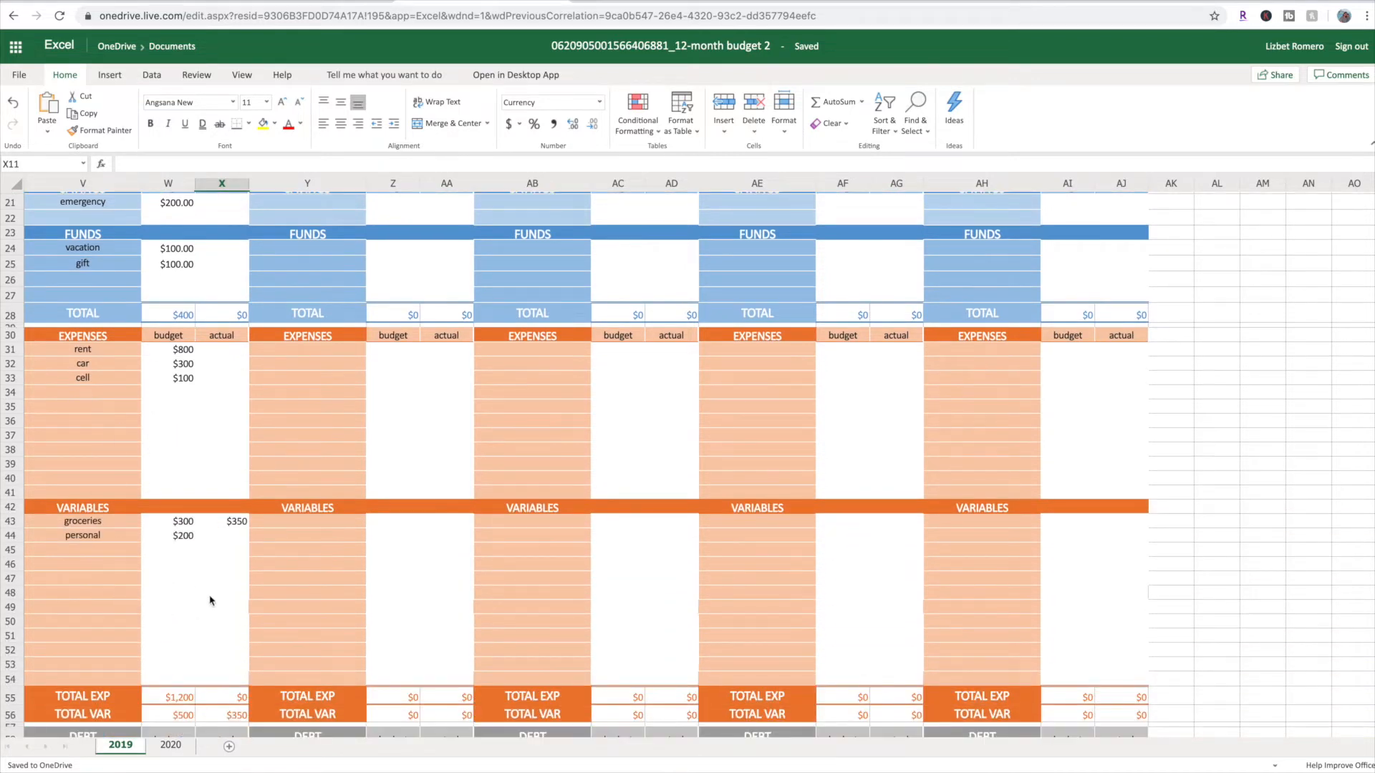
scroll(184, 392, up, 6)
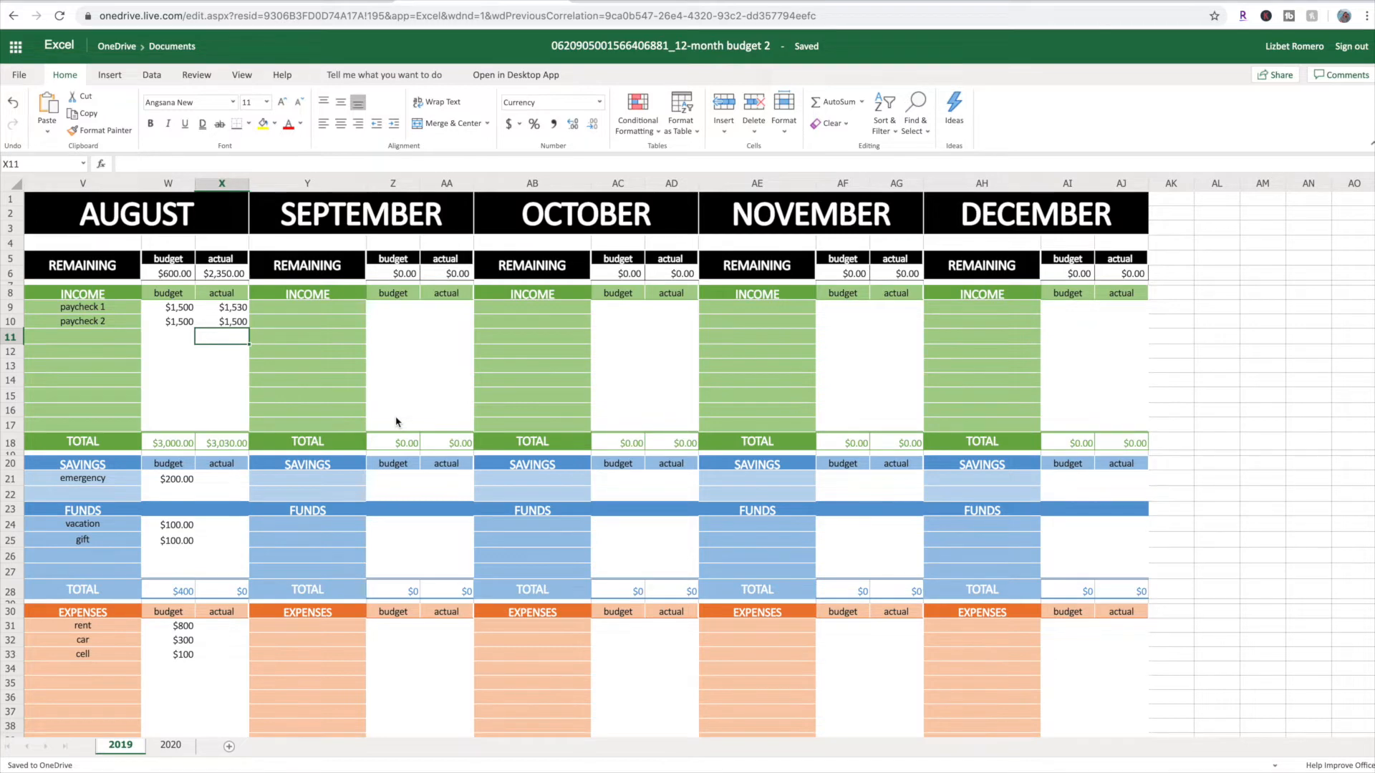
scroll(396, 422, down, 2)
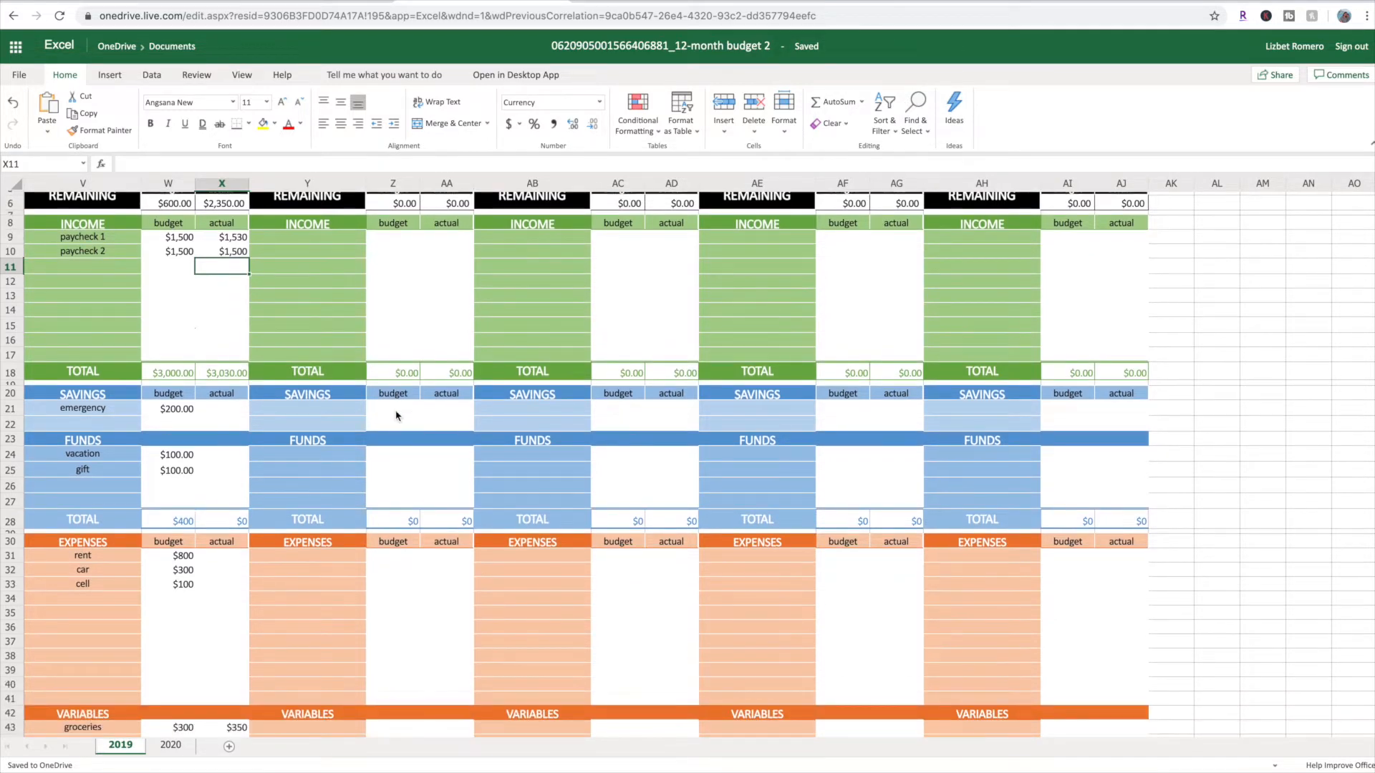
click(396, 414)
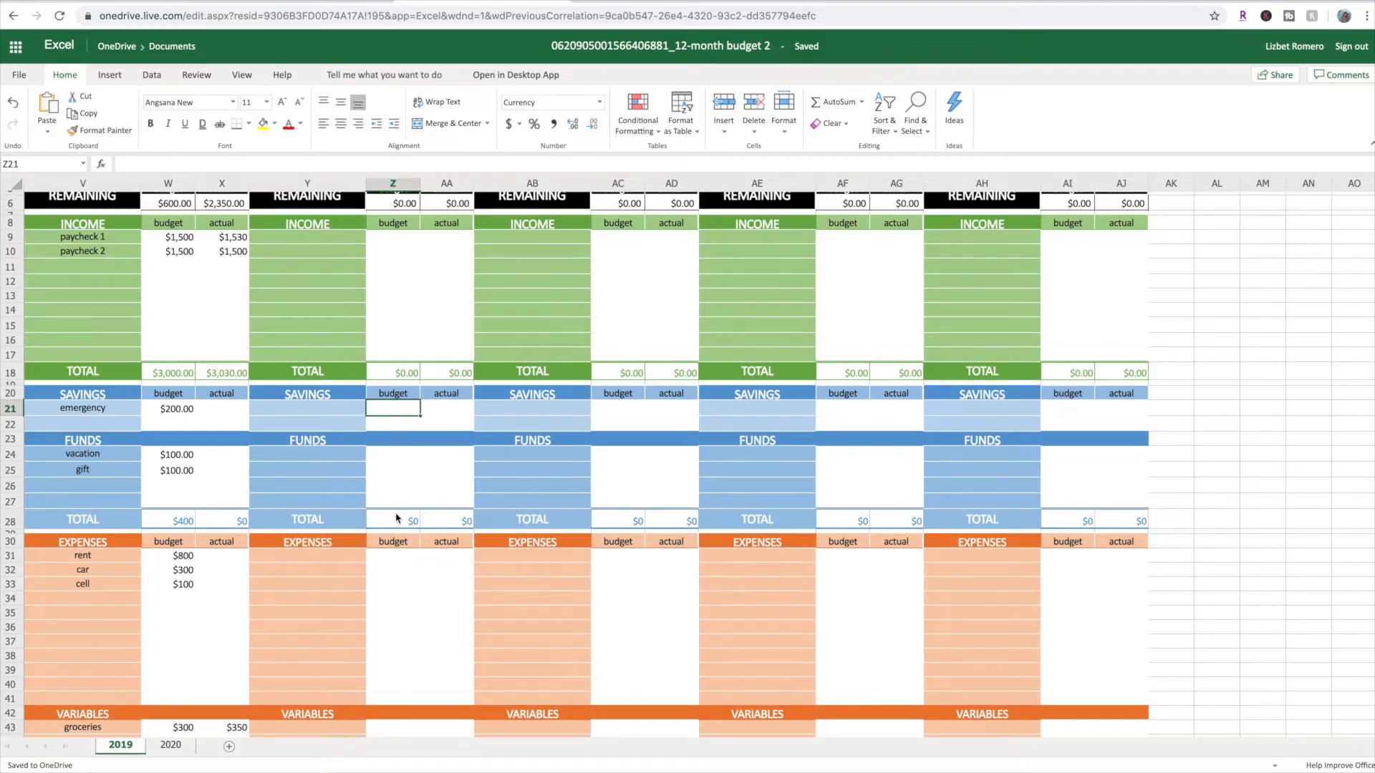
scroll(398, 501, down, 5)
scroll(419, 494, up, 3)
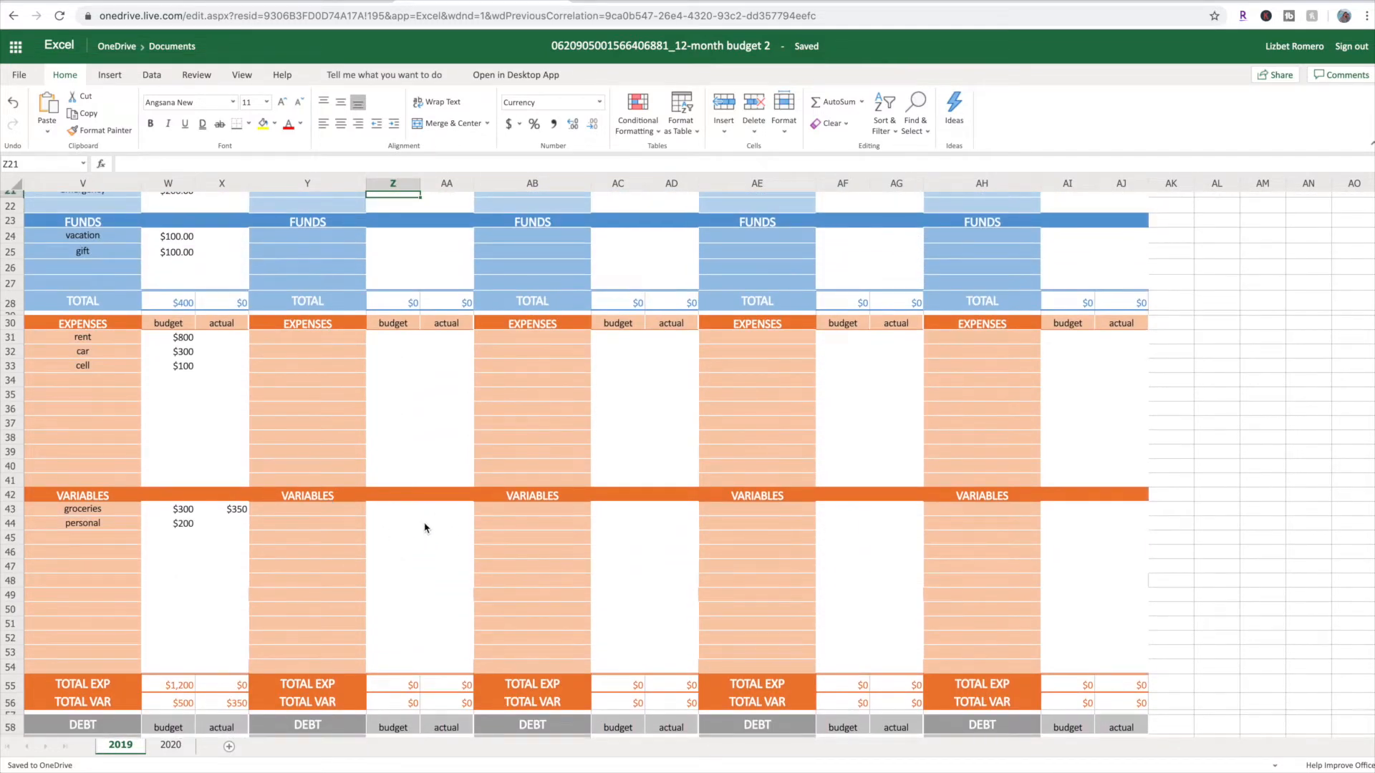
scroll(425, 528, up, 6)
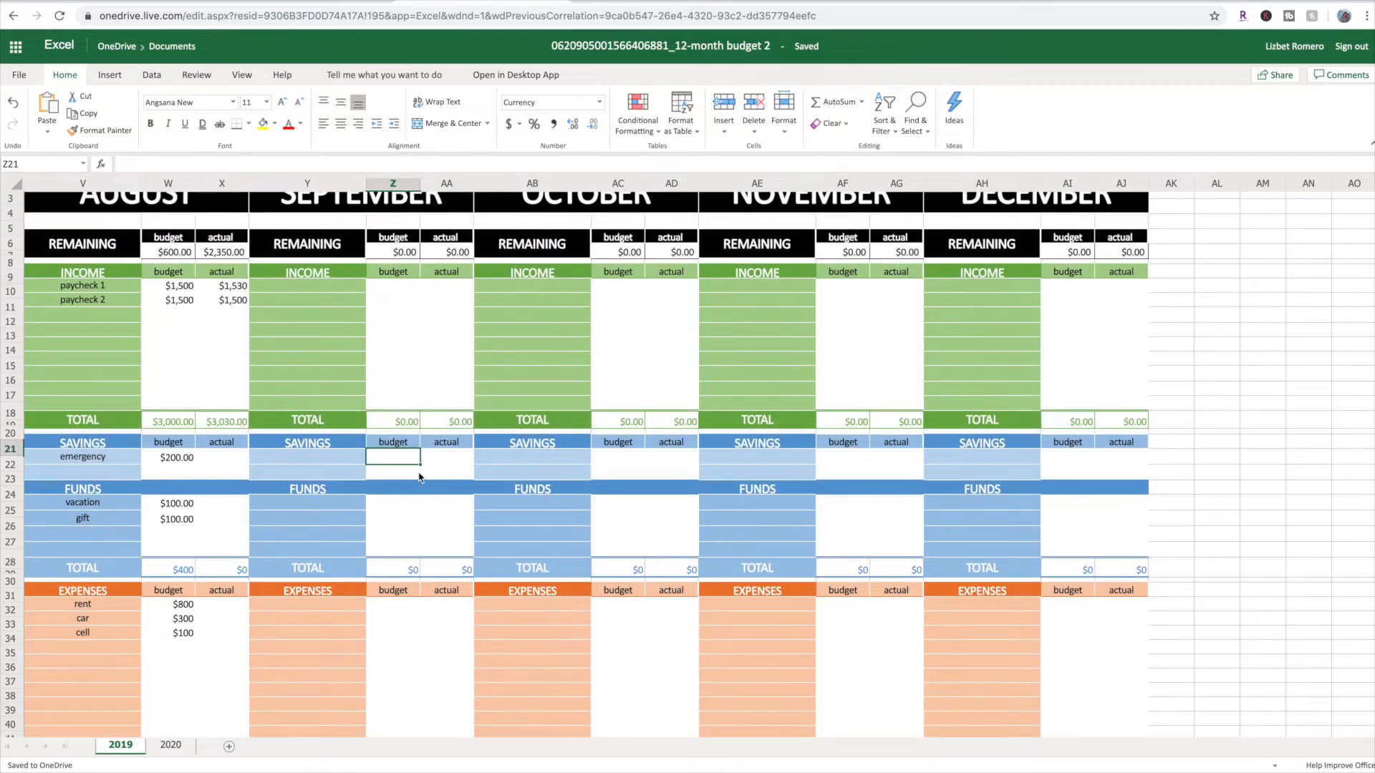
scroll(387, 326, down, 3)
scroll(345, 369, down, 3)
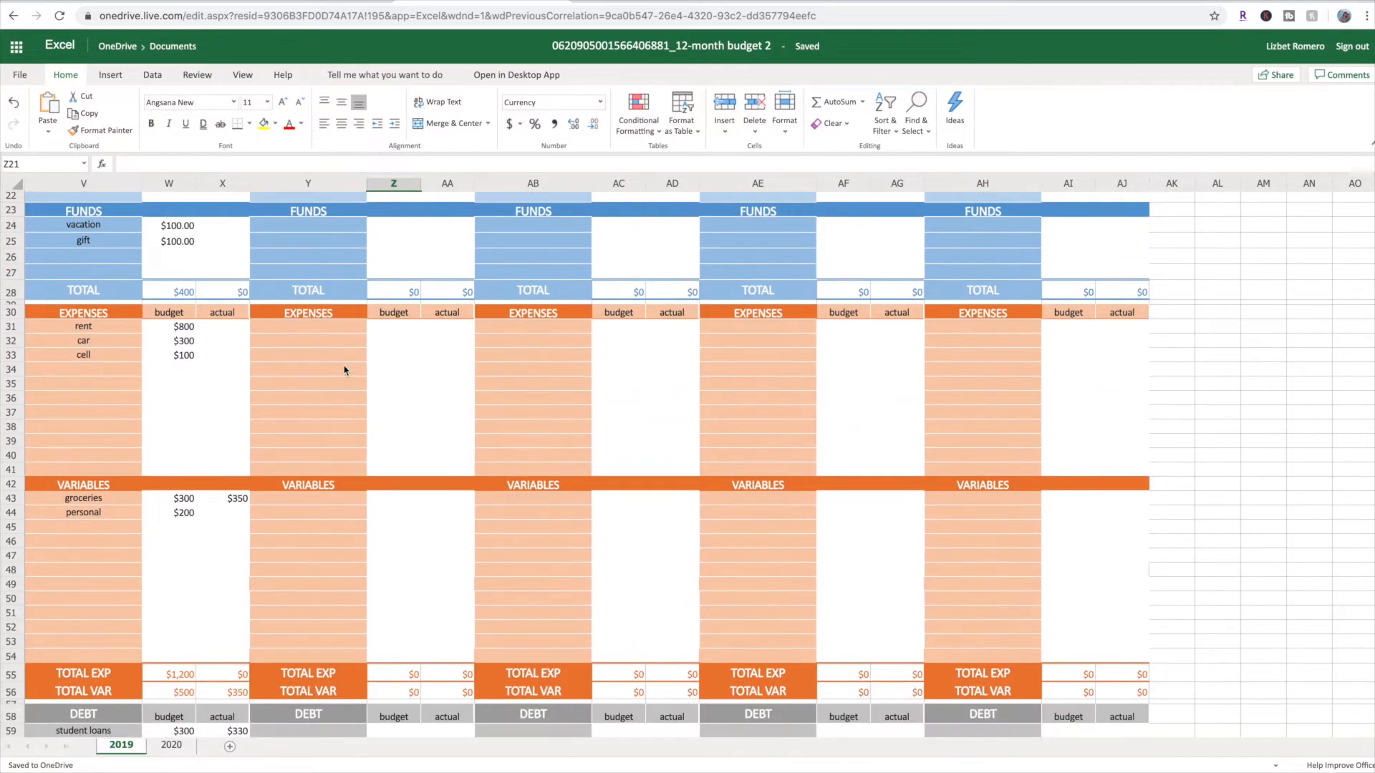
Clear the vacation and gift labels from August's FUNDS section in V24:V25
scroll(344, 370, up, 2)
scroll(345, 369, up, 1)
drag(83, 373, 86, 391)
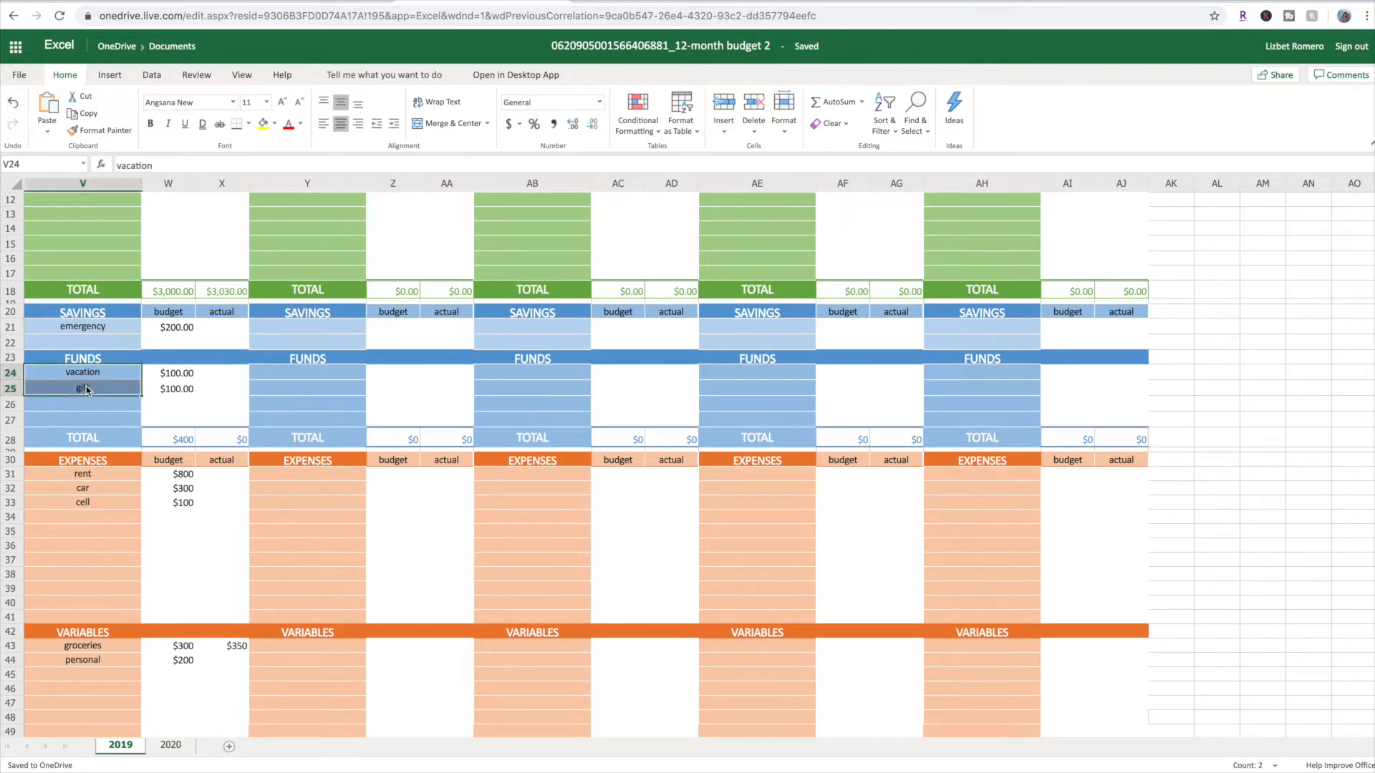
key(Delete)
click(85, 361)
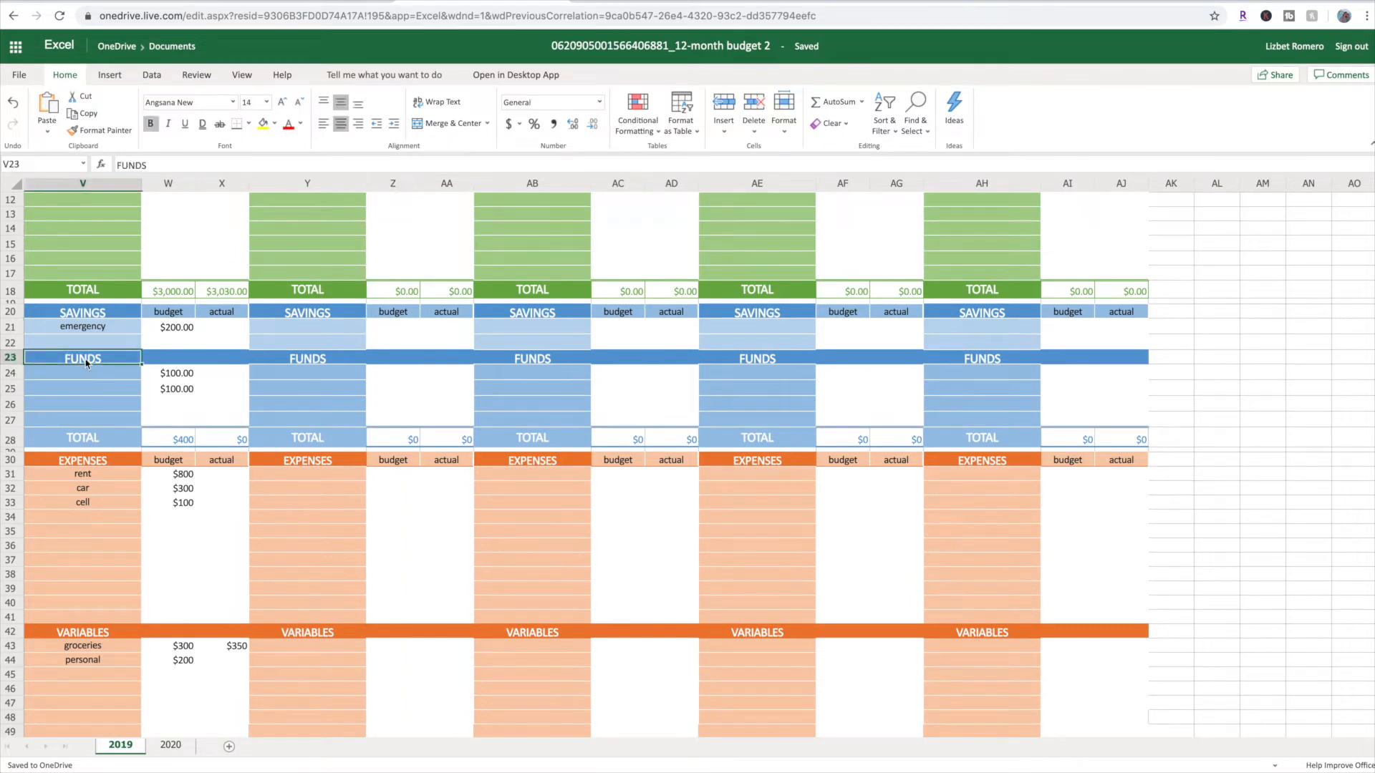
click(85, 313)
Inspect the formula behind August's REMAINING budget in W6 and the income, savings, expense, variable and debt totals it references
scroll(86, 312, up, 4)
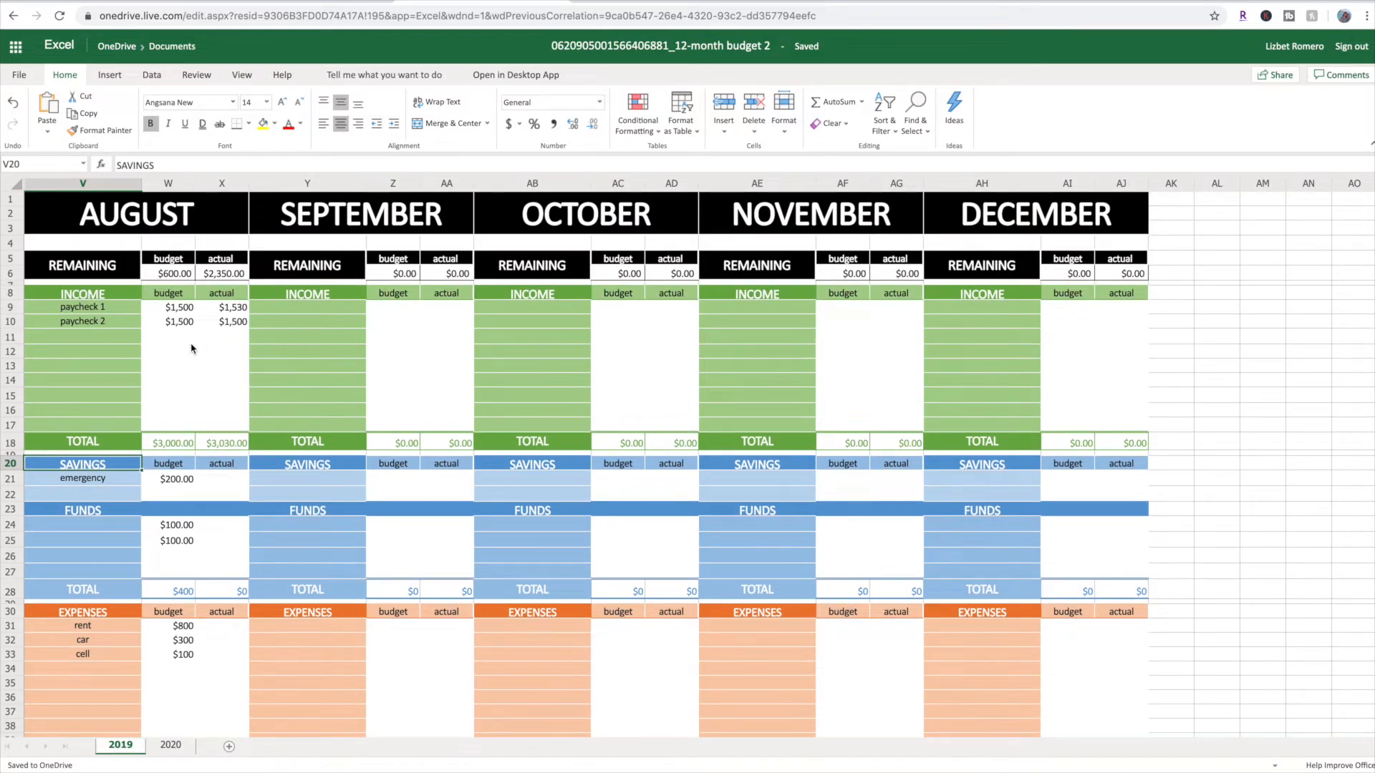
double_click(172, 272)
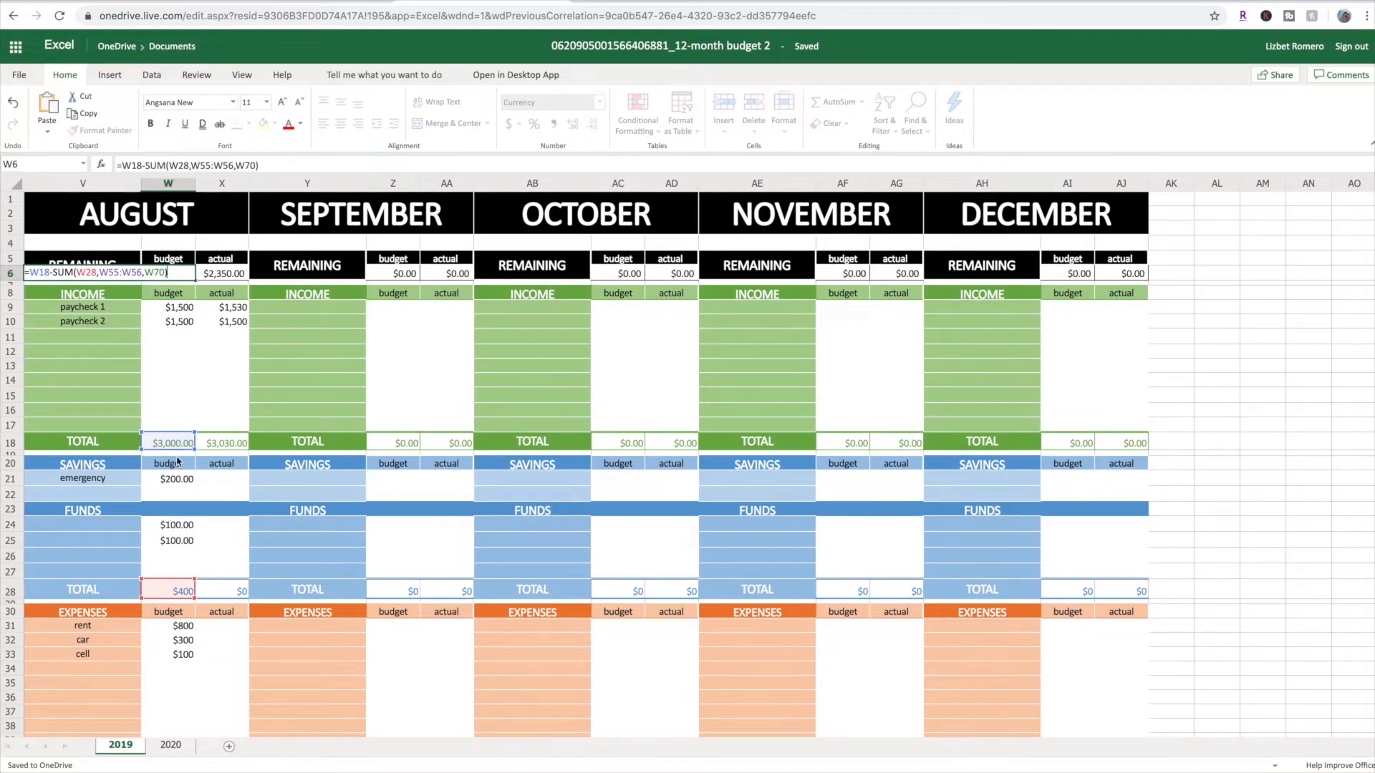
scroll(180, 458, down, 3)
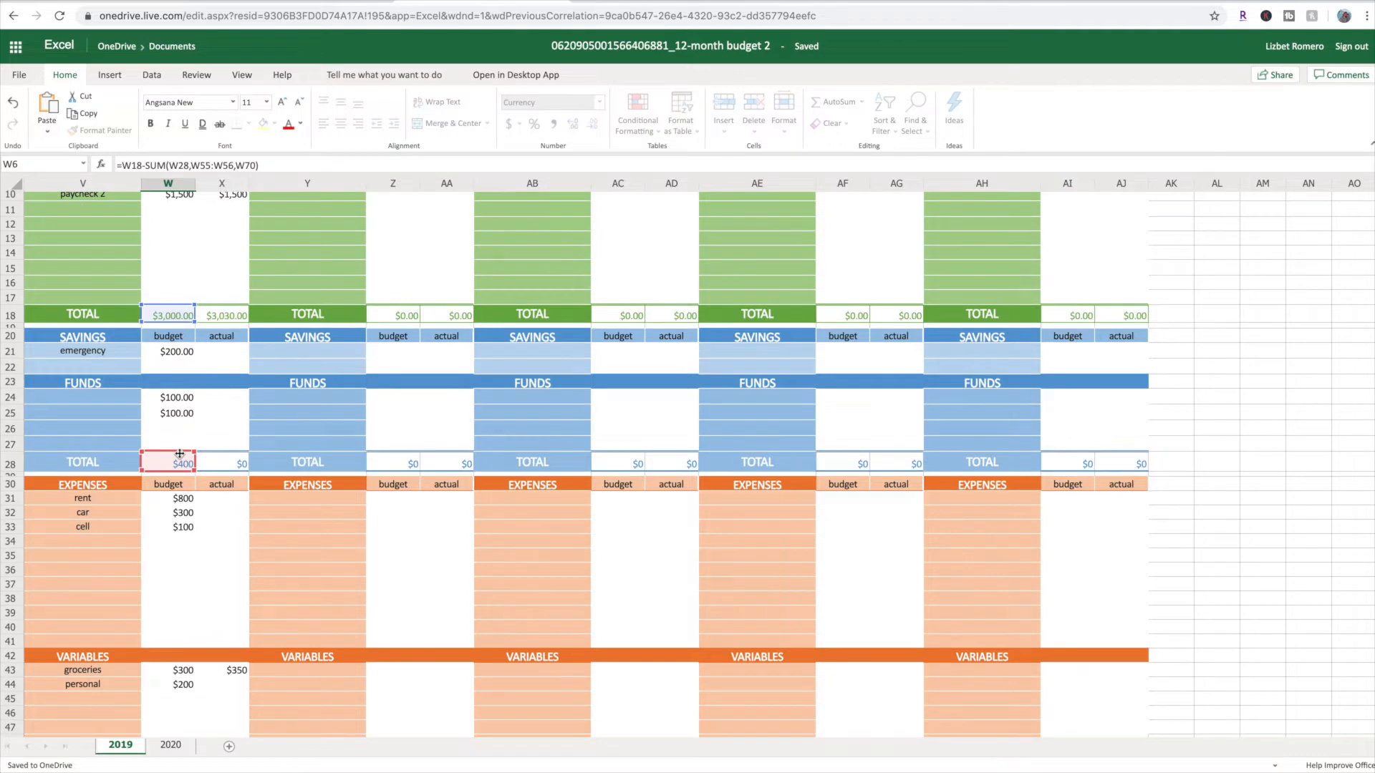
scroll(180, 454, down, 1)
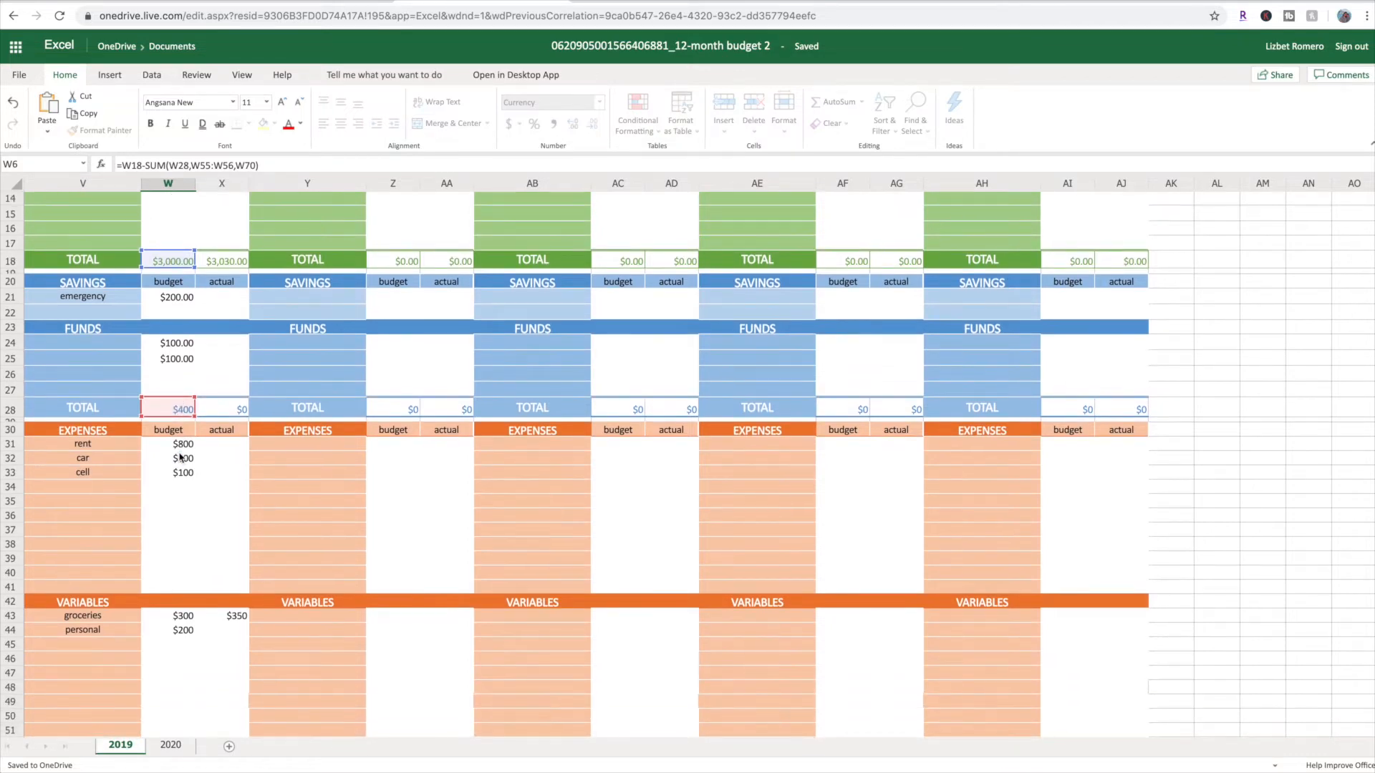
scroll(179, 458, down, 10)
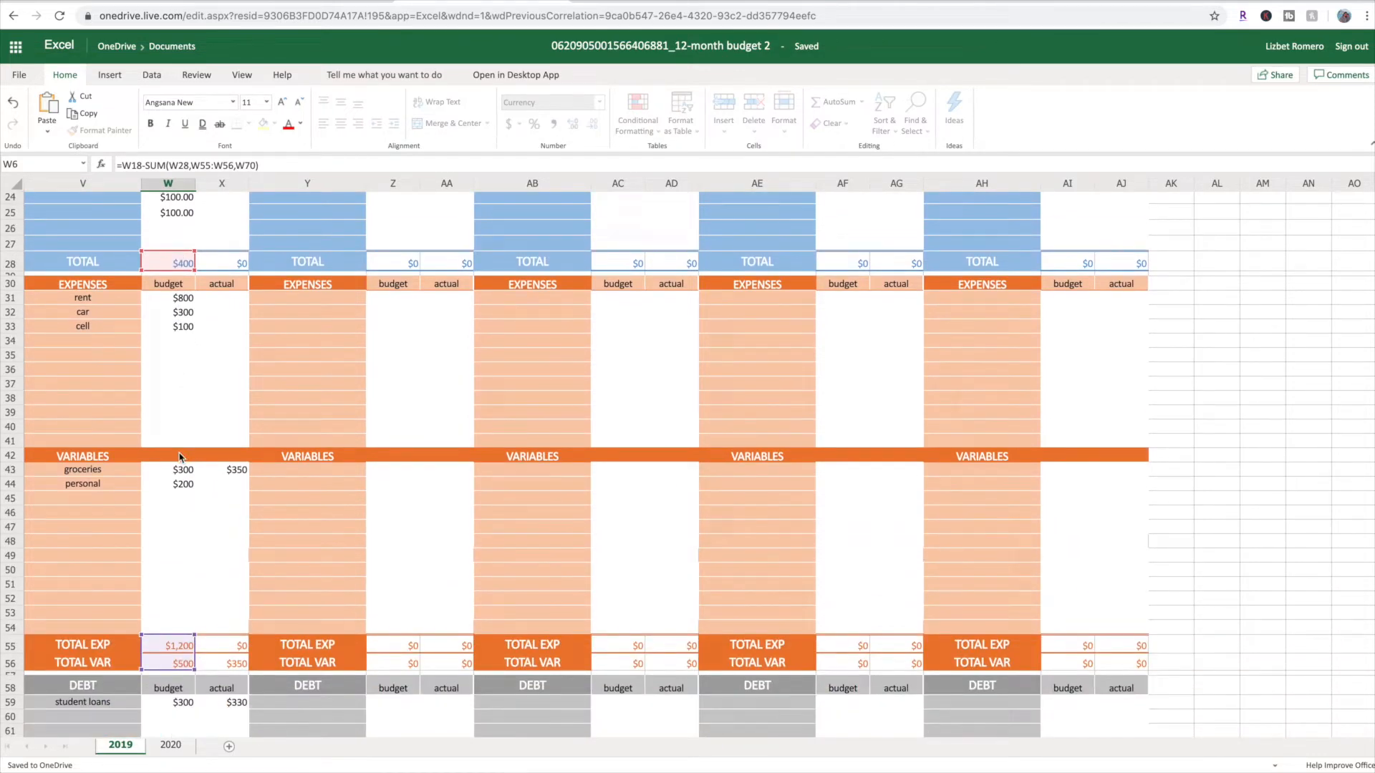
scroll(180, 459, down, 1)
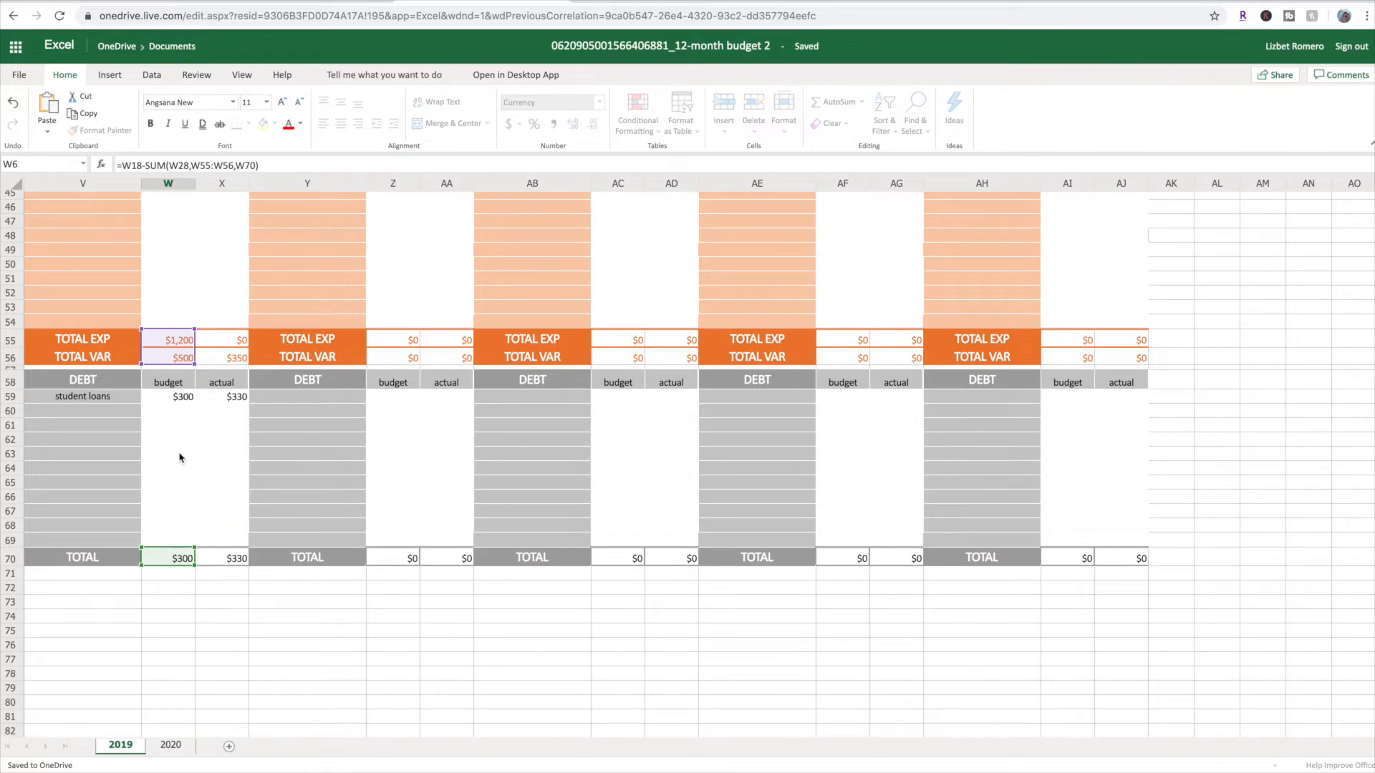
scroll(180, 458, up, 15)
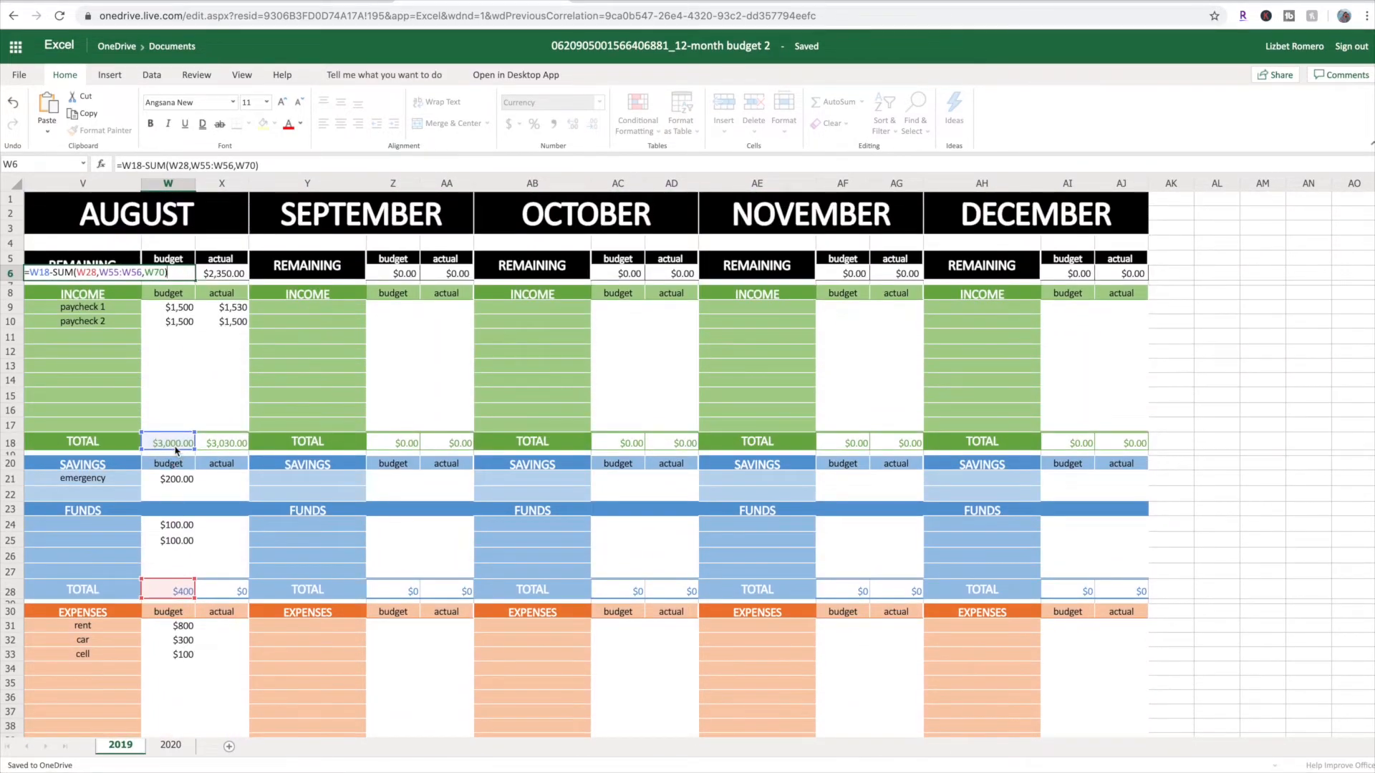
key(Return)
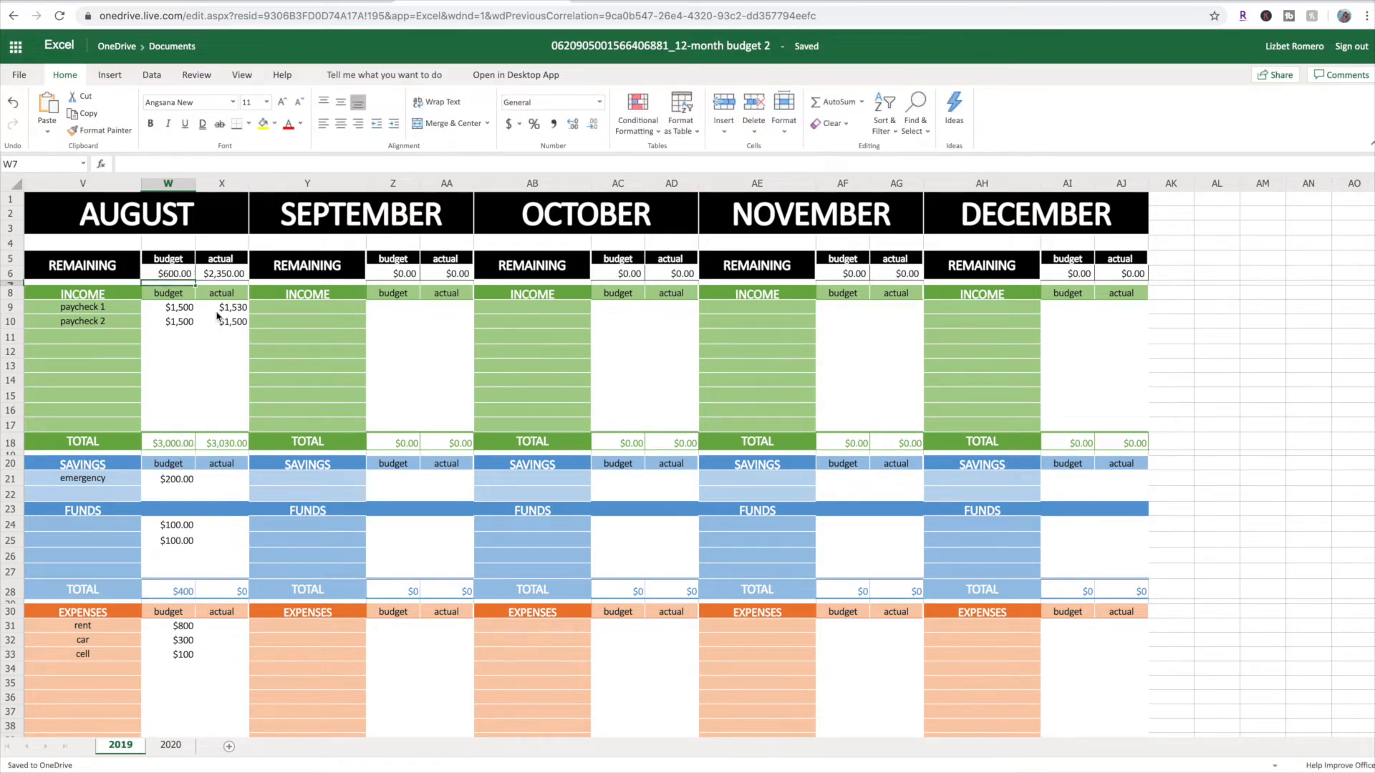
Add a 401k entry with a budget of 400 to August's INCOME section in row 11
scroll(202, 333, down, 2)
scroll(203, 331, up, 2)
click(89, 493)
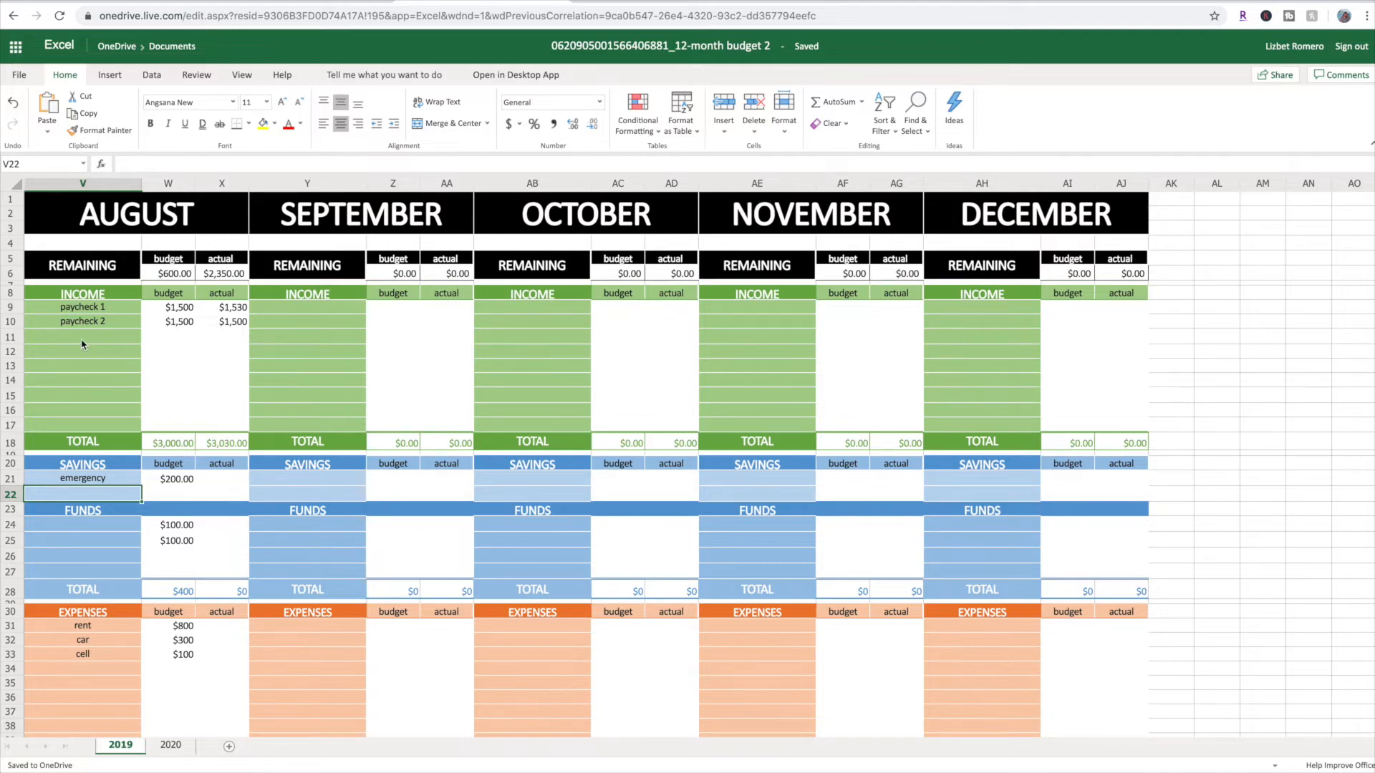
click(108, 336)
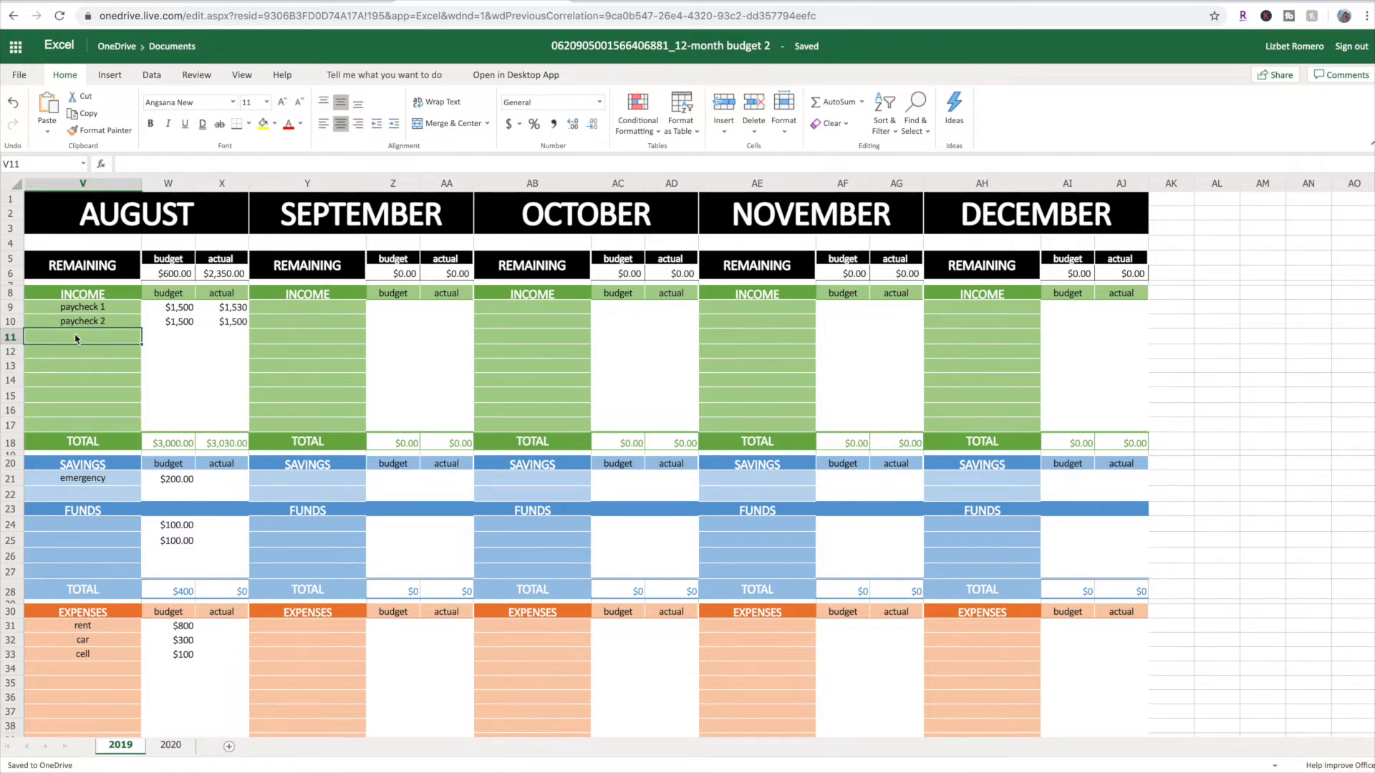
text(401k)
key(Tab)
text(400)
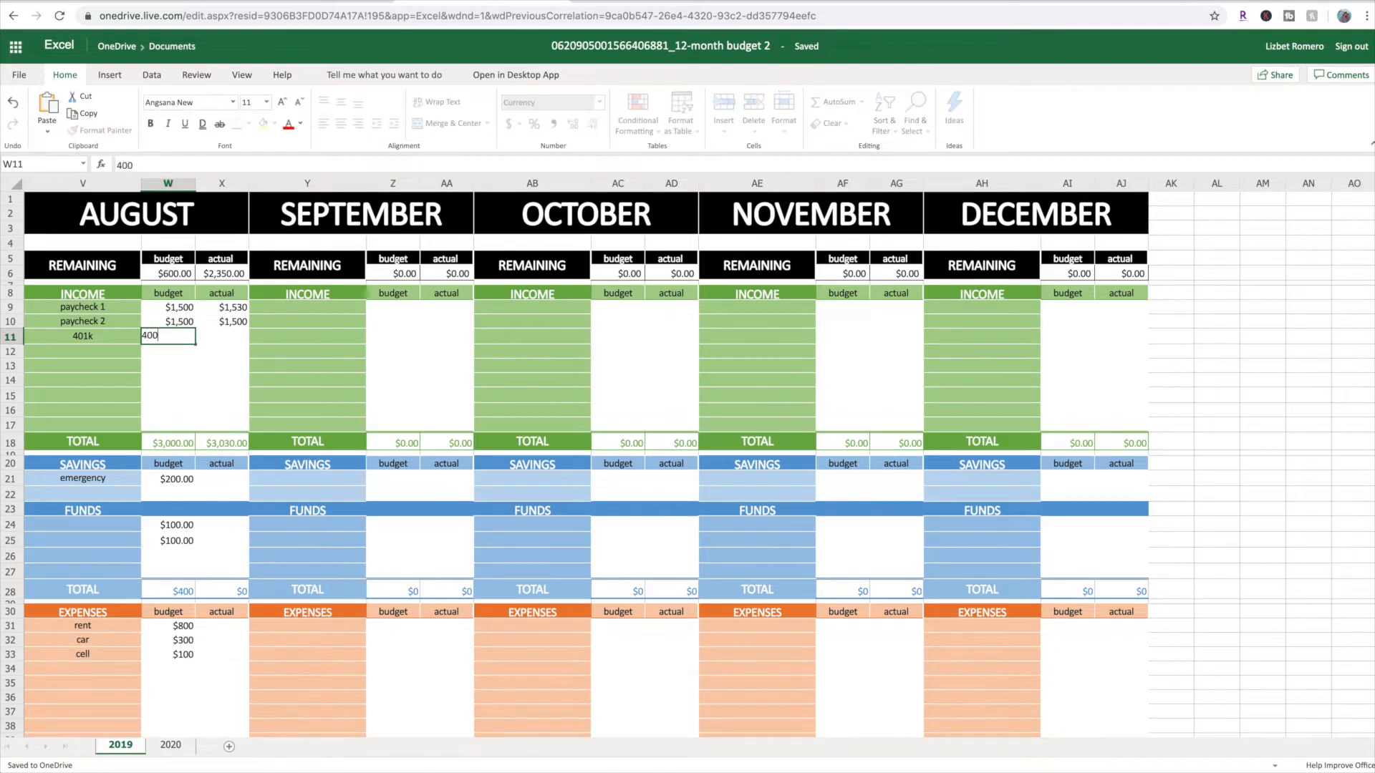
key(Return)
Add a 401k entry with a budget of 400 to August's SAVINGS section in row 22
click(85, 494)
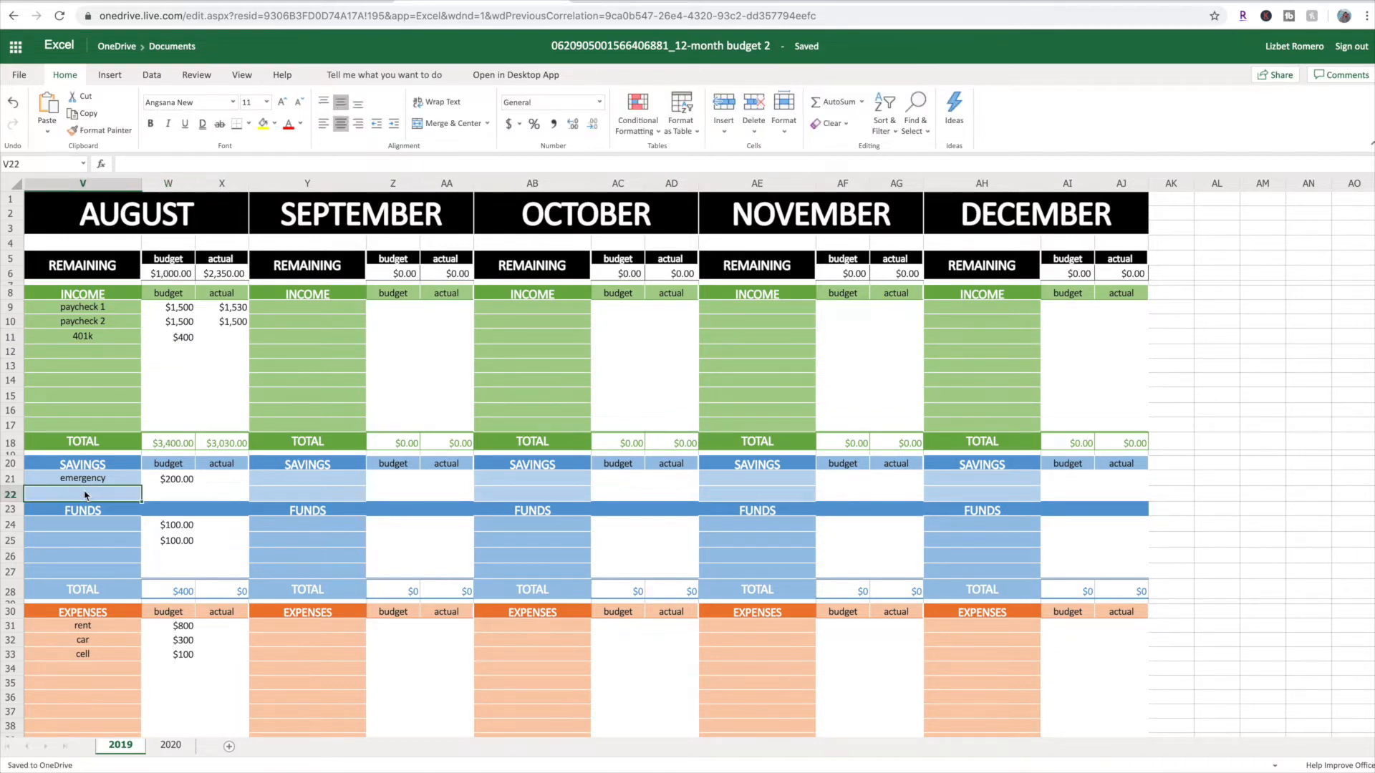
text(401k)
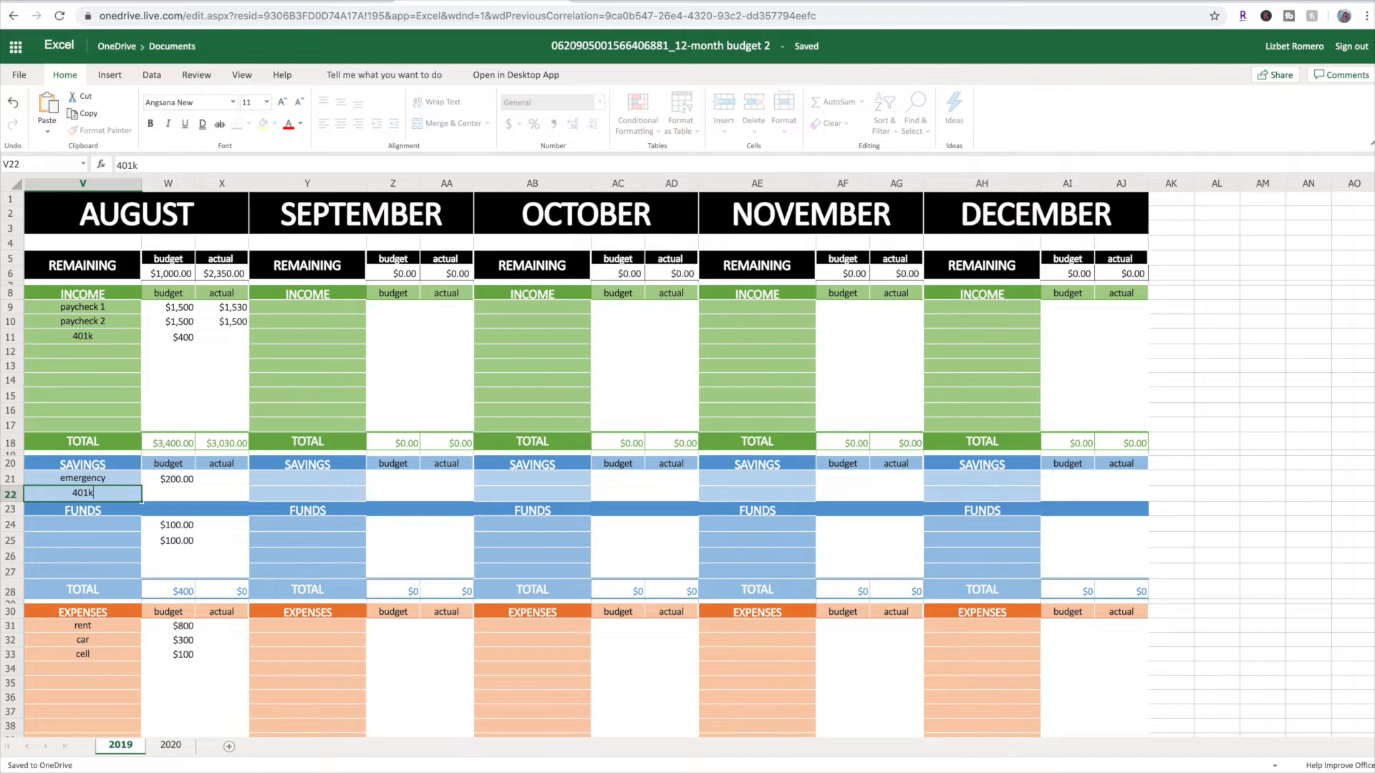
key(Tab)
text(400)
key(Return)
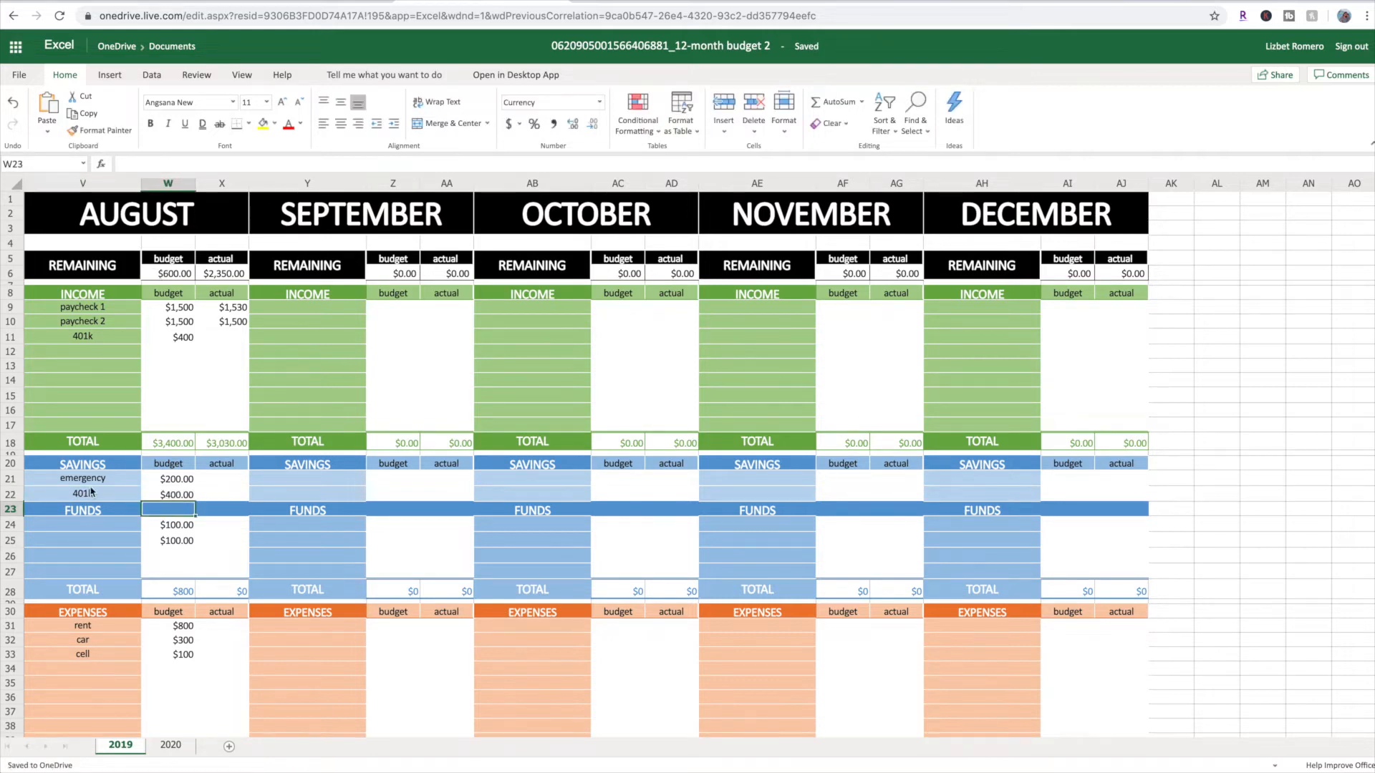
Clear the 401k labels and amounts from August's income and savings, and look over the sections down to debt
click(167, 342)
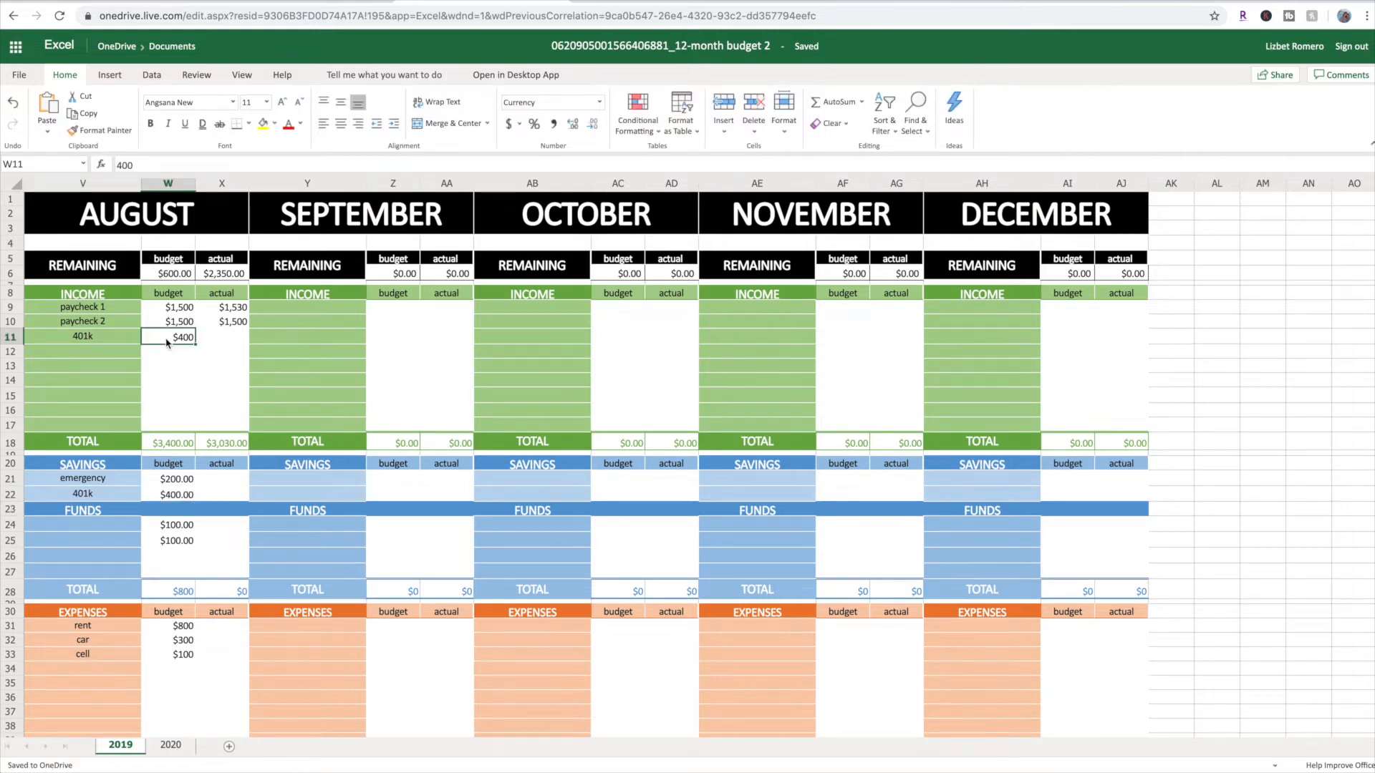
click(176, 495)
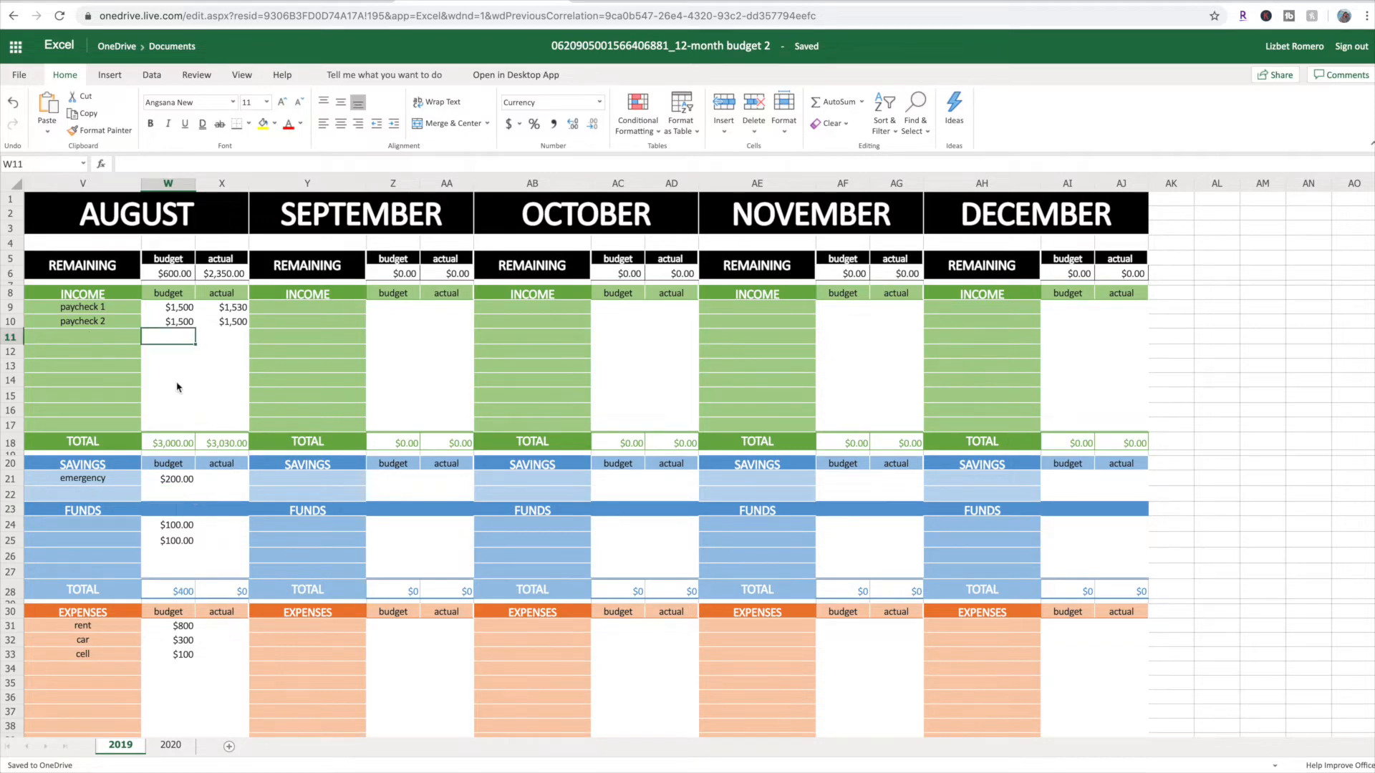
scroll(178, 387, down, 2)
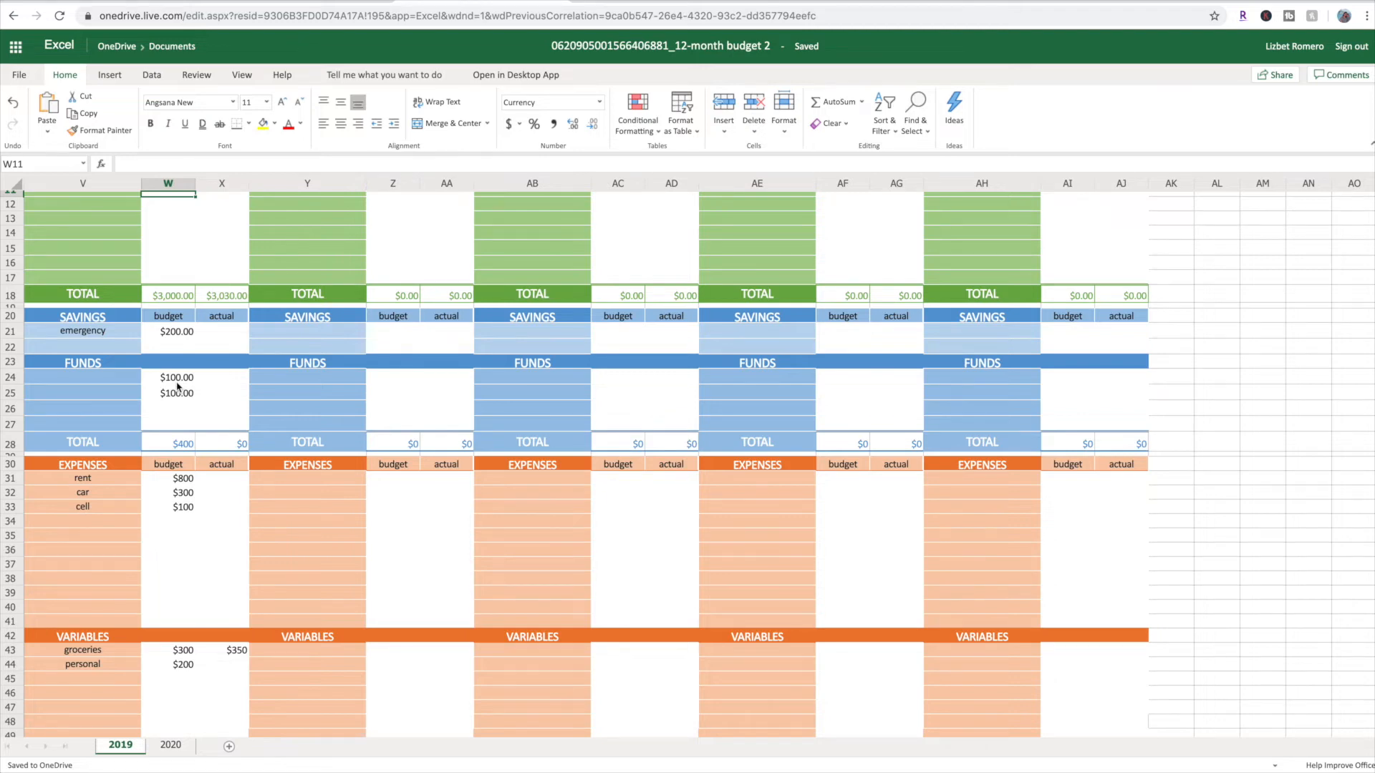
scroll(178, 387, down, 7)
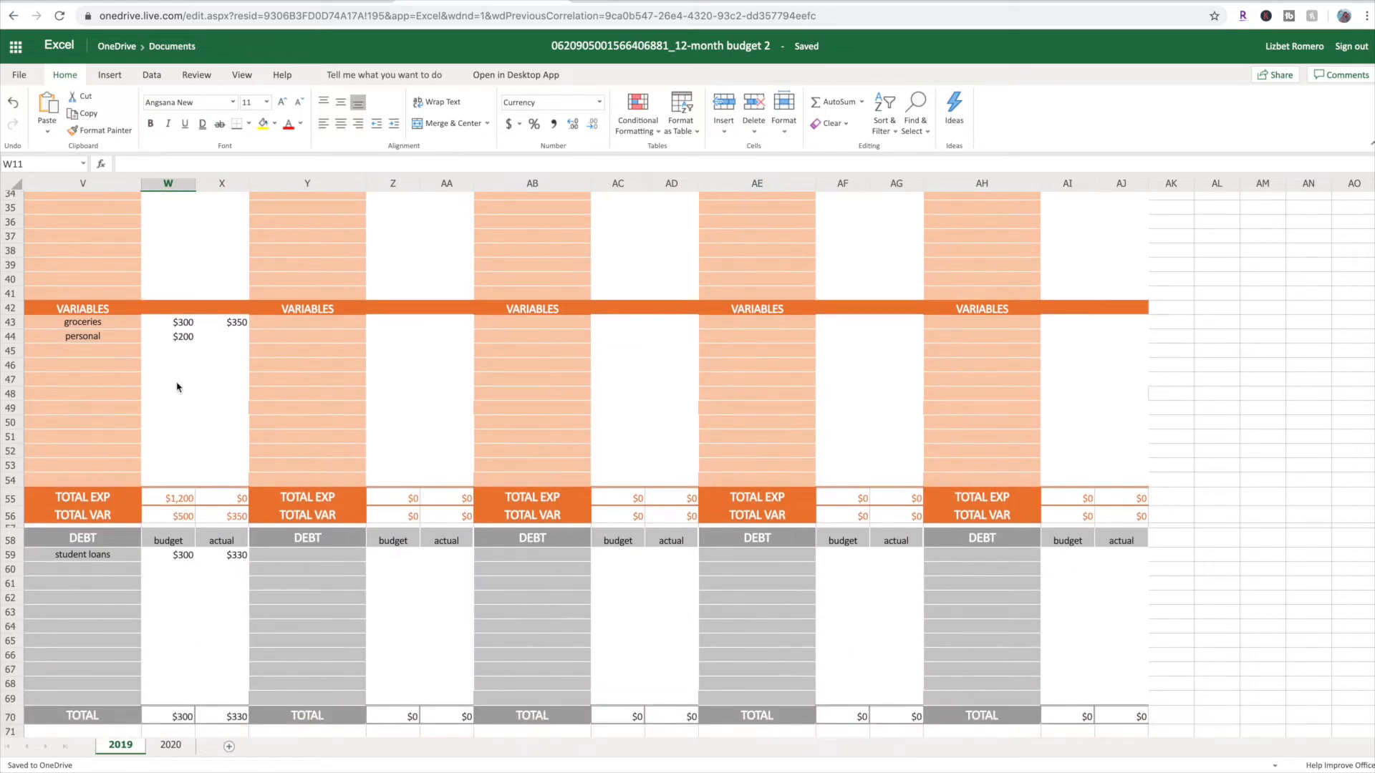
scroll(178, 387, down, 3)
scroll(178, 387, up, 10)
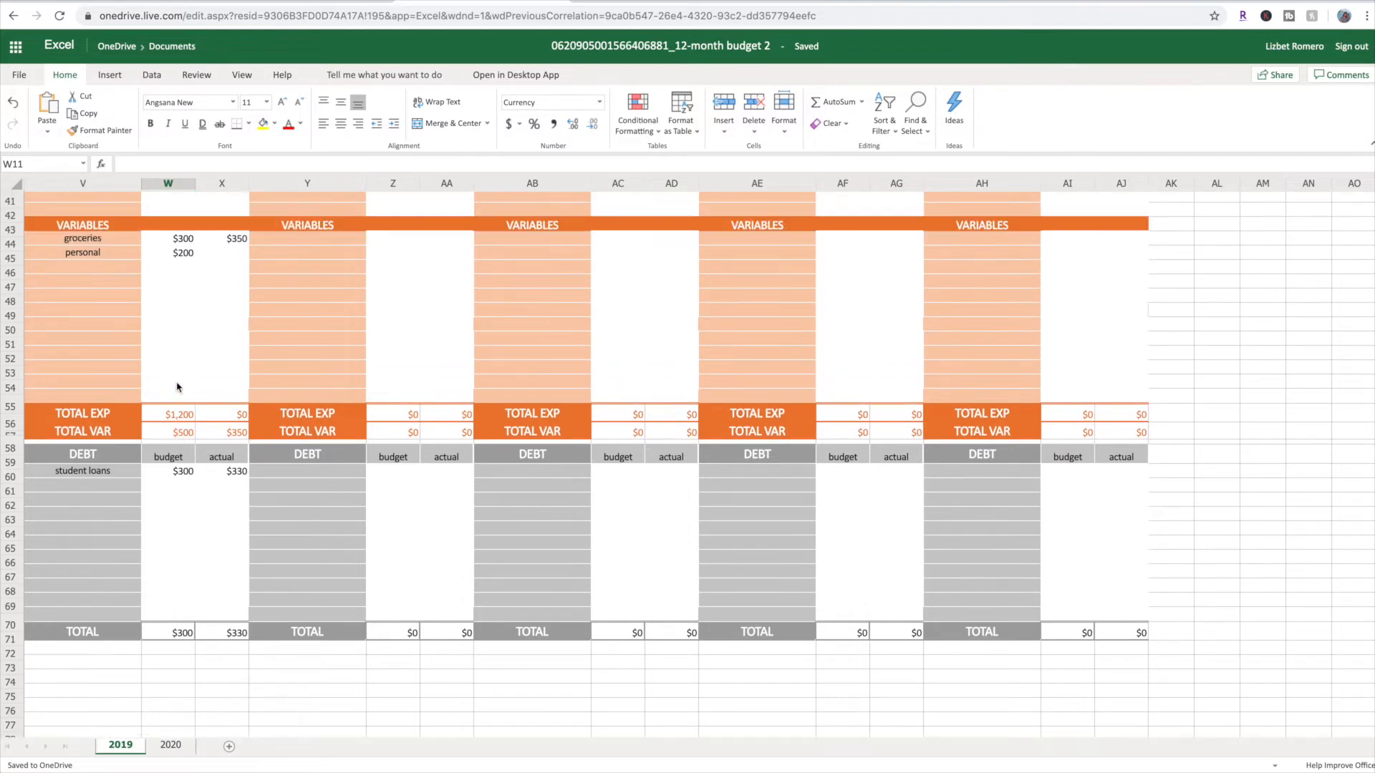
scroll(178, 387, up, 4)
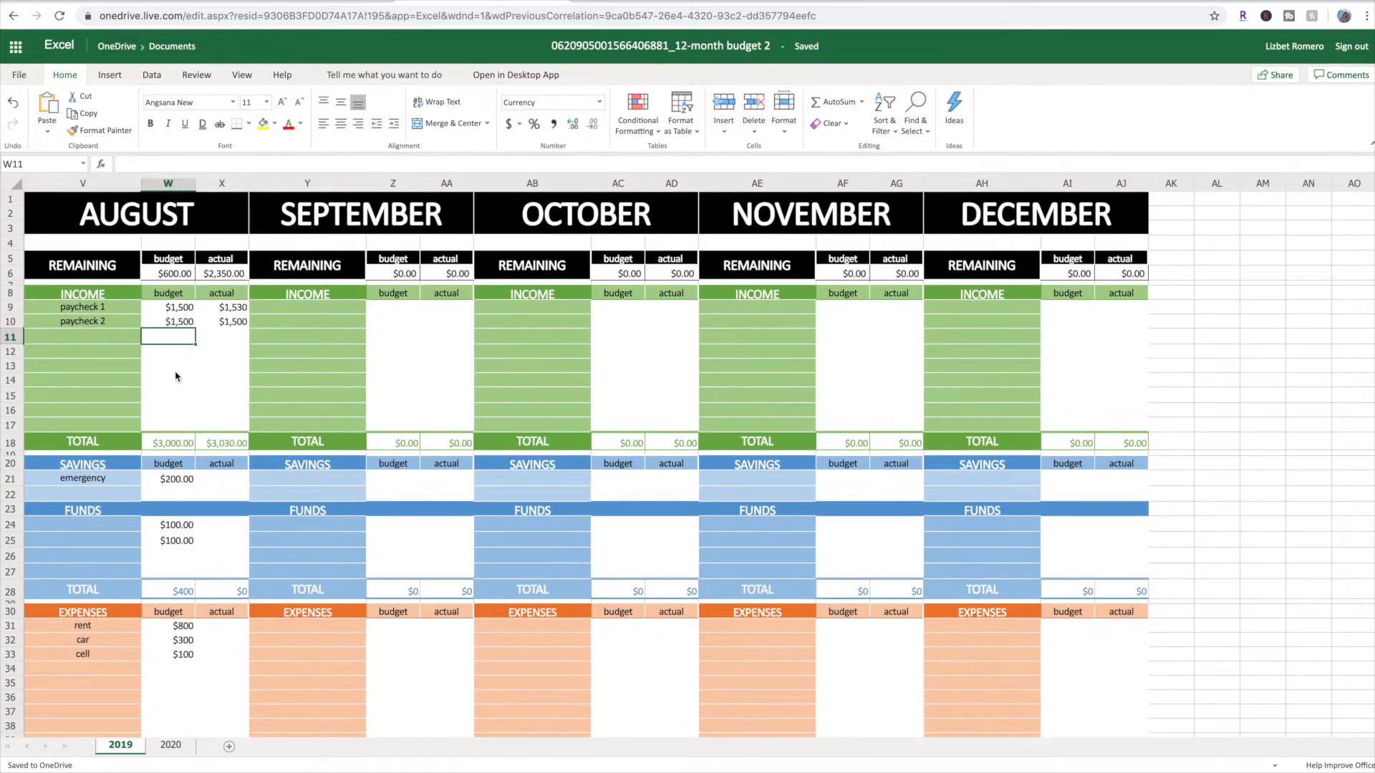
Slightly reduce the height of row 11 in August's INCOME section
mouse_move(16, 344)
mouse_down()
mouse_move(17, 360)
mouse_move(20, 342)
mouse_up()
click(129, 365)
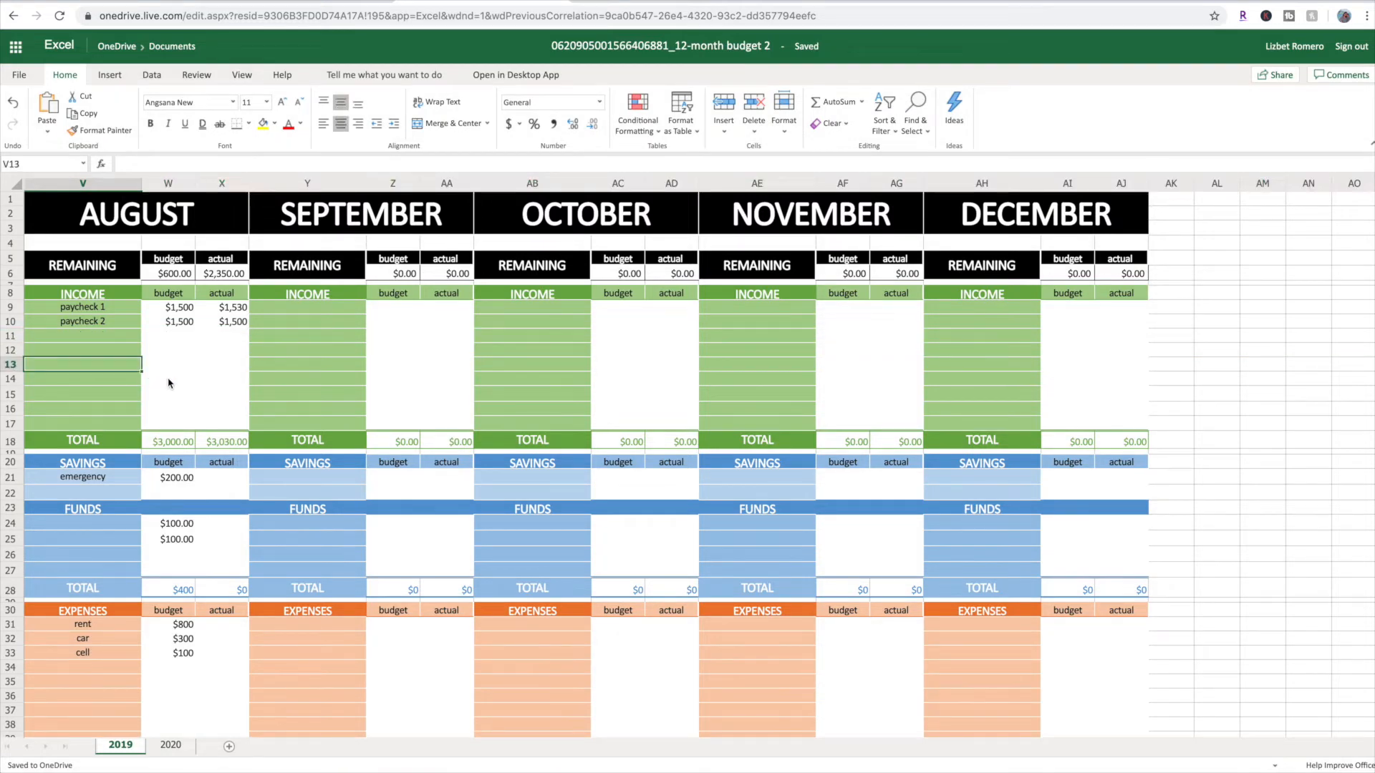
View the fill colors available for August's income column V8:V18, and look over the FUNDS, expenses and variables sections
drag(89, 295, 93, 441)
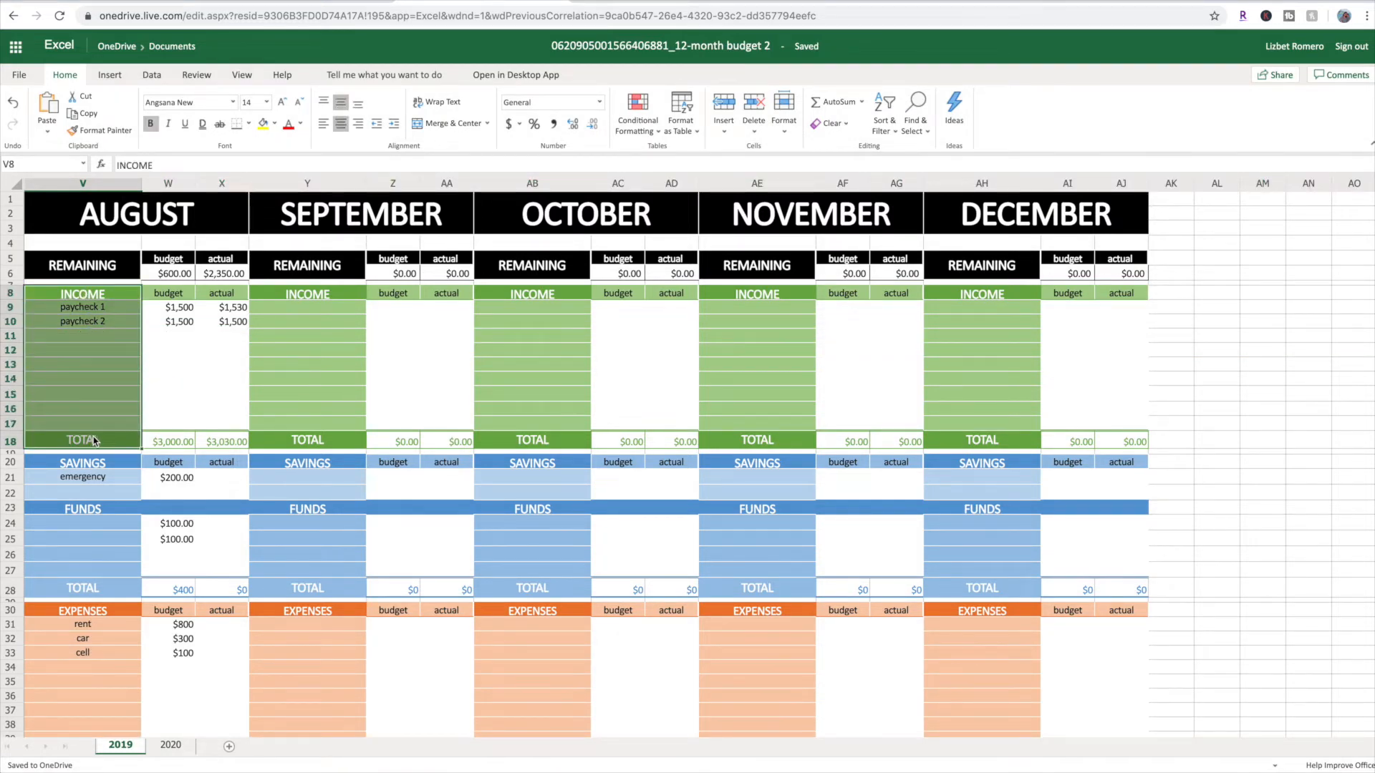
click(276, 125)
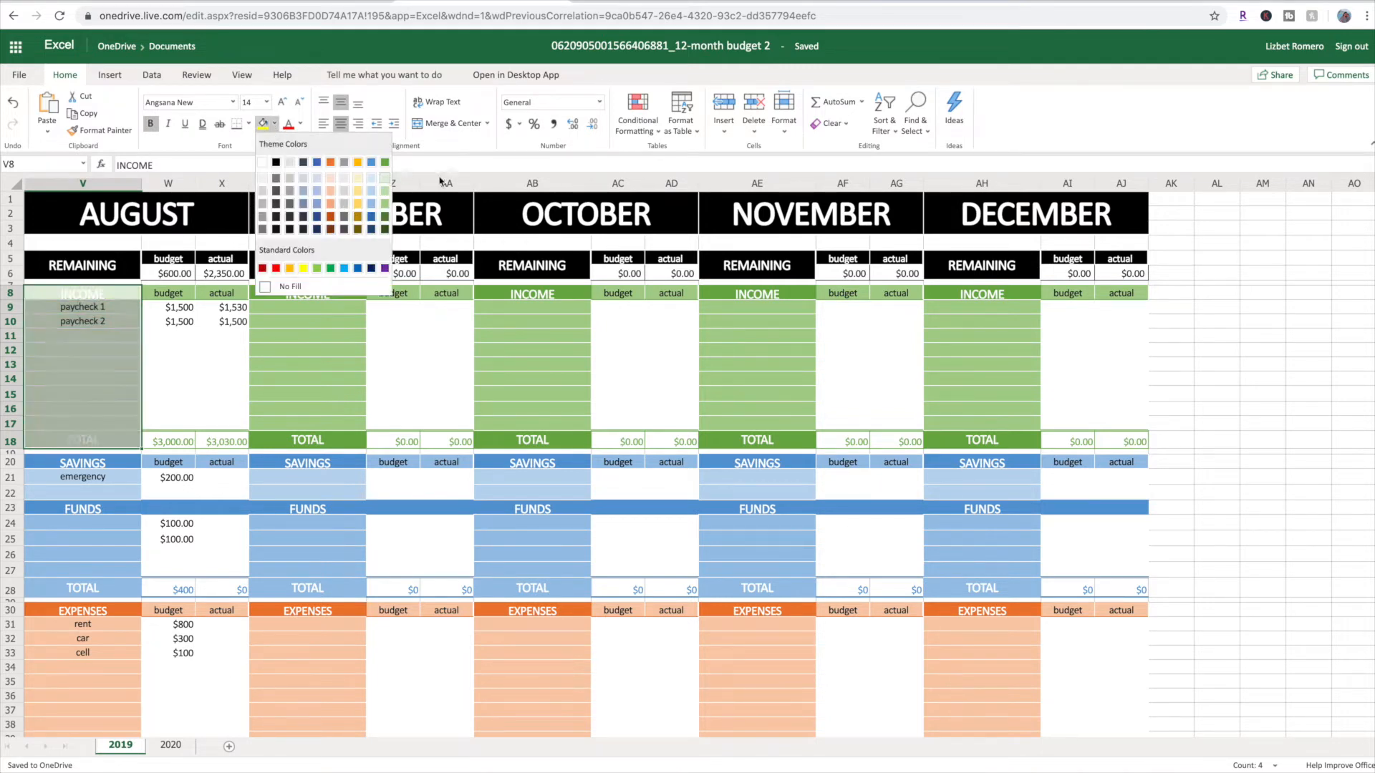
click(452, 154)
click(74, 503)
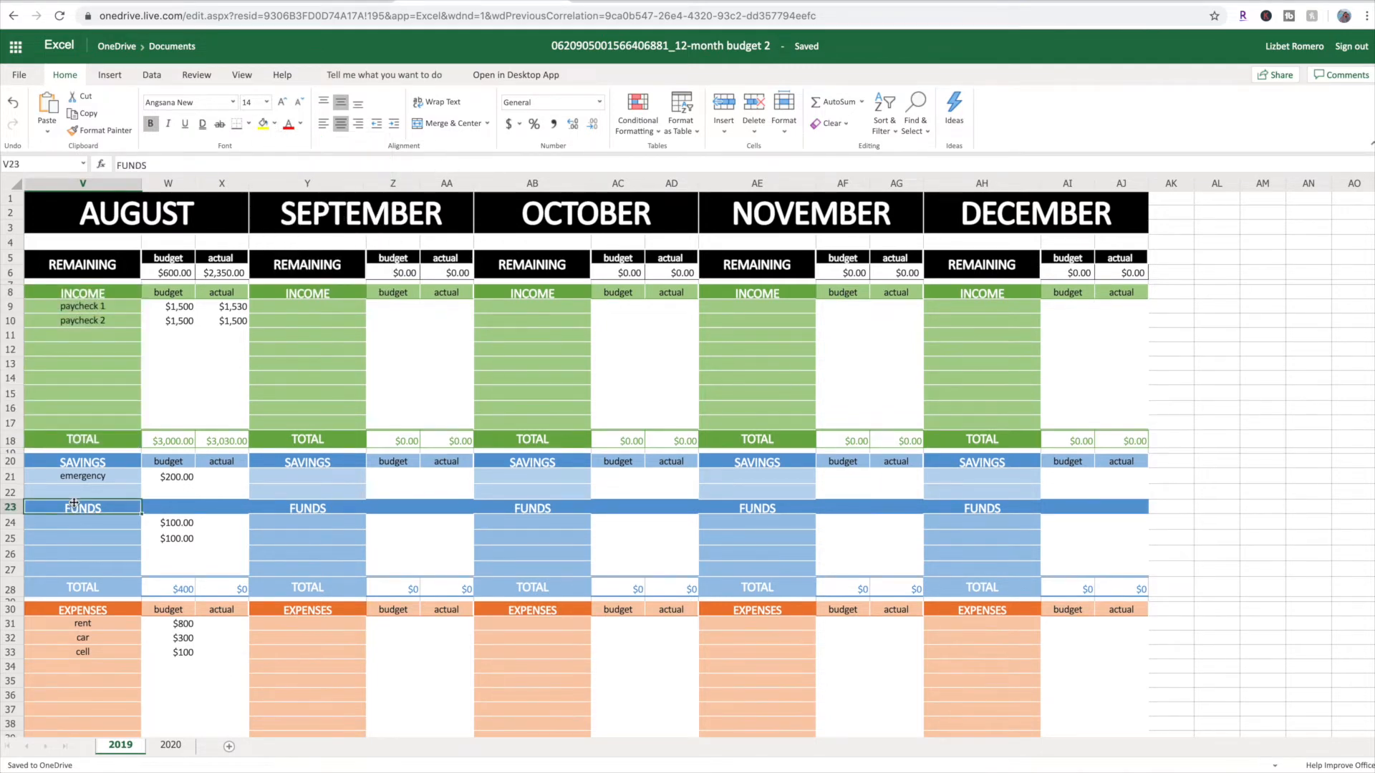
scroll(74, 504, down, 12)
scroll(75, 506, up, 6)
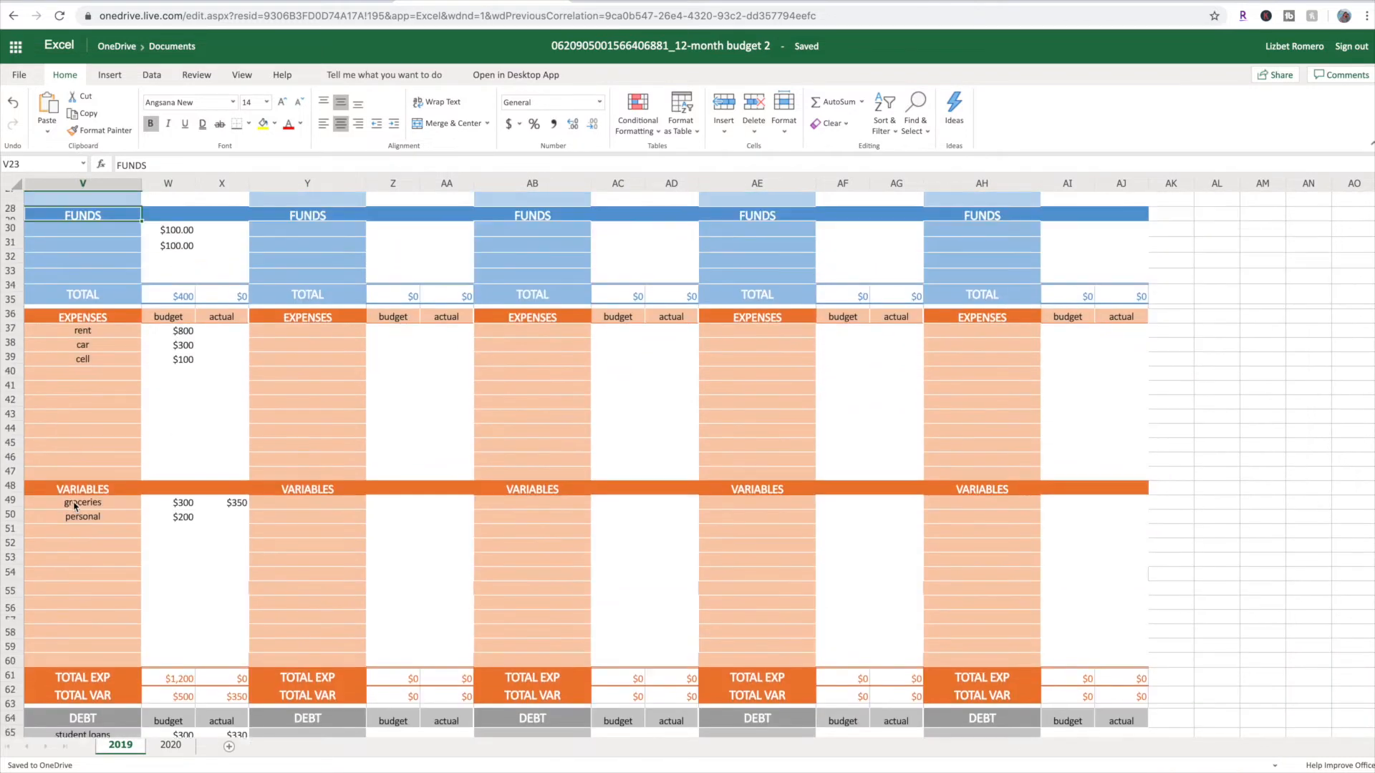
scroll(74, 506, up, 5)
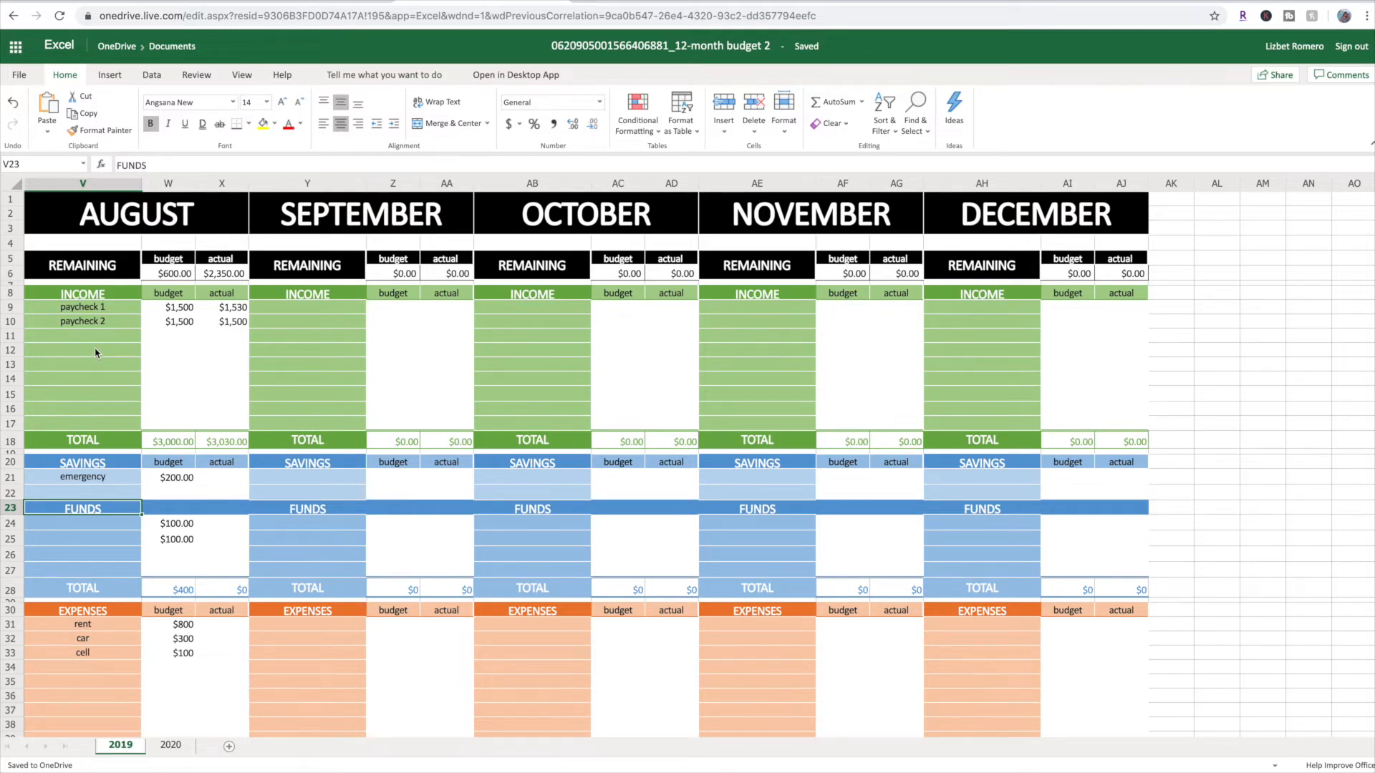
Look over the monthly columns of the 2019 sheet from August back to January, including January's sample income, savings, funds and expense entries
click(21, 186)
click(72, 185)
scroll(251, 352, left, 20)
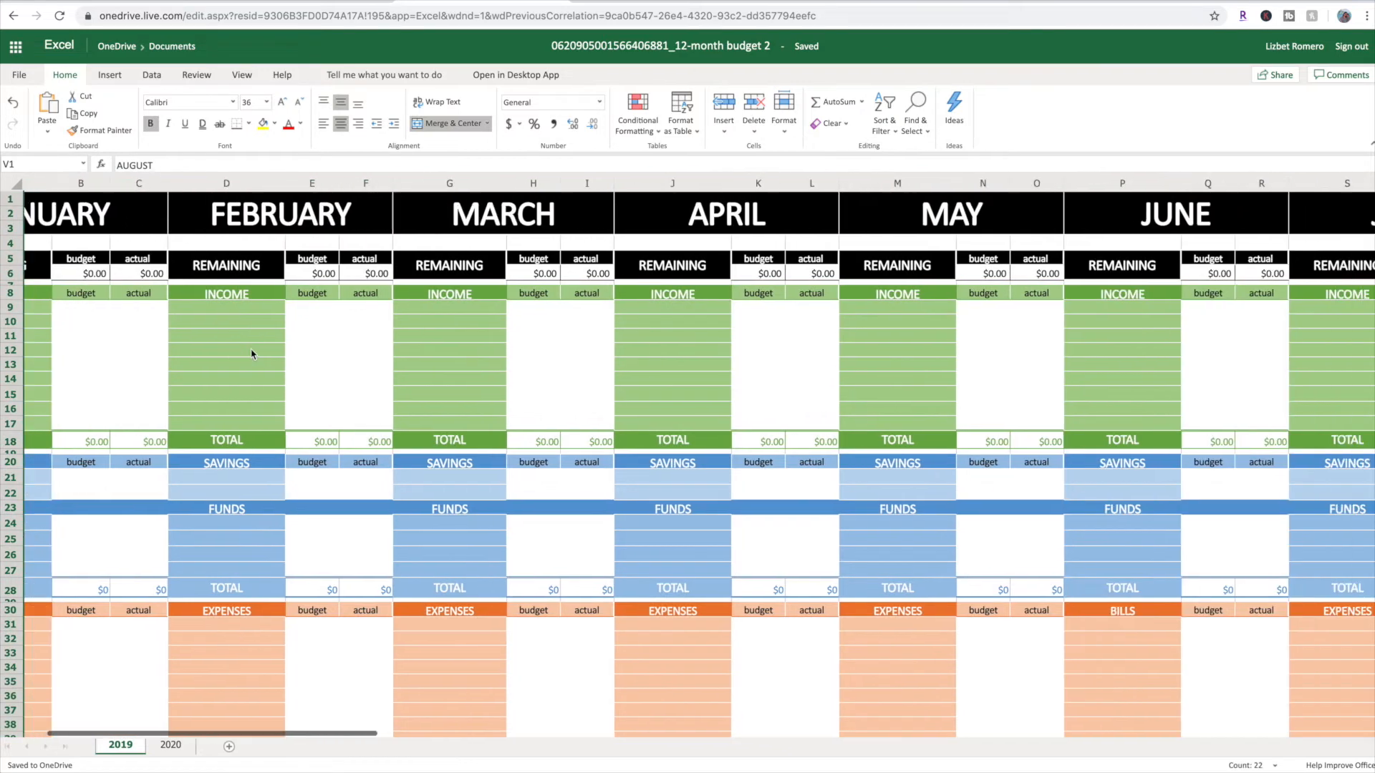
scroll(252, 353, left, 2)
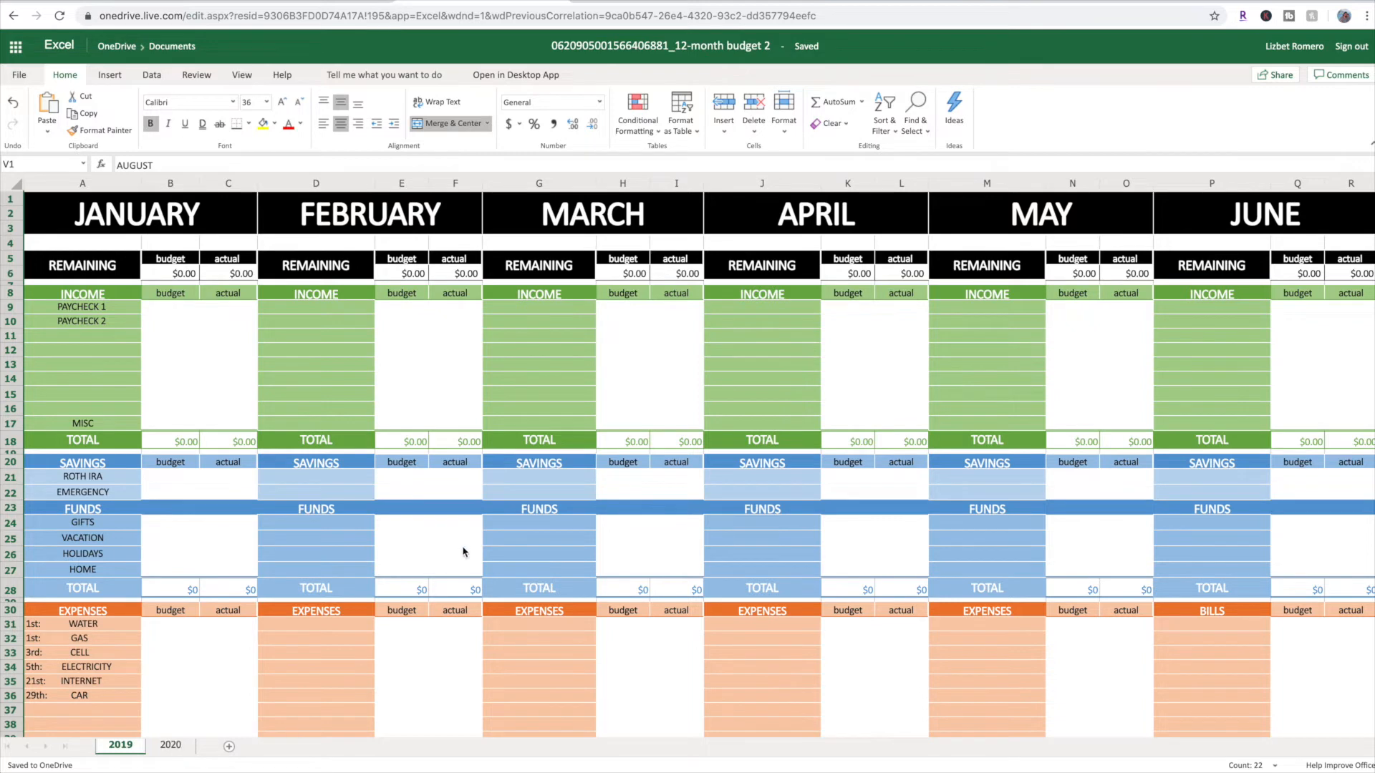
scroll(459, 476, right, 1)
scroll(509, 475, right, 1)
scroll(358, 437, left, 2)
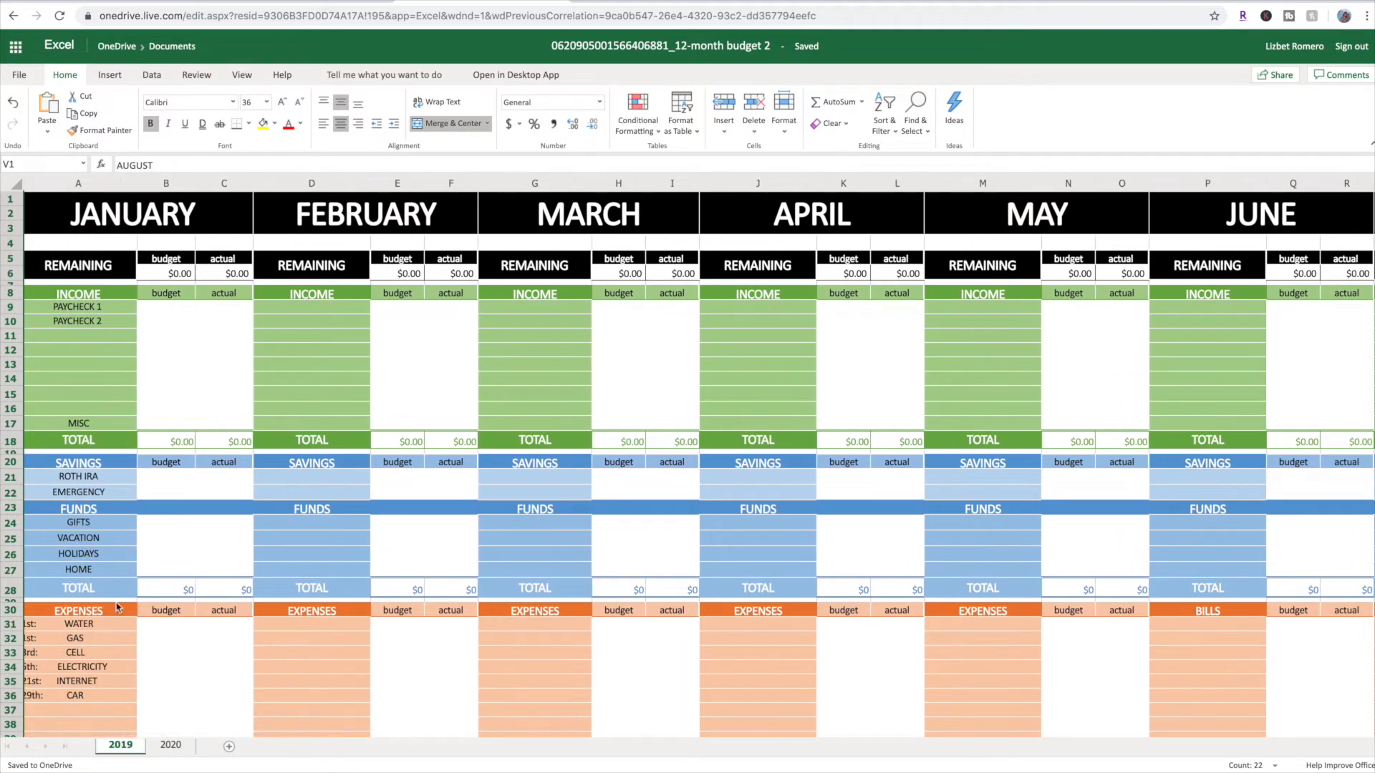
scroll(125, 610, down, 1)
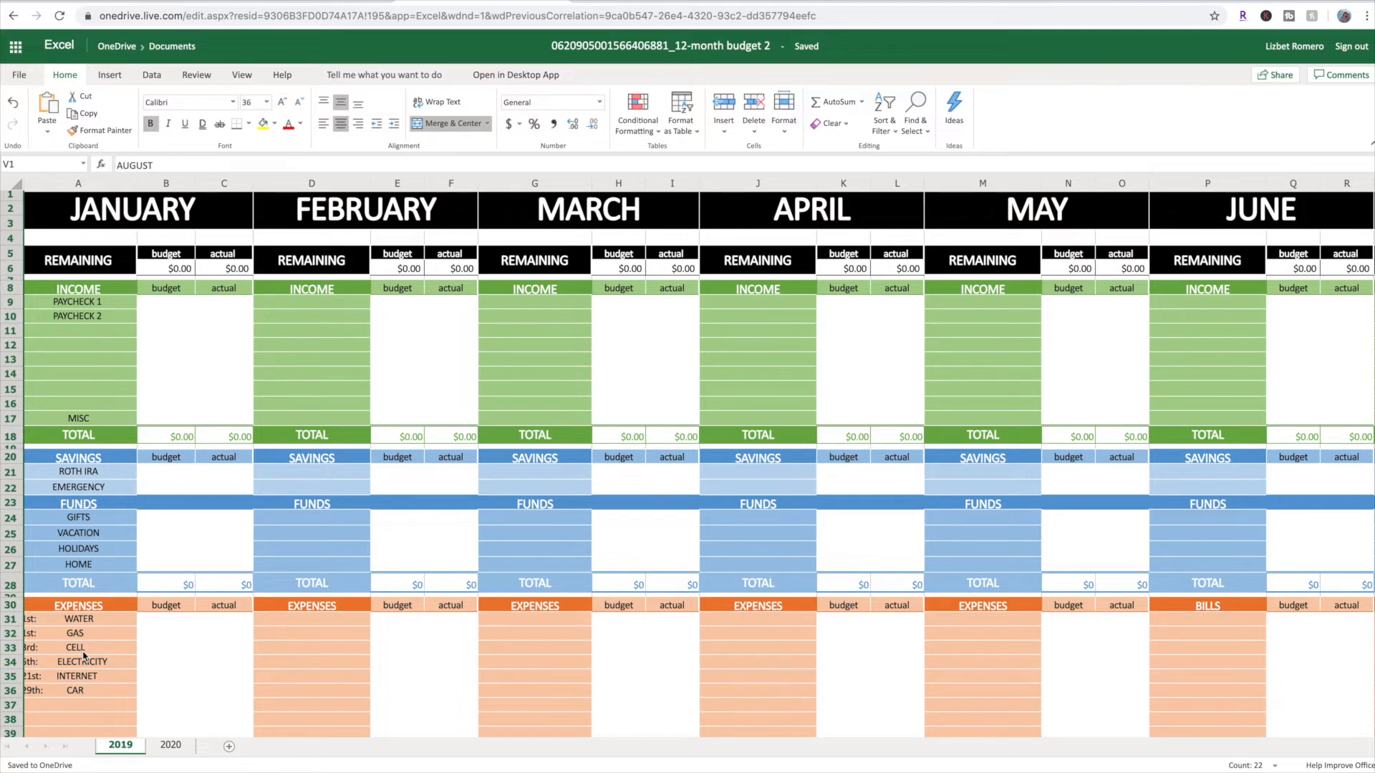
scroll(93, 662, left, 1)
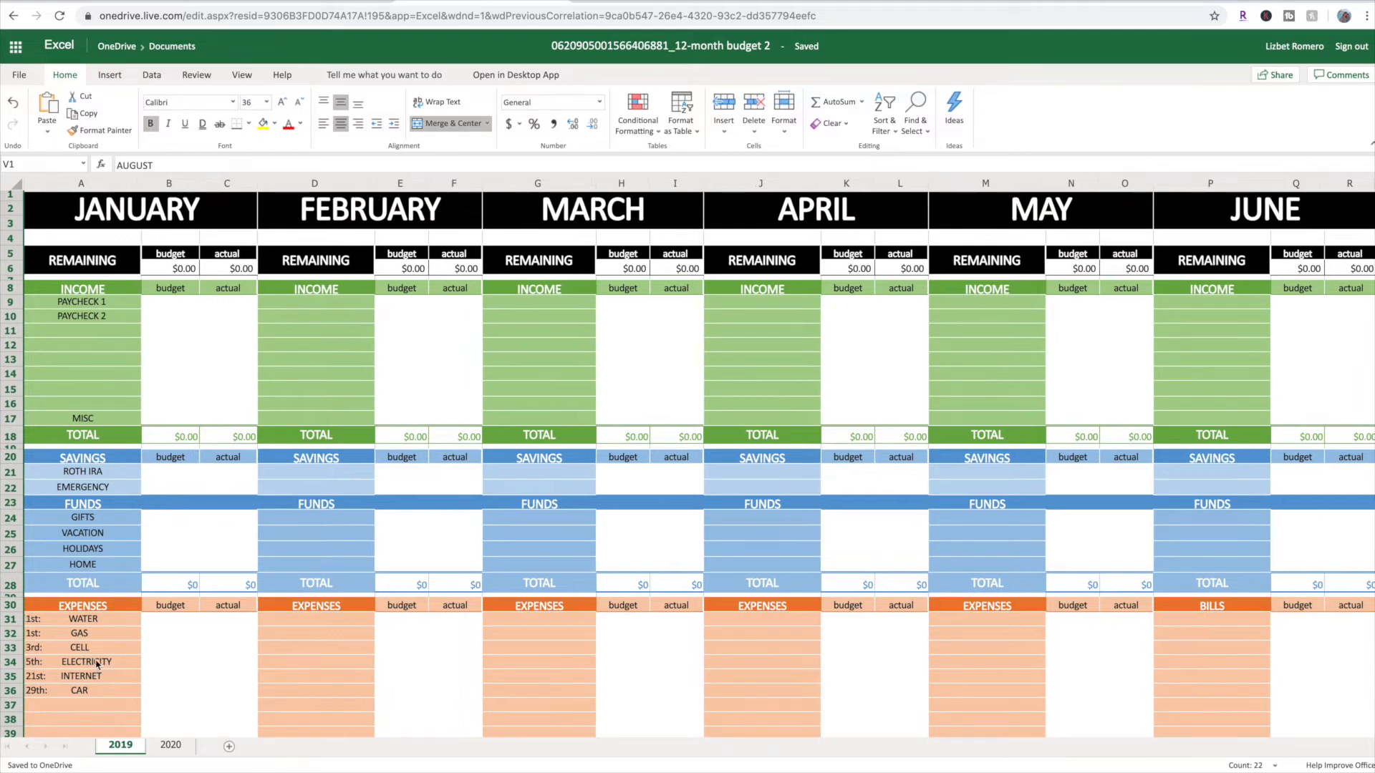
Duplicate the 2020 sheet, name the copy 2021, and place it after the 2020 sheet
click(171, 745)
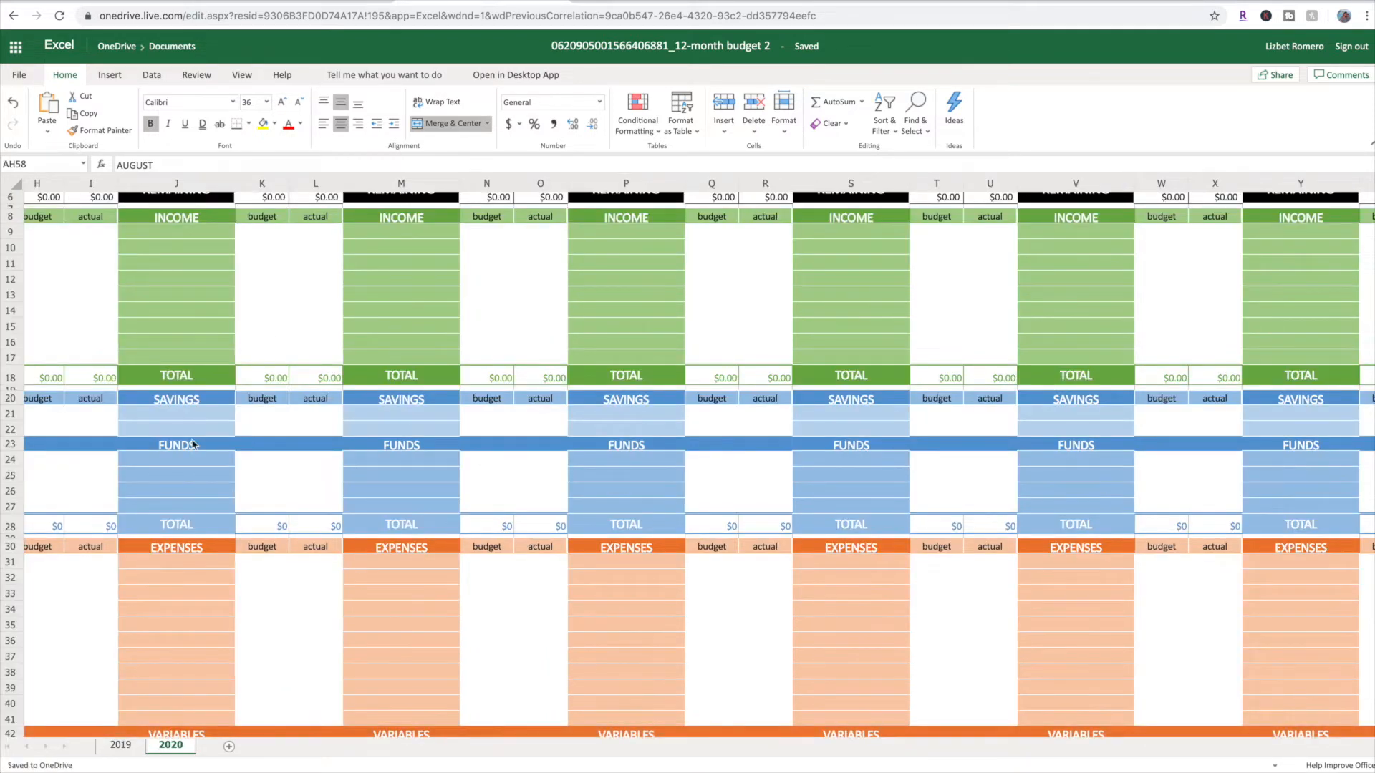
scroll(197, 444, up, 2)
scroll(115, 637, down, 2)
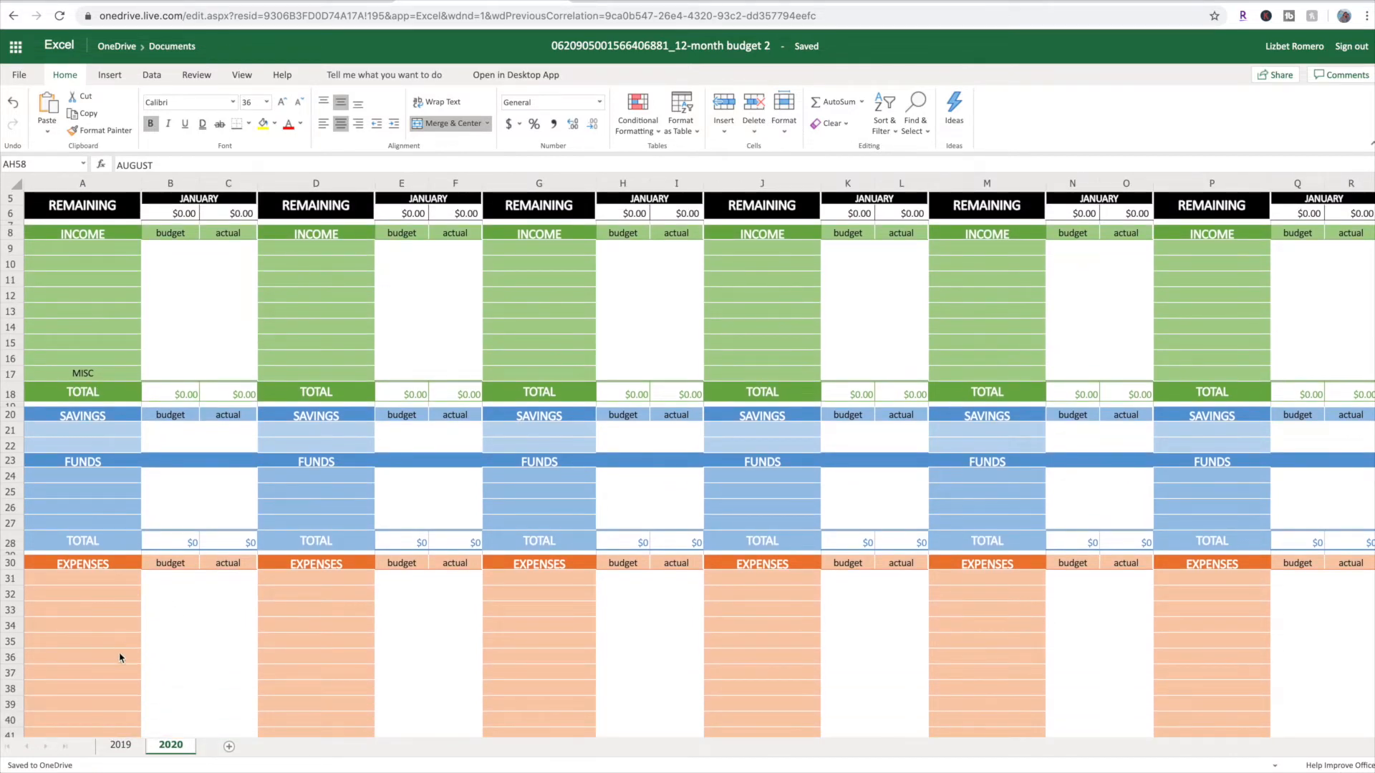
right_click(176, 746)
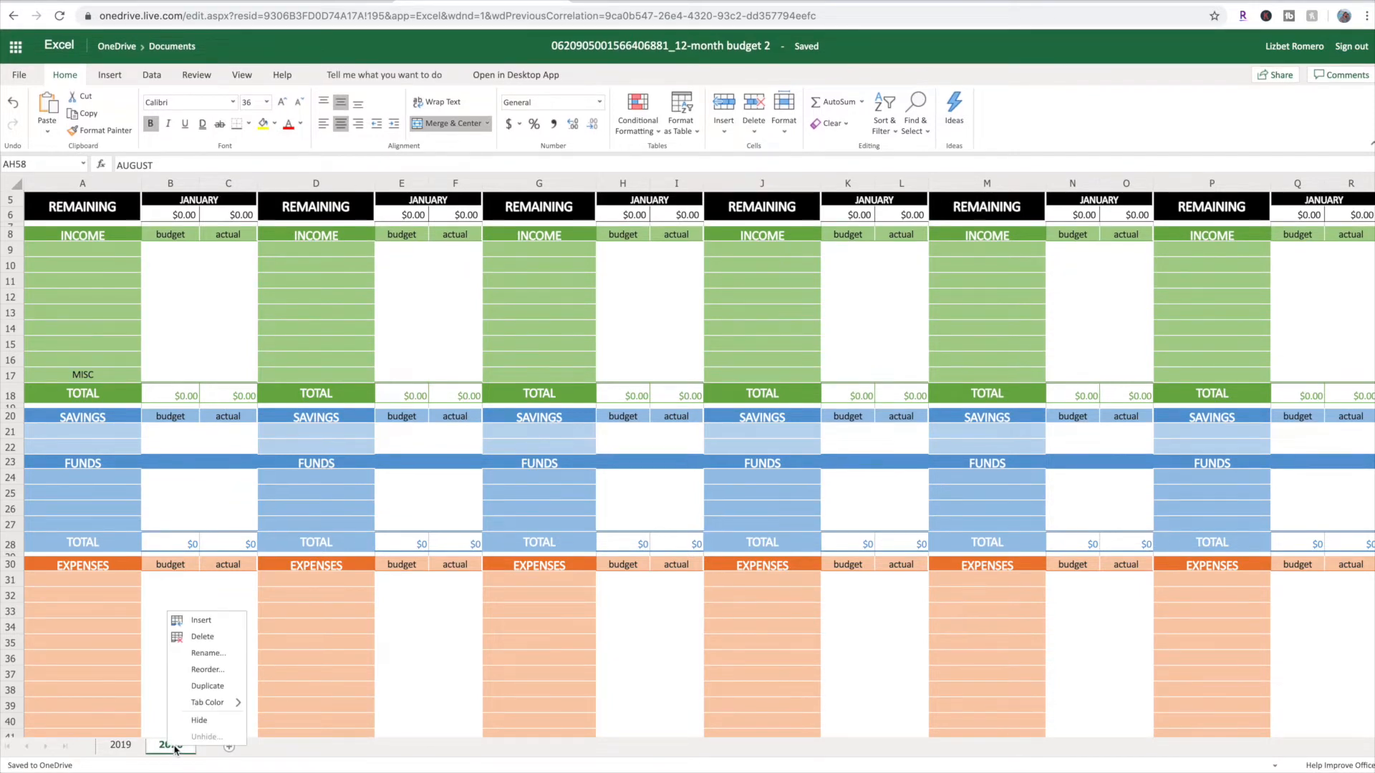
click(208, 687)
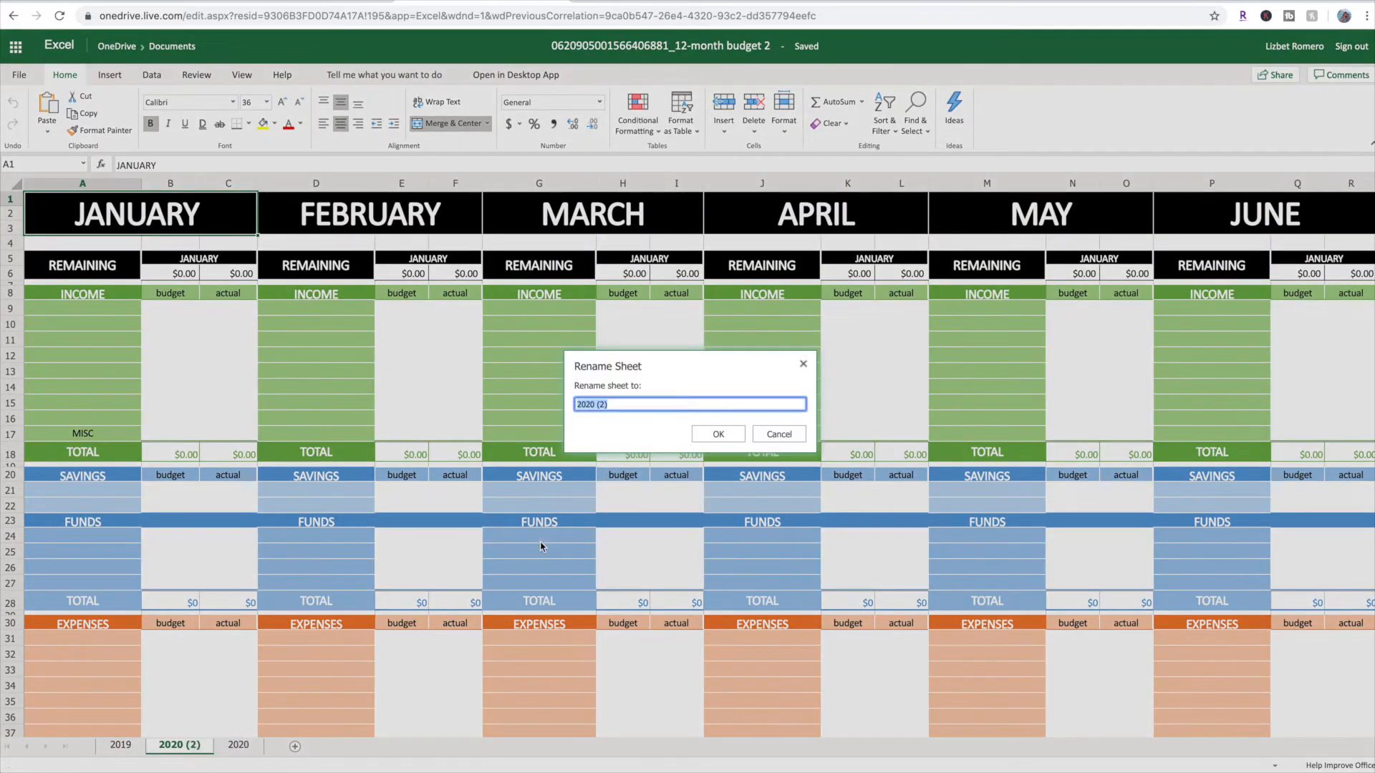
key(BackSpace)
click(723, 432)
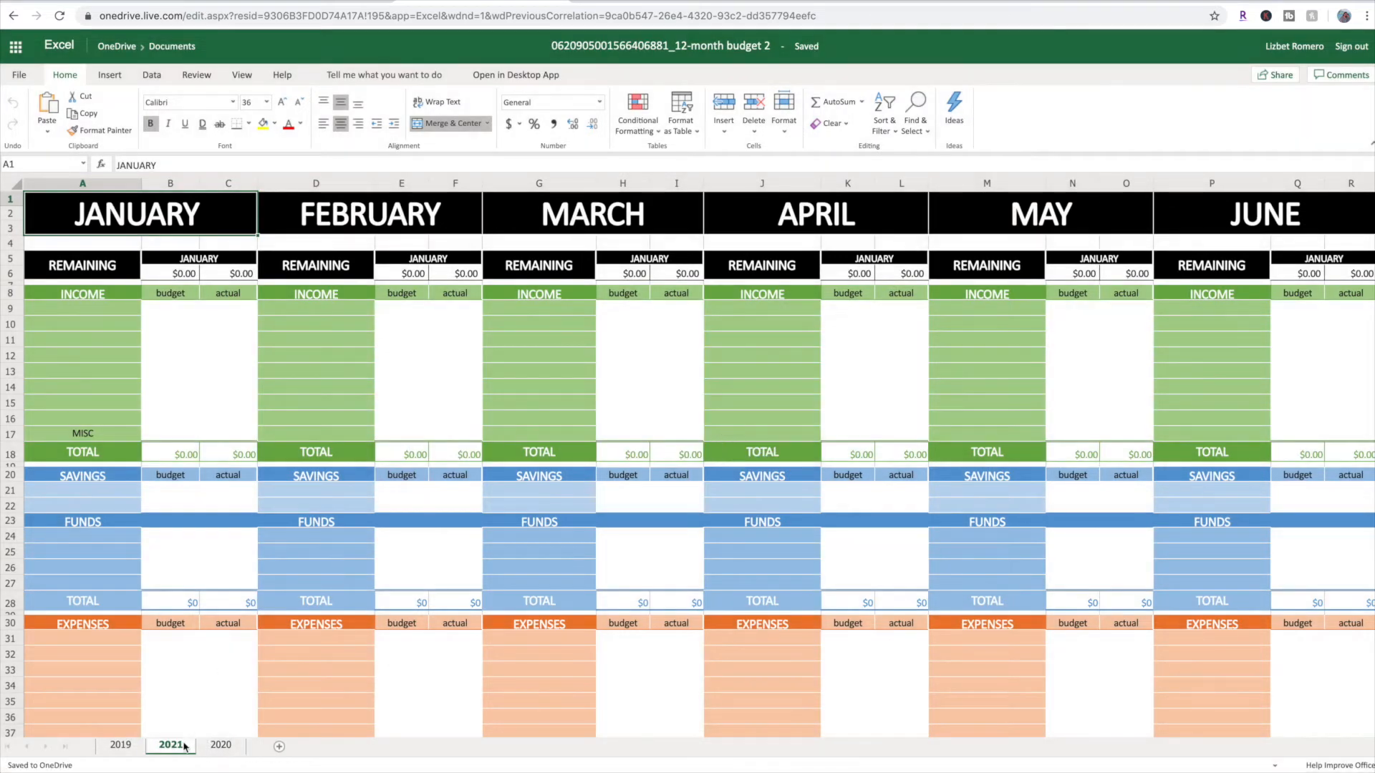
drag(176, 746, 234, 748)
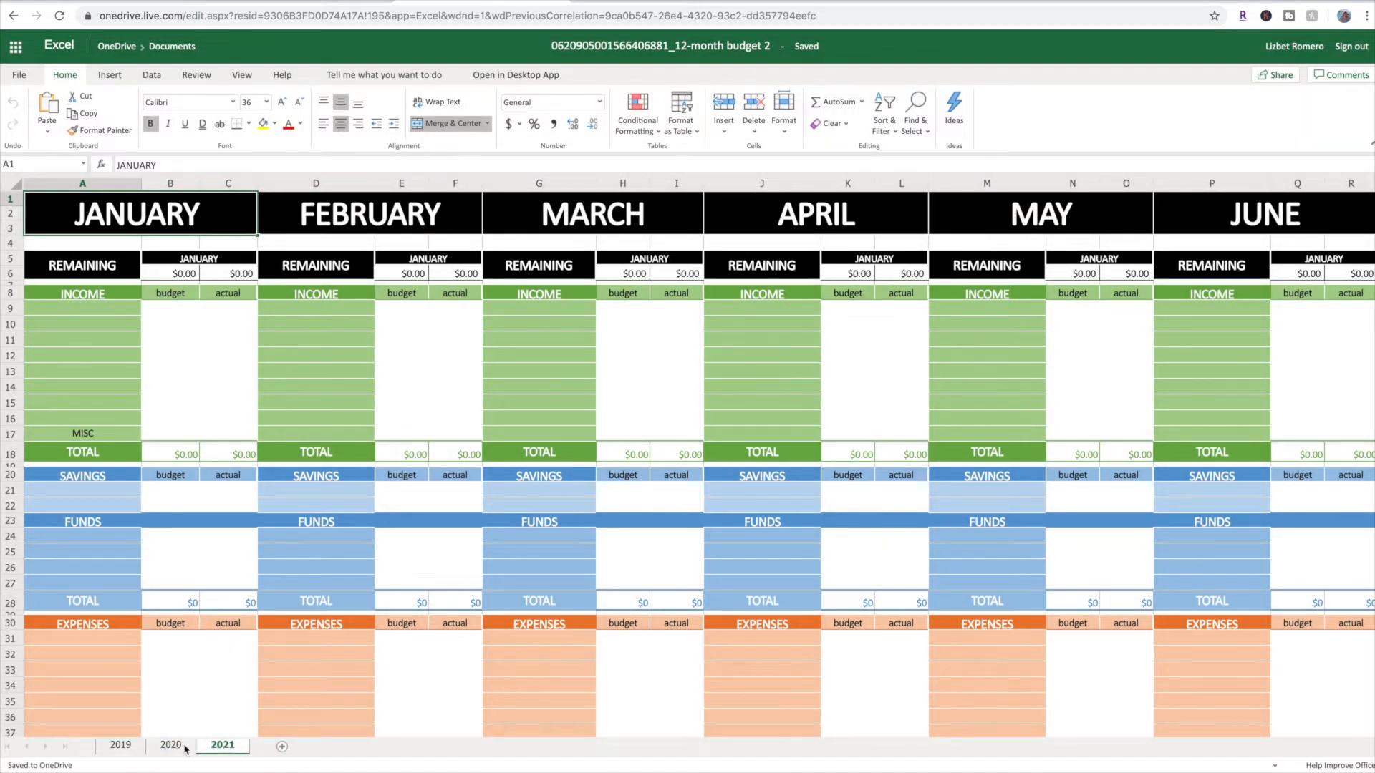
Delete the 2021 sheet from the workbook
right_click(225, 749)
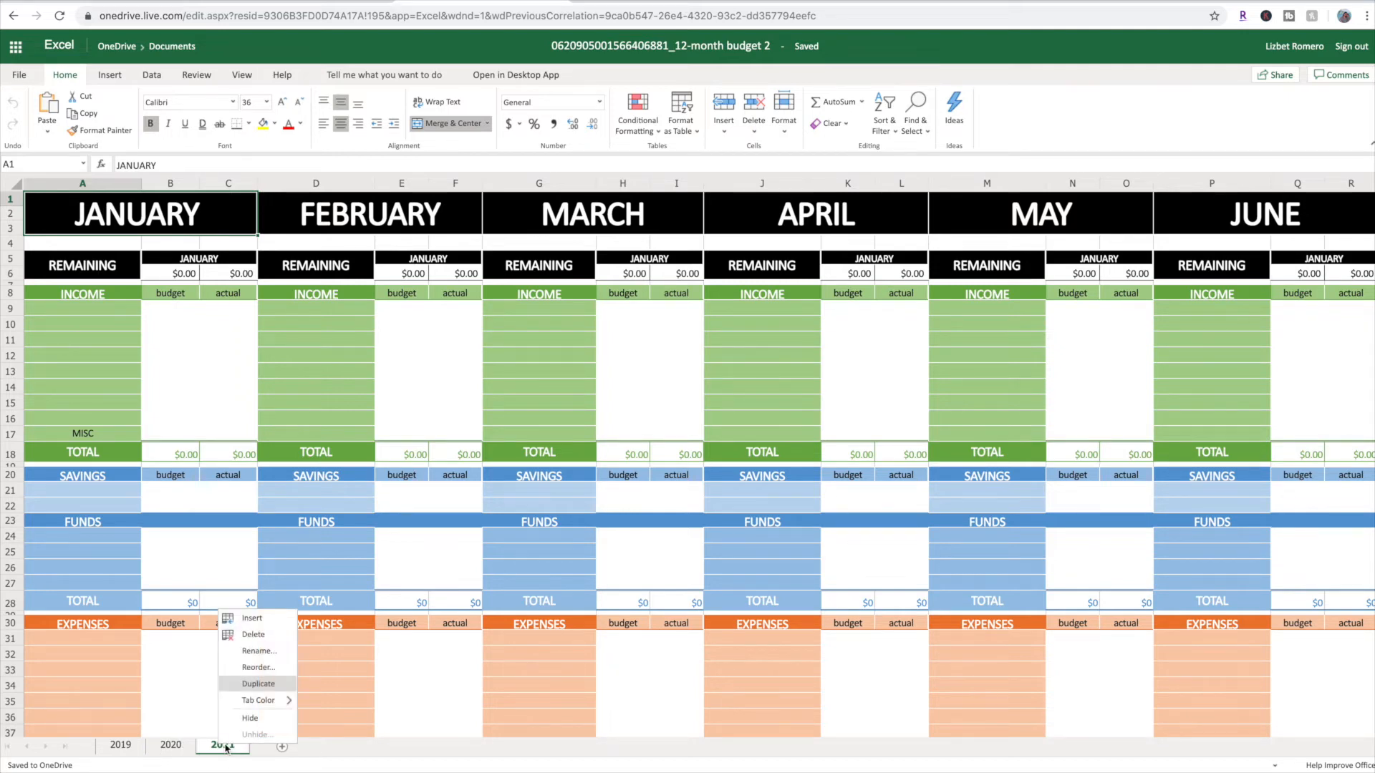
click(254, 635)
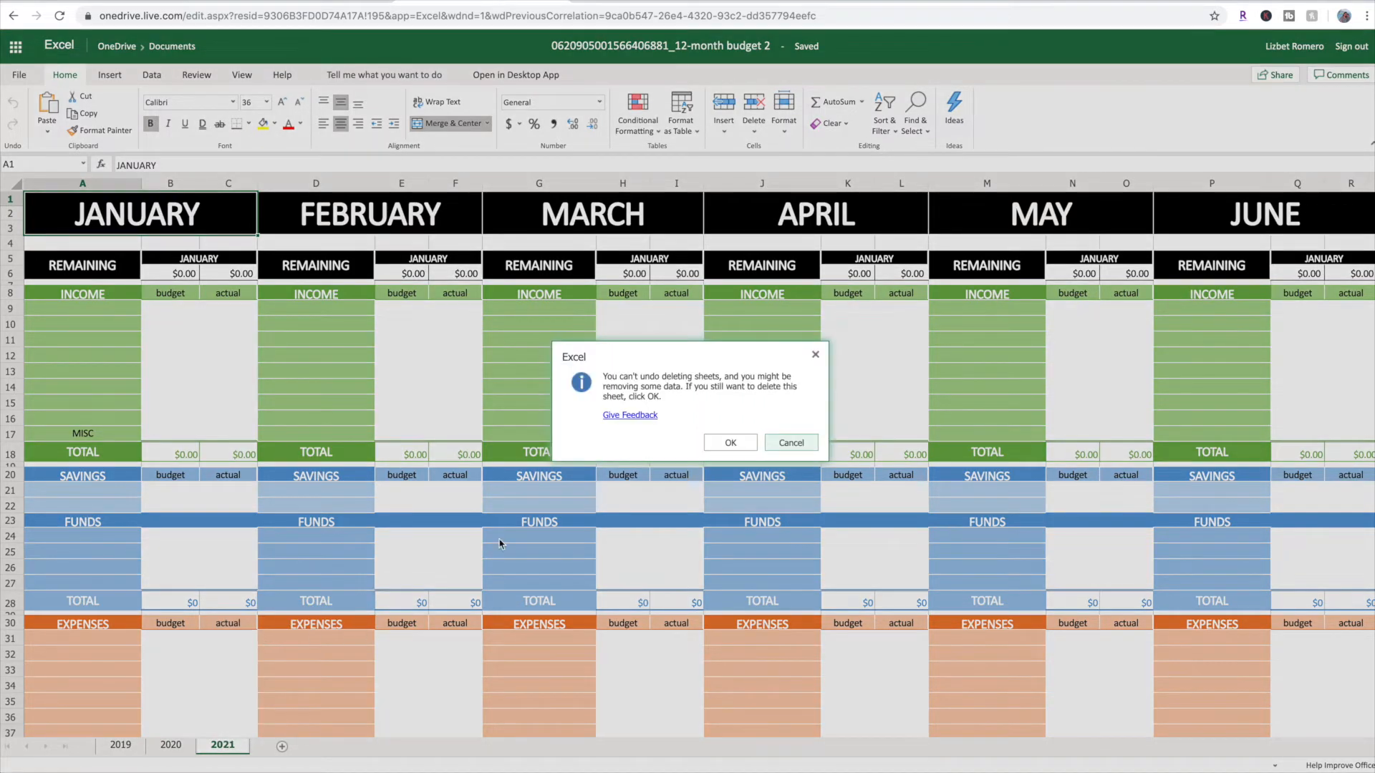
click(730, 443)
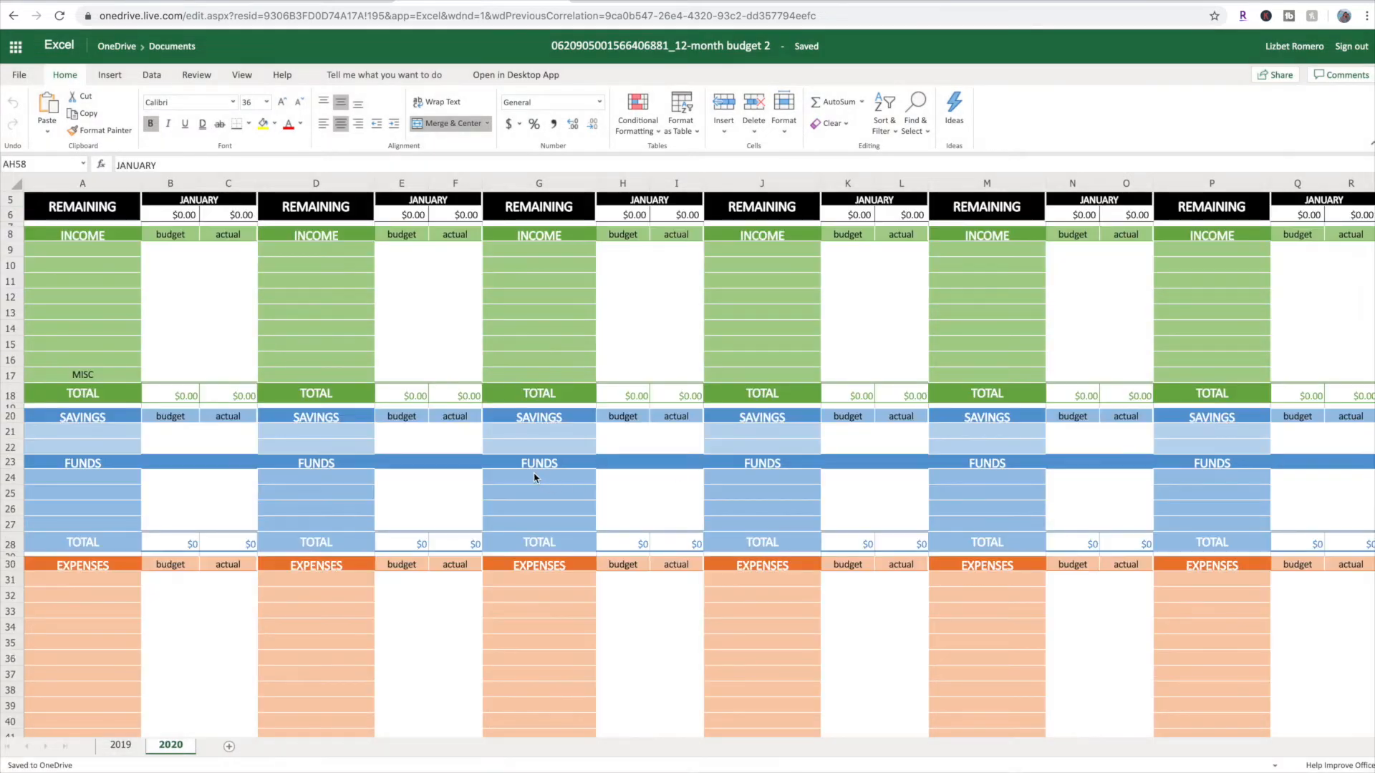
Examine the 2020 sheet across January to December and from the income section down to the debt section
scroll(537, 466, up, 2)
scroll(545, 464, right, 10)
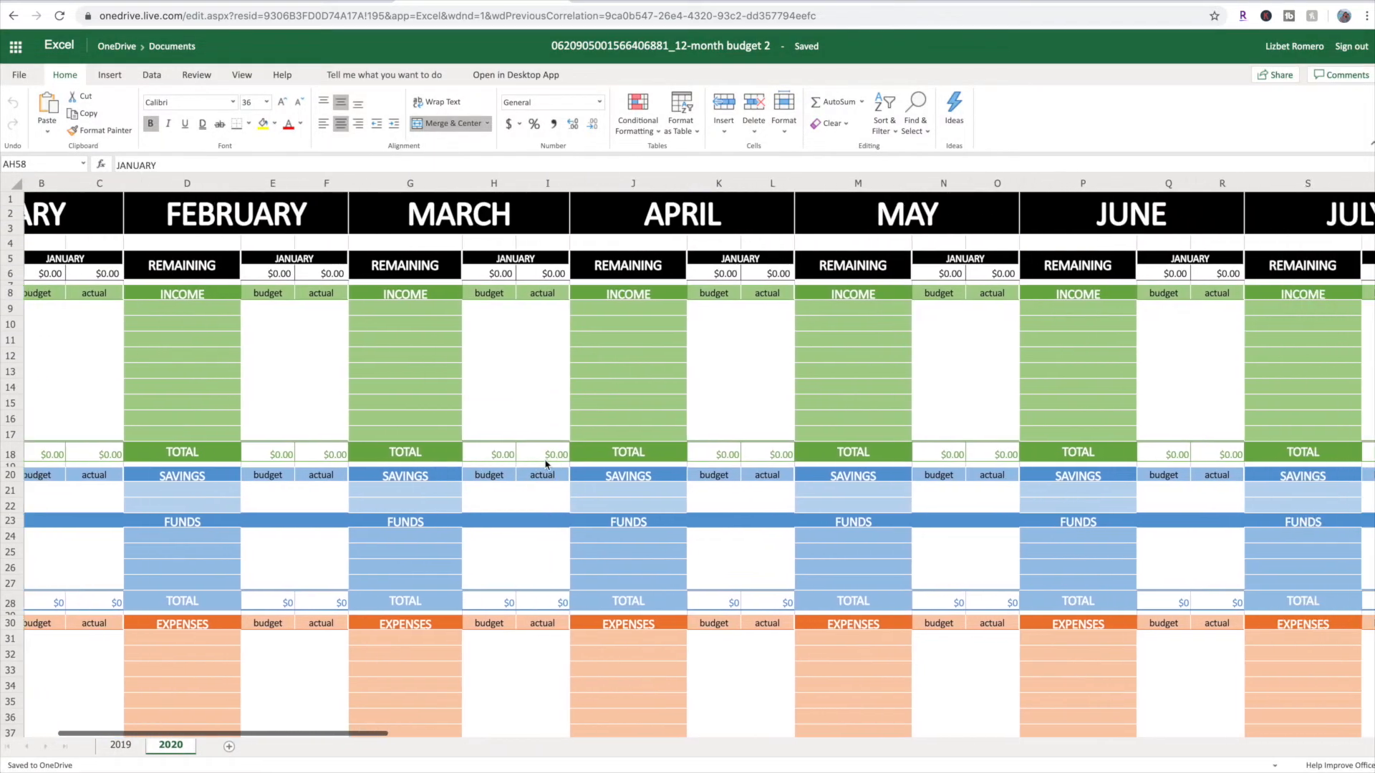
scroll(542, 467, right, 8)
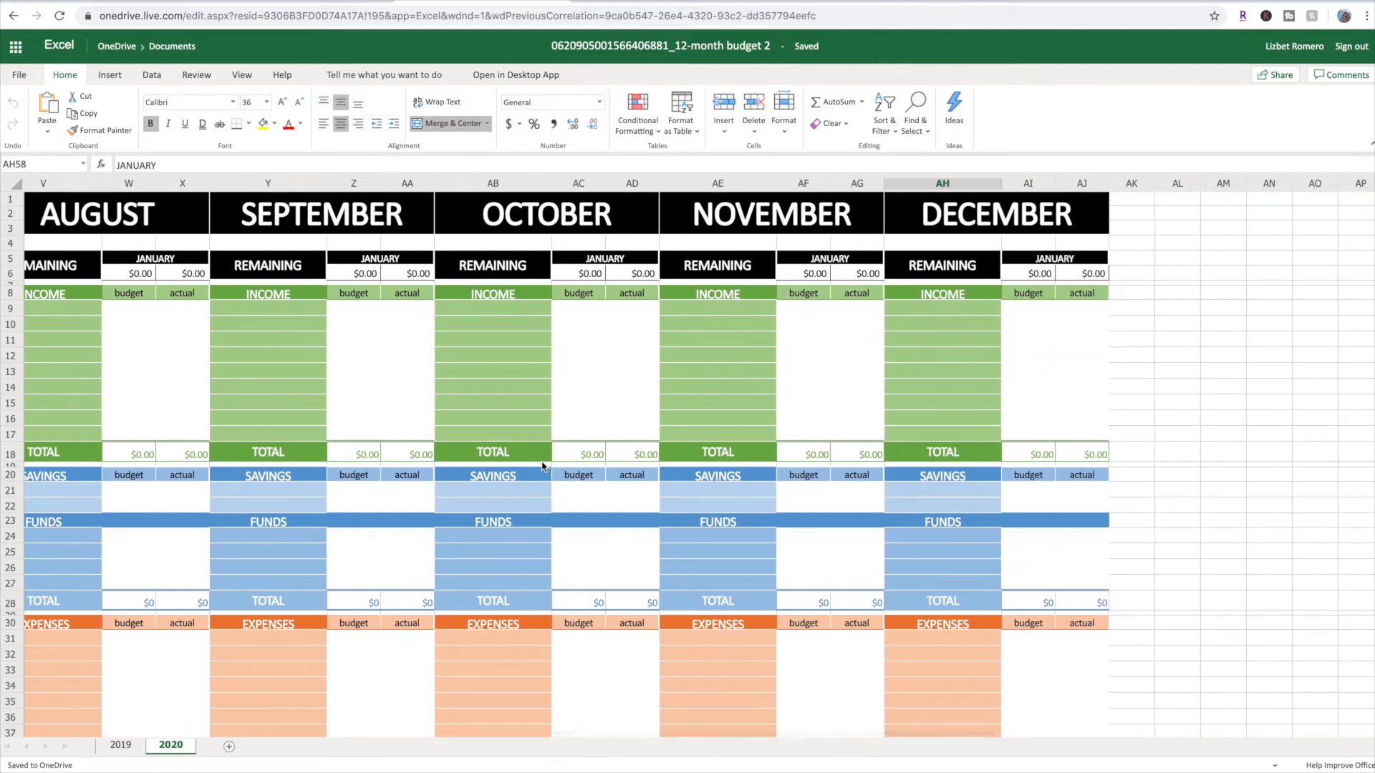
scroll(542, 467, left, 14)
scroll(542, 467, left, 4)
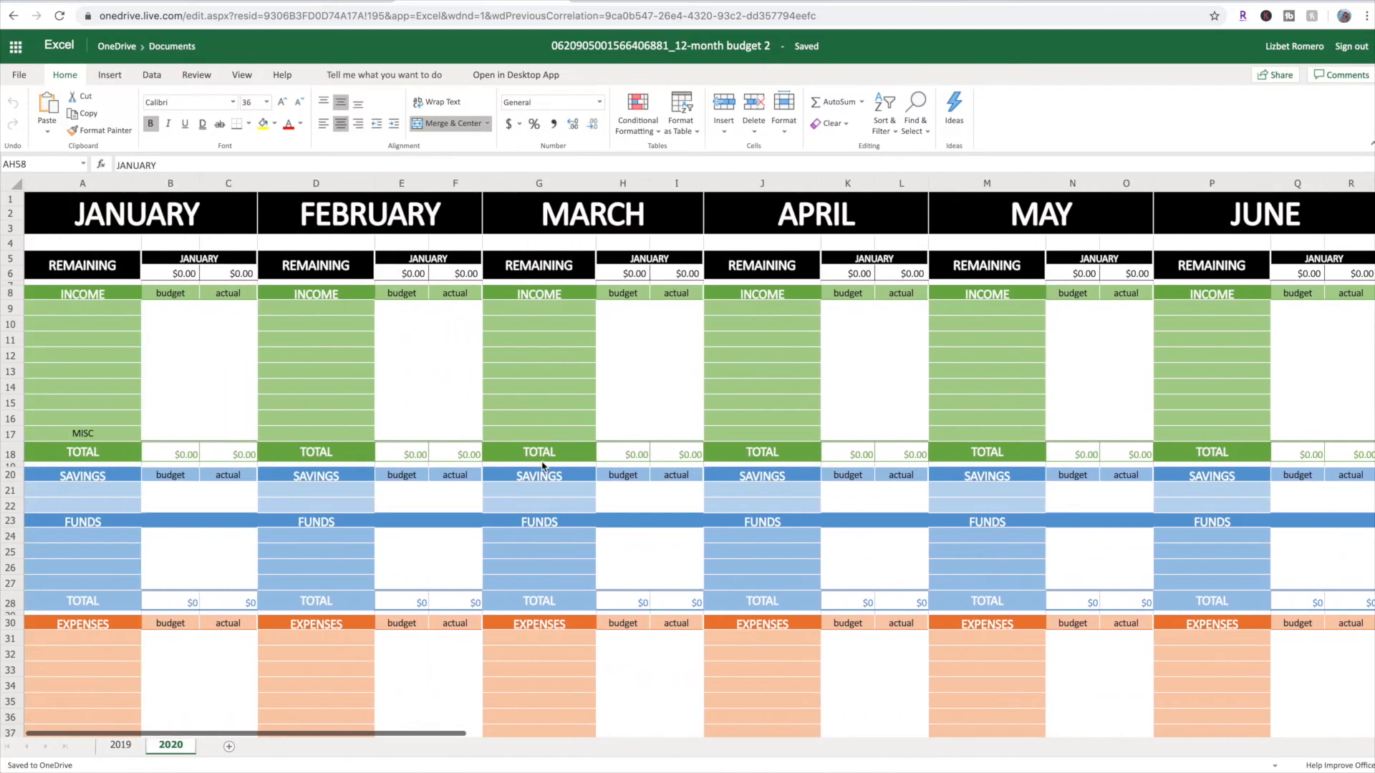
scroll(63, 572, down, 12)
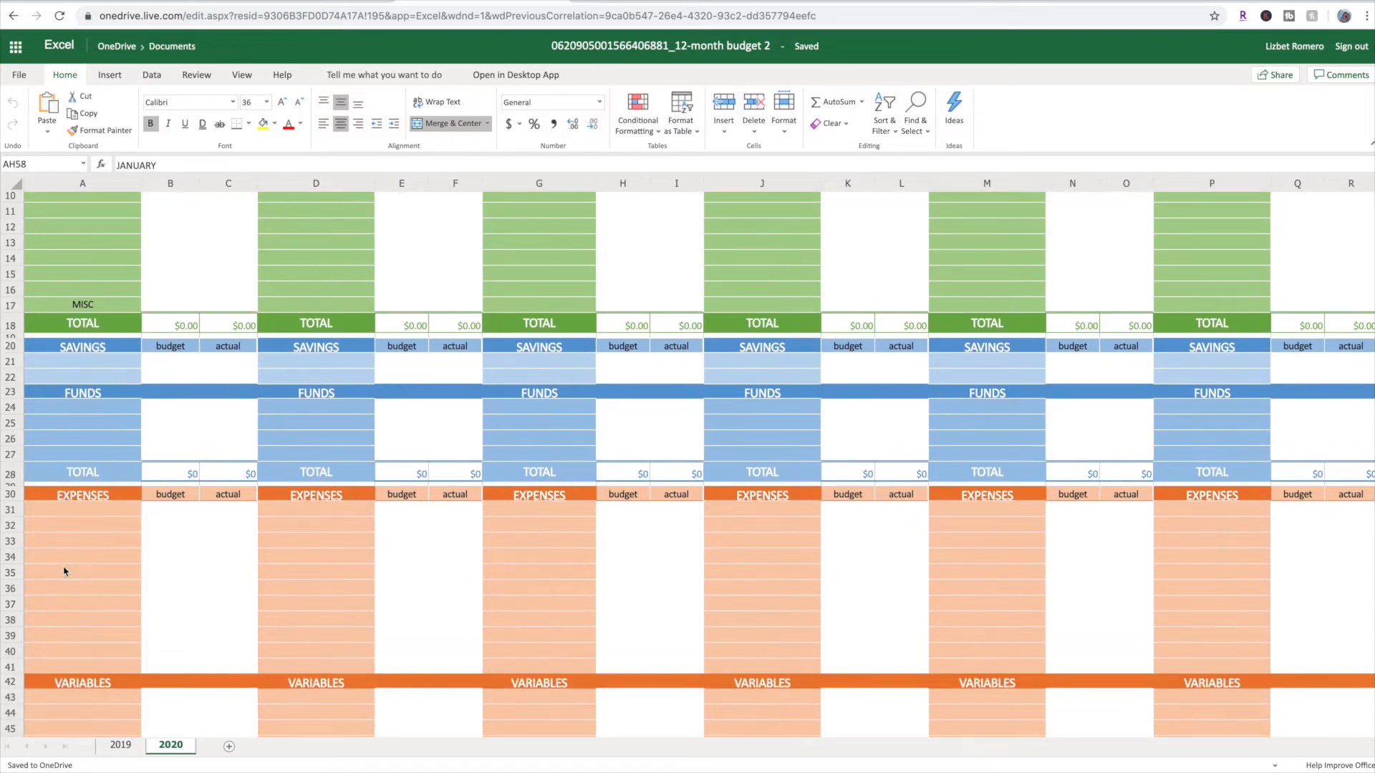
scroll(63, 571, down, 3)
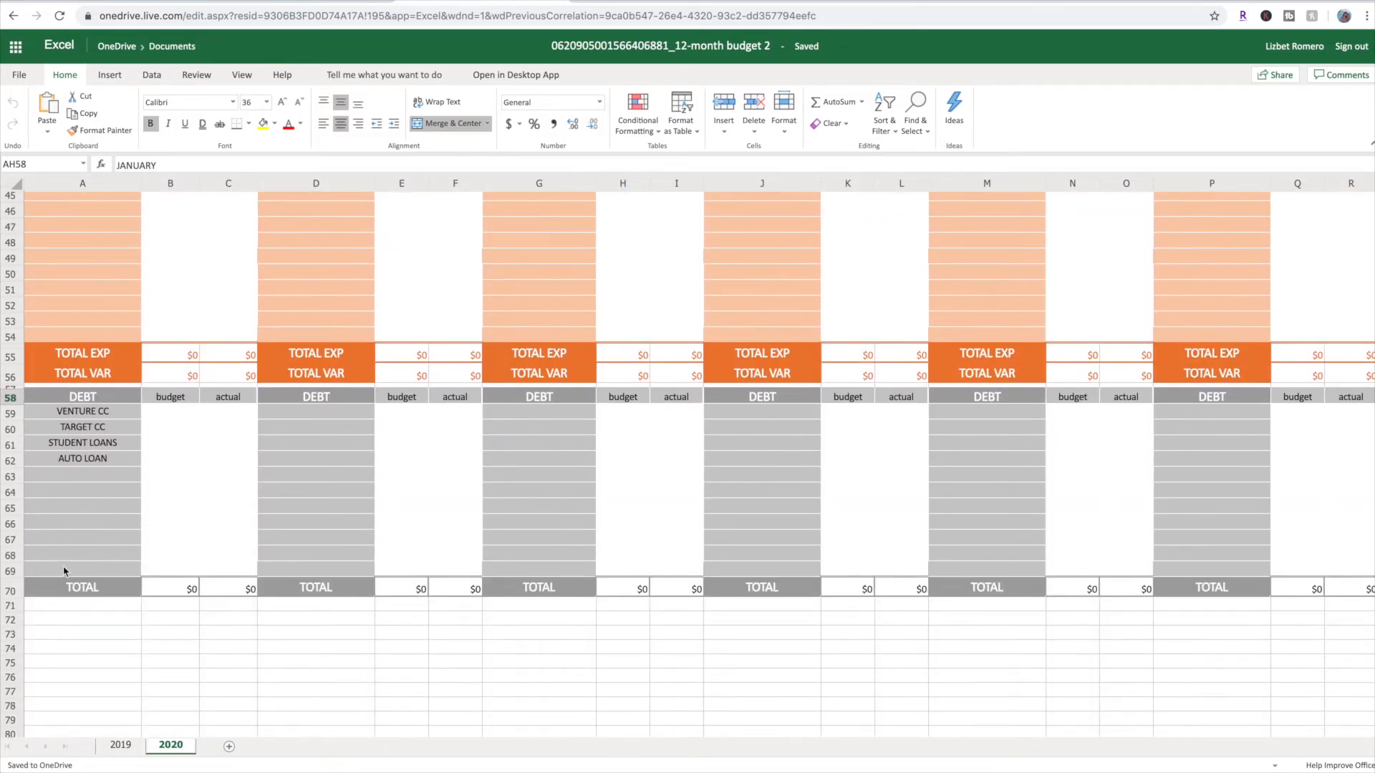
scroll(81, 565, up, 15)
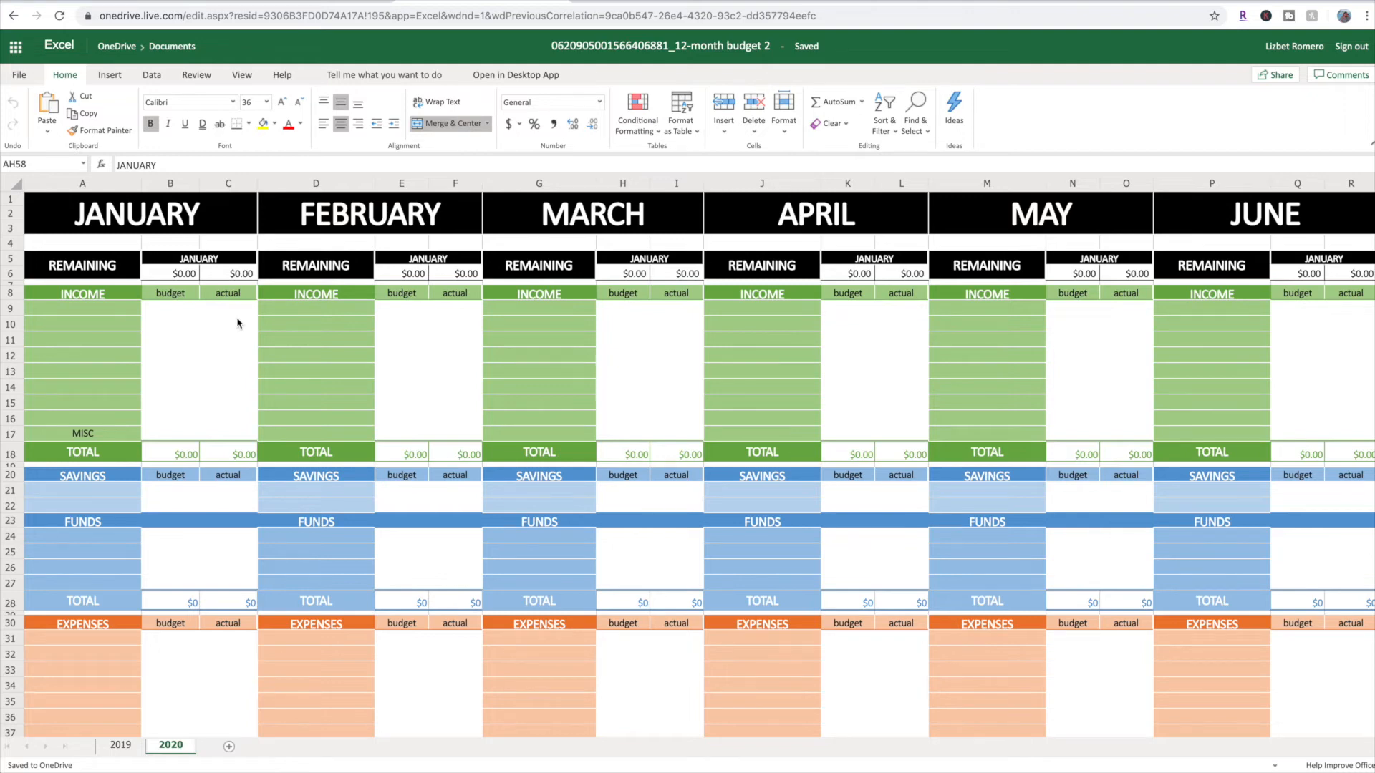
Switch to Google Drive and upload the "12-month budget 2" Excel file from the desktop to My Drive
click(285, 5)
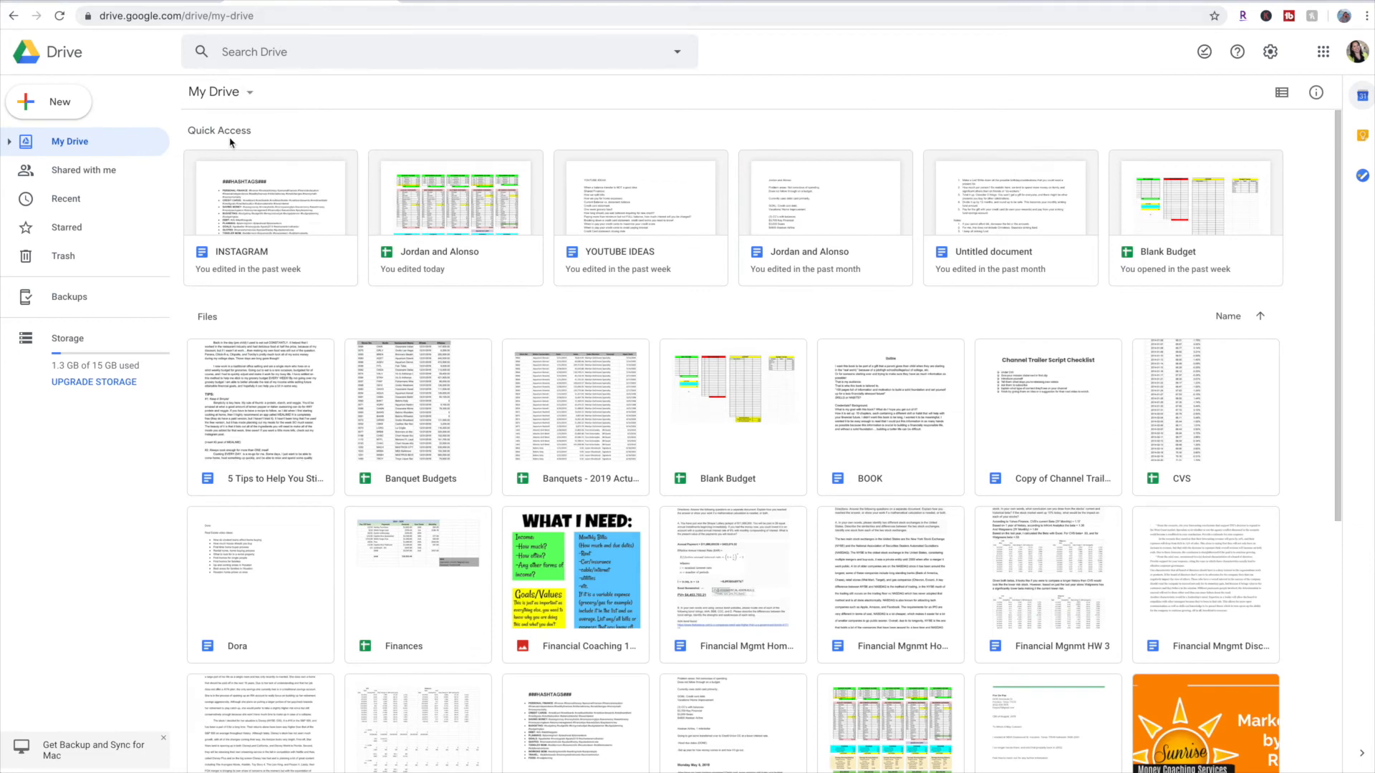
click(228, 93)
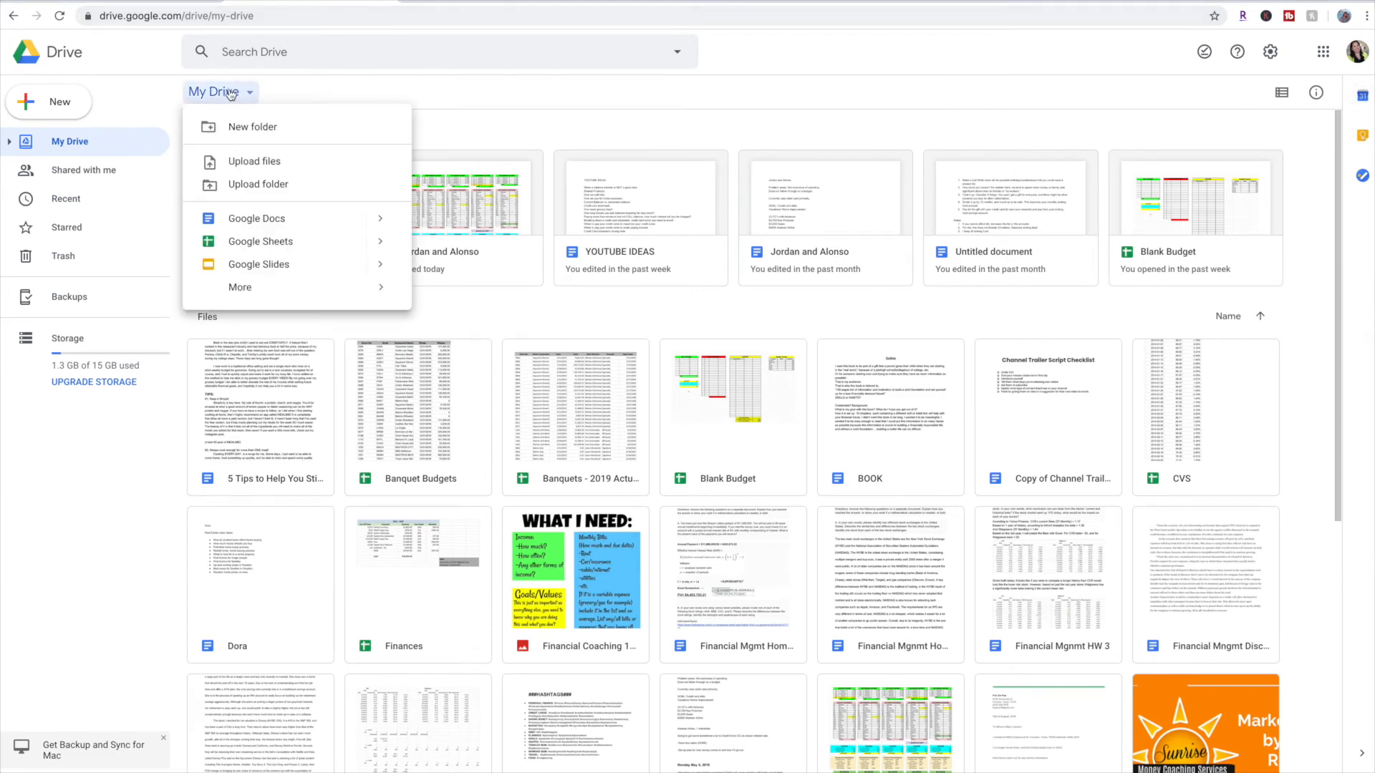
click(258, 163)
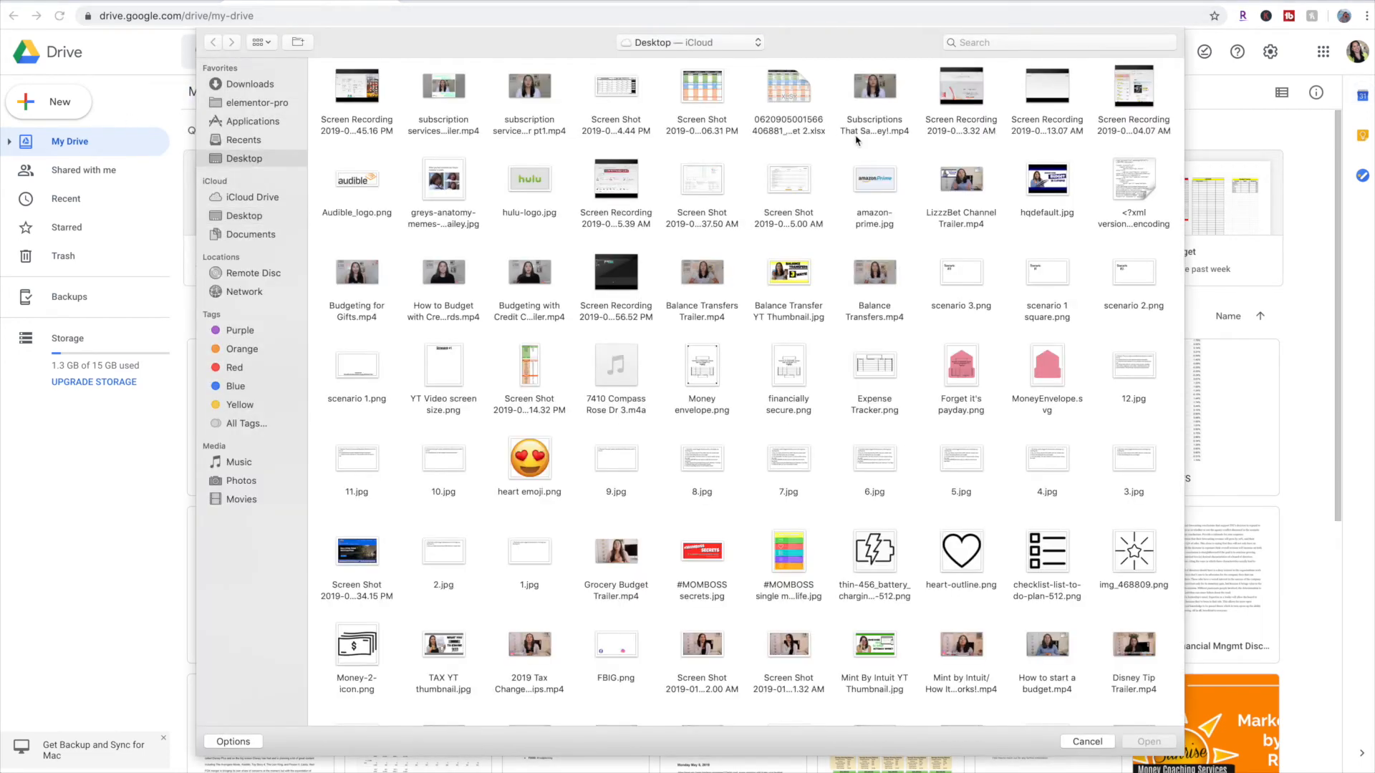
click(795, 108)
click(1140, 743)
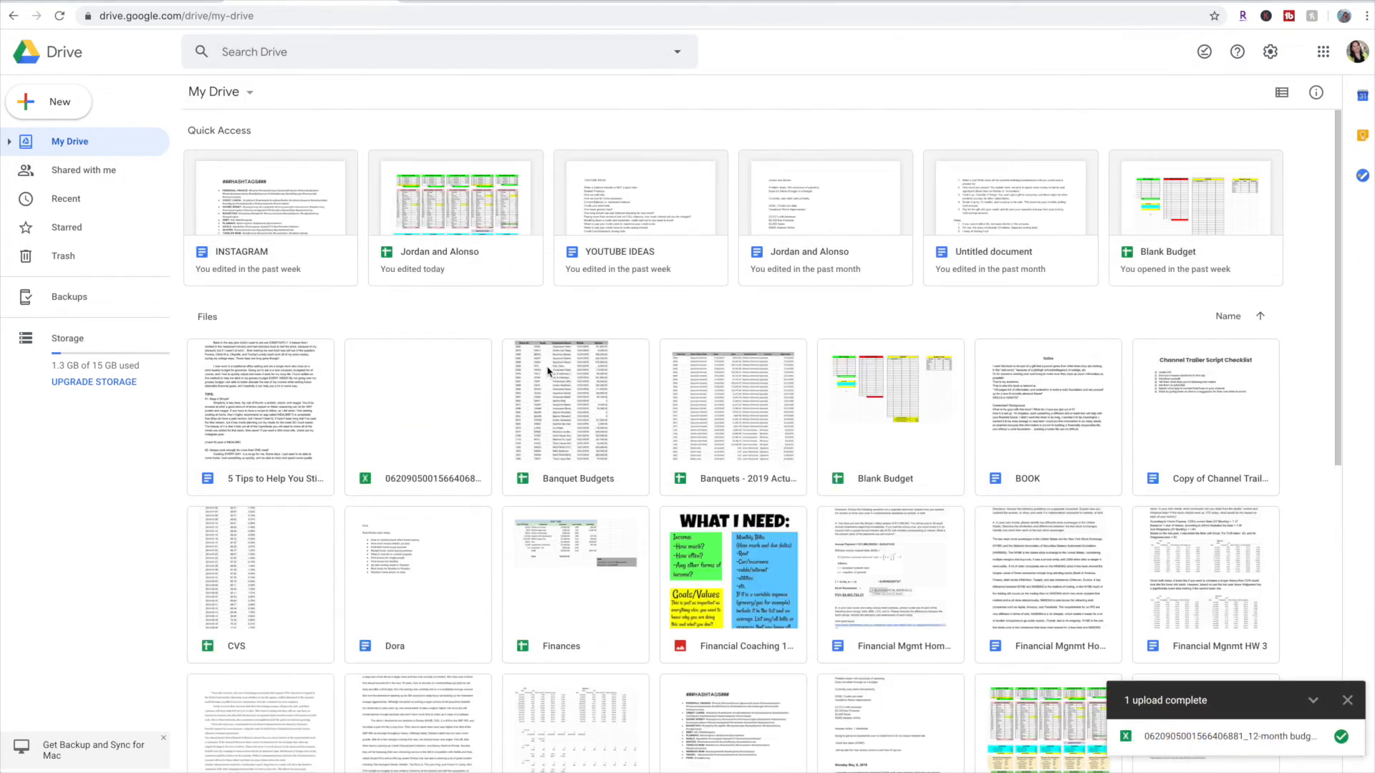
Open the uploaded 12-month budget file with Google Sheets
click(430, 418)
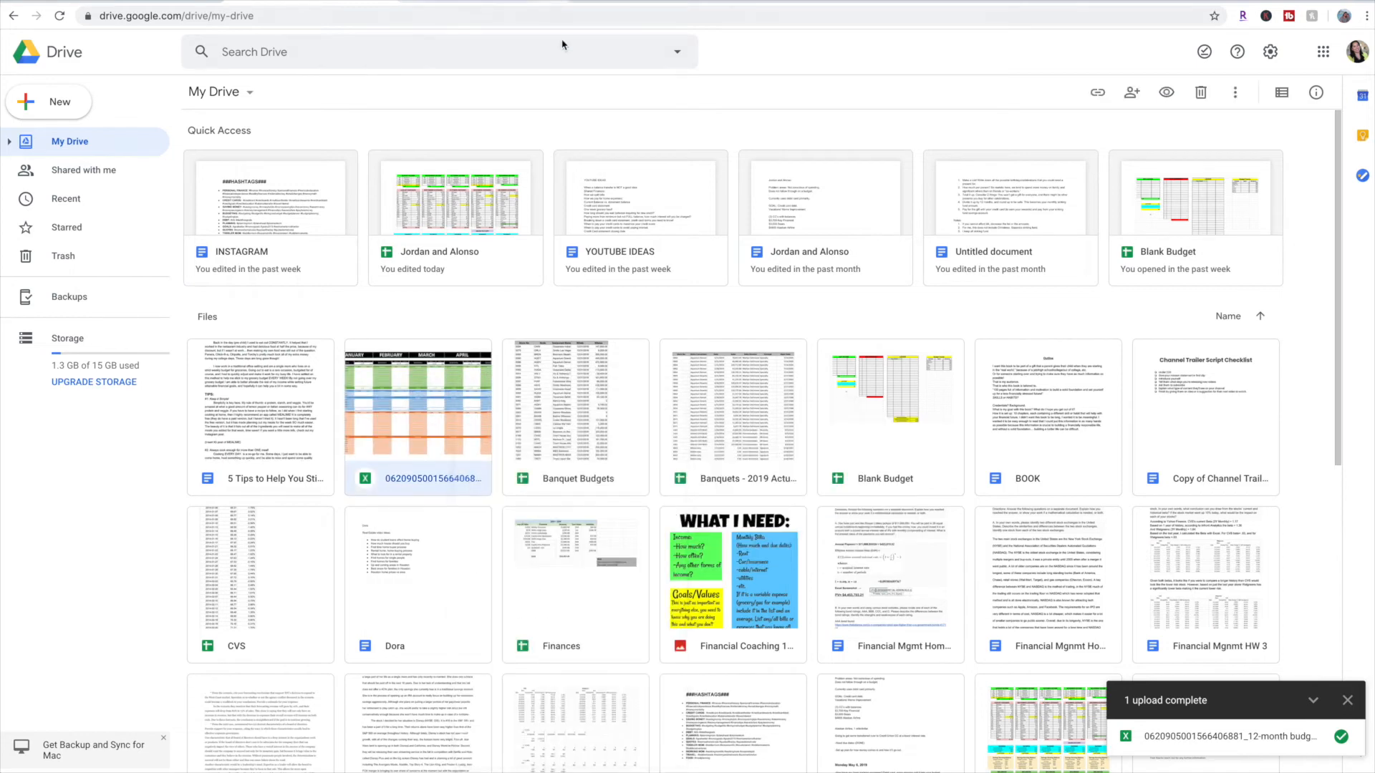
right_click(414, 434)
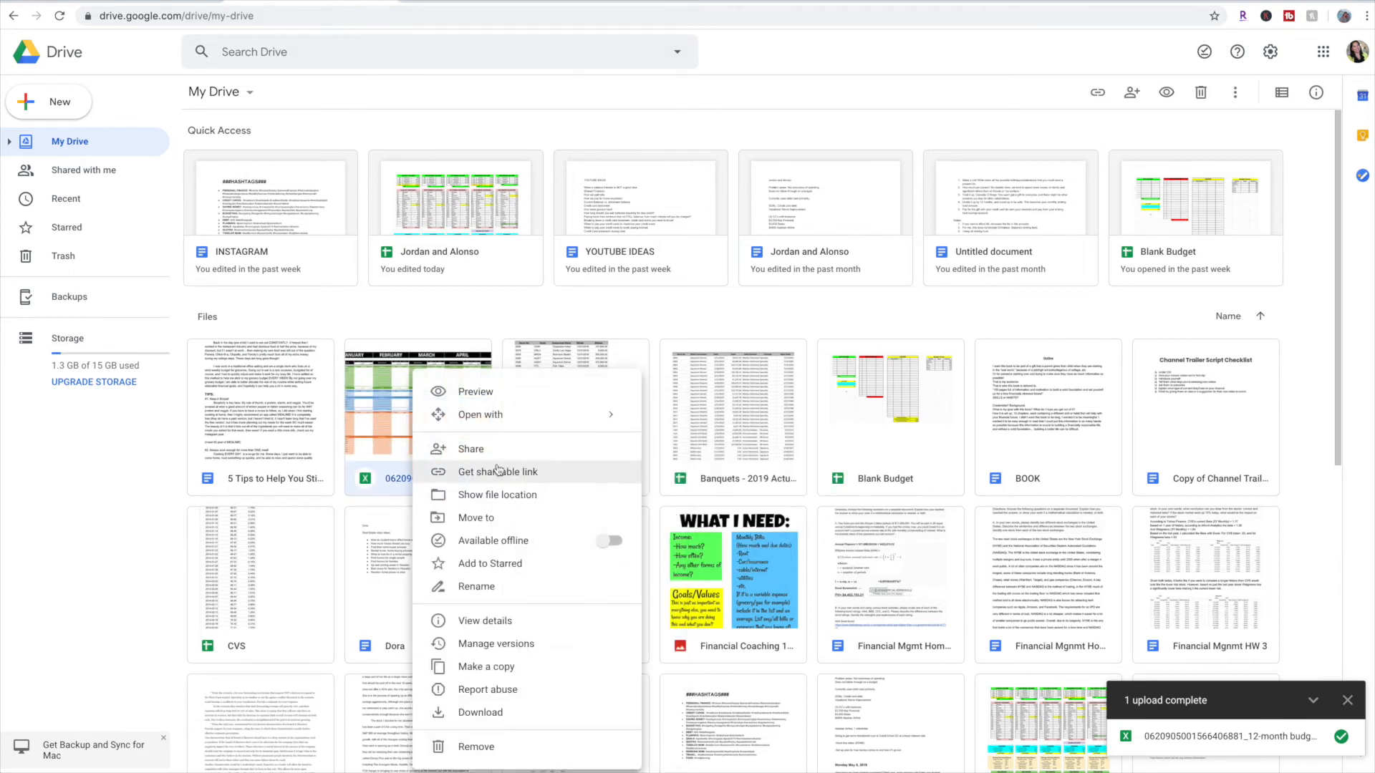
mouse_move(485, 425)
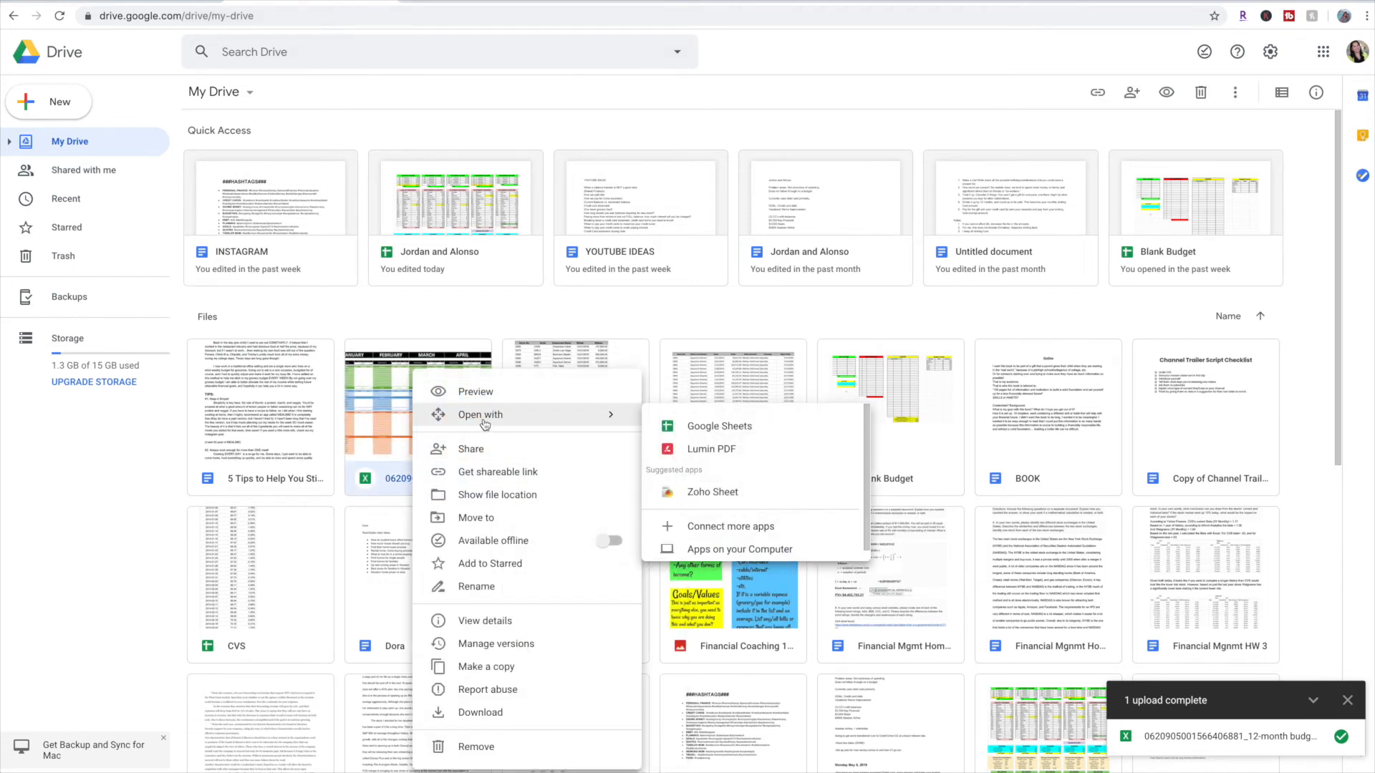
click(702, 428)
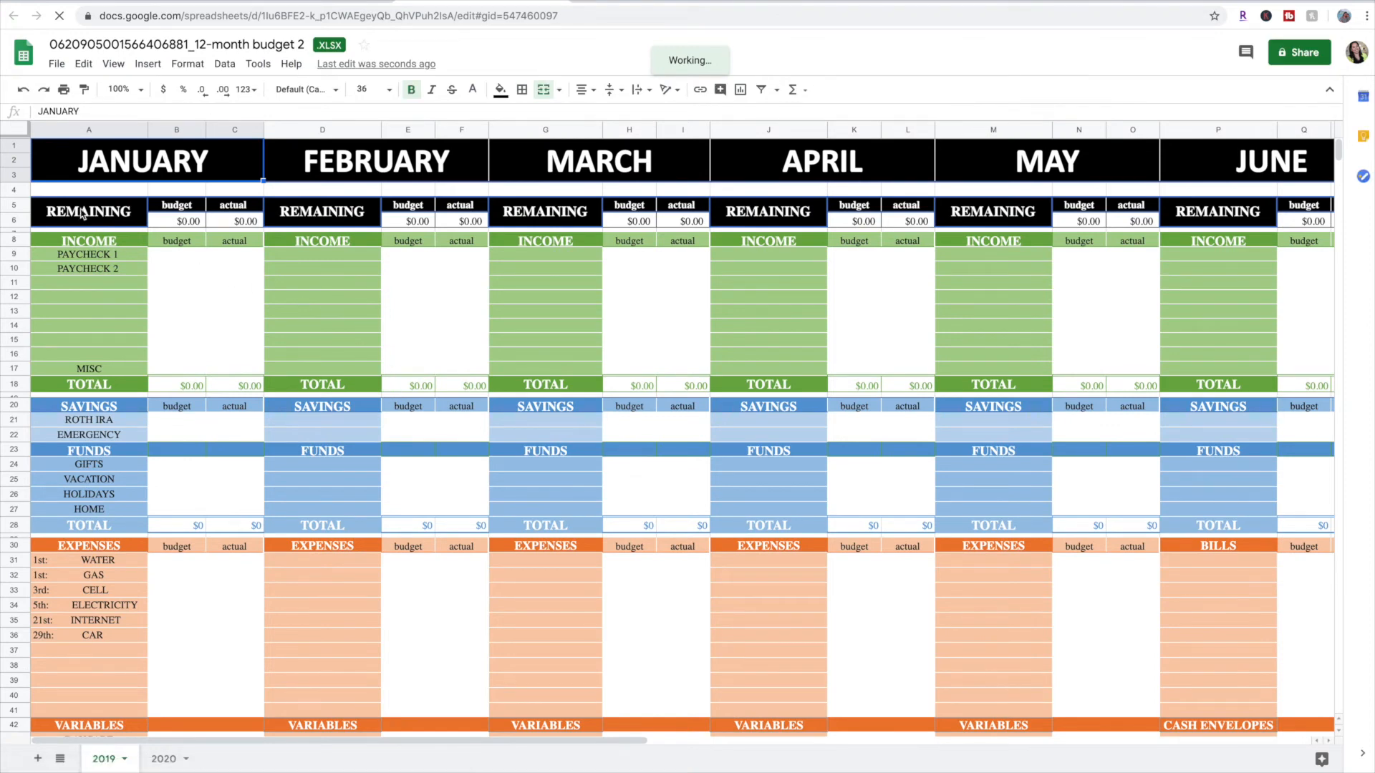
Set the font to Calibri for the 2019 sheet's cells from January's REMAINING label in A5 through AJ70
click(84, 213)
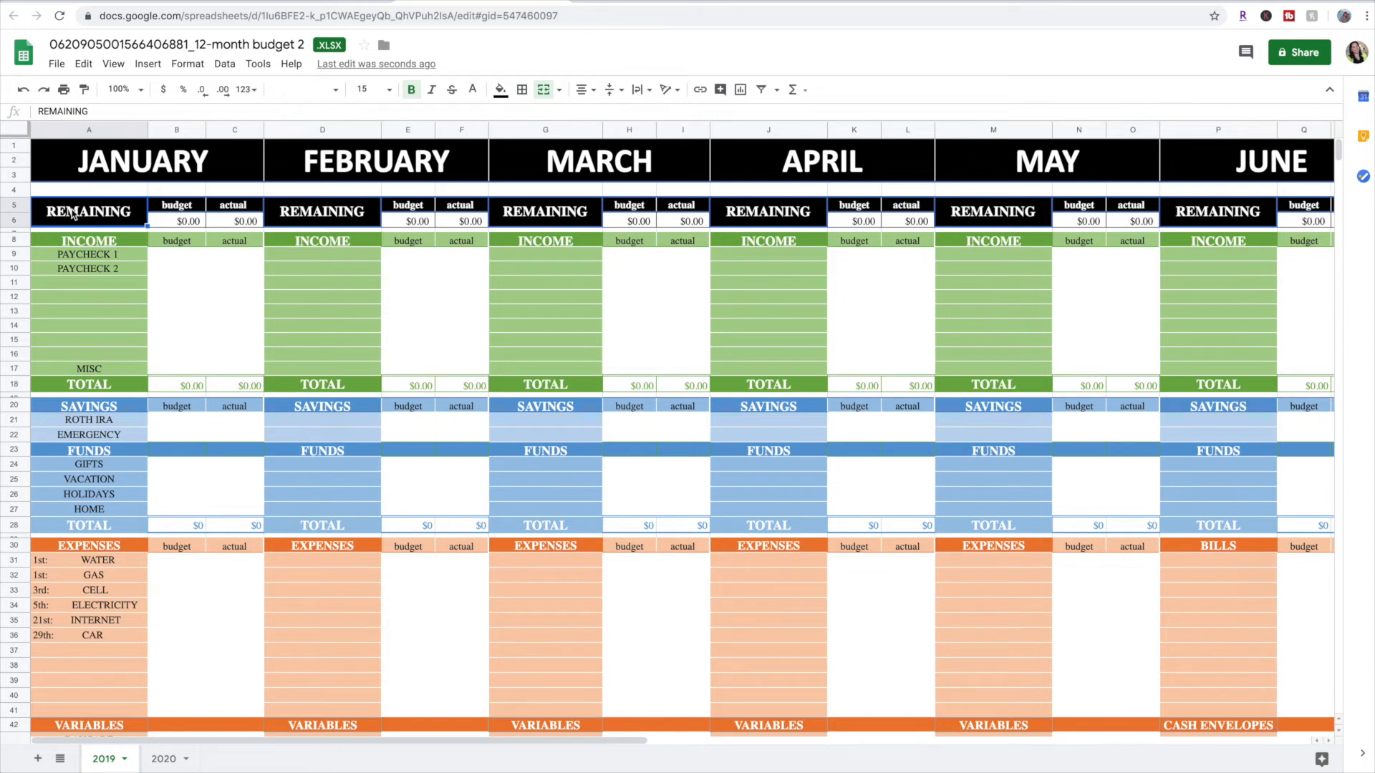
mouse_move(74, 214)
mouse_down()
mouse_move(644, 464)
mouse_move(1356, 704)
mouse_move(1346, 721)
mouse_move(1360, 725)
mouse_move(1253, 726)
mouse_move(1249, 757)
mouse_move(1256, 627)
mouse_up()
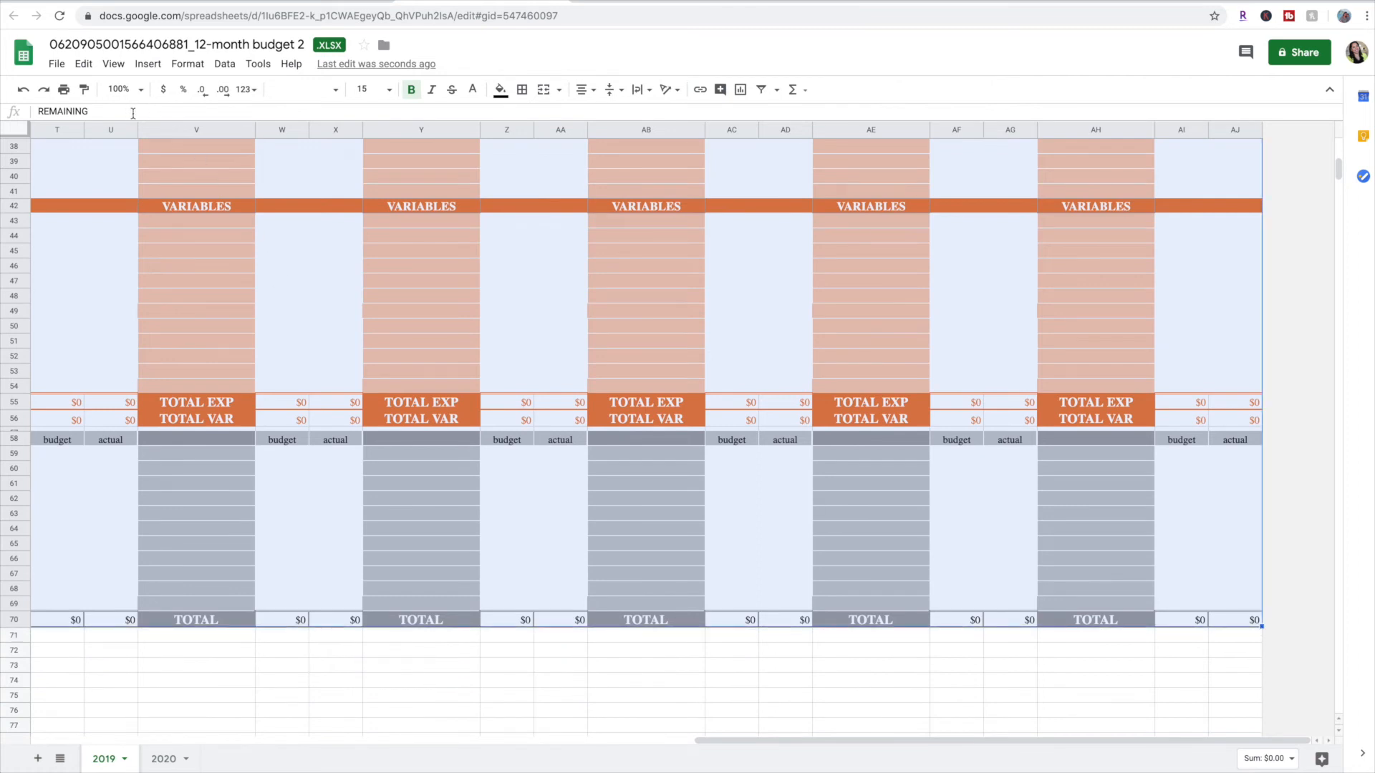
click(335, 93)
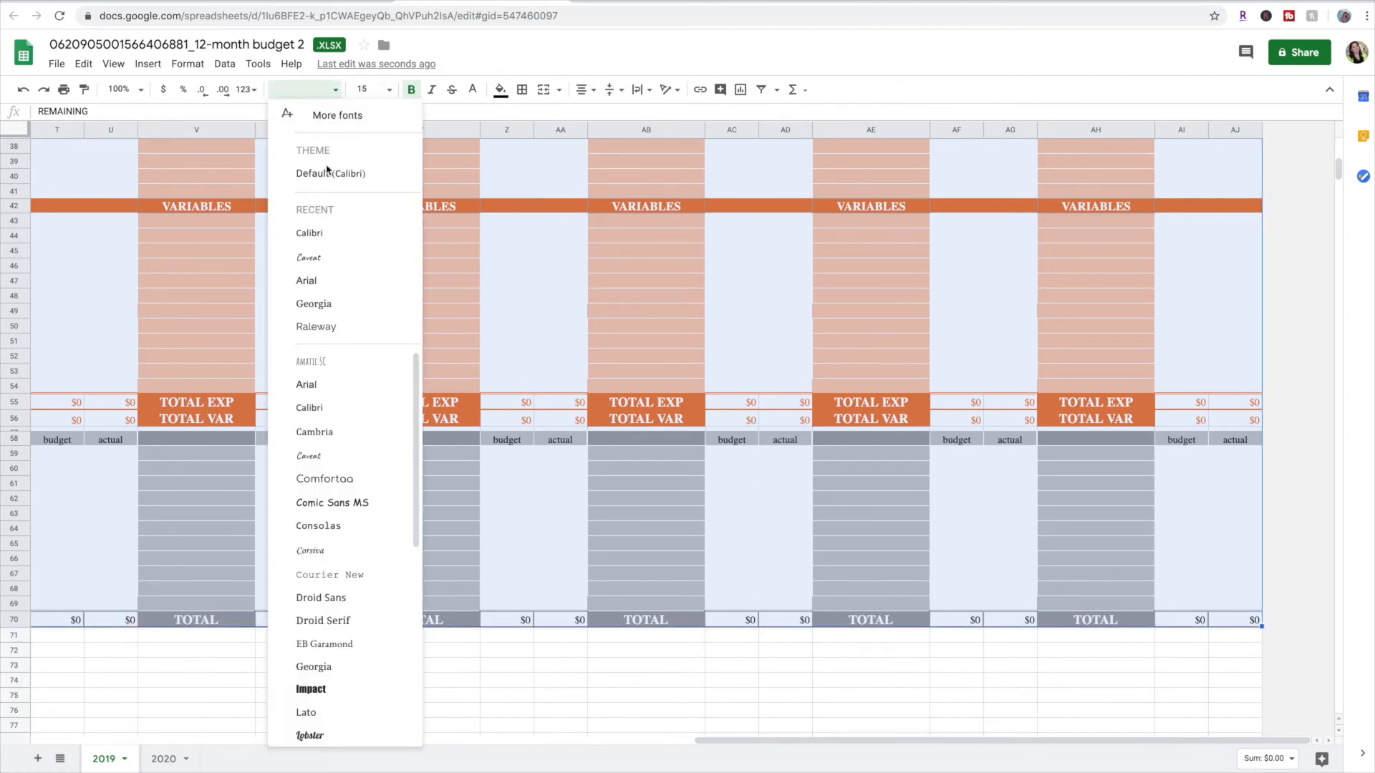
click(324, 233)
scroll(268, 321, left, 15)
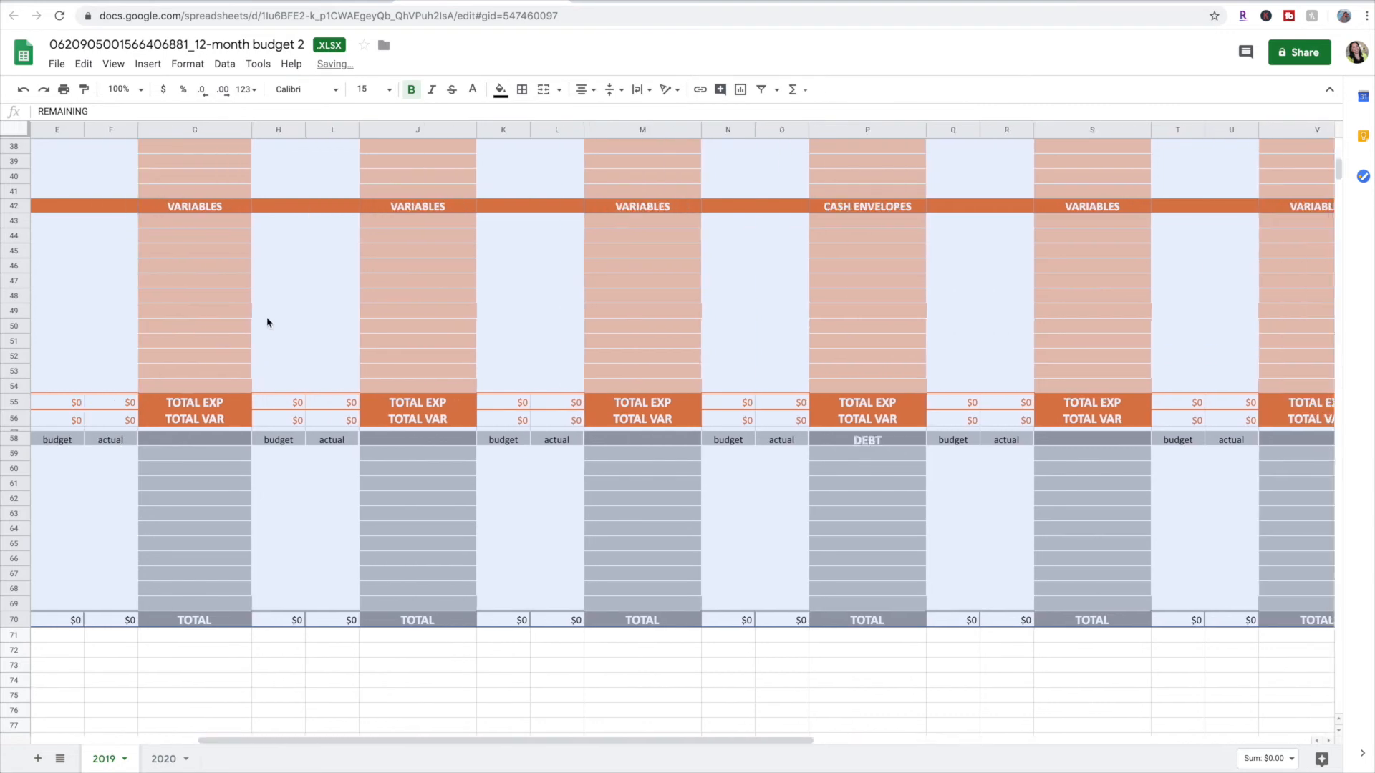
scroll(267, 320, up, 12)
click(97, 318)
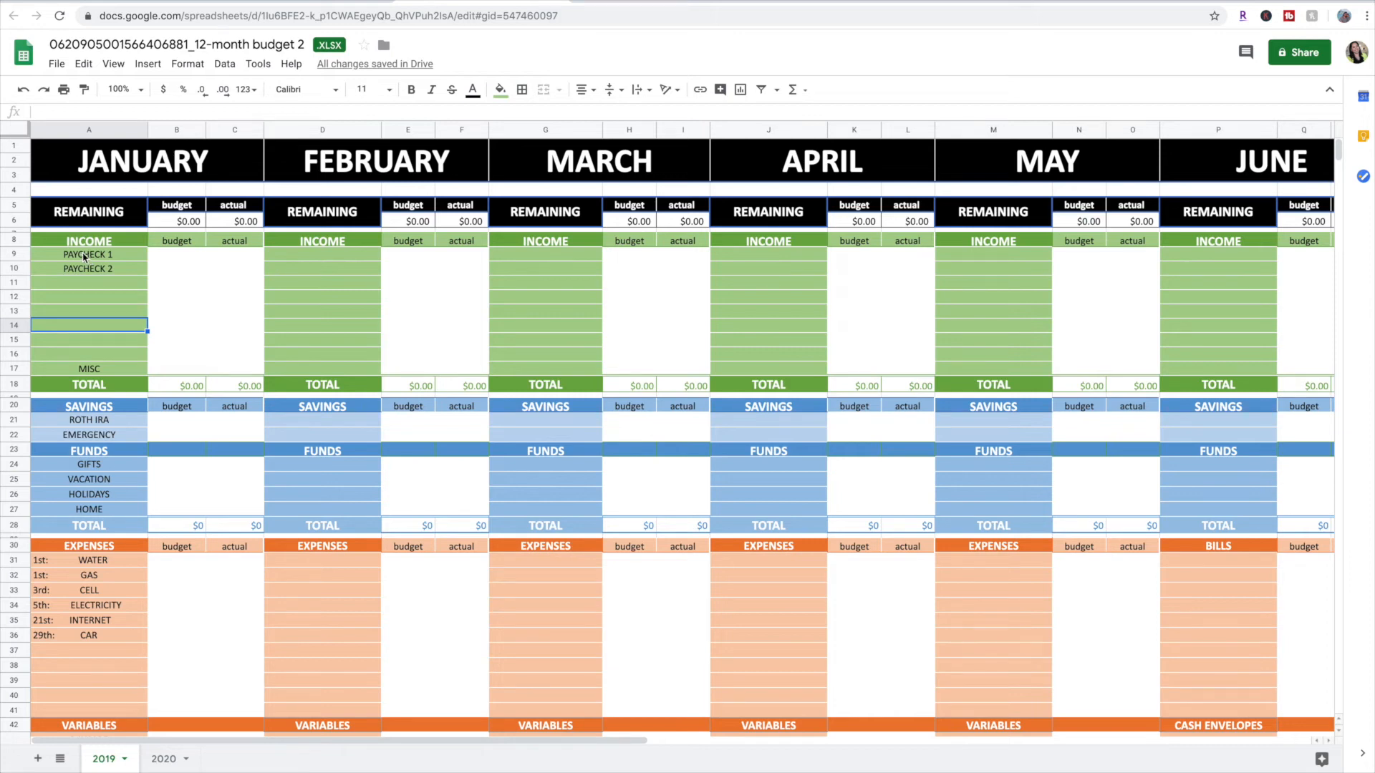
Slightly increase the height of row 8, the INCOME header row, on the 2019 sheet
click(20, 240)
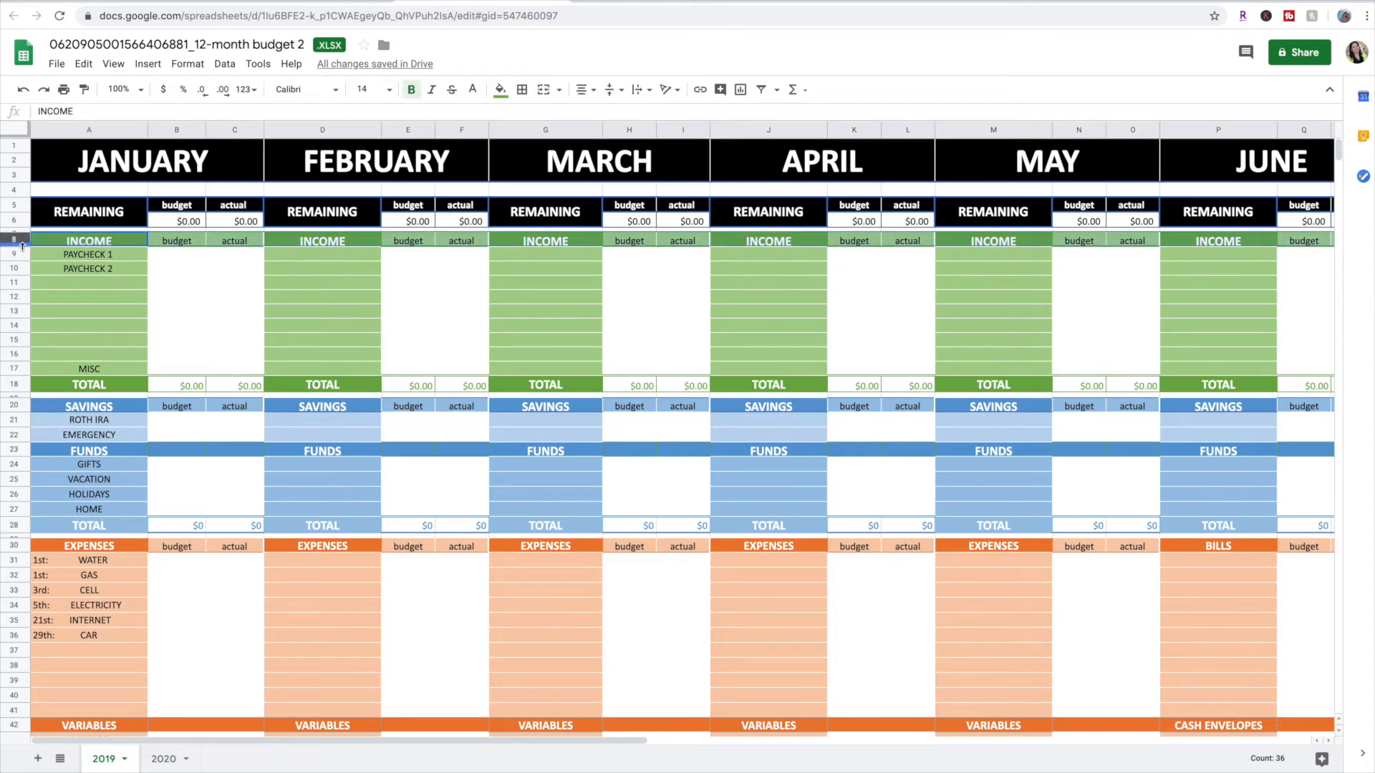
drag(23, 248, 22, 251)
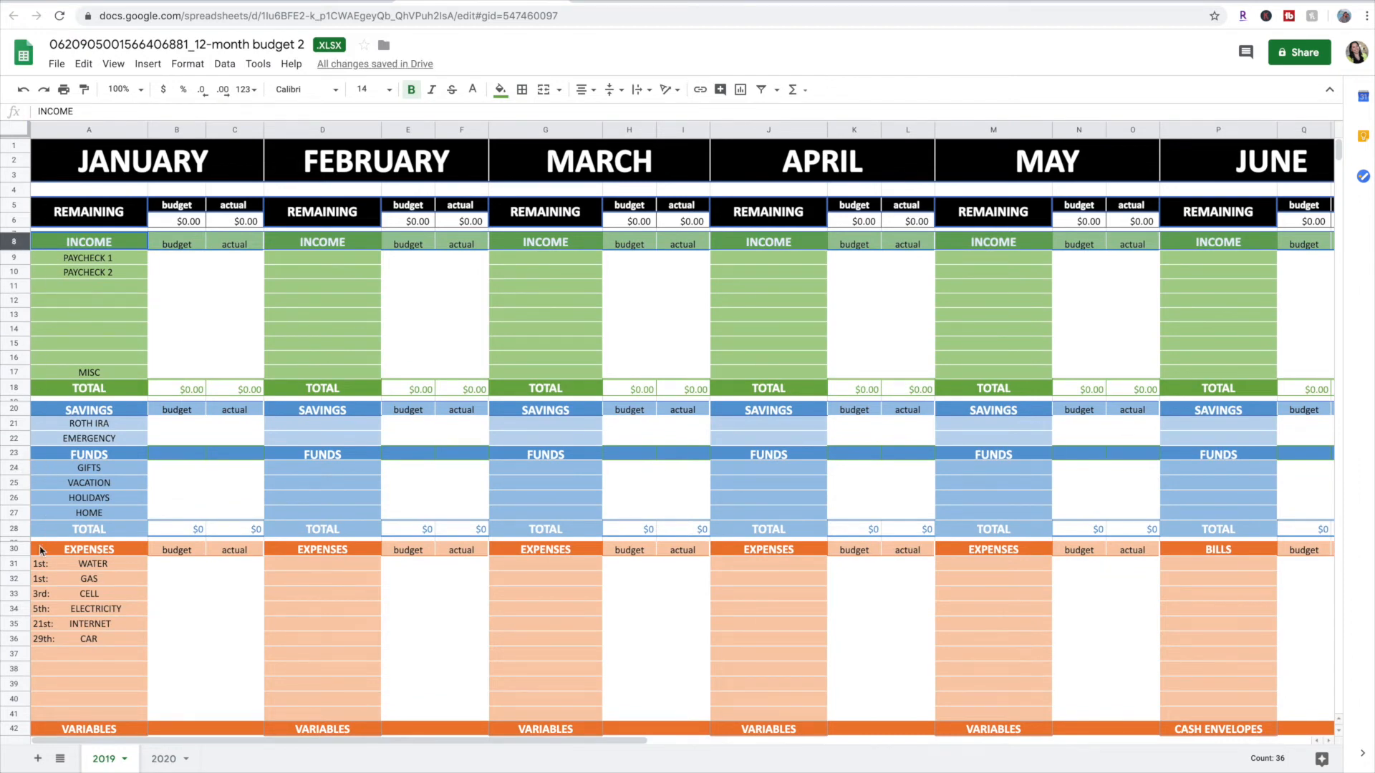
Slightly increase the heights of the EXPENSES, FUNDS, SAVINGS and DEBT header rows on the 2019 sheet
drag(17, 557, 18, 560)
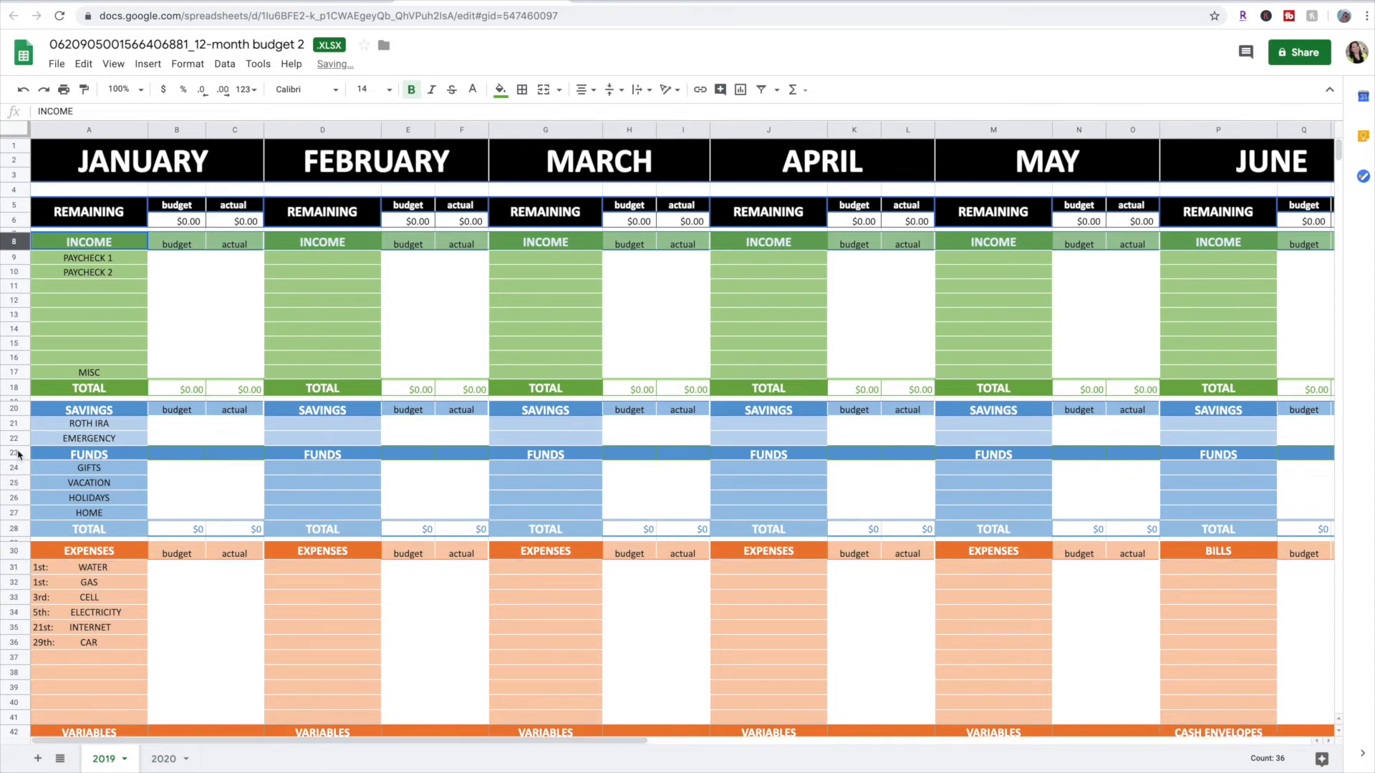
drag(18, 461, 17, 465)
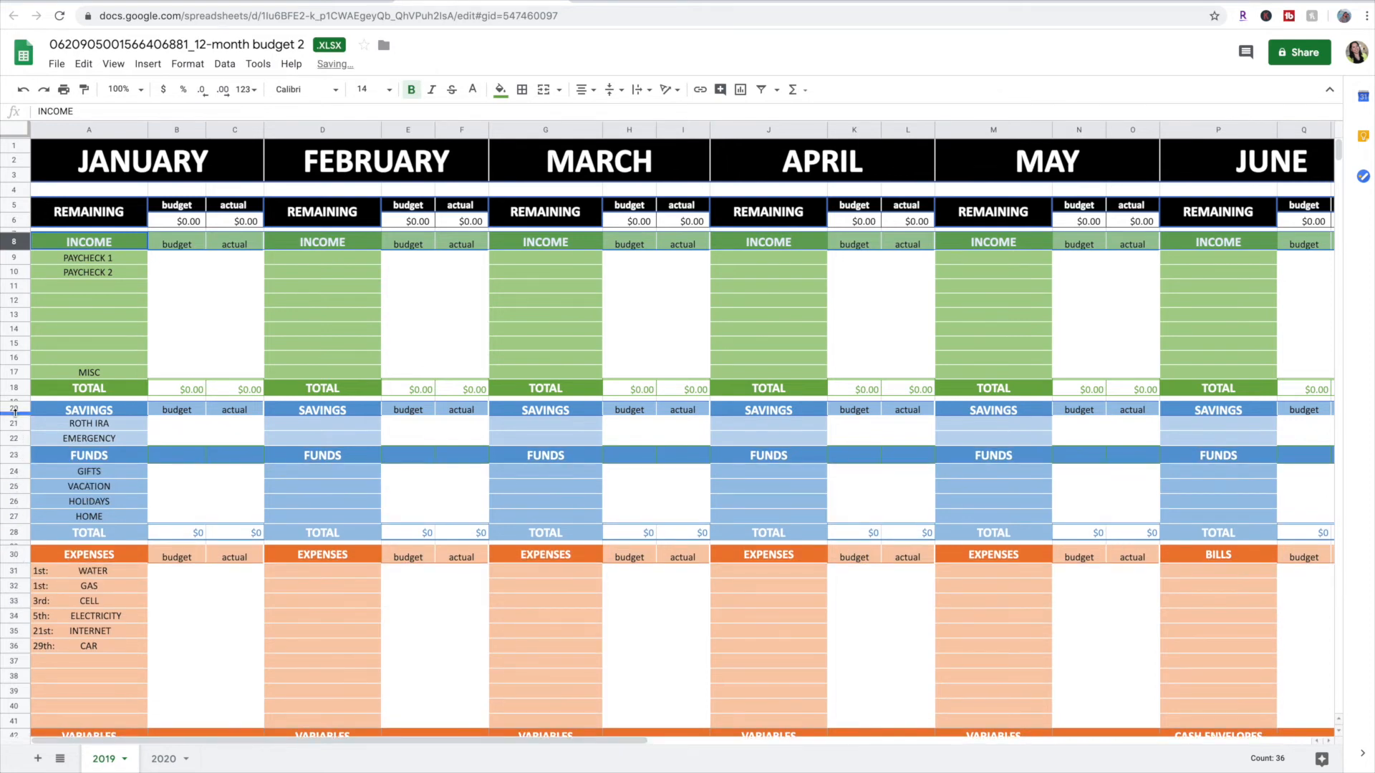
scroll(20, 606, down, 5)
drag(20, 606, 20, 610)
Check January's budget cells on the 2019 sheet, including the REMAINING amount and the INCOME total's formula
scroll(195, 505, up, 3)
scroll(196, 506, up, 2)
scroll(195, 505, down, 1)
click(195, 229)
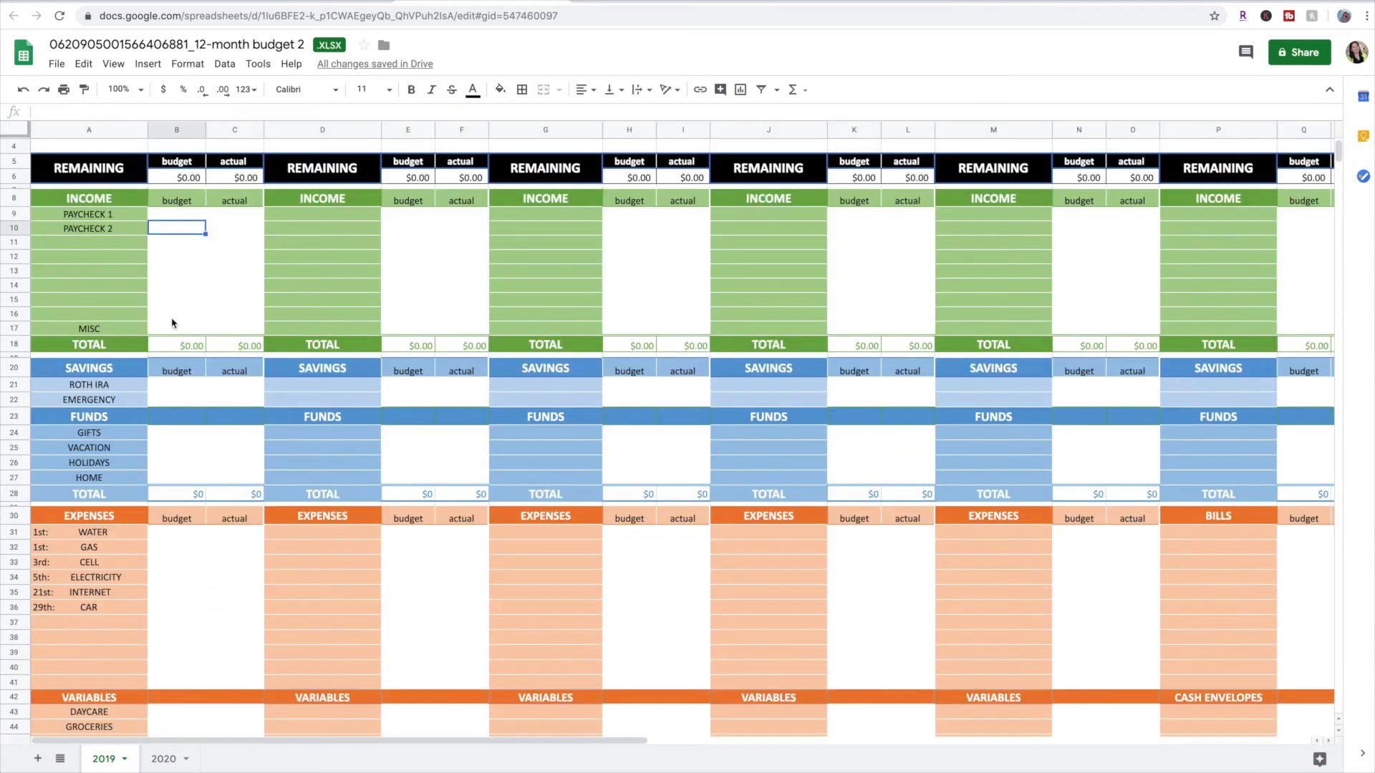
click(190, 177)
click(190, 345)
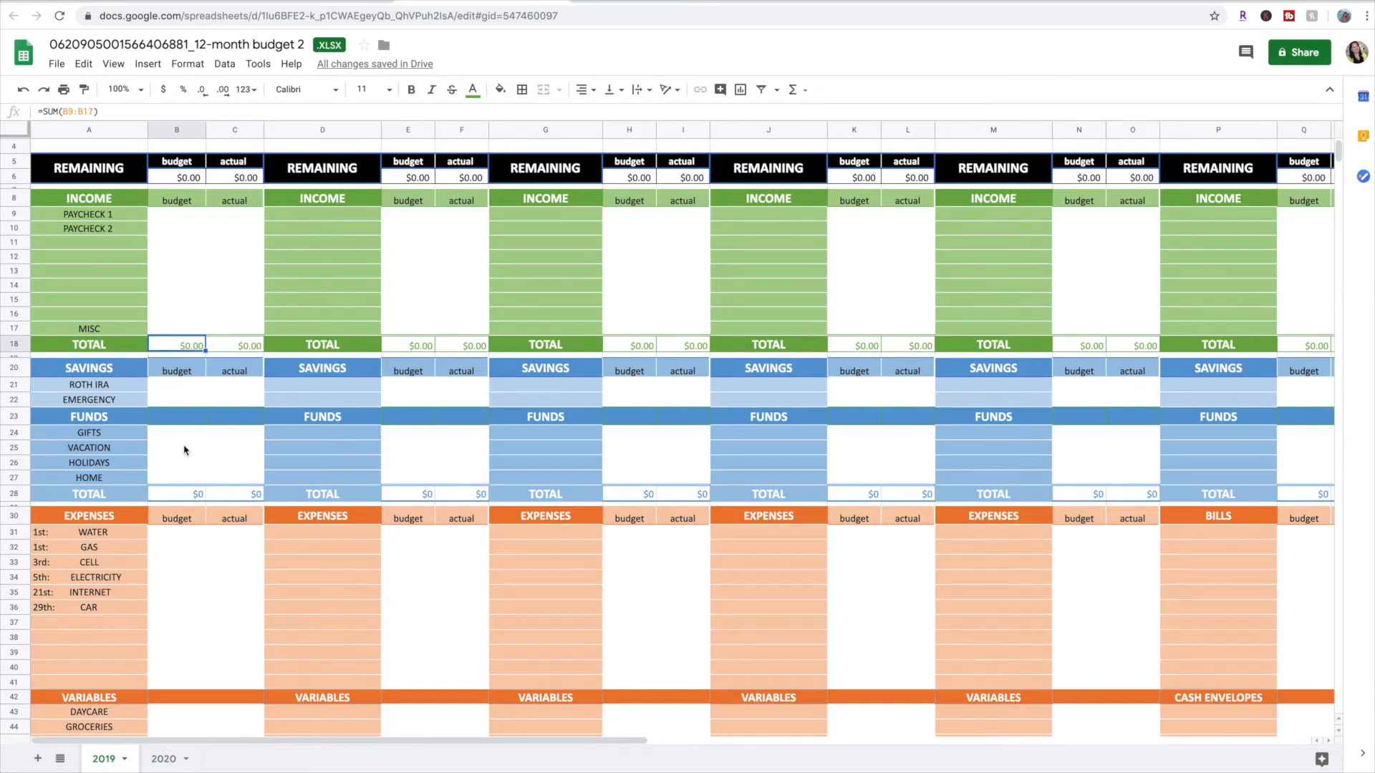
Review the 2019 sheet's adjusted layout down through the DEBT section and across the months to December
scroll(185, 451, down, 5)
scroll(184, 450, down, 3)
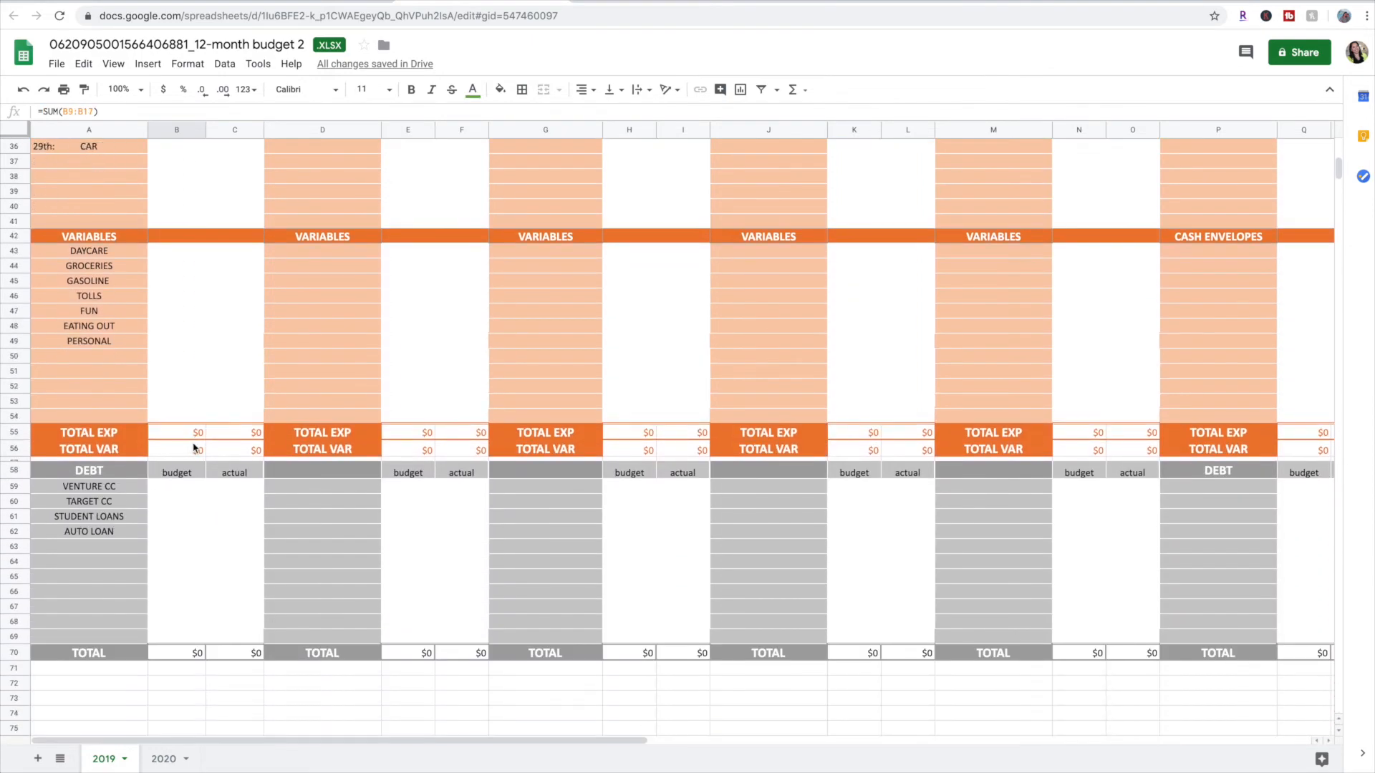
scroll(190, 449, up, 10)
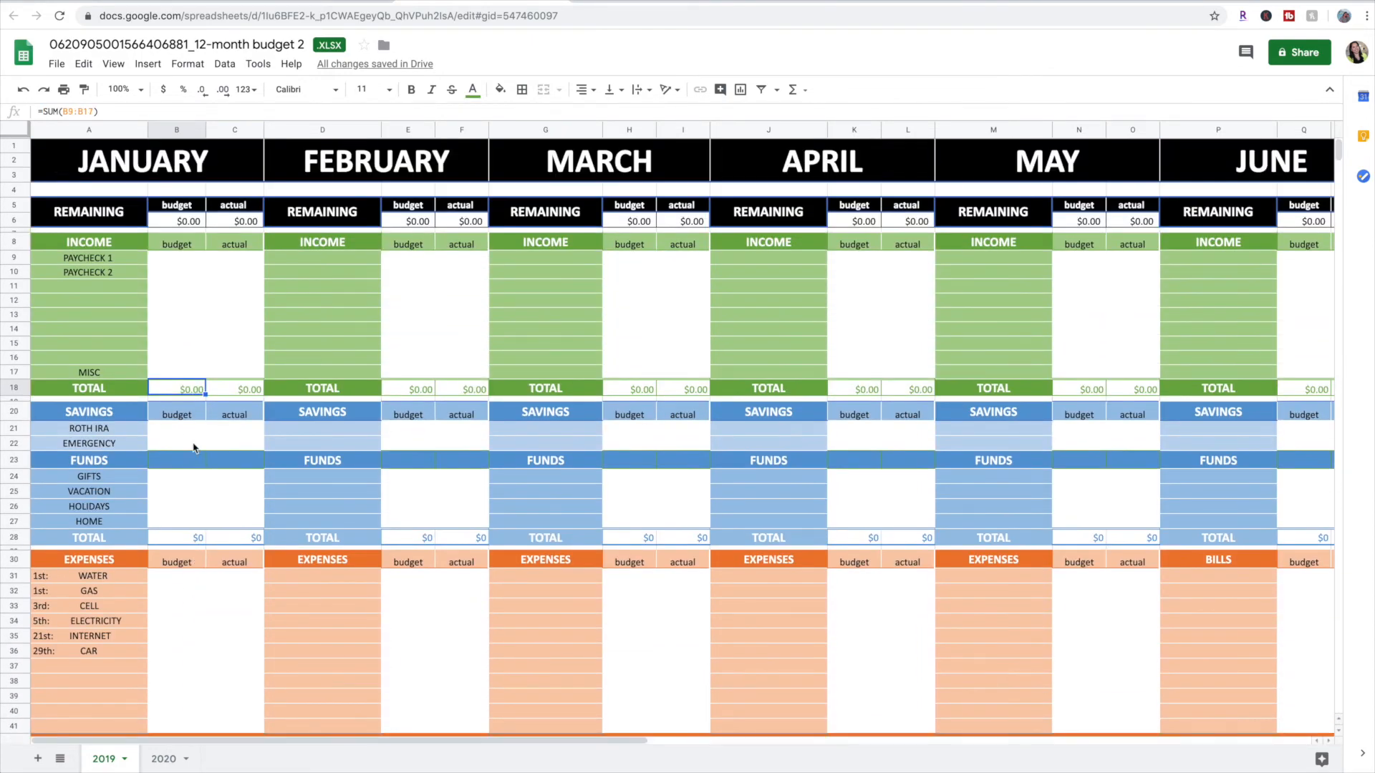
scroll(193, 448, right, 15)
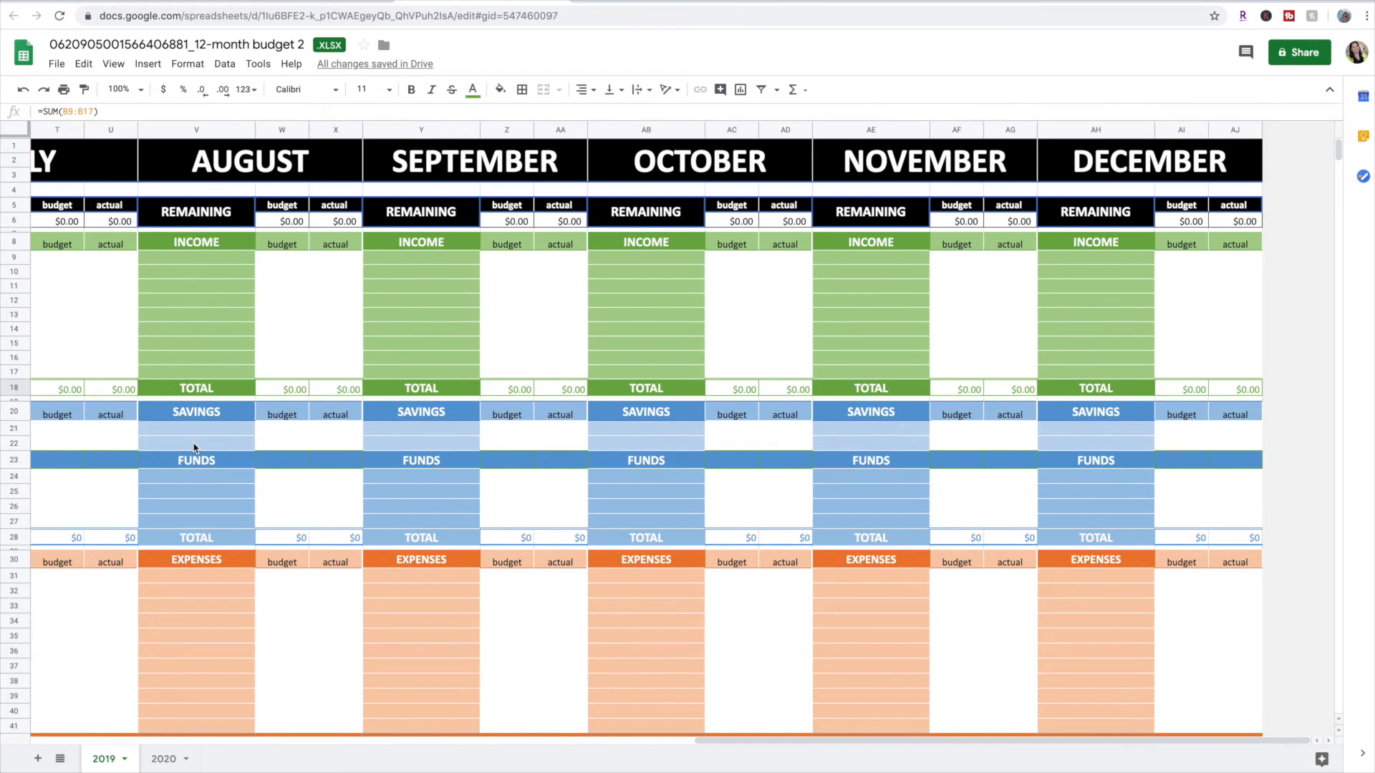
scroll(194, 448, left, 15)
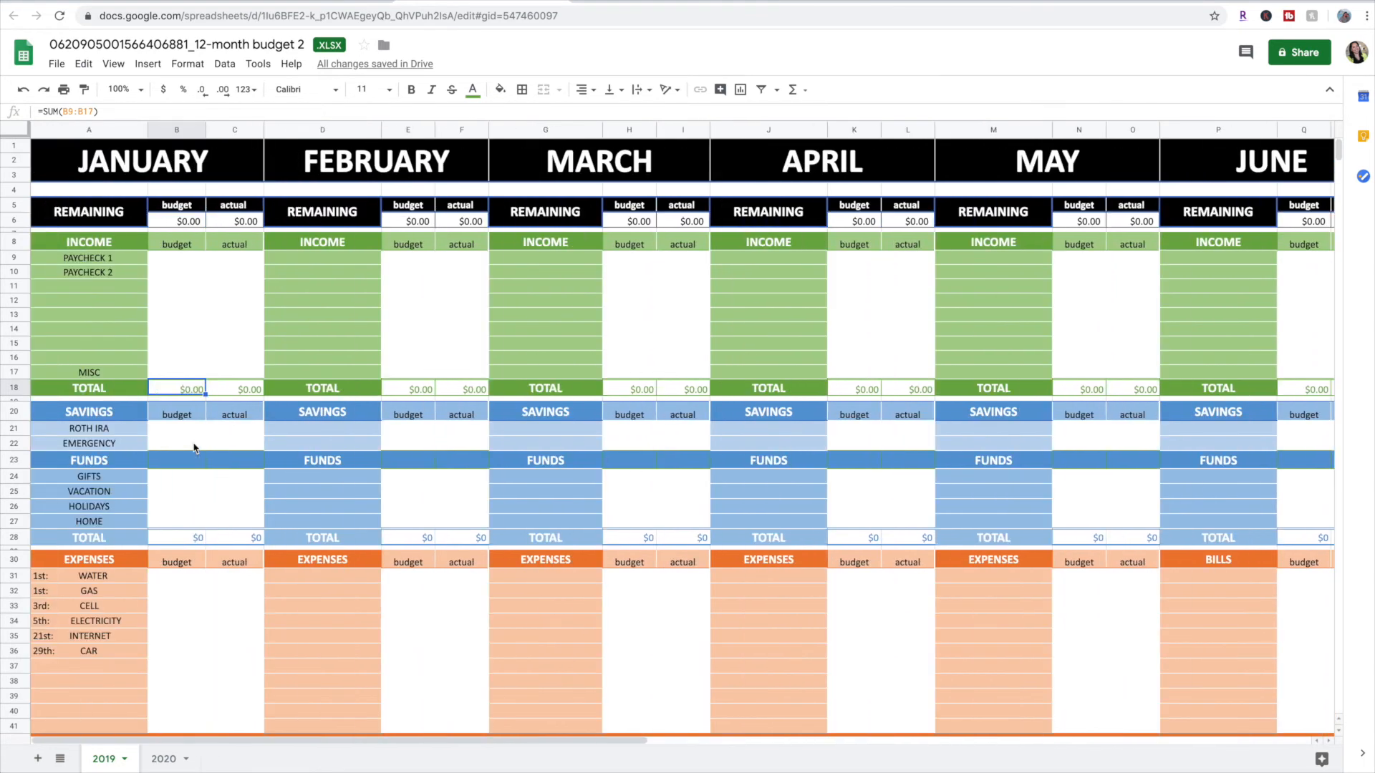
Switch to the 12-month budget workbook in Excel Online and open its file name for editing
click(233, 46)
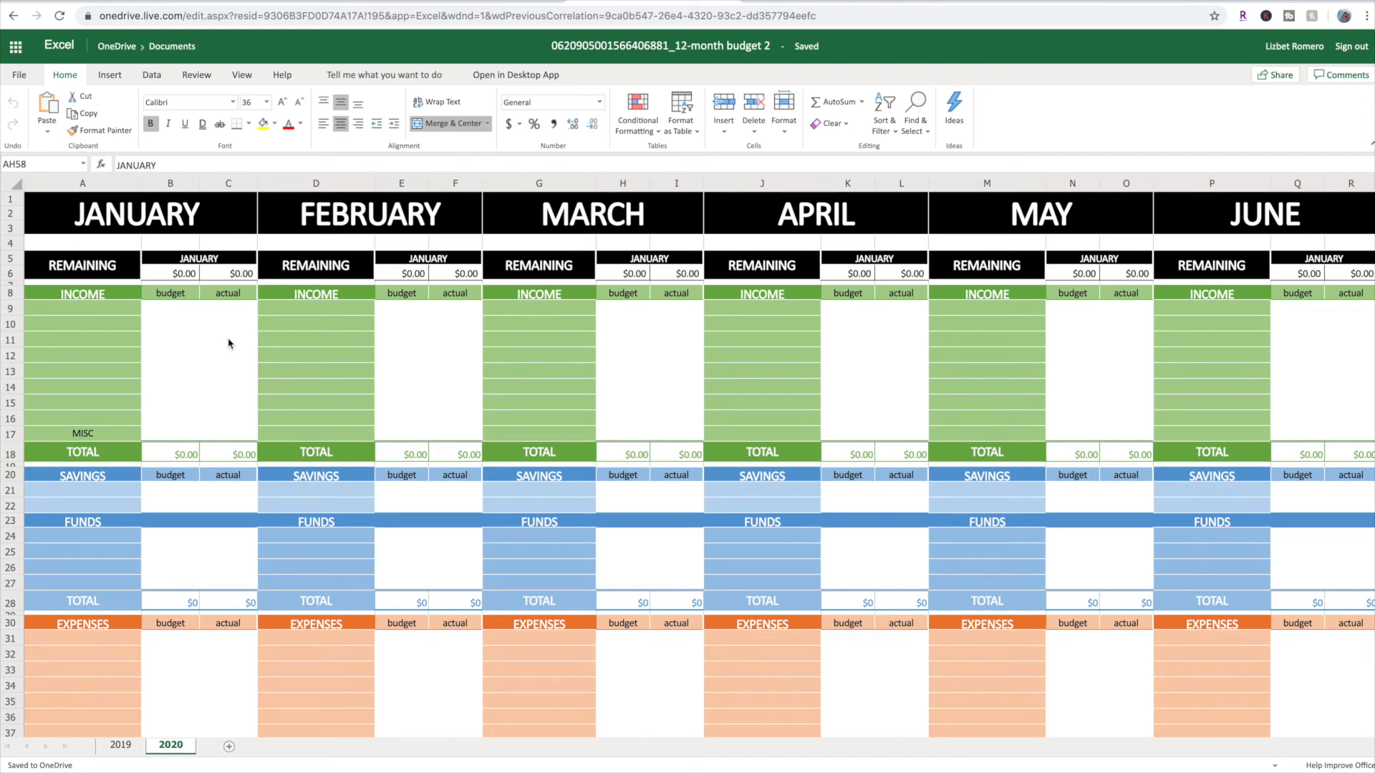
click(645, 56)
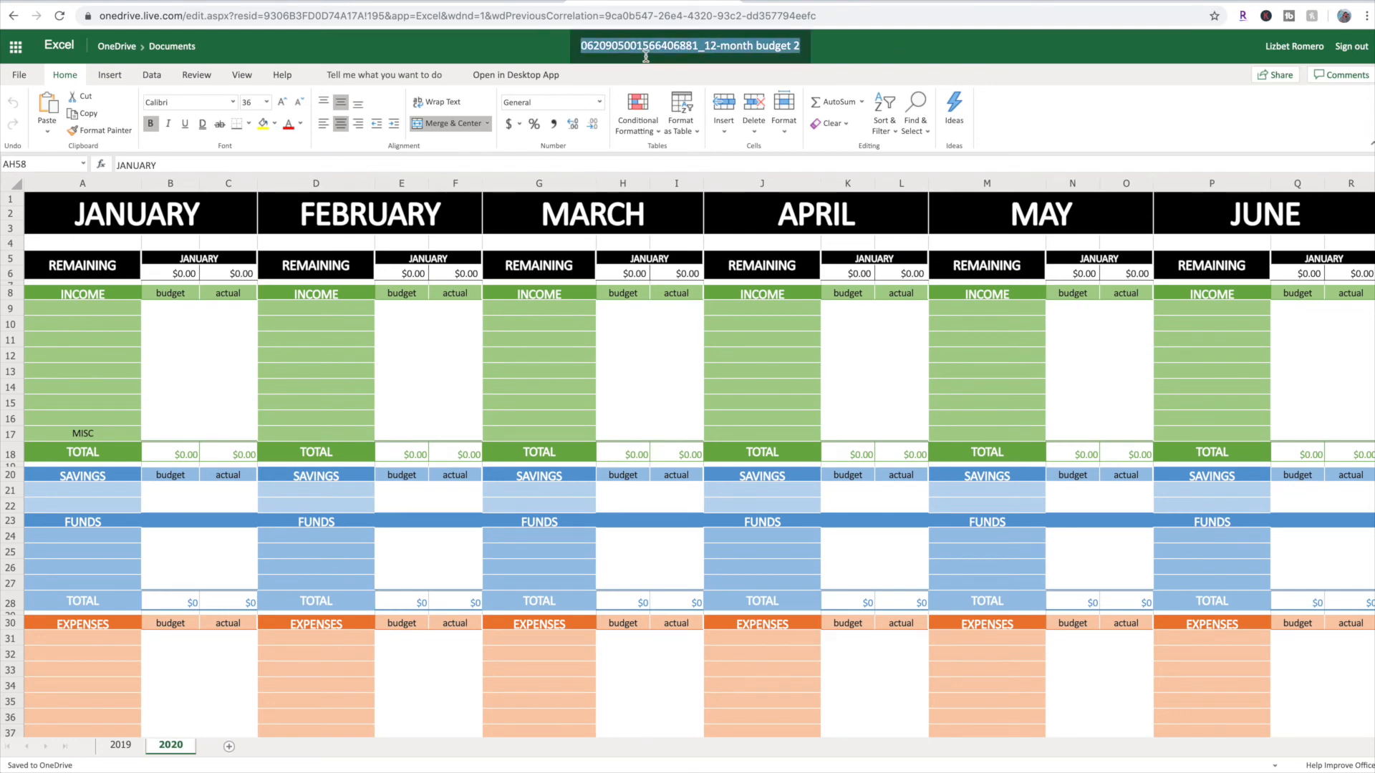
click(643, 49)
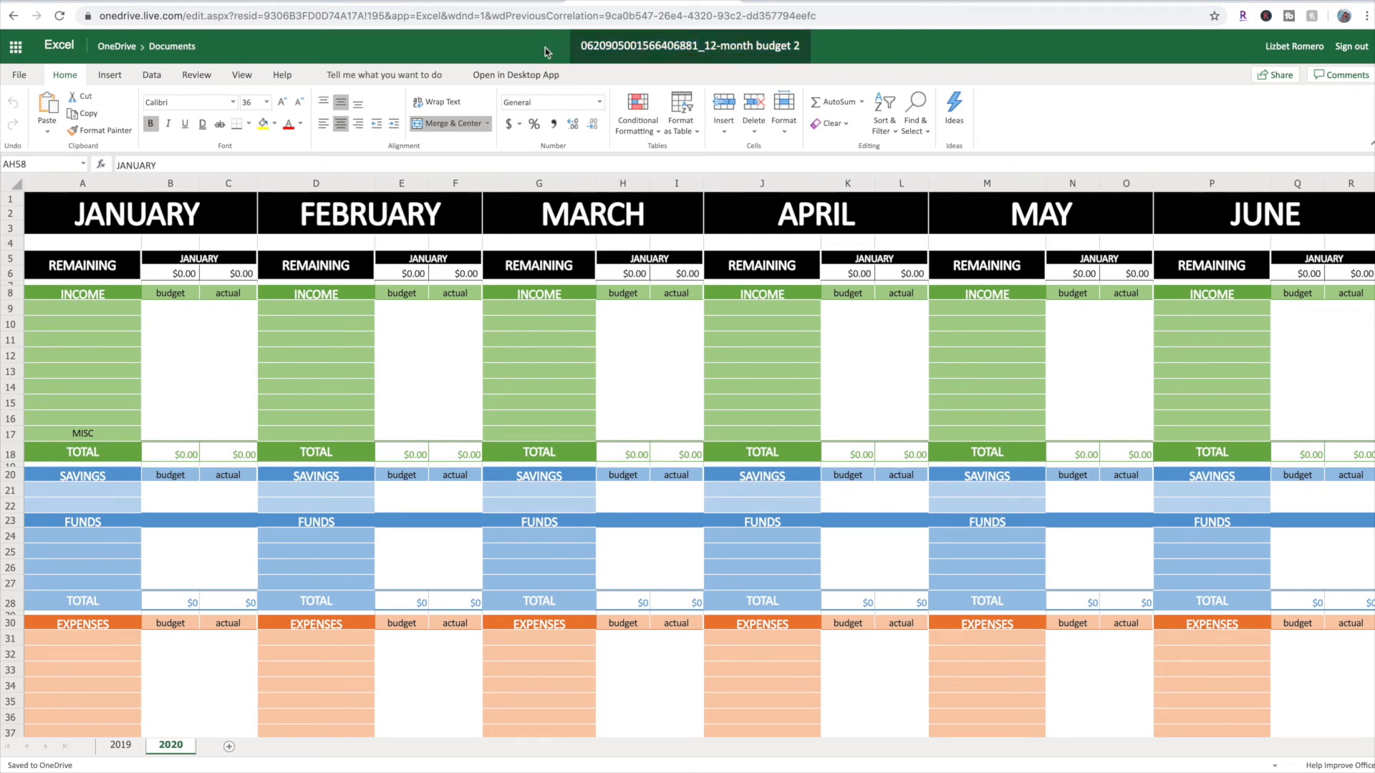
click(544, 52)
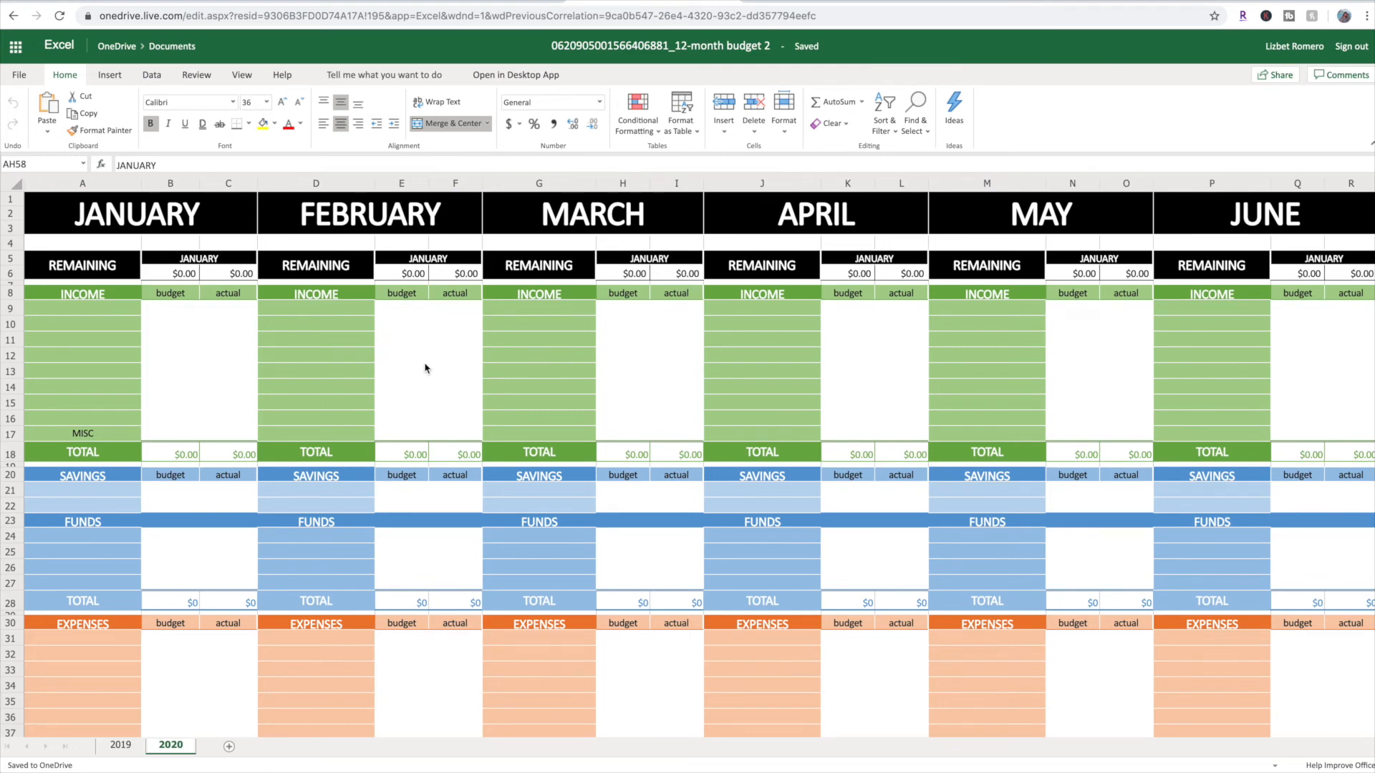
Examine the 2020 sheet's sections down to DEBT, including the blank category cells under January's VARIABLES heading
scroll(425, 369, down, 15)
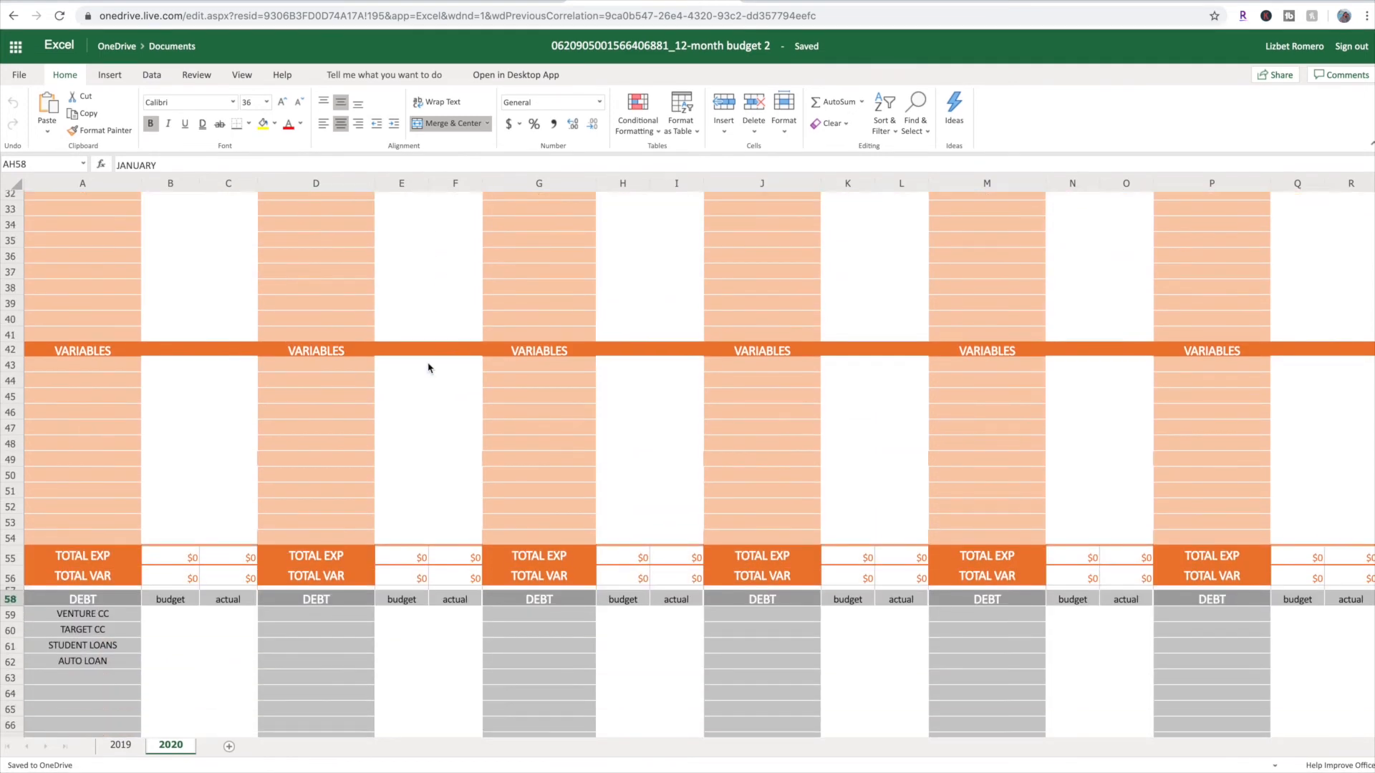
scroll(428, 368, up, 12)
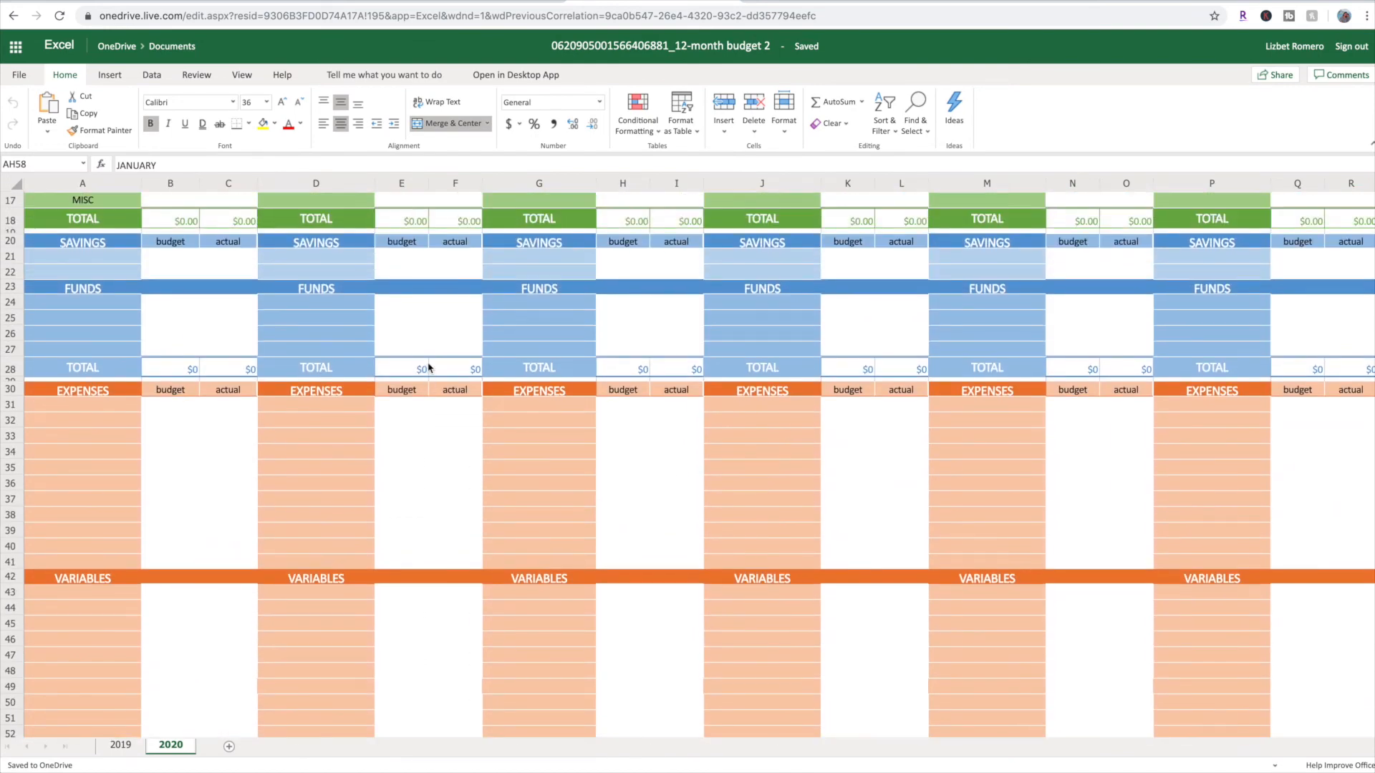
scroll(428, 368, up, 4)
scroll(66, 618, down, 5)
click(65, 609)
click(74, 595)
click(85, 644)
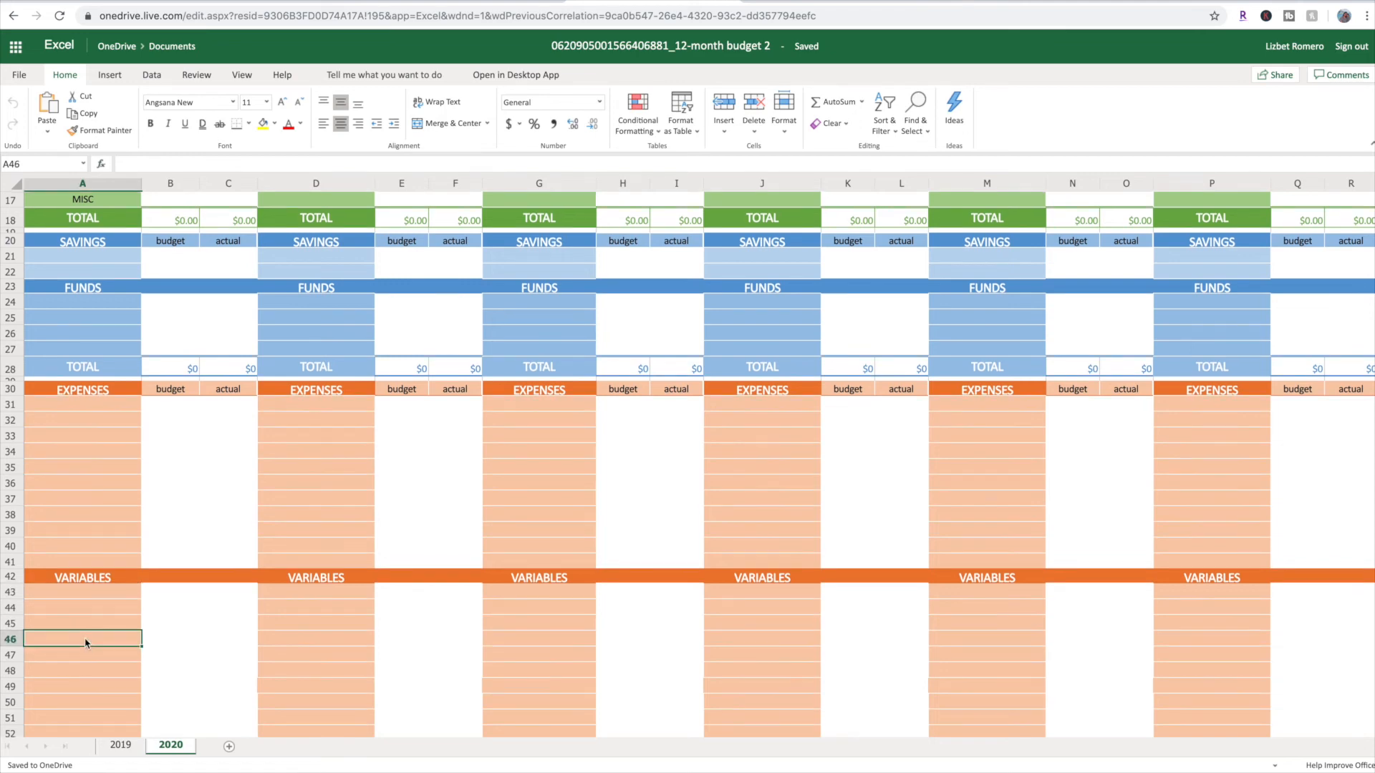
scroll(77, 616, down, 3)
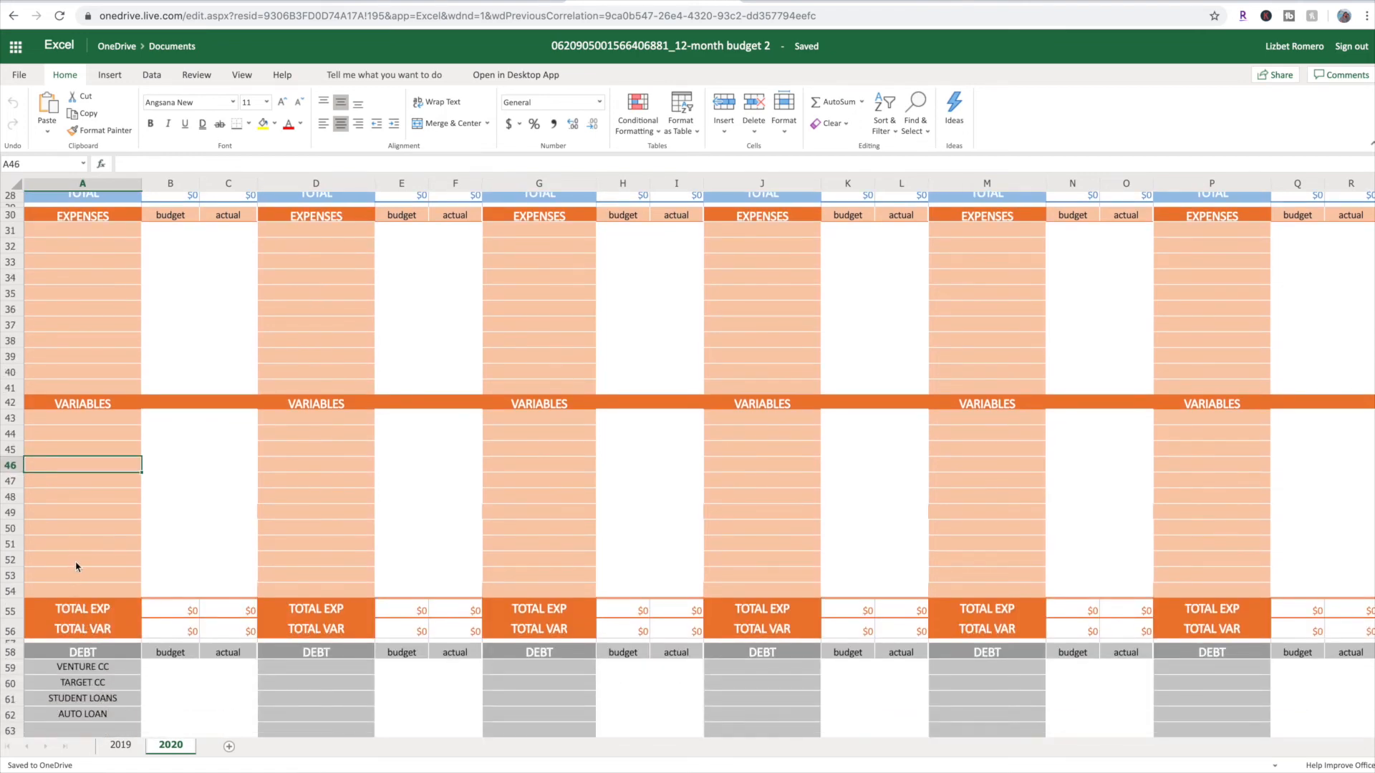
click(77, 566)
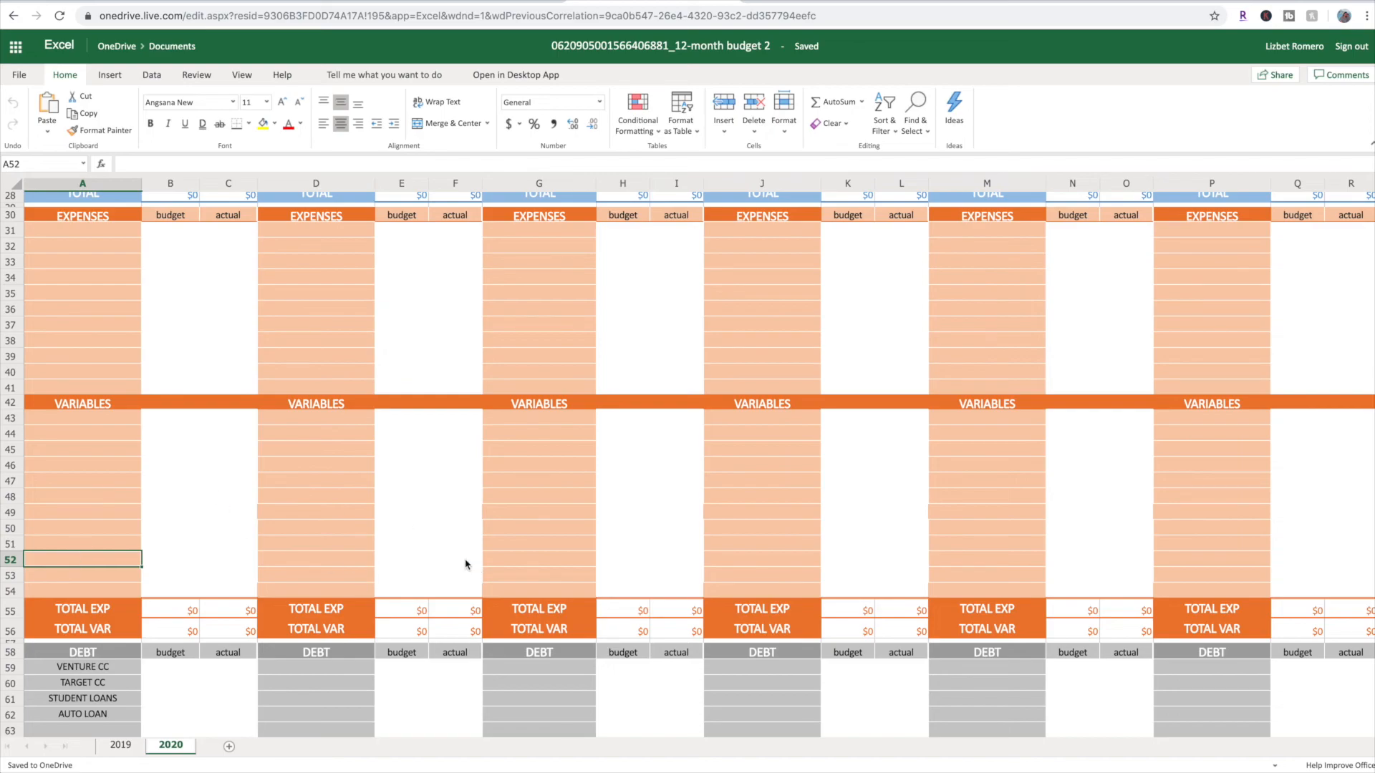
scroll(447, 408, up, 5)
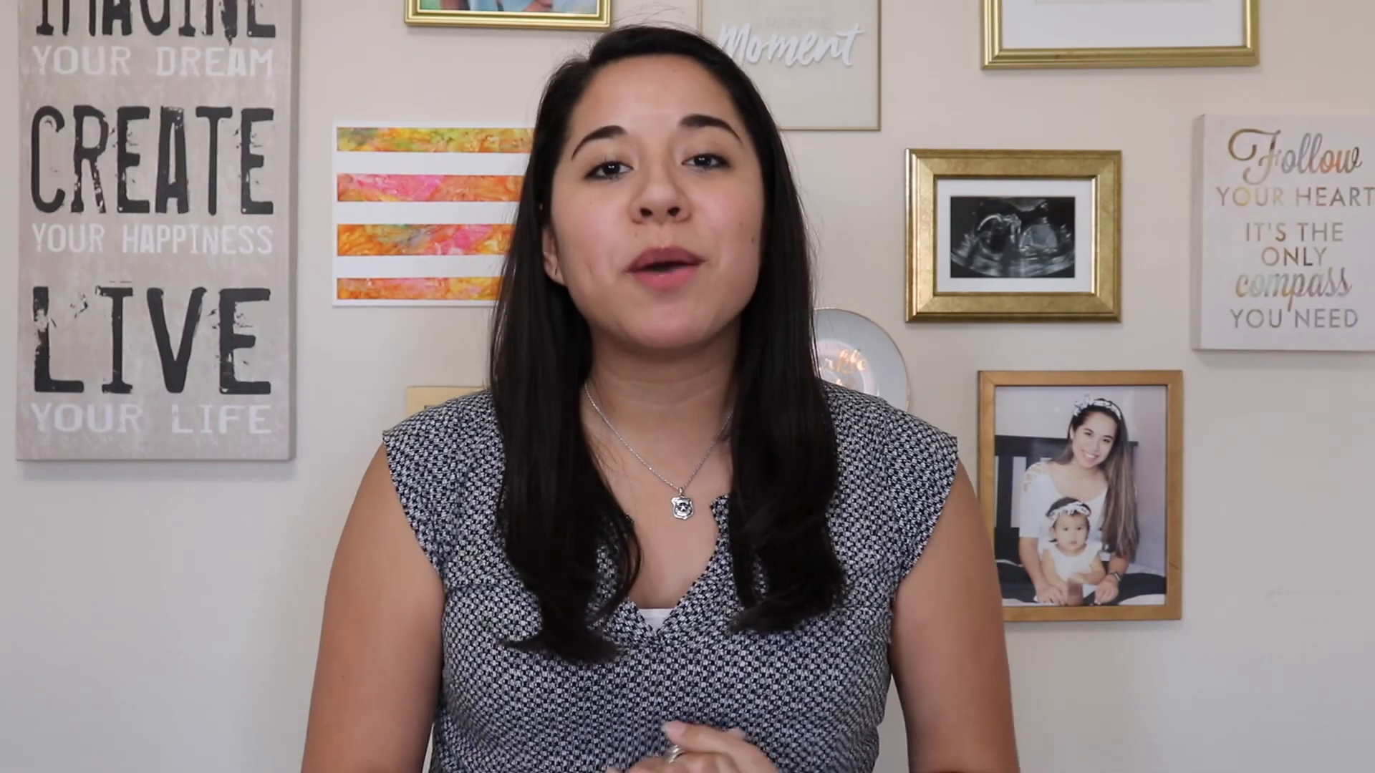